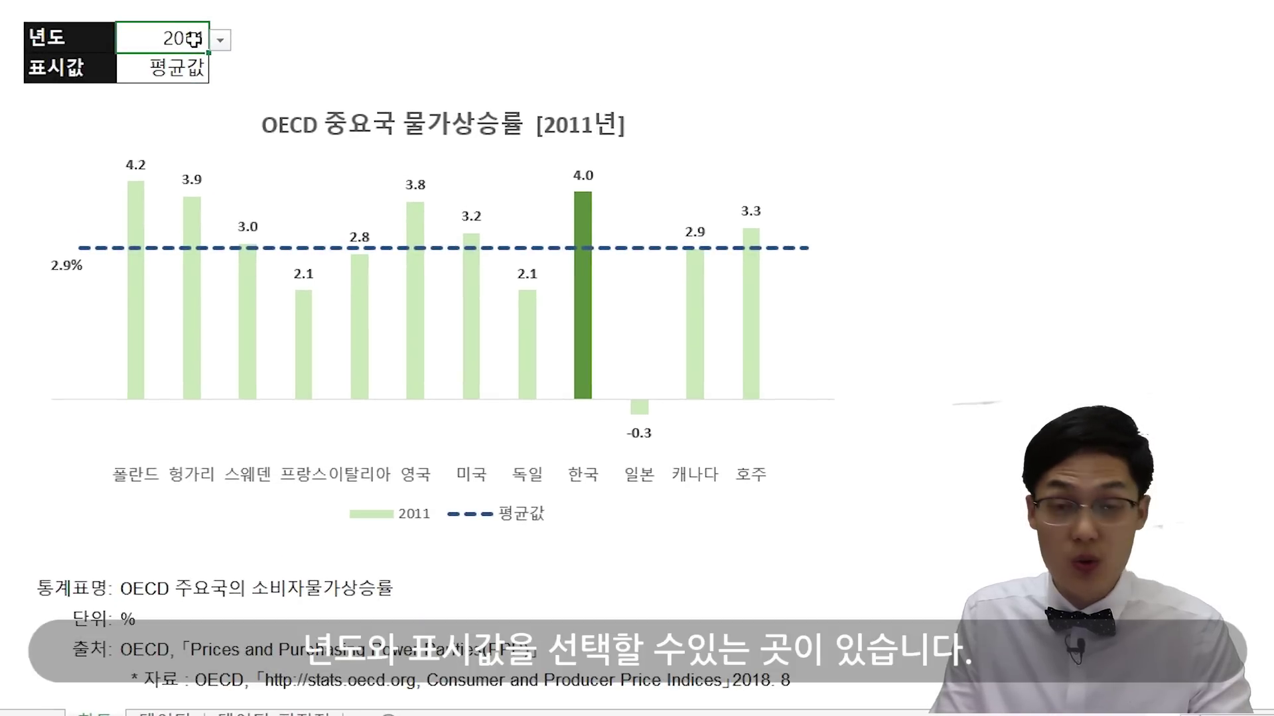
- Switch the chart's 년도 dropdown to 2010, then back to 2011
click(219, 41)
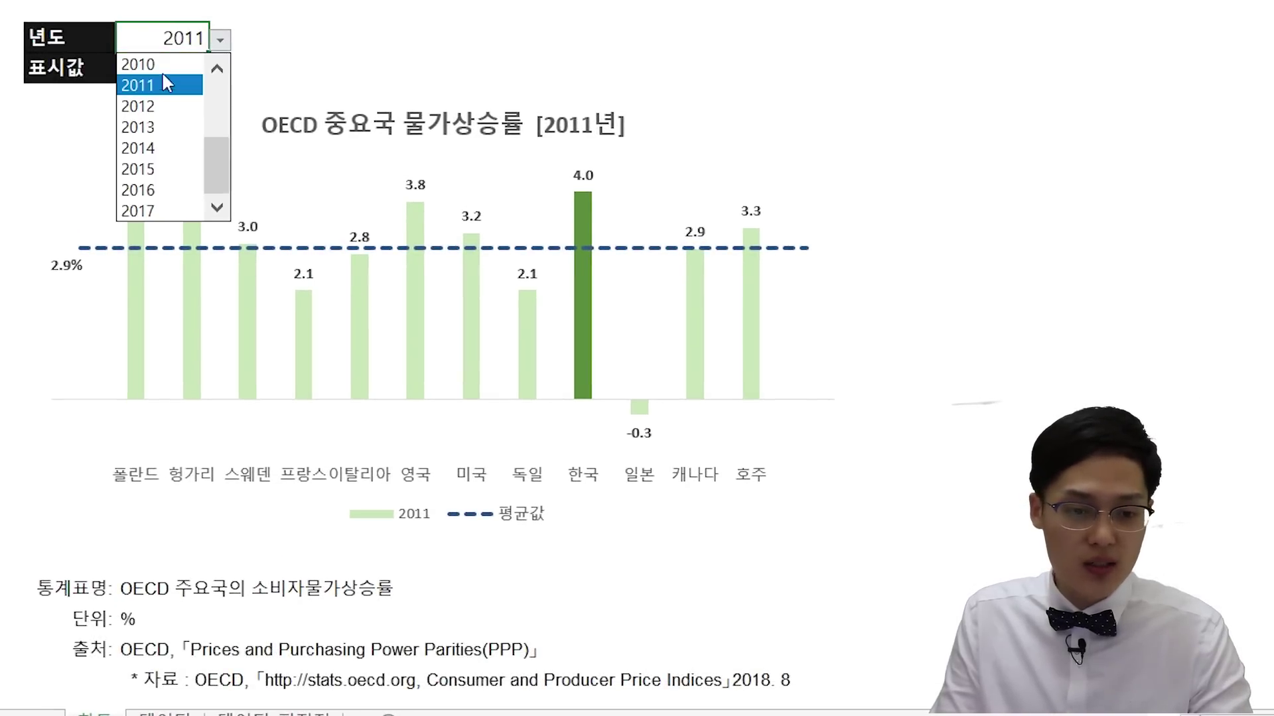
click(138, 64)
click(219, 41)
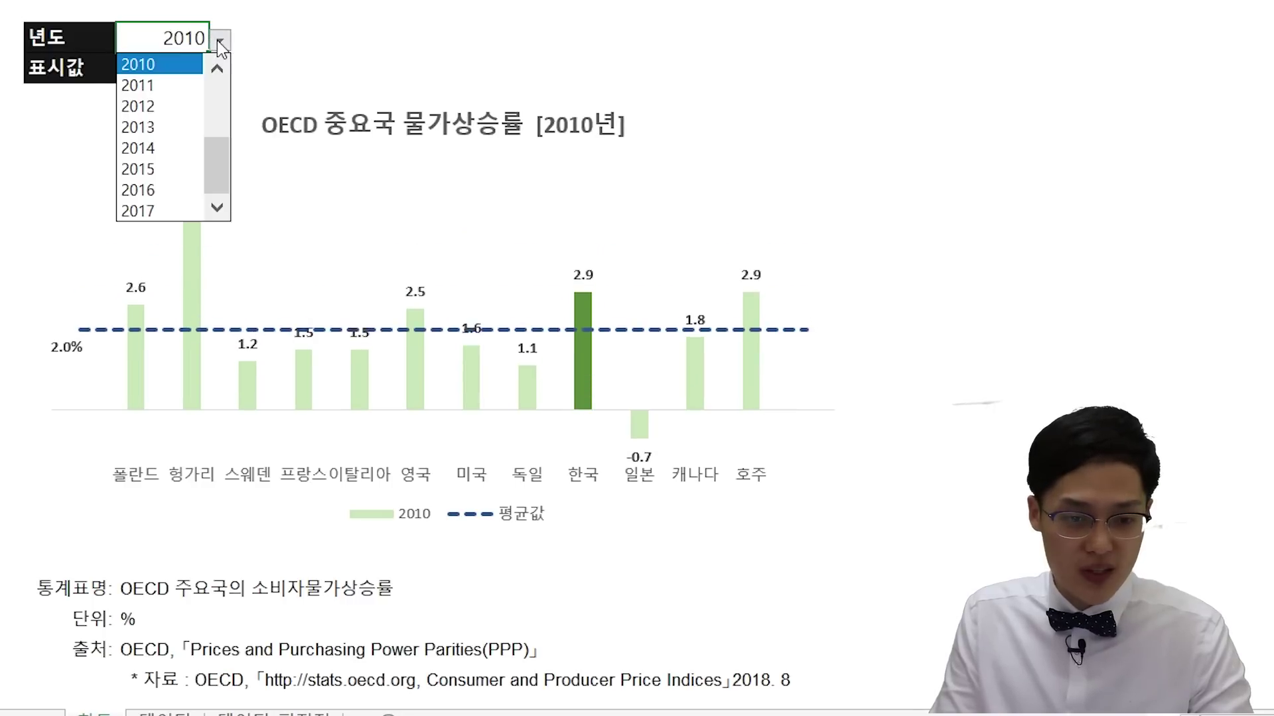
click(173, 84)
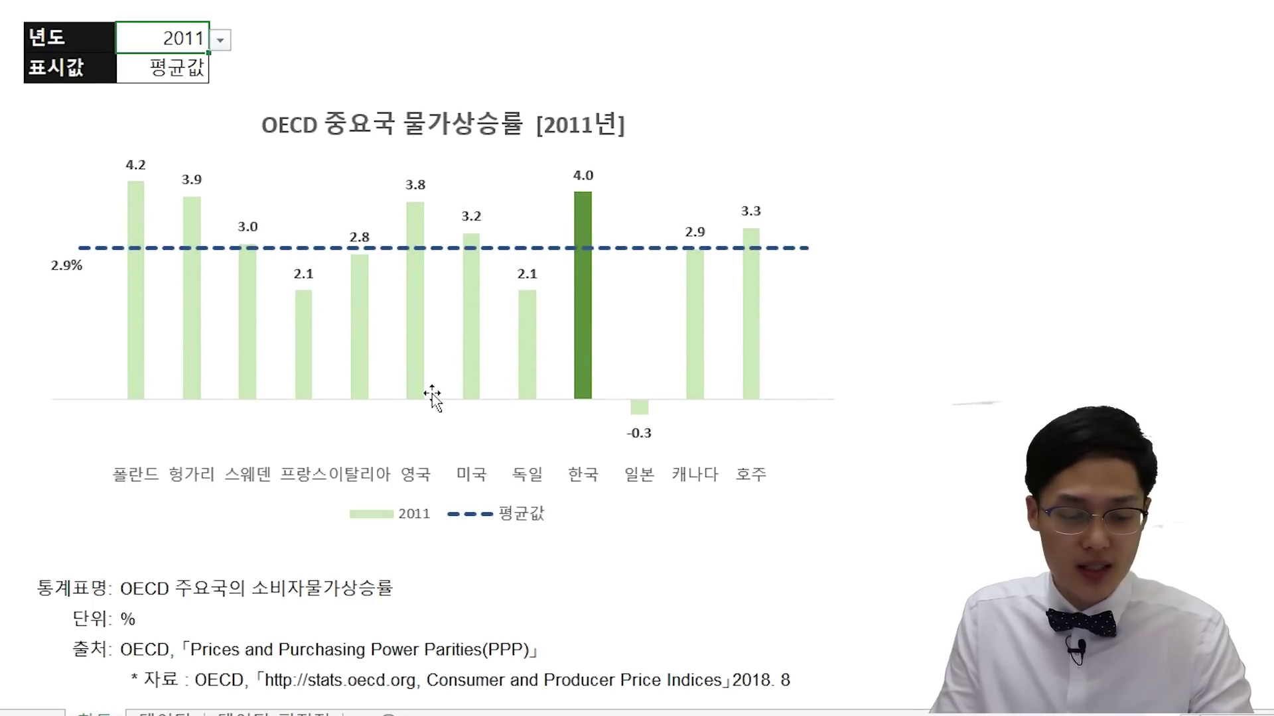
- Keep 평균값 selected in the 표시값 dropdown as the reference line
click(221, 73)
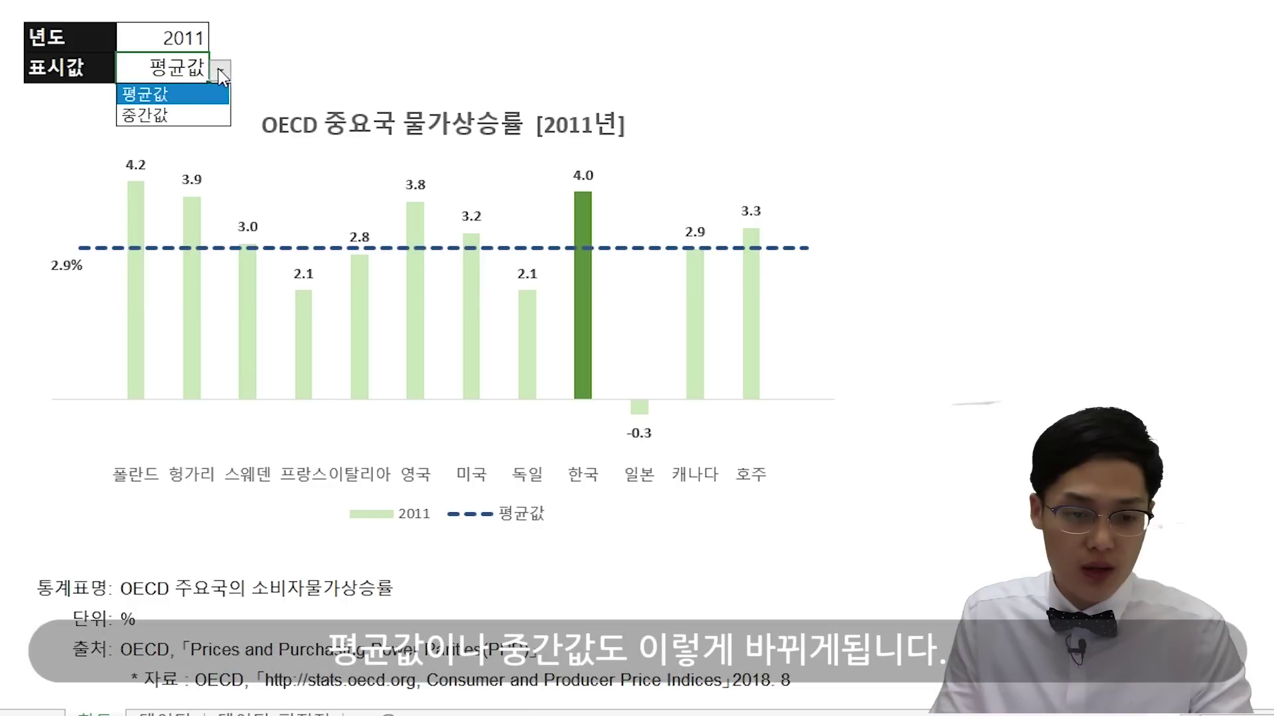
click(220, 71)
click(192, 96)
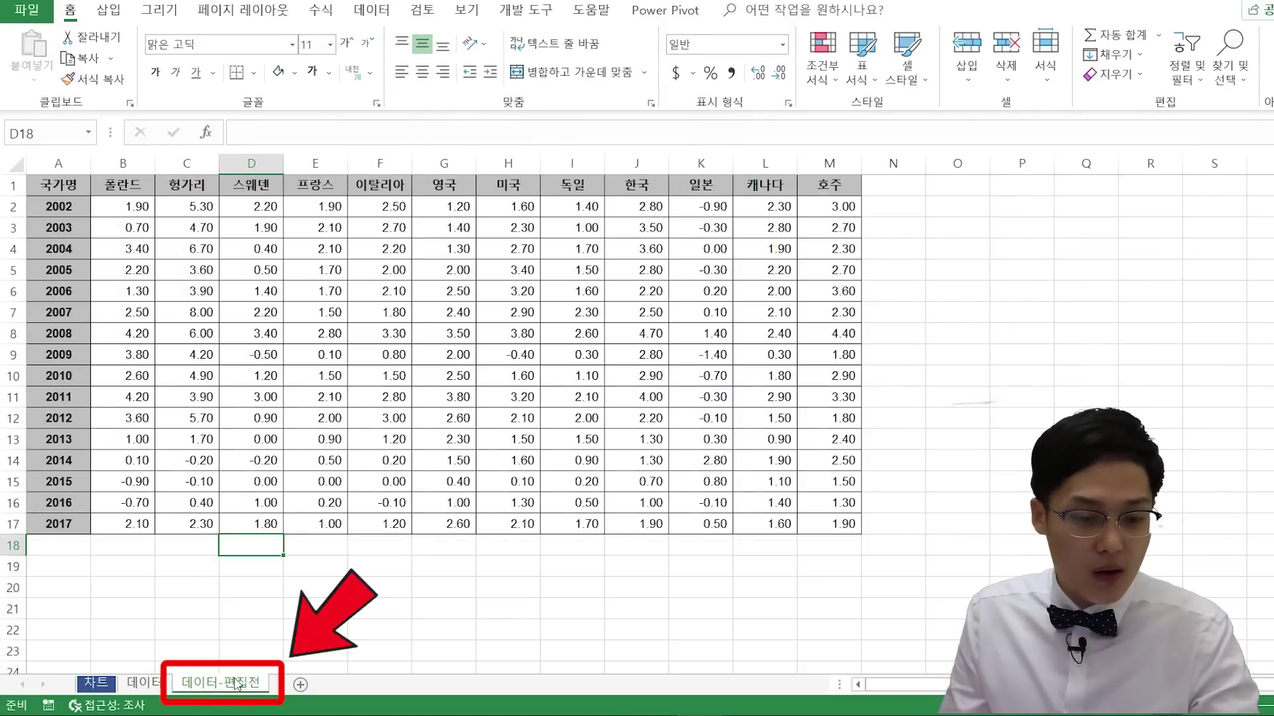
mouse_move(75, 186)
mouse_down()
mouse_move(853, 488)
mouse_move(845, 526)
mouse_up()
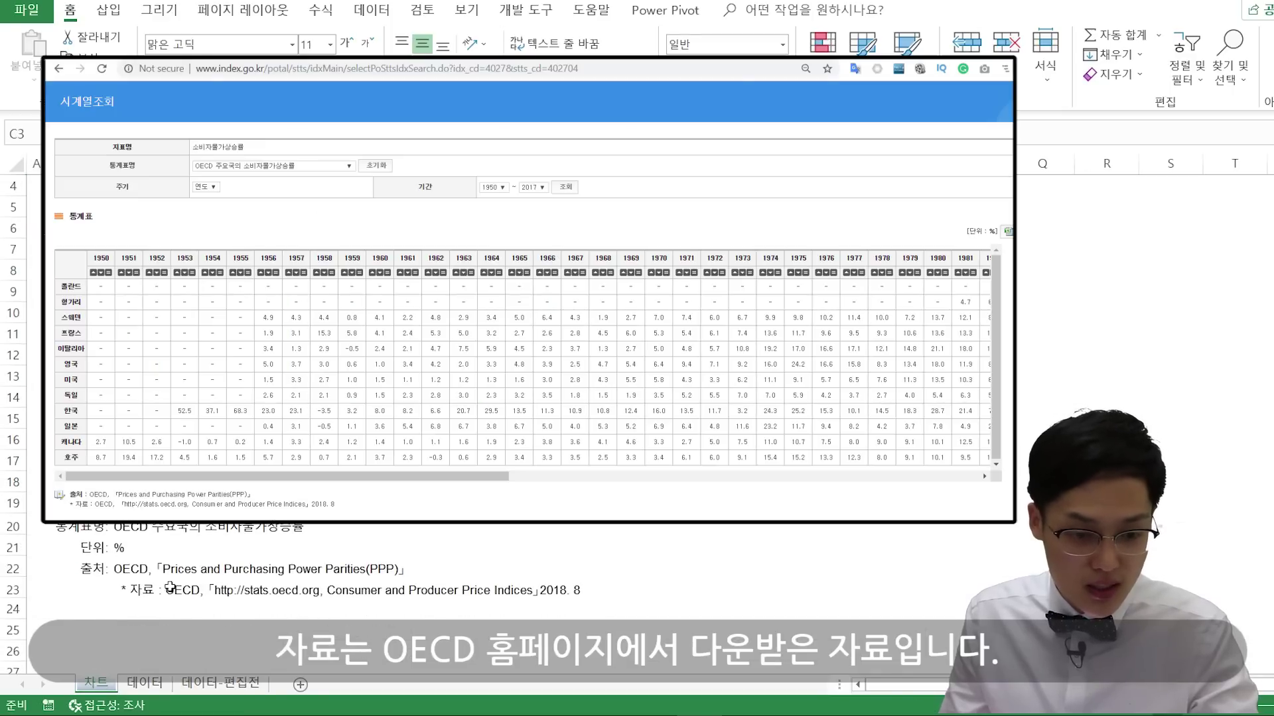
click(170, 588)
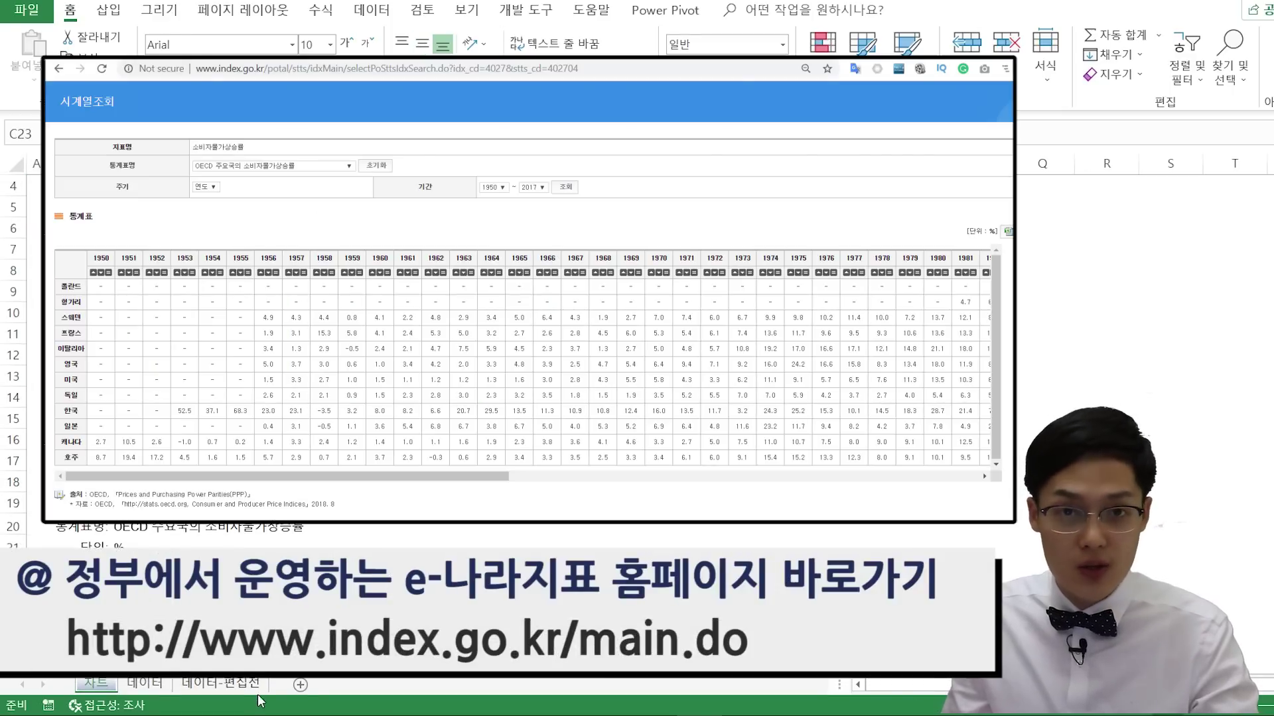
scroll(237, 663, up, 1)
click(228, 683)
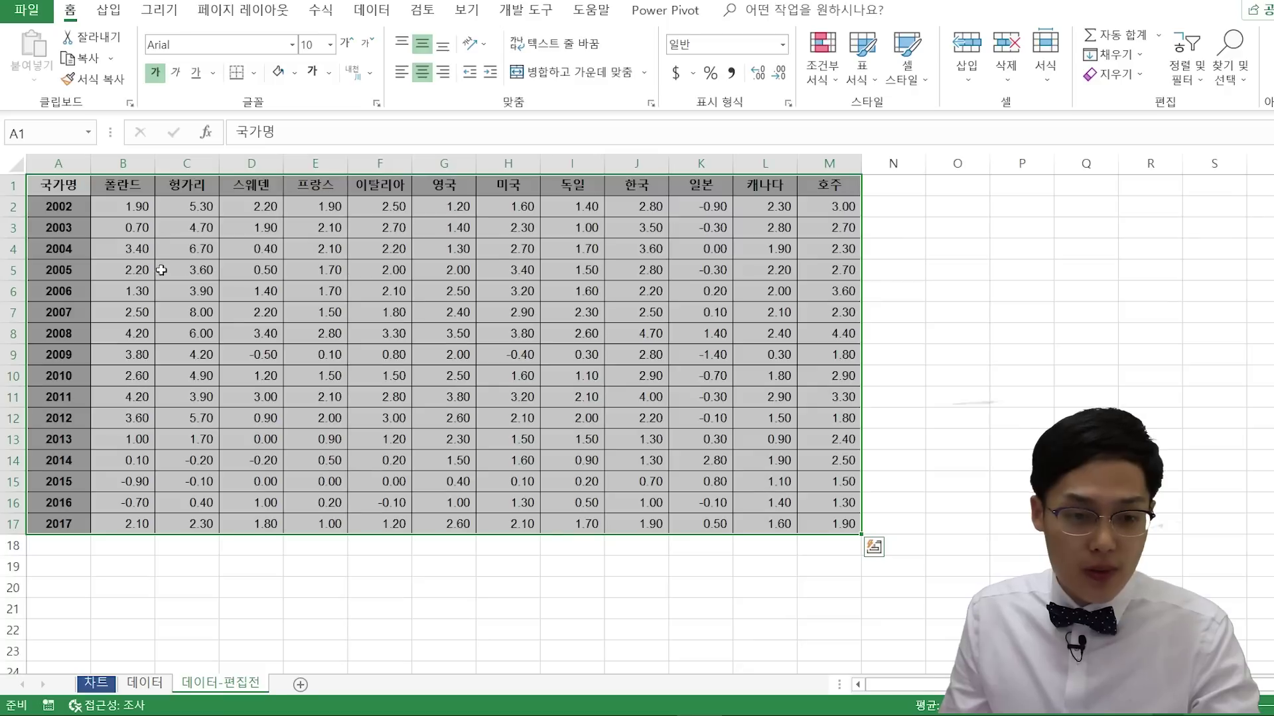
drag(66, 186, 823, 522)
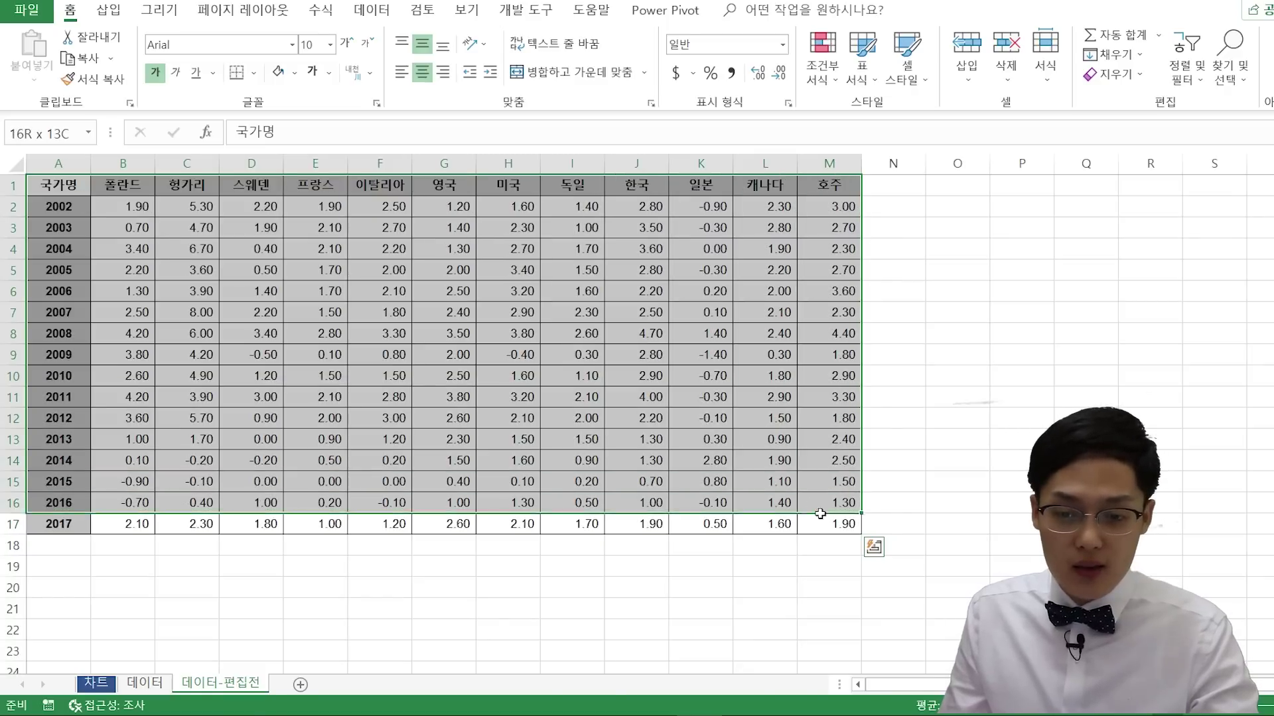
click(757, 412)
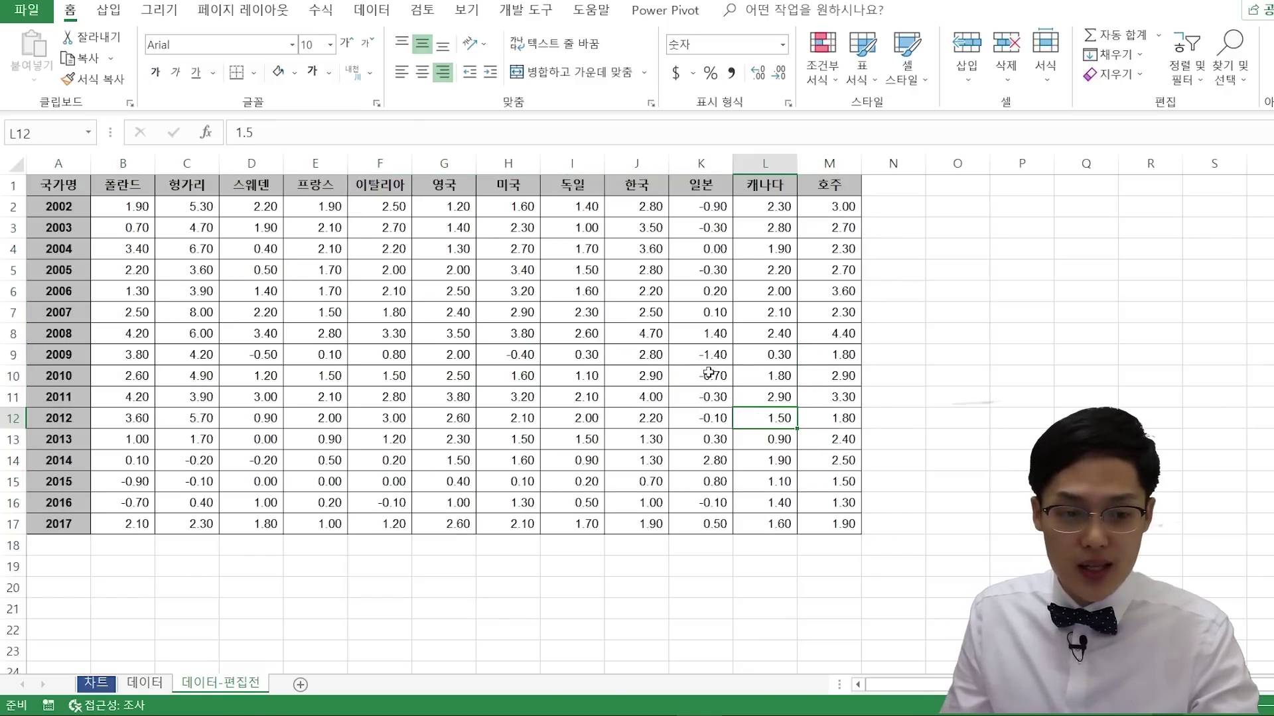
drag(60, 207, 79, 542)
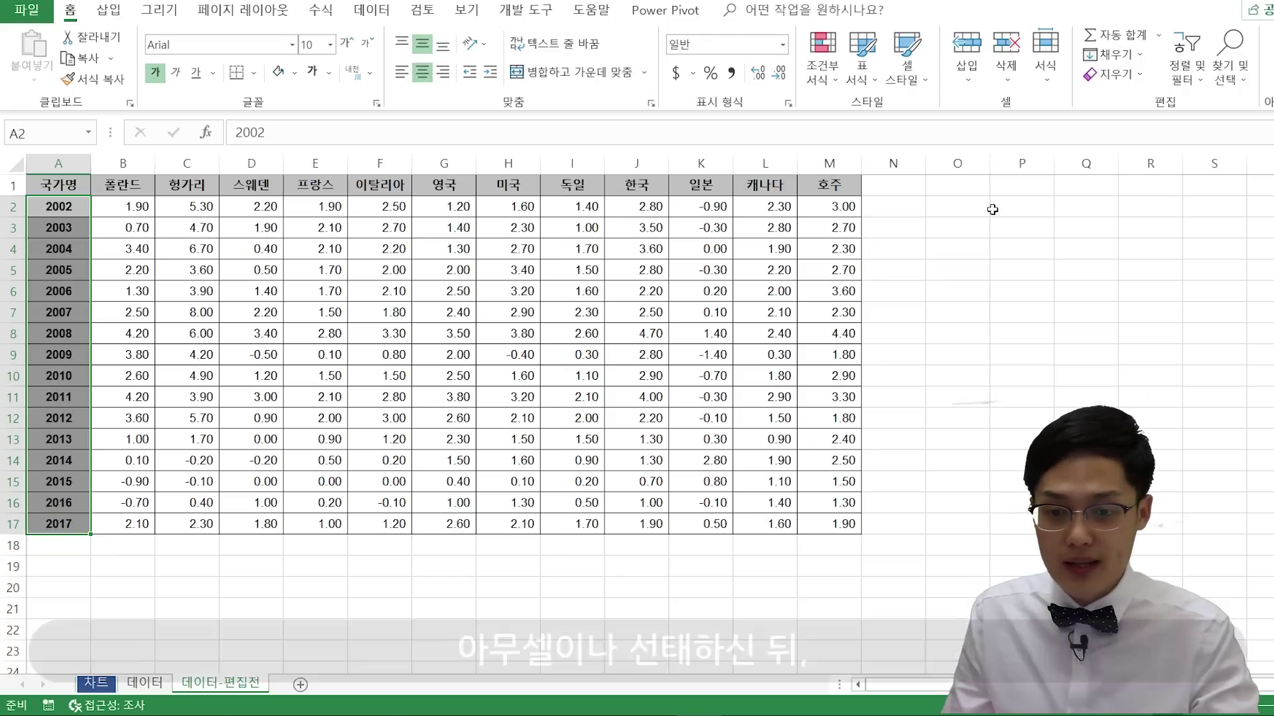
- Restrict P2 with a data validation list sourced from the years in A2:A17
click(1027, 199)
click(383, 12)
click(836, 79)
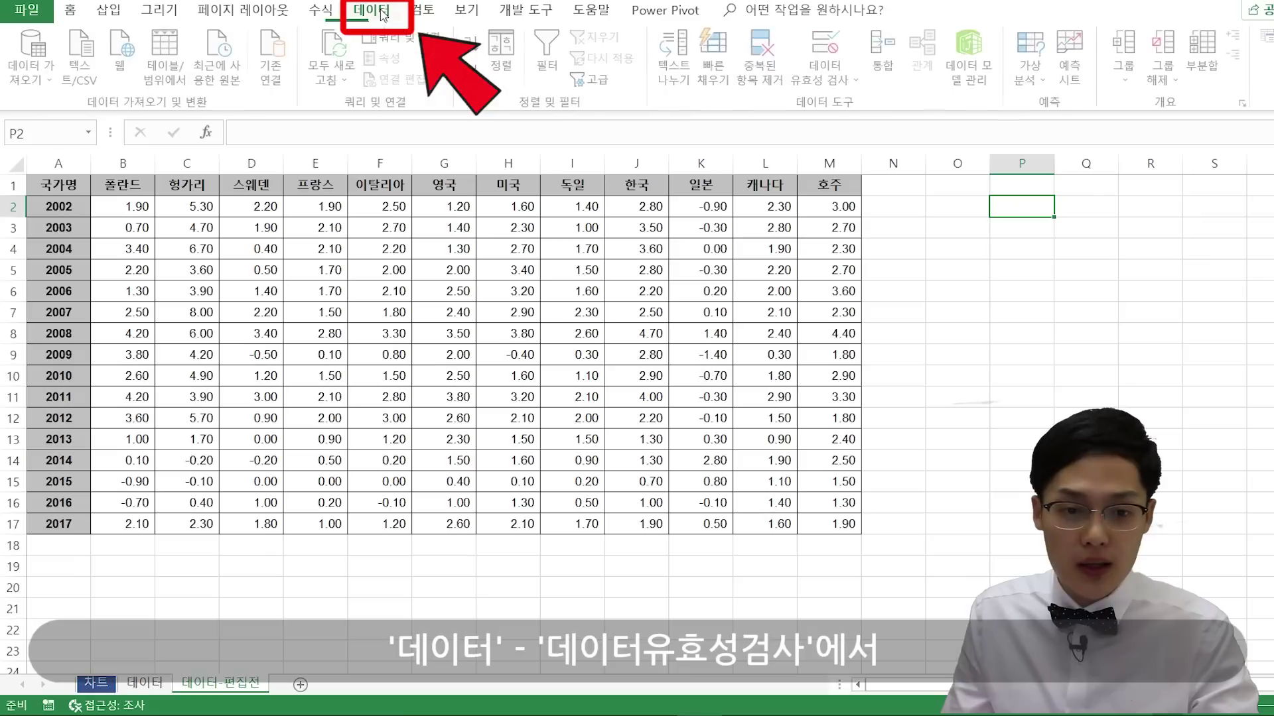
click(837, 103)
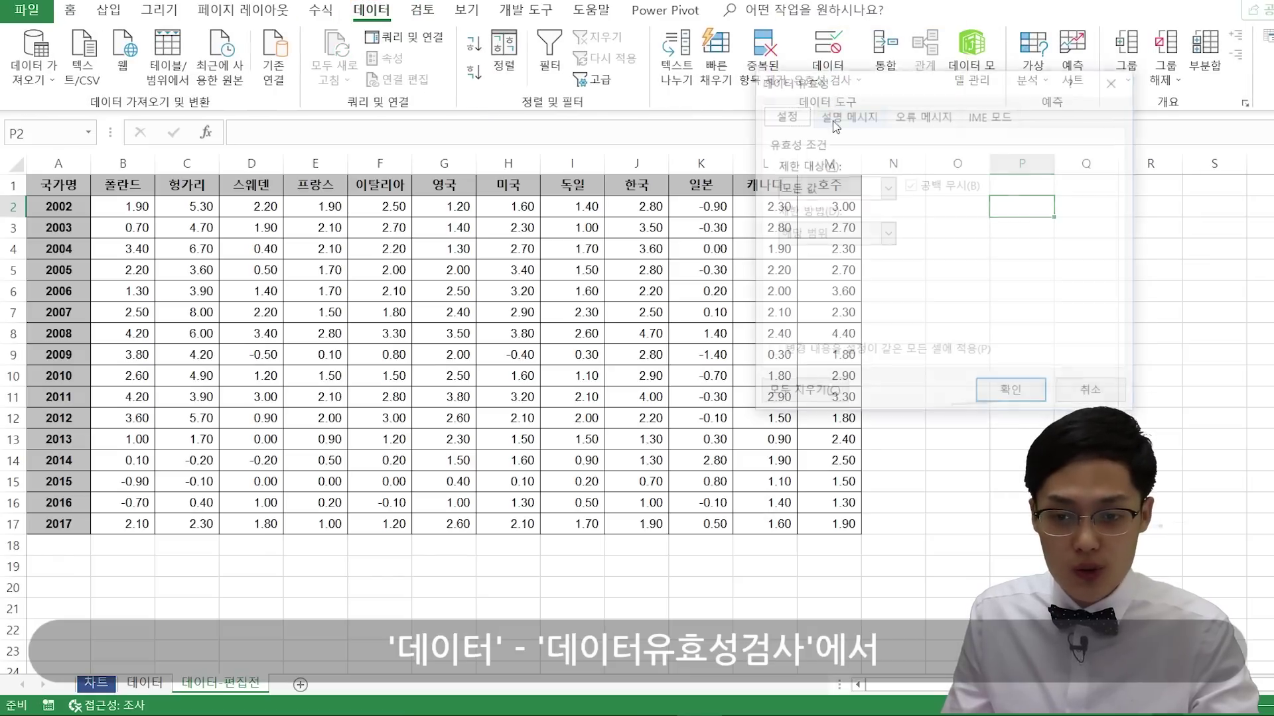
click(834, 187)
click(815, 250)
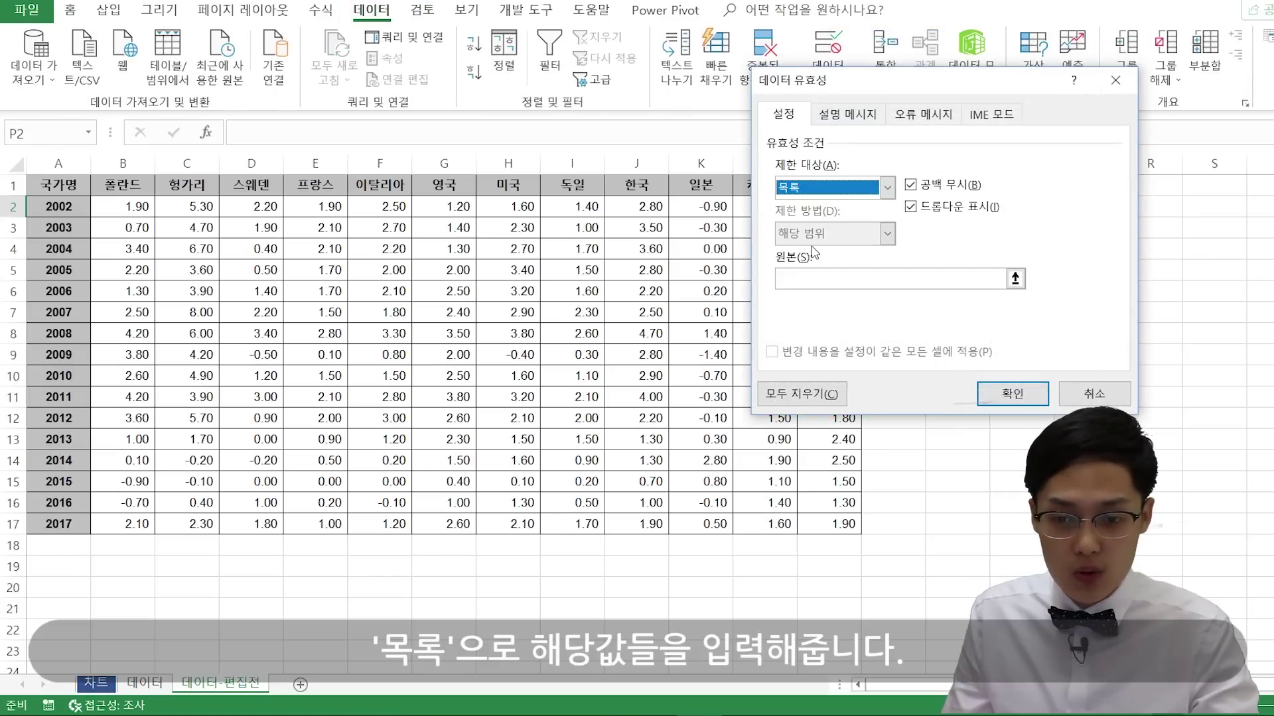
click(918, 284)
drag(59, 206, 61, 315)
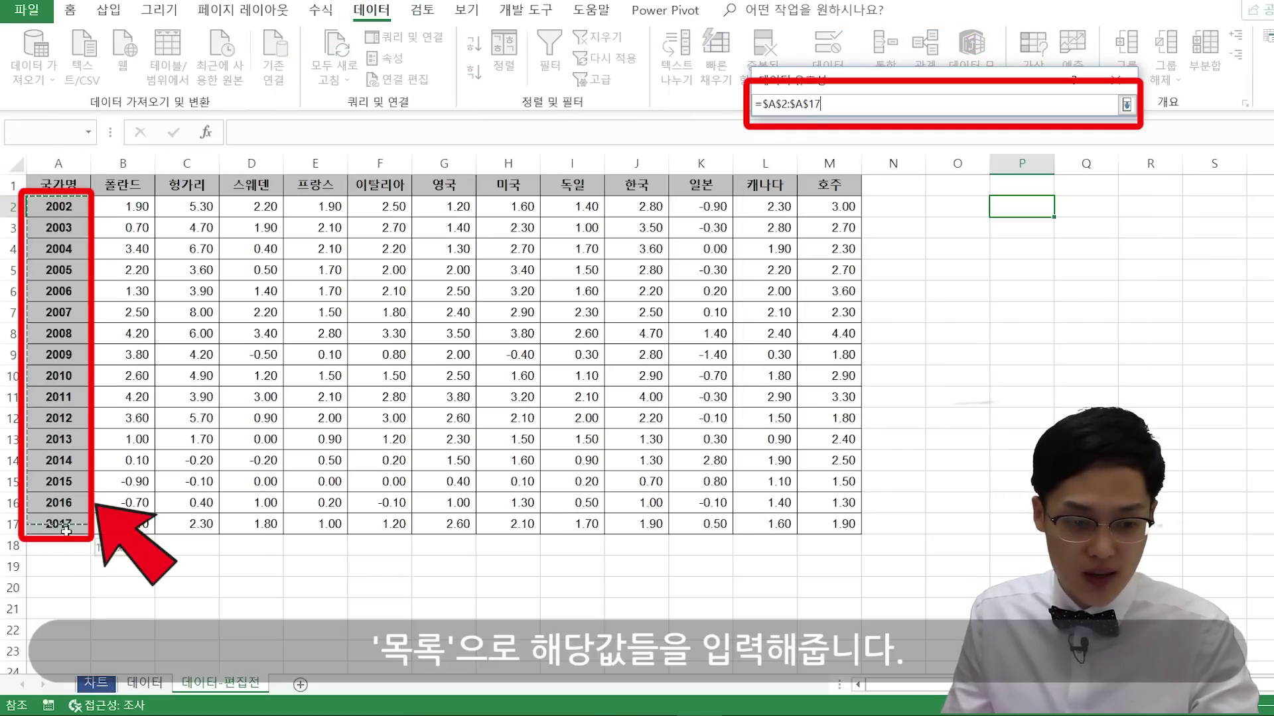
click(988, 396)
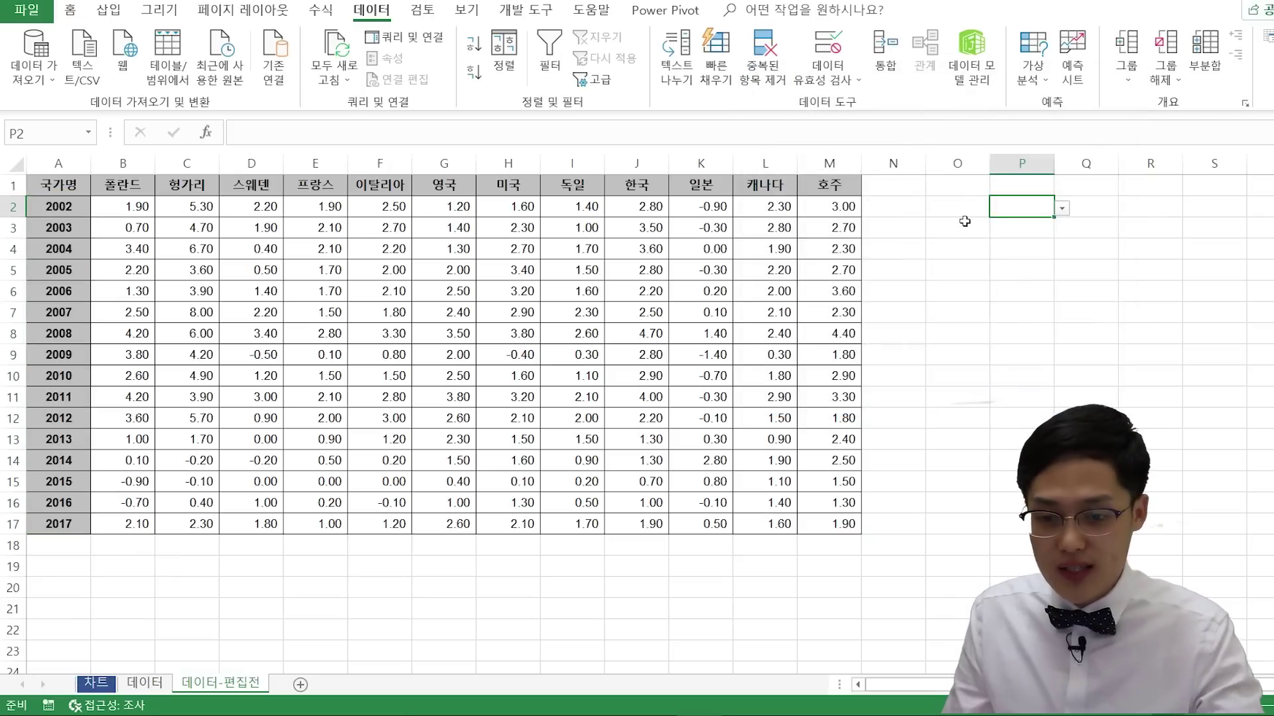
click(964, 209)
- Label O2 as 년도 and O3 as 표시값
double_click(964, 209)
text(ㅗ)
key(Return)
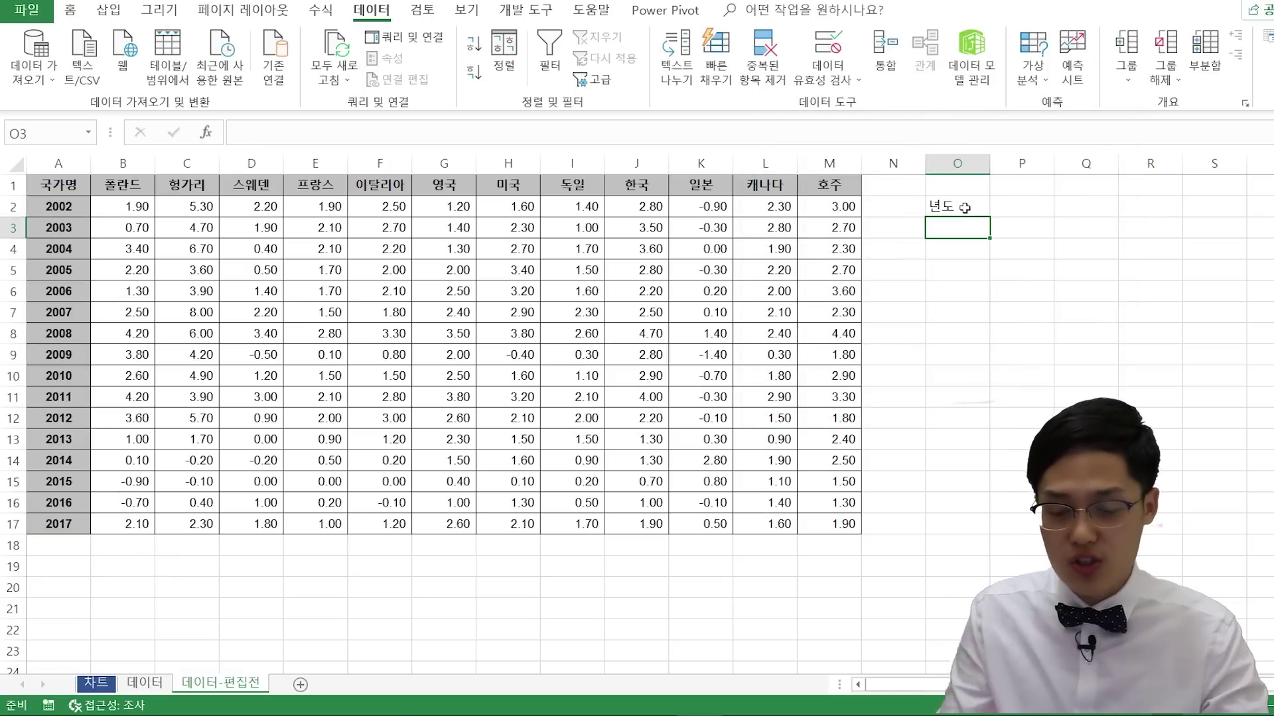
text(ㅍㅅ)
key(Tab)
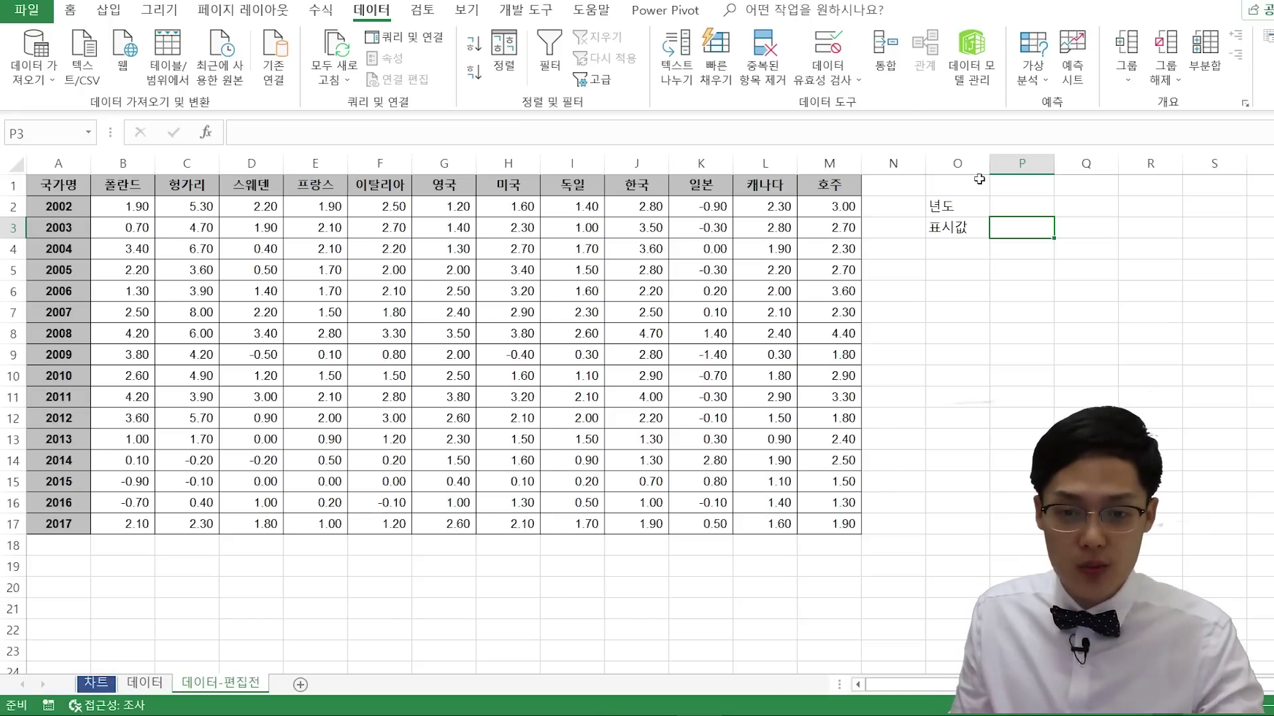
click(829, 80)
- Give P3 a data validation list with the choices 평균값 and 중간값
click(831, 100)
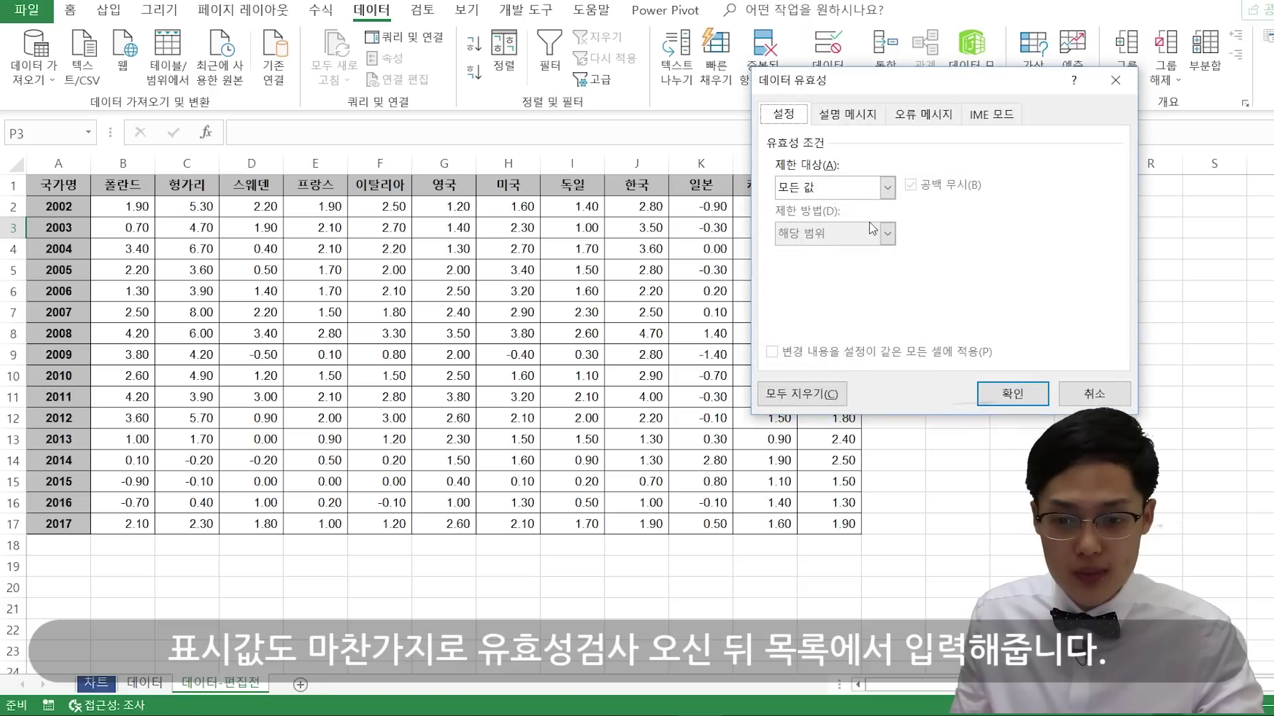
click(887, 187)
click(800, 244)
click(818, 276)
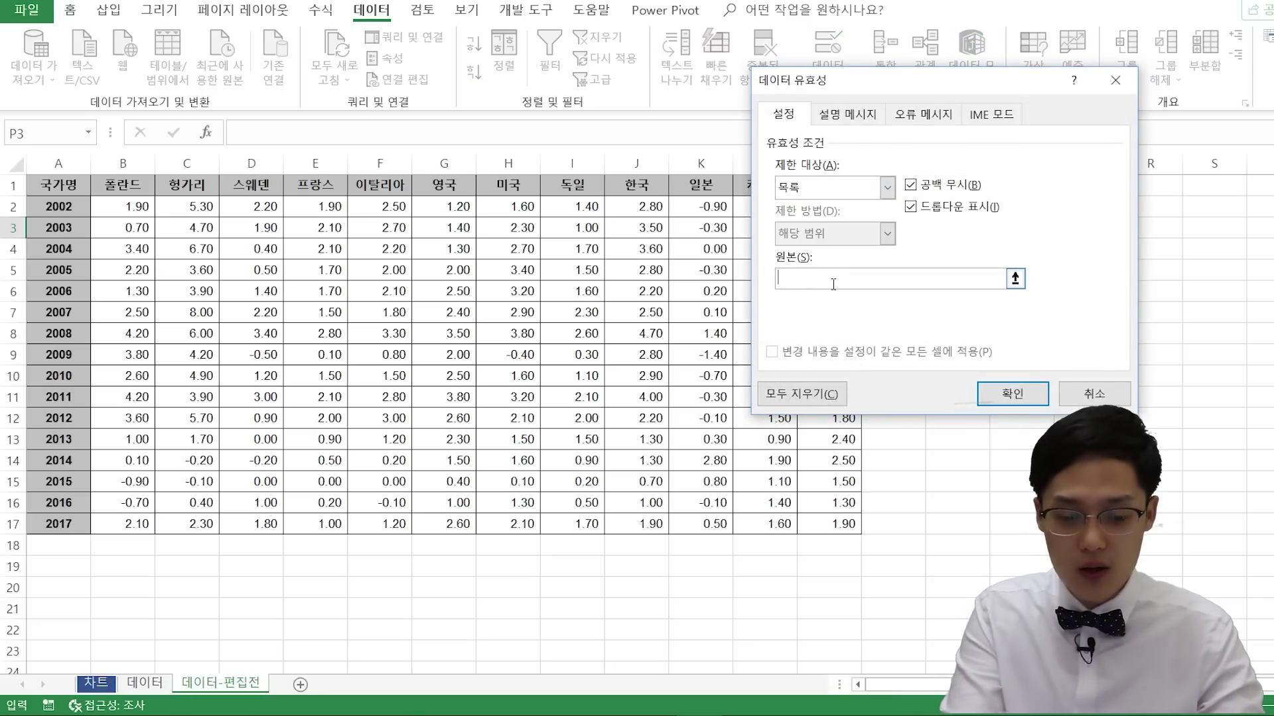
text(평ㄱ)
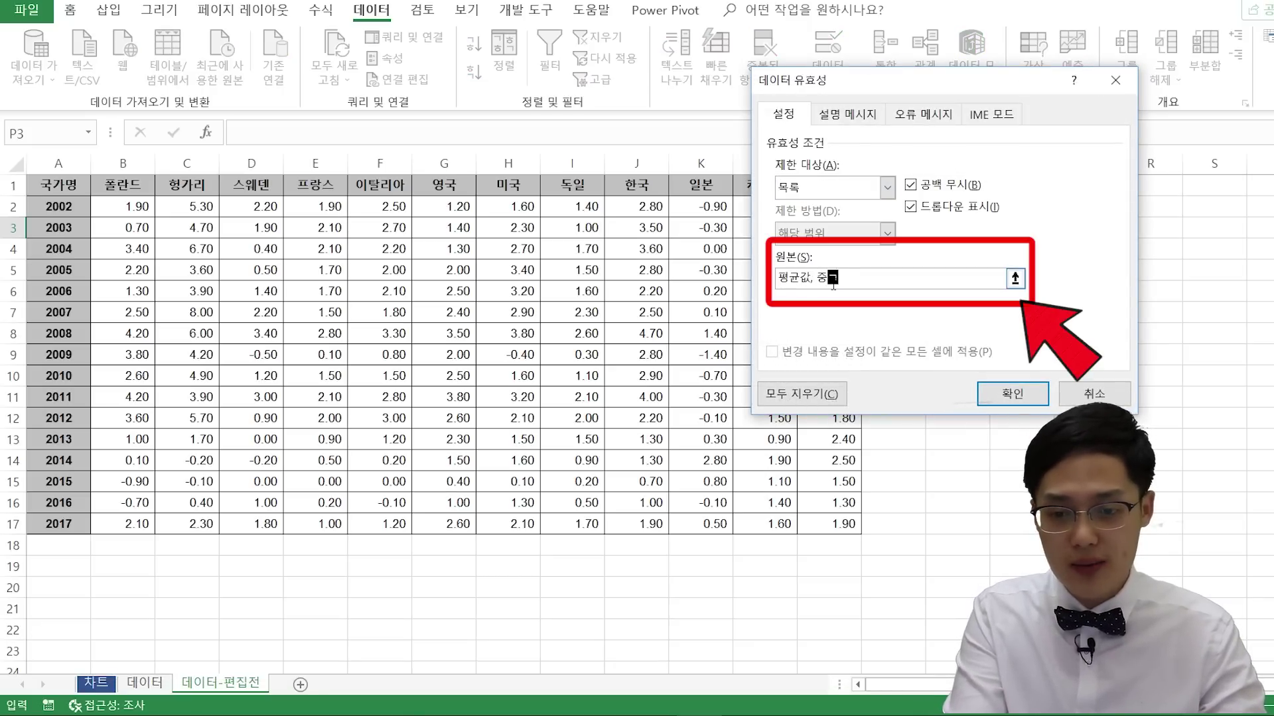
text(ㄱ)
text(값)
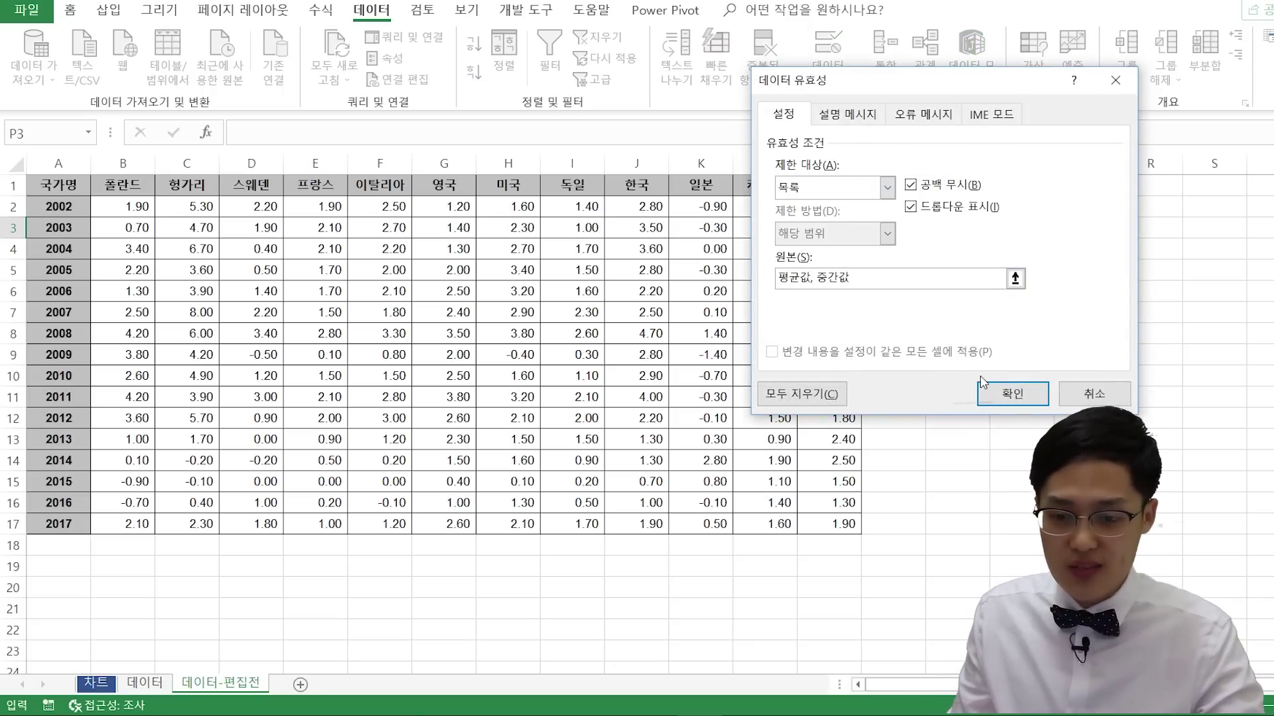
click(1012, 394)
- Pick 2002 in P2 and 중간값 in P3
click(1022, 206)
click(1062, 207)
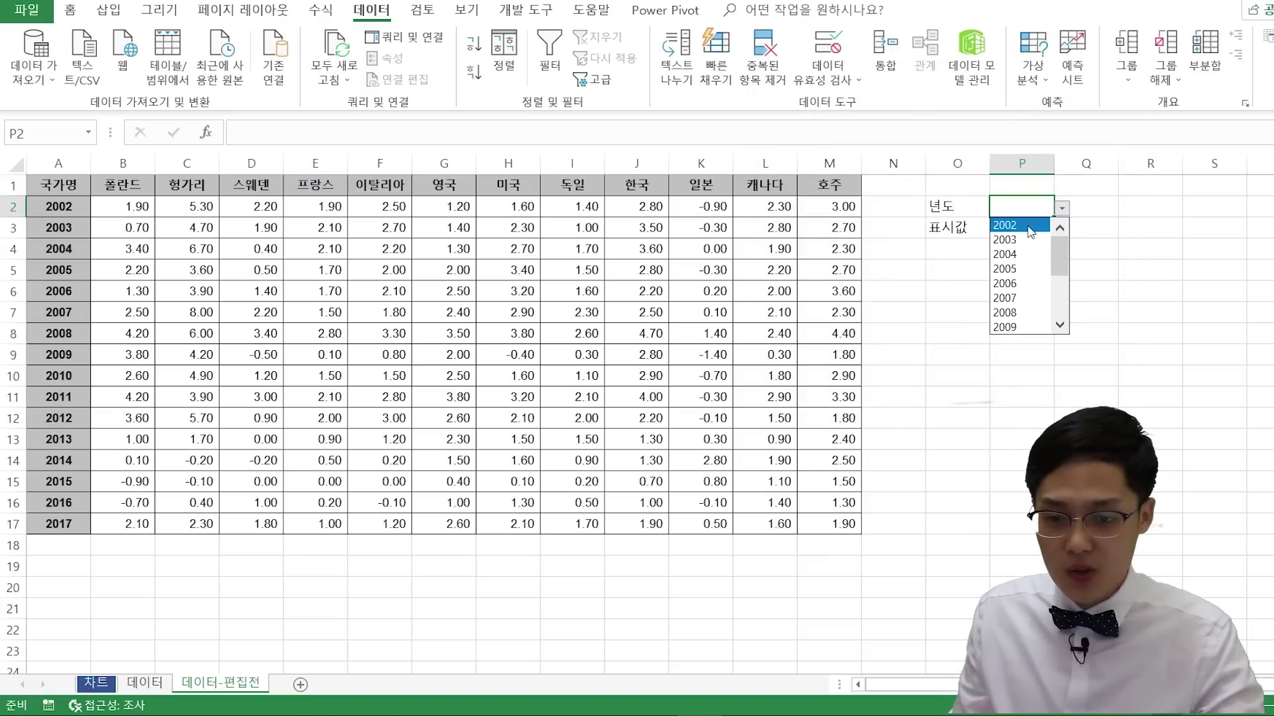
click(1036, 227)
click(1036, 227)
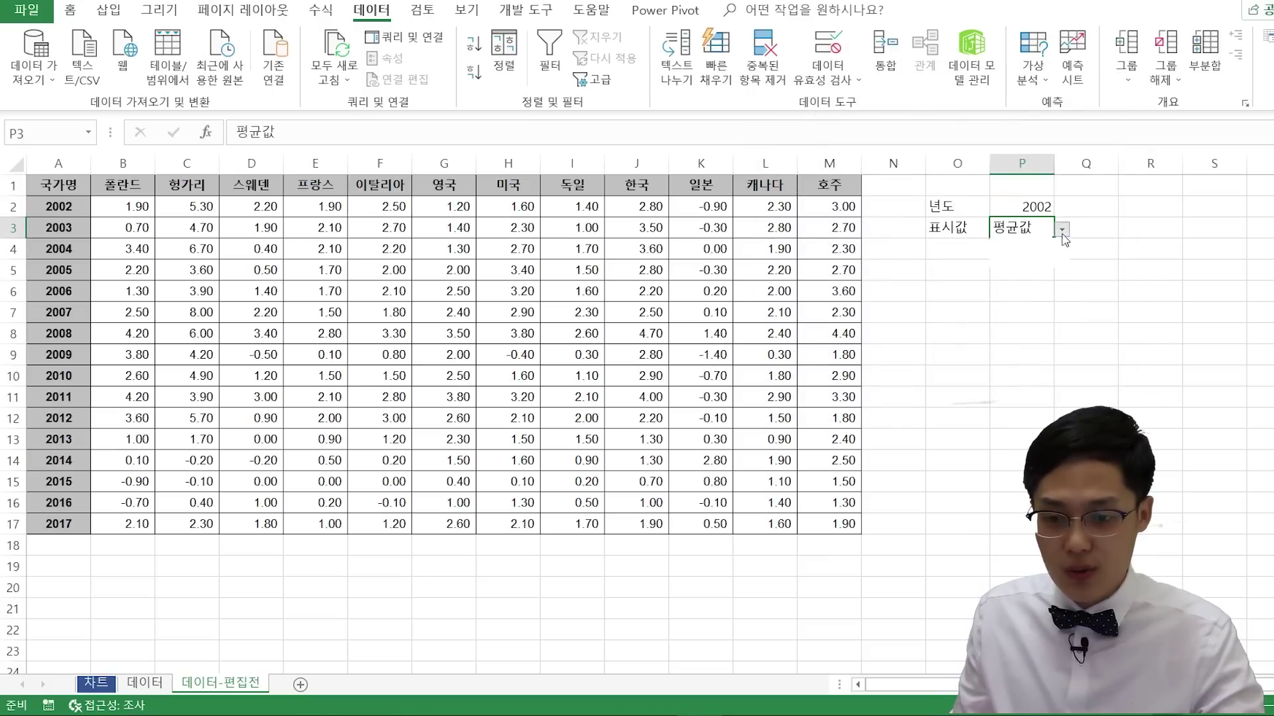
click(1062, 229)
click(1041, 262)
mouse_move(58, 567)
mouse_down()
mouse_move(278, 611)
mouse_move(696, 650)
mouse_up()
click(501, 605)
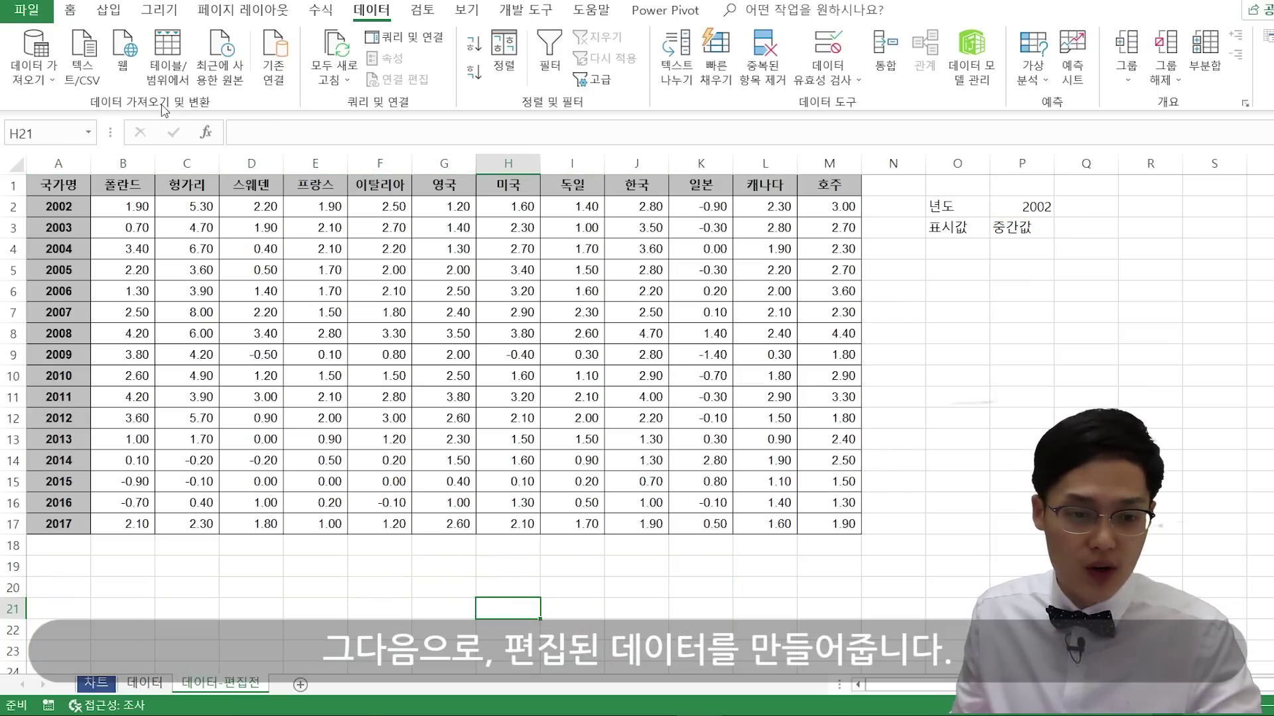
- Copy the country-name header row into row 19 starting at B19
drag(123, 185, 856, 189)
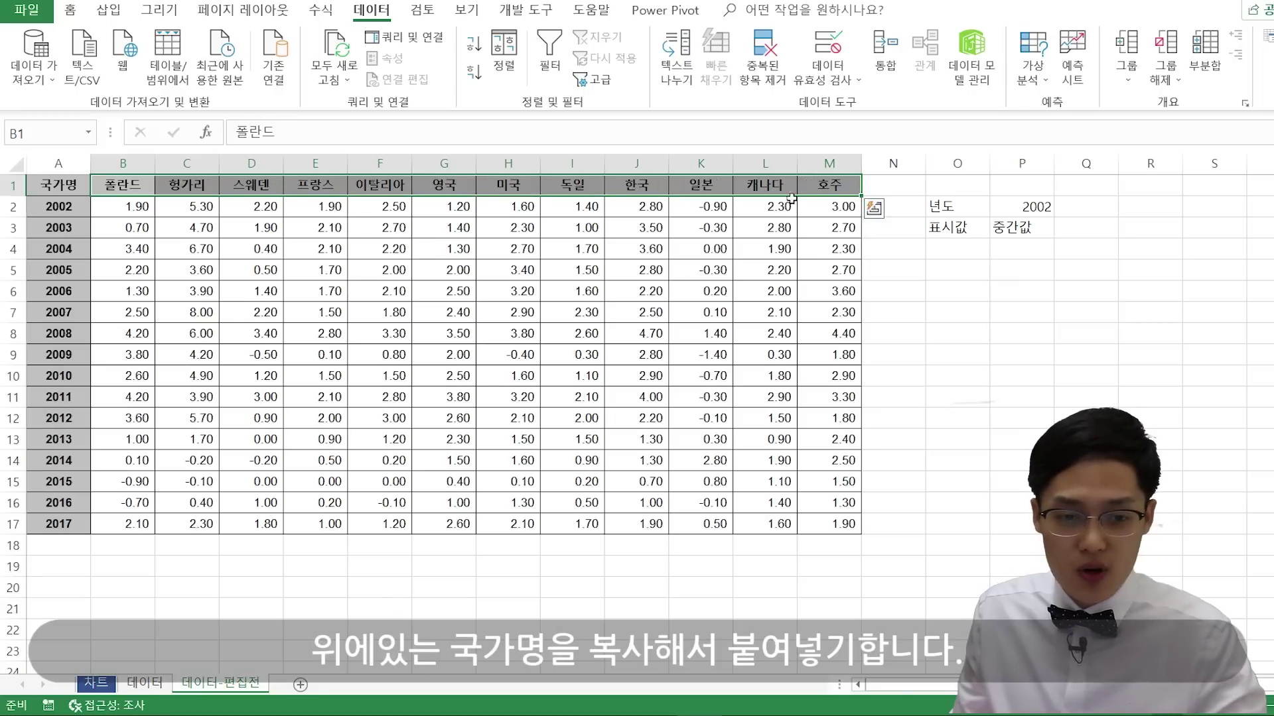
key(ctrl+c)
click(134, 570)
key(ctrl+v)
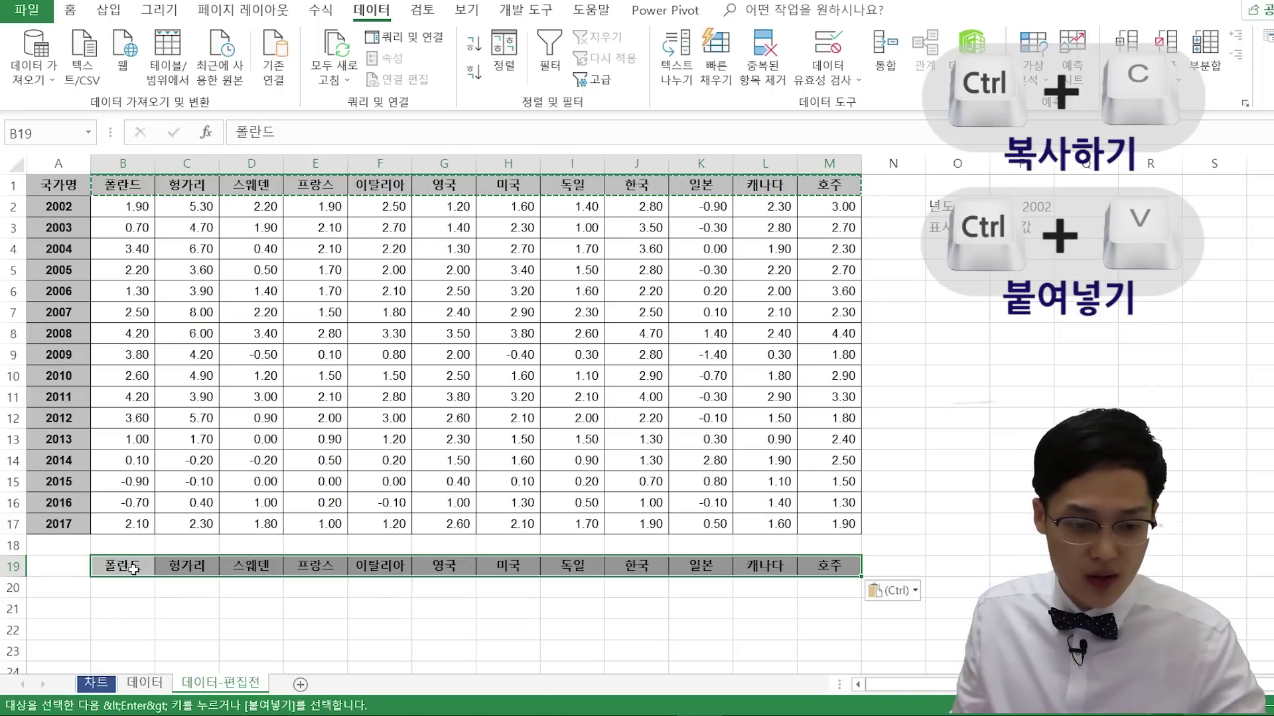
- Link A20 to the year in P2 and A21 to the display value in P3
click(81, 587)
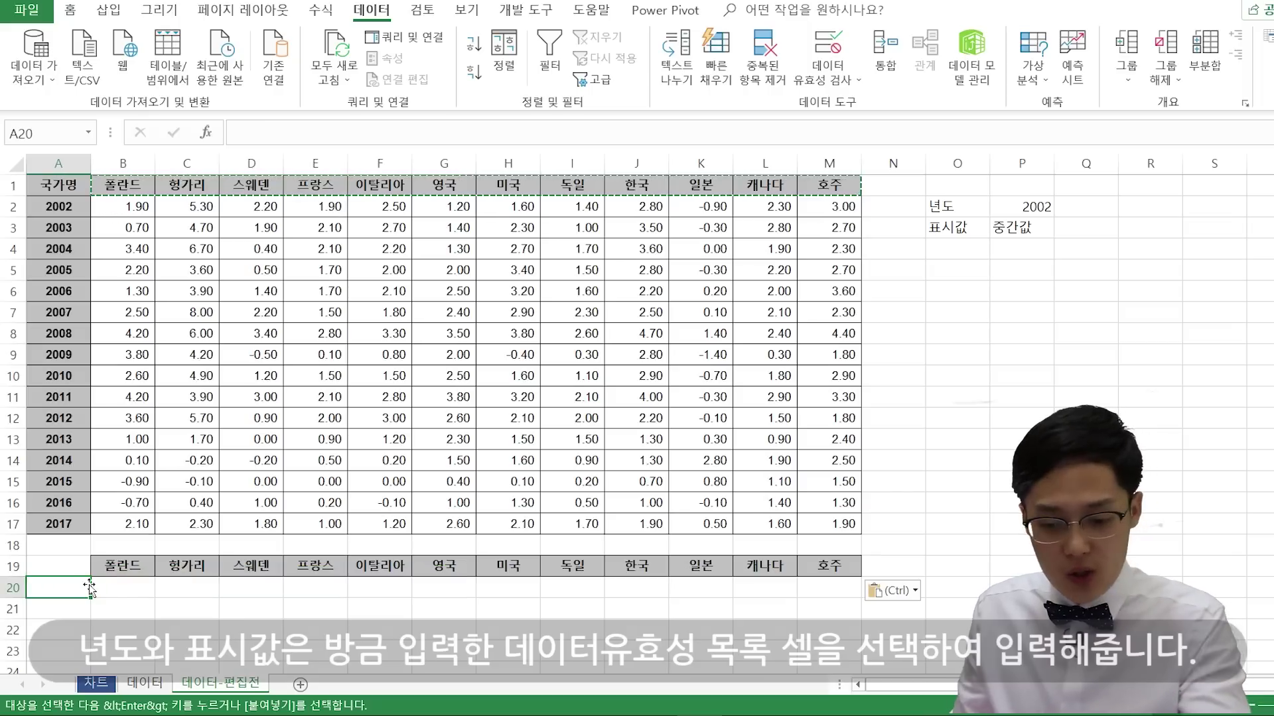
text(=)
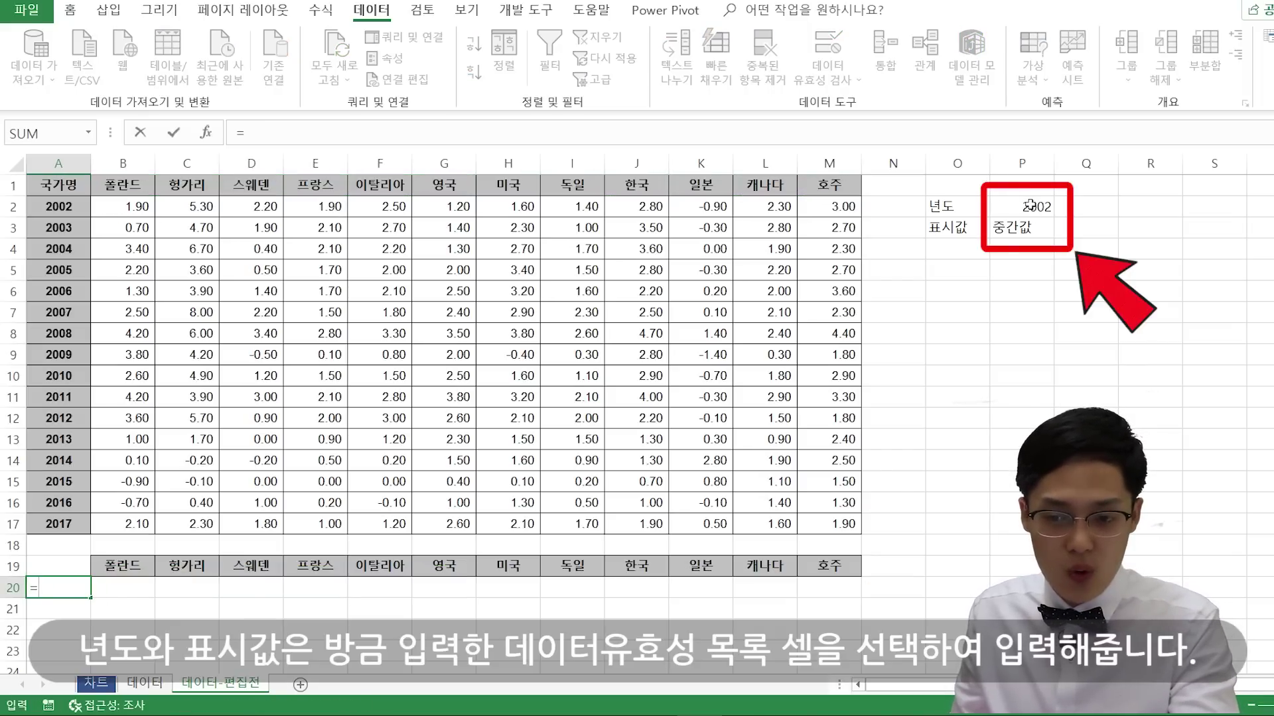
click(1029, 205)
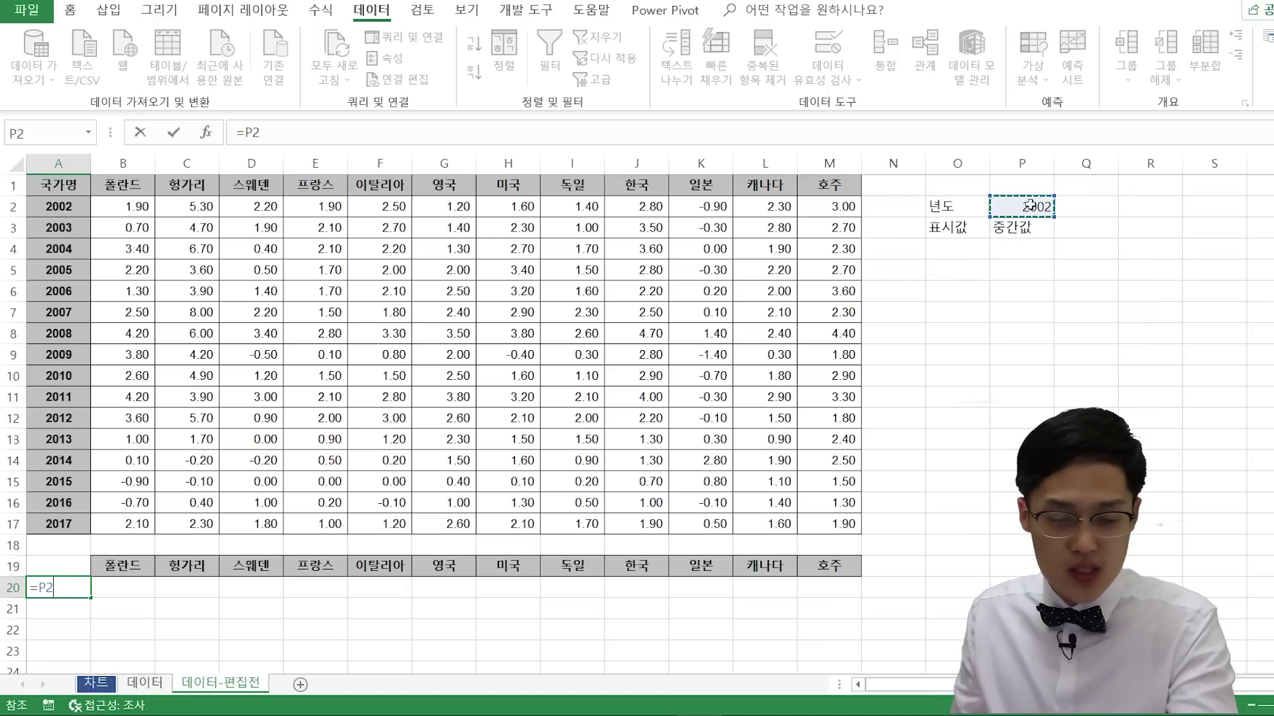
key(Return)
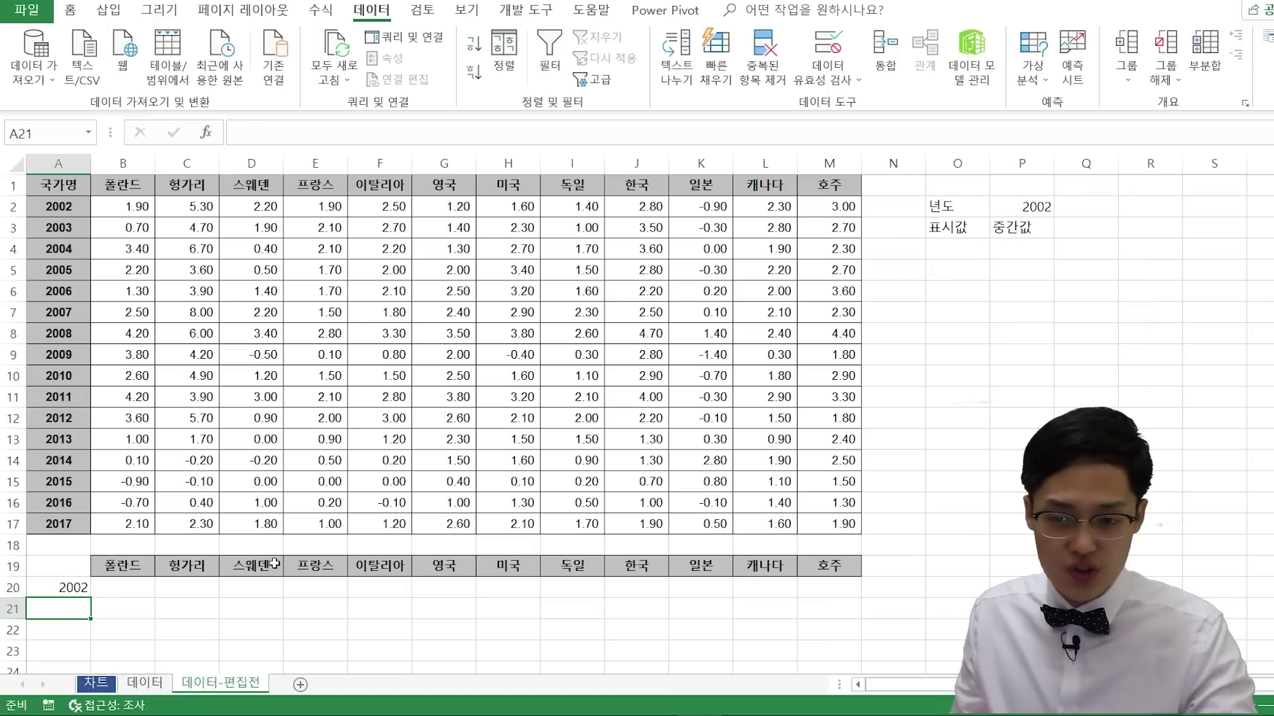
text(=)
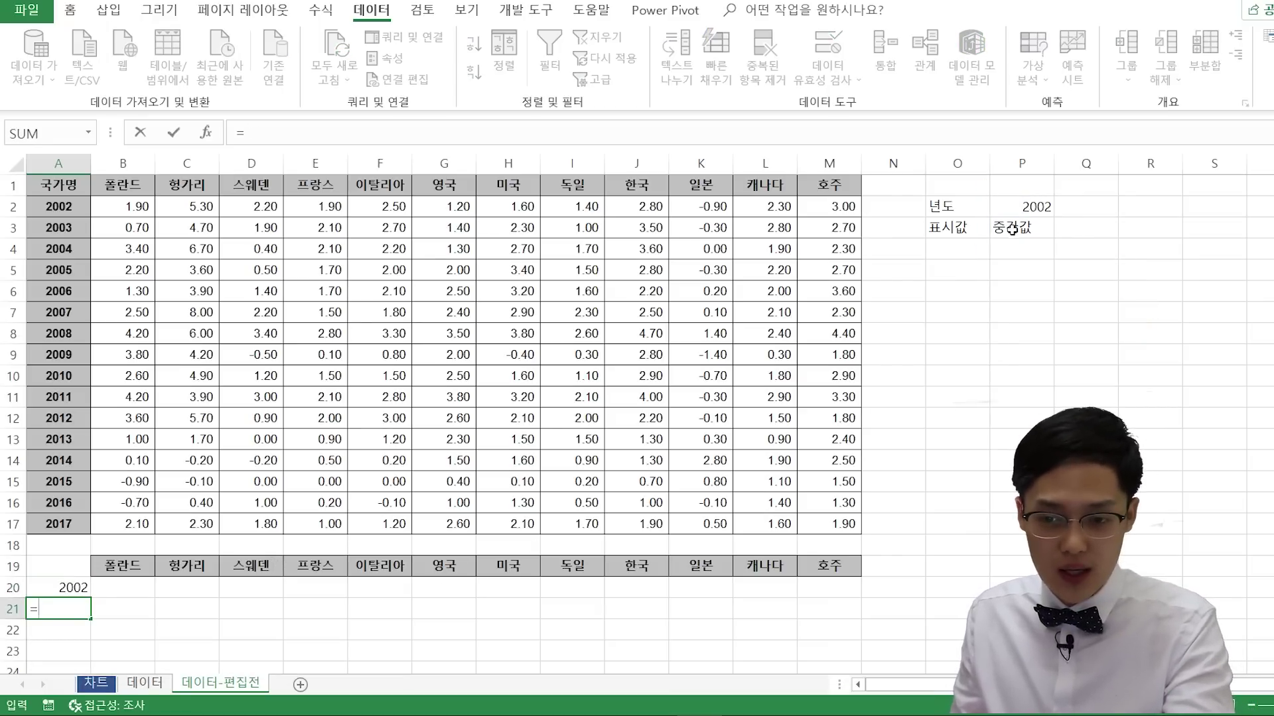
key(Return)
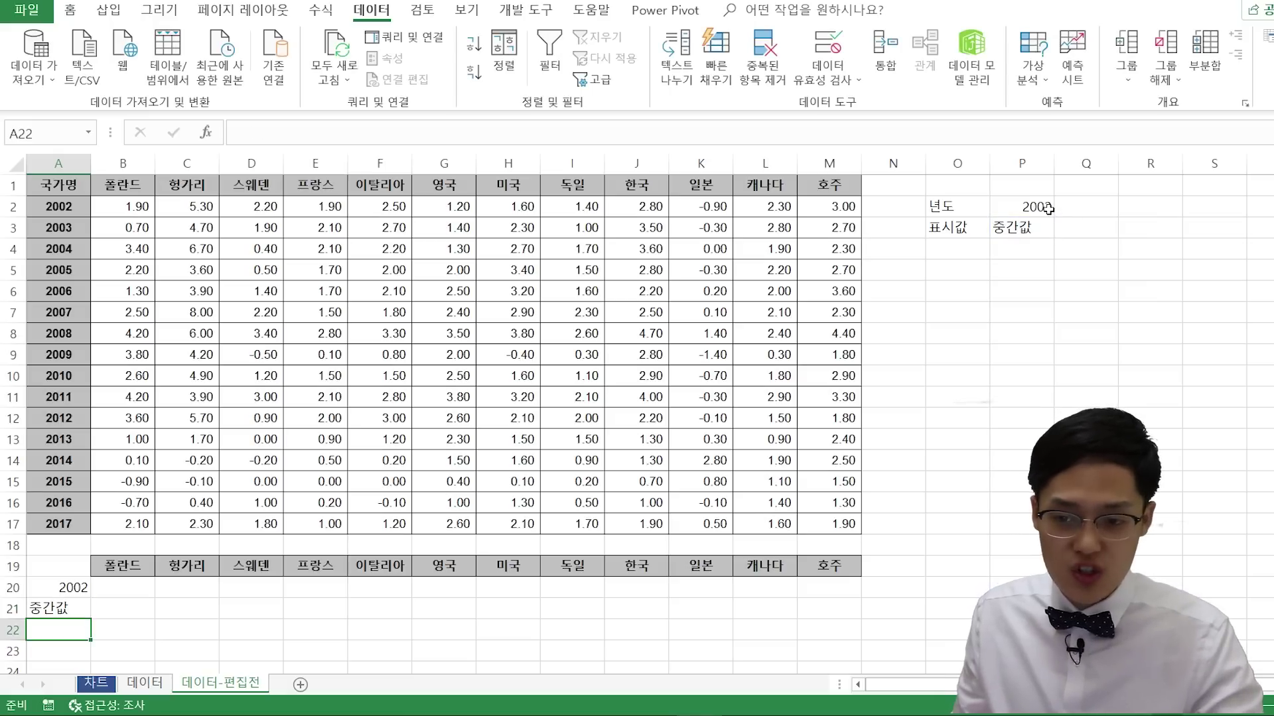
- Set P2 to 2003, and switch P3 to 평균값 and back to 중간값
click(1048, 206)
click(1061, 210)
click(1032, 234)
click(1025, 227)
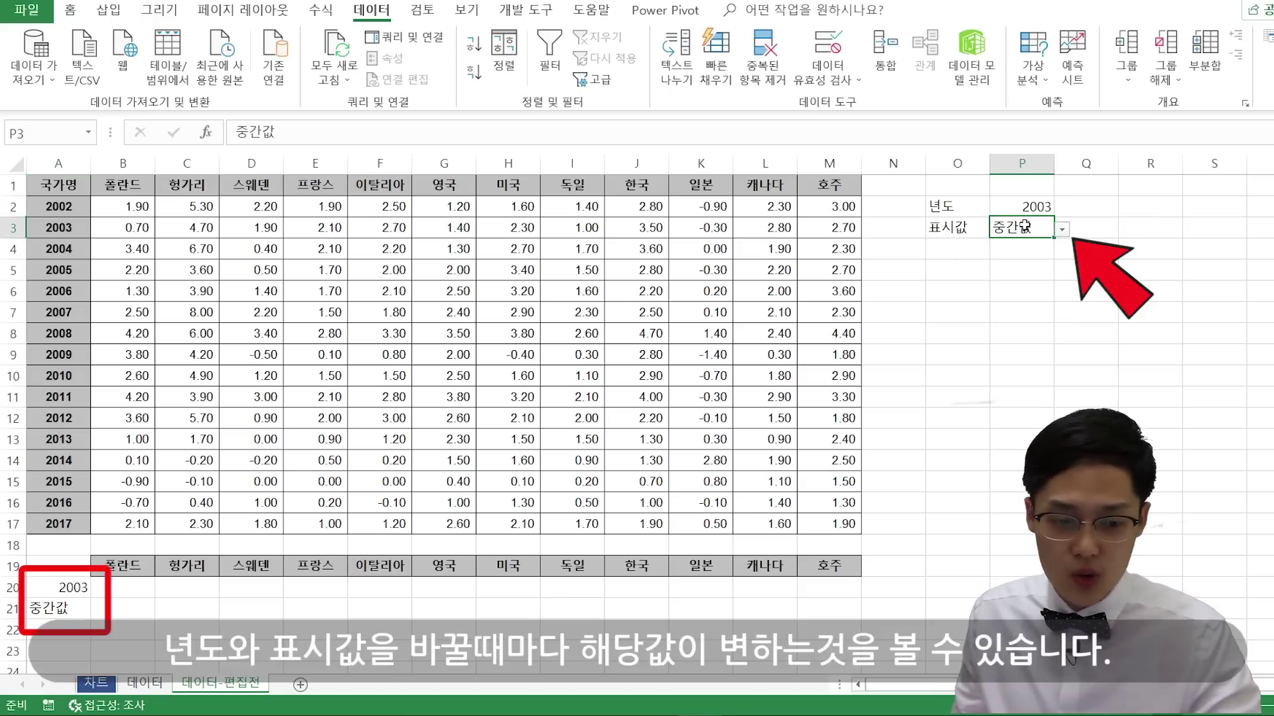
click(1061, 232)
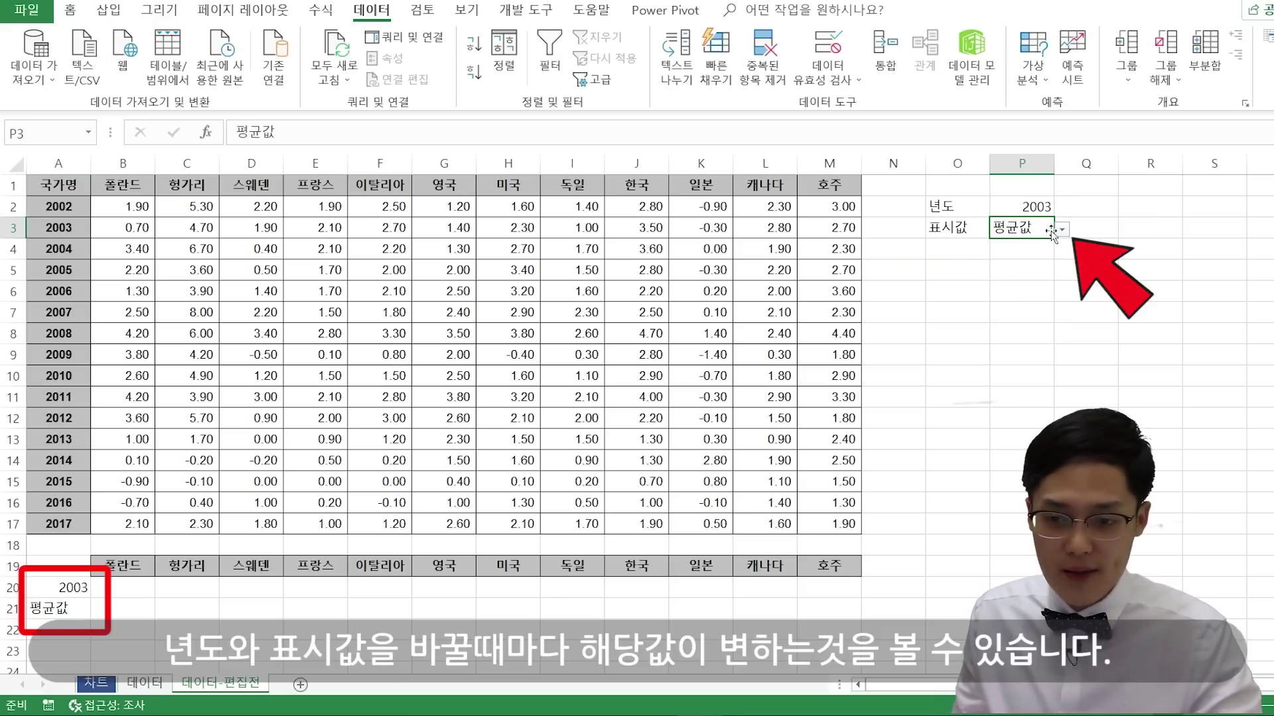
click(1044, 247)
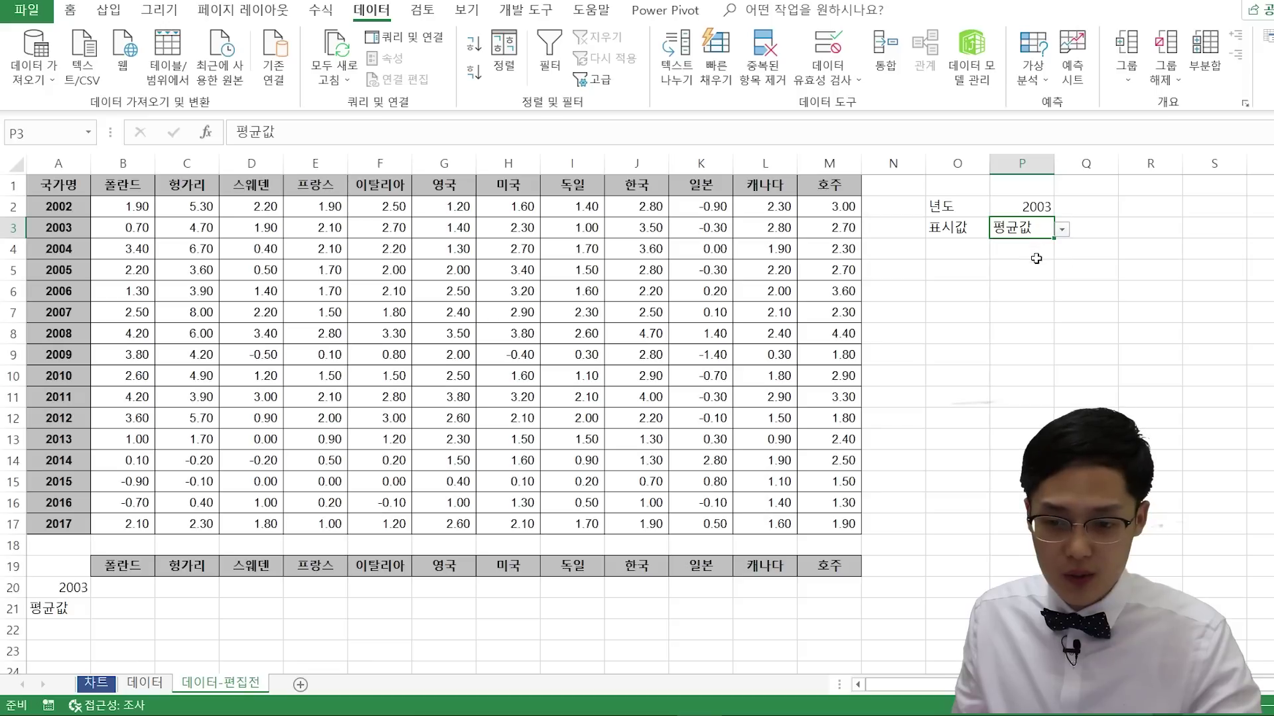
click(1040, 259)
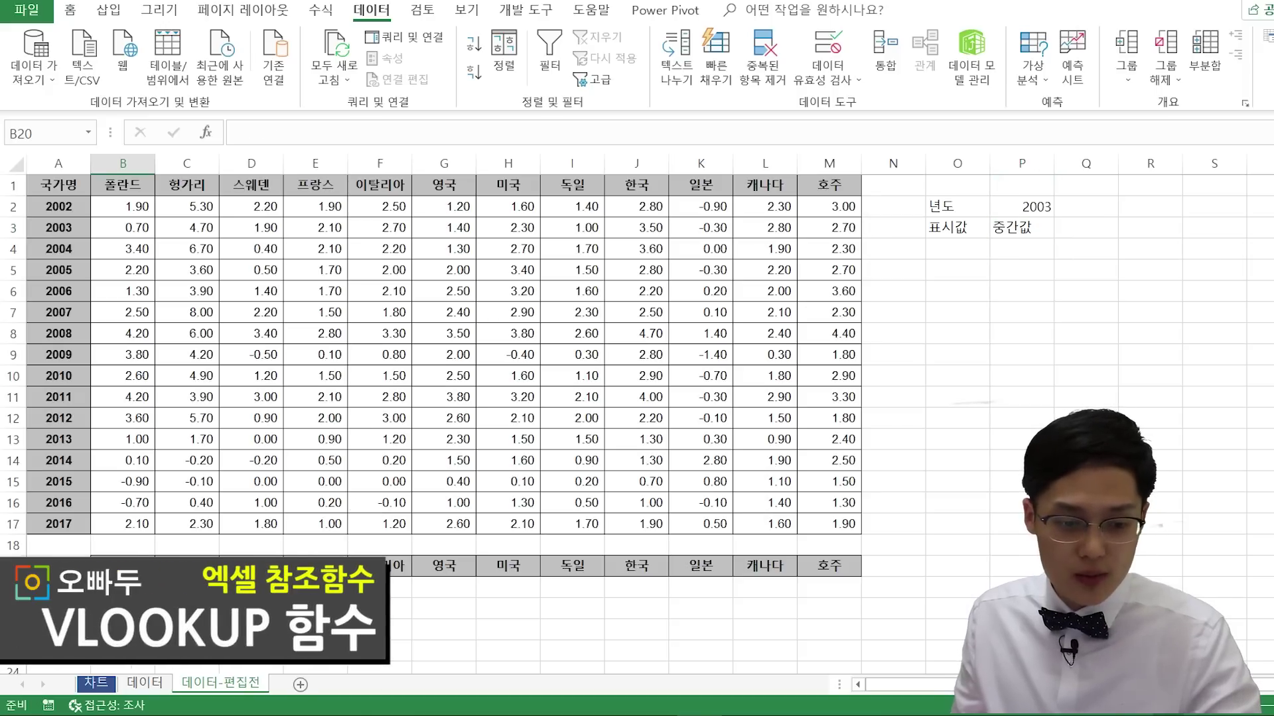
- Draft a VLOOKUP over A2:M17 with COLUMN() in B20, then cancel it
drag(122, 185, 829, 418)
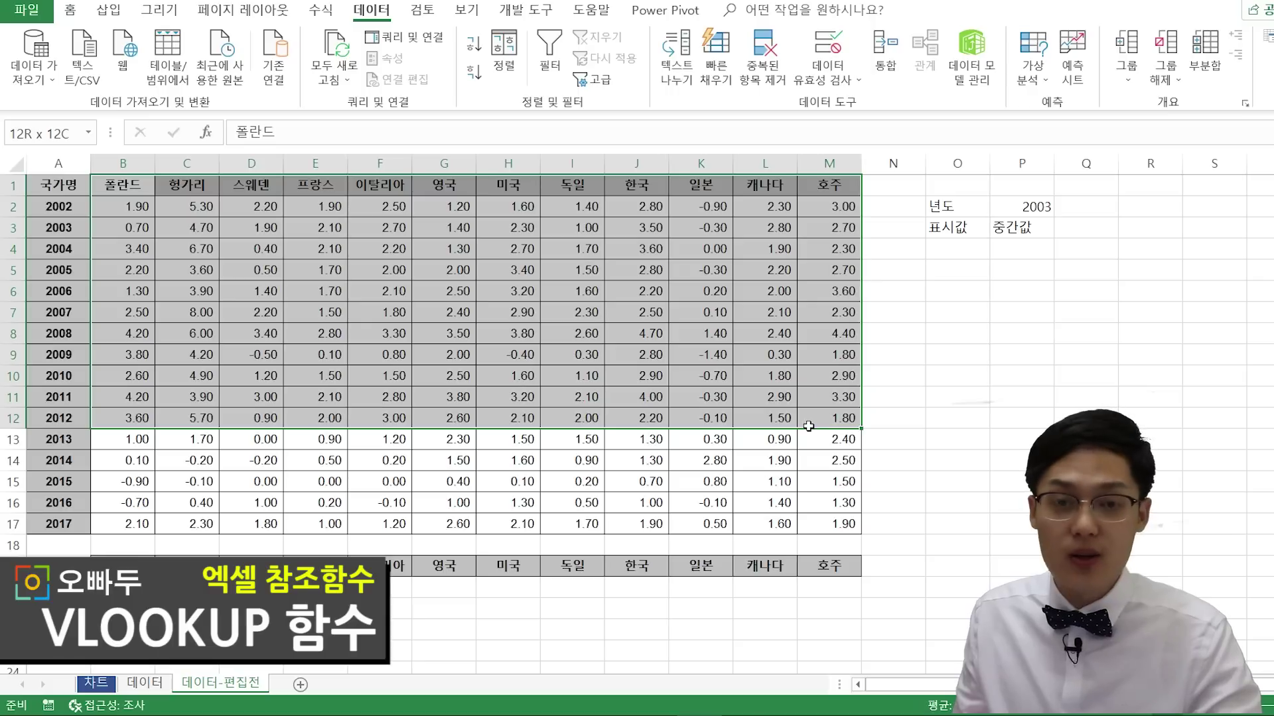
click(108, 178)
drag(109, 178, 810, 435)
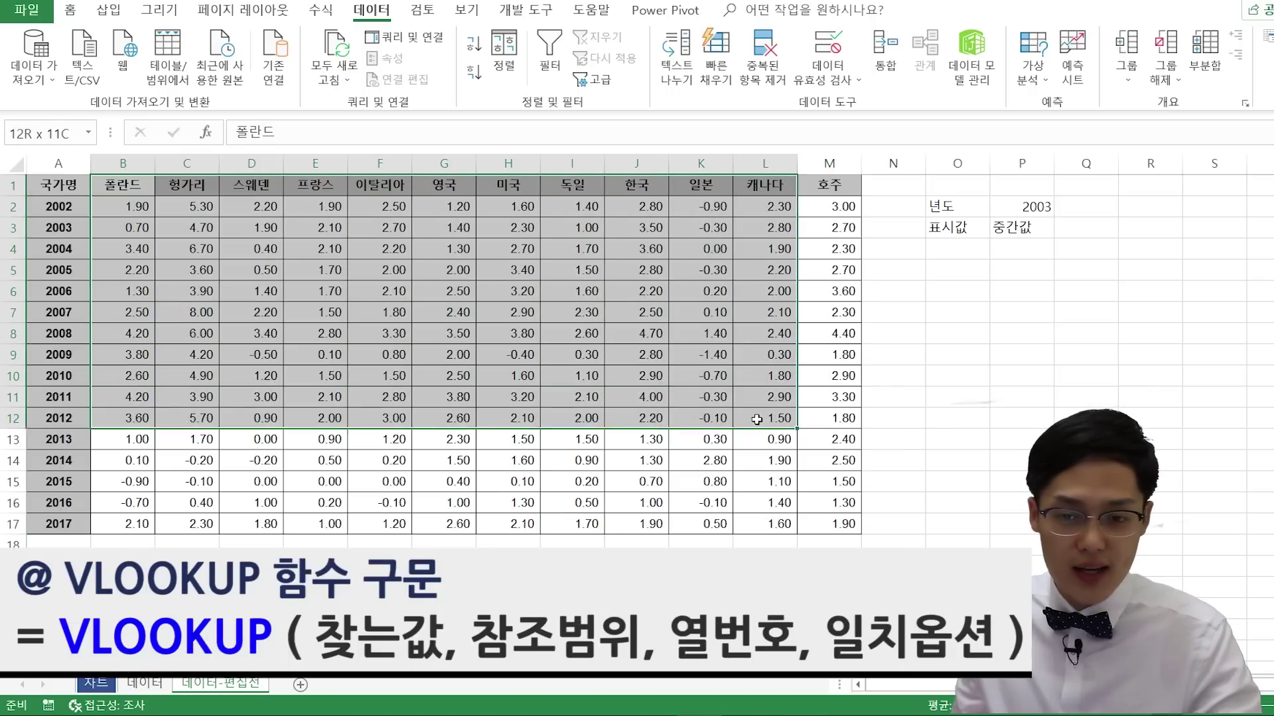
click(122, 587)
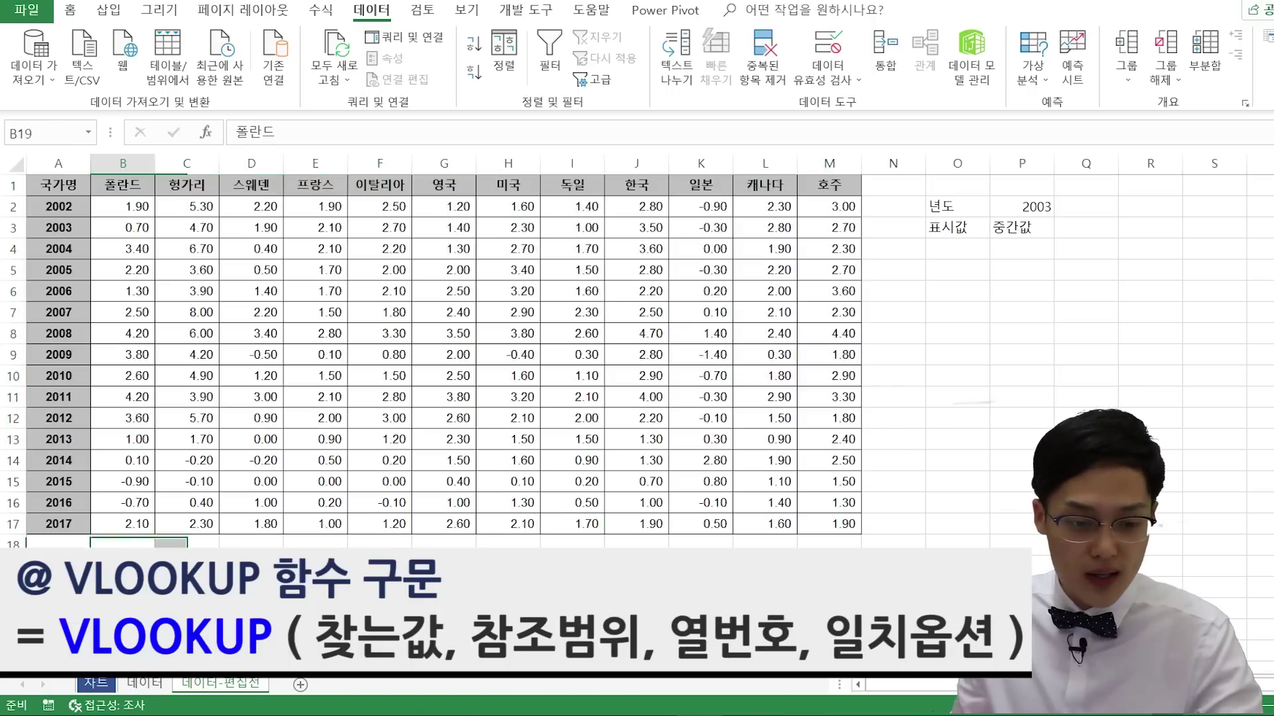
text(=VLO)
text(()
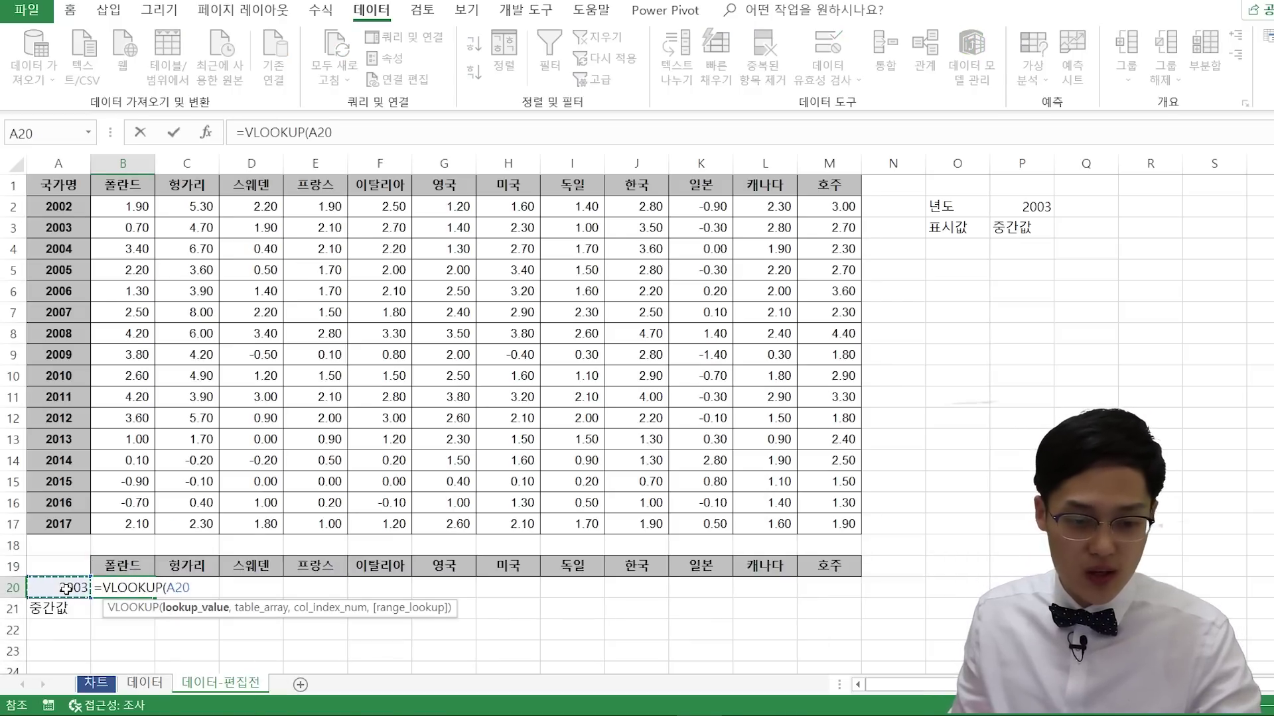
text(,)
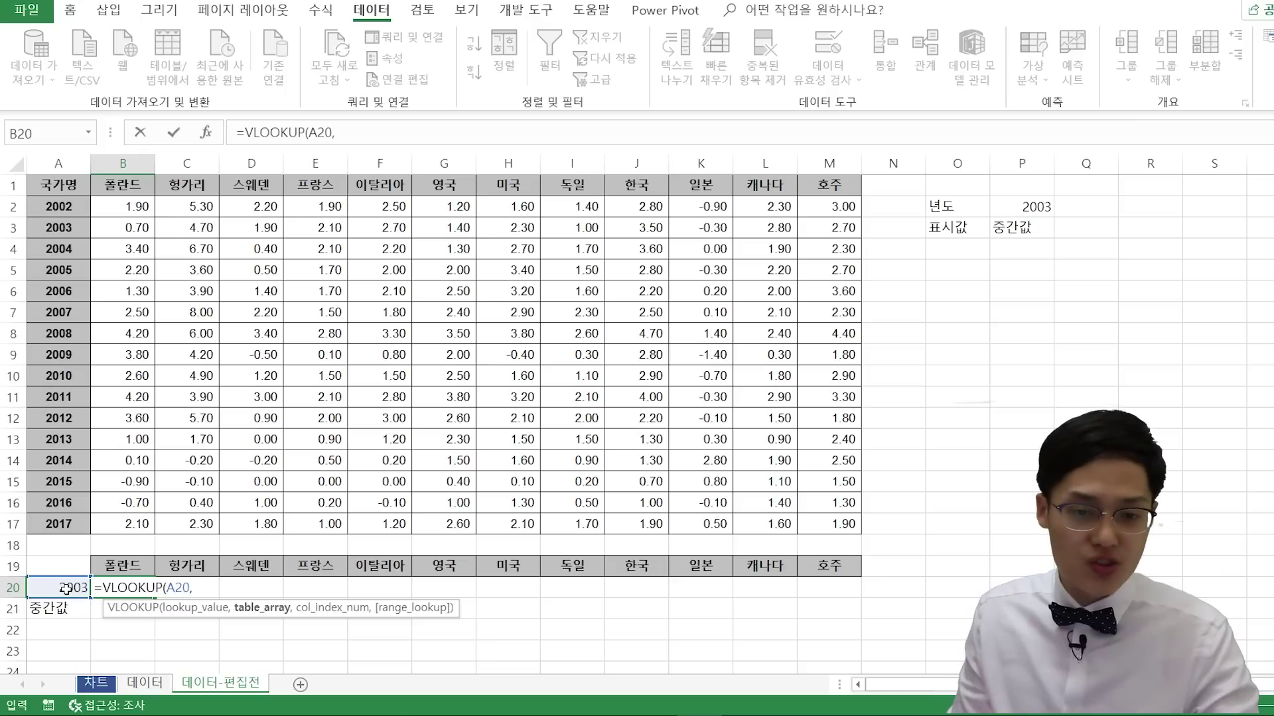
click(312, 132)
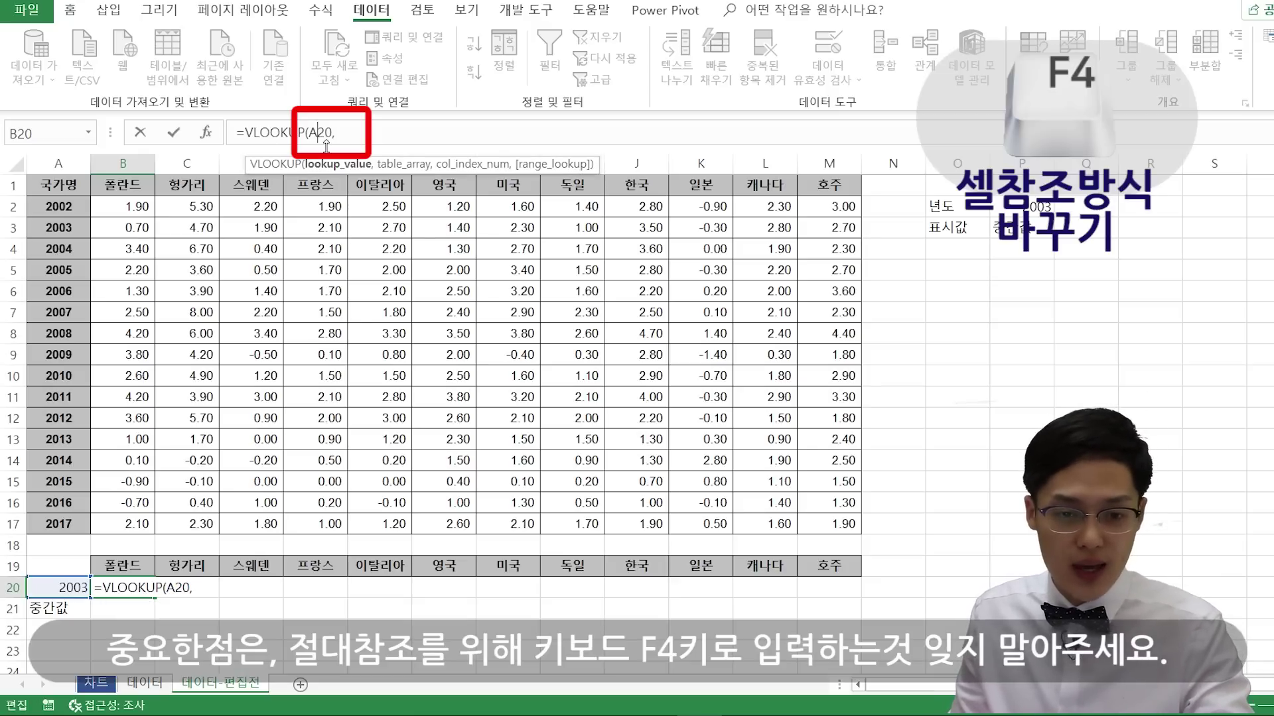
text(,)
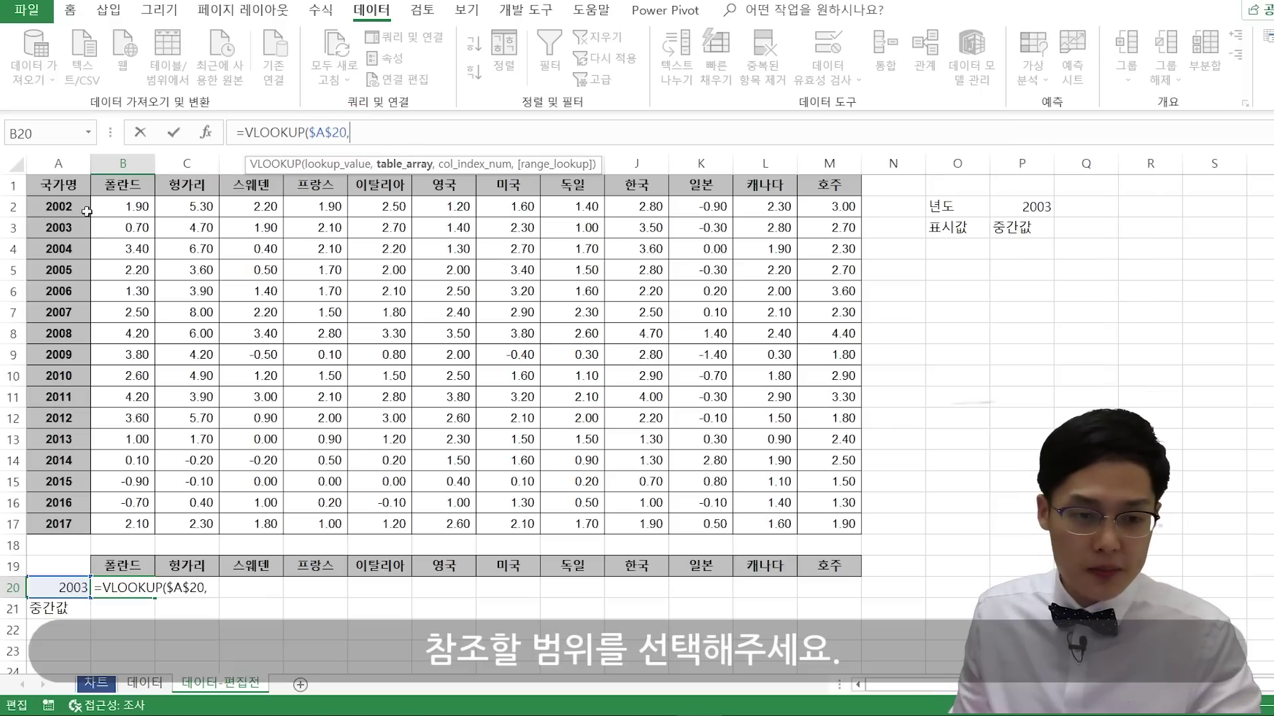
mouse_move(56, 198)
mouse_down()
mouse_move(796, 528)
mouse_move(842, 528)
mouse_up()
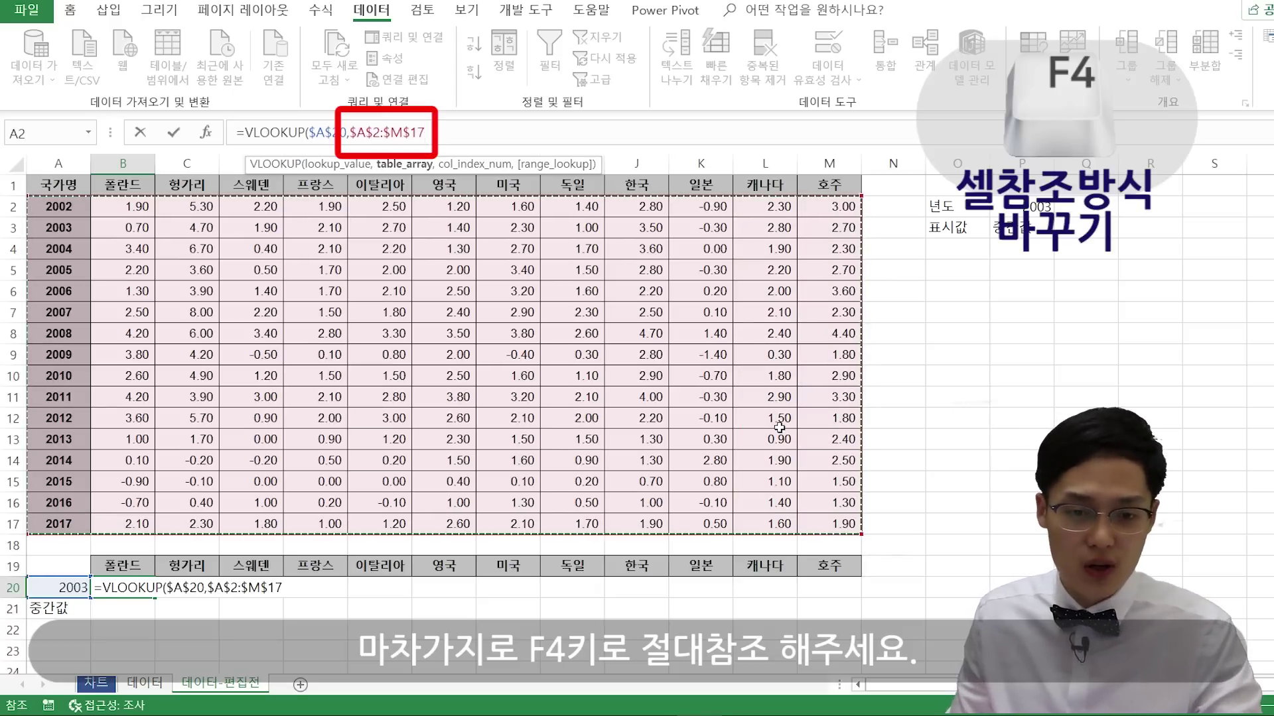
text(,)
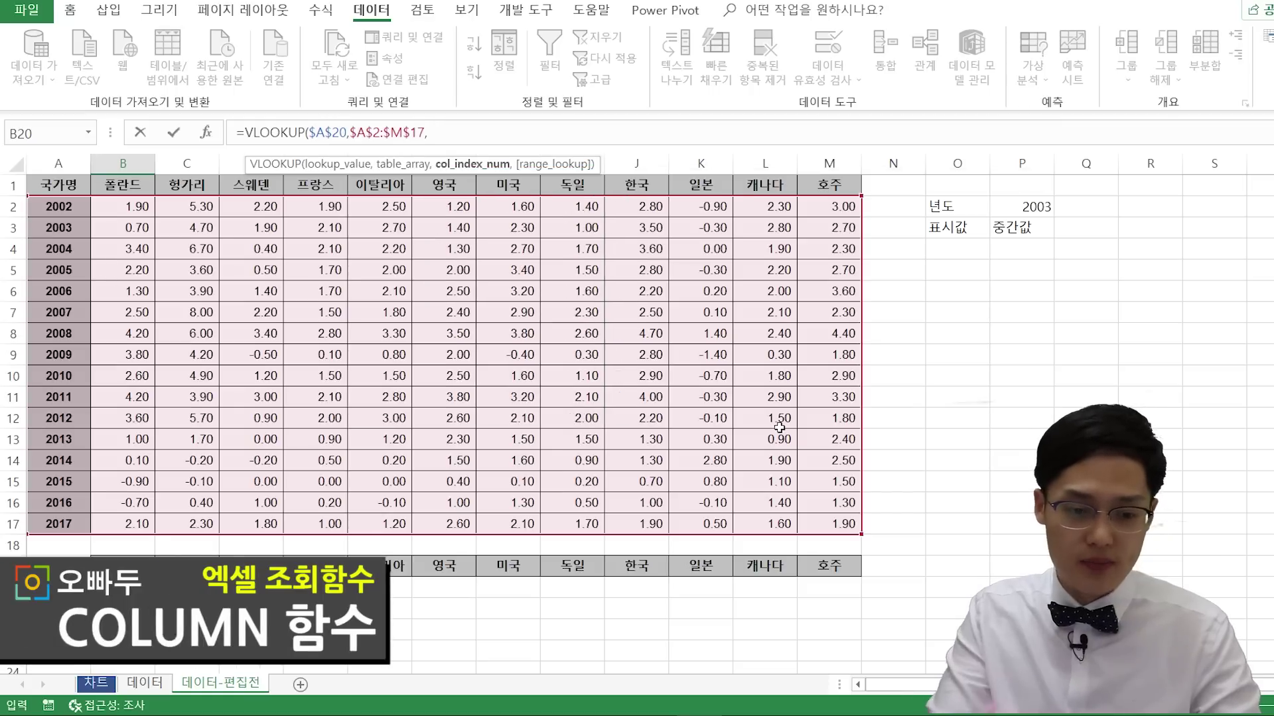
text(COLUM)
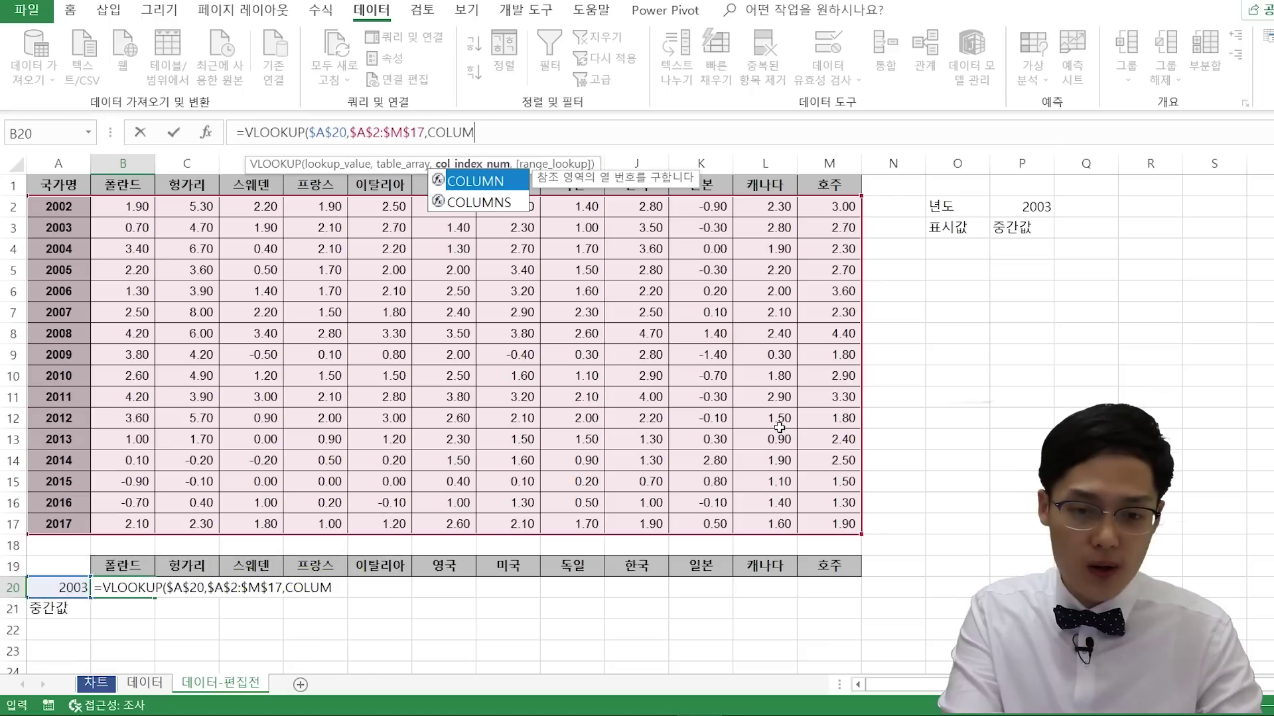
key(Tab)
text())
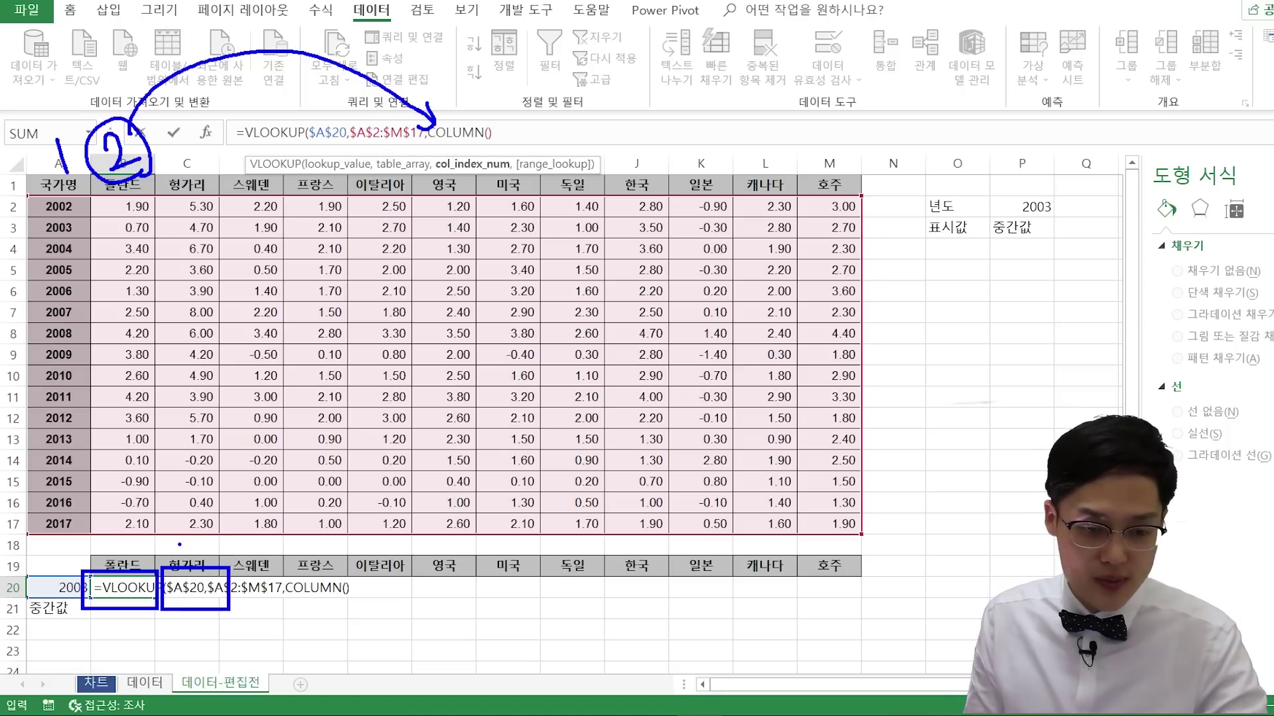
key(Escape)
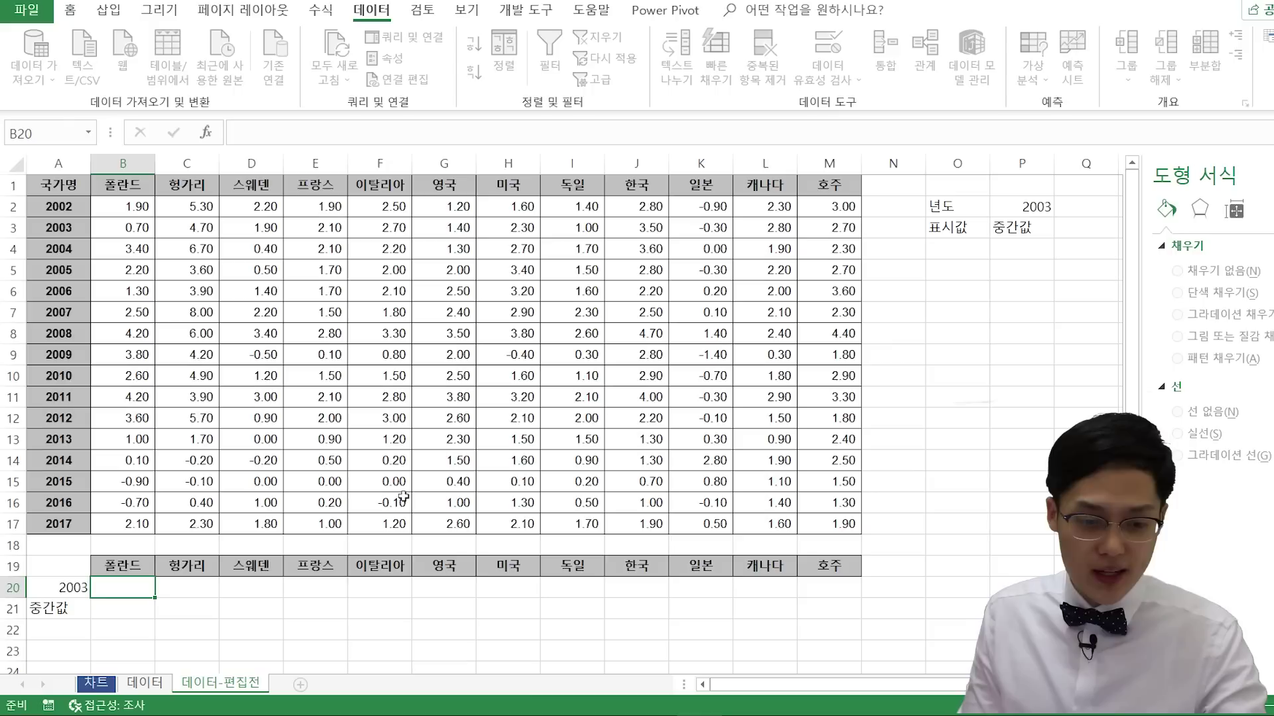
- Enter =COLUMN() in B22 and copy it across to F22
click(135, 626)
text(=C)
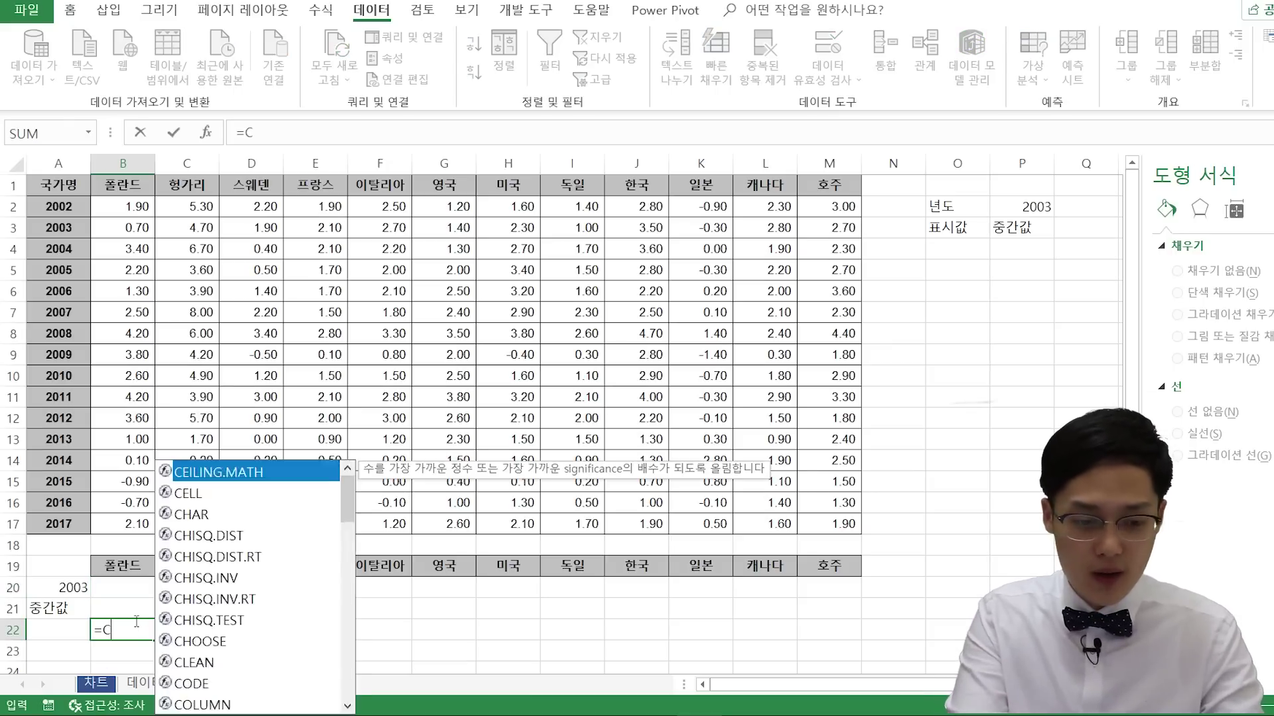
text(OLUMN())
key(Return)
key(Up)
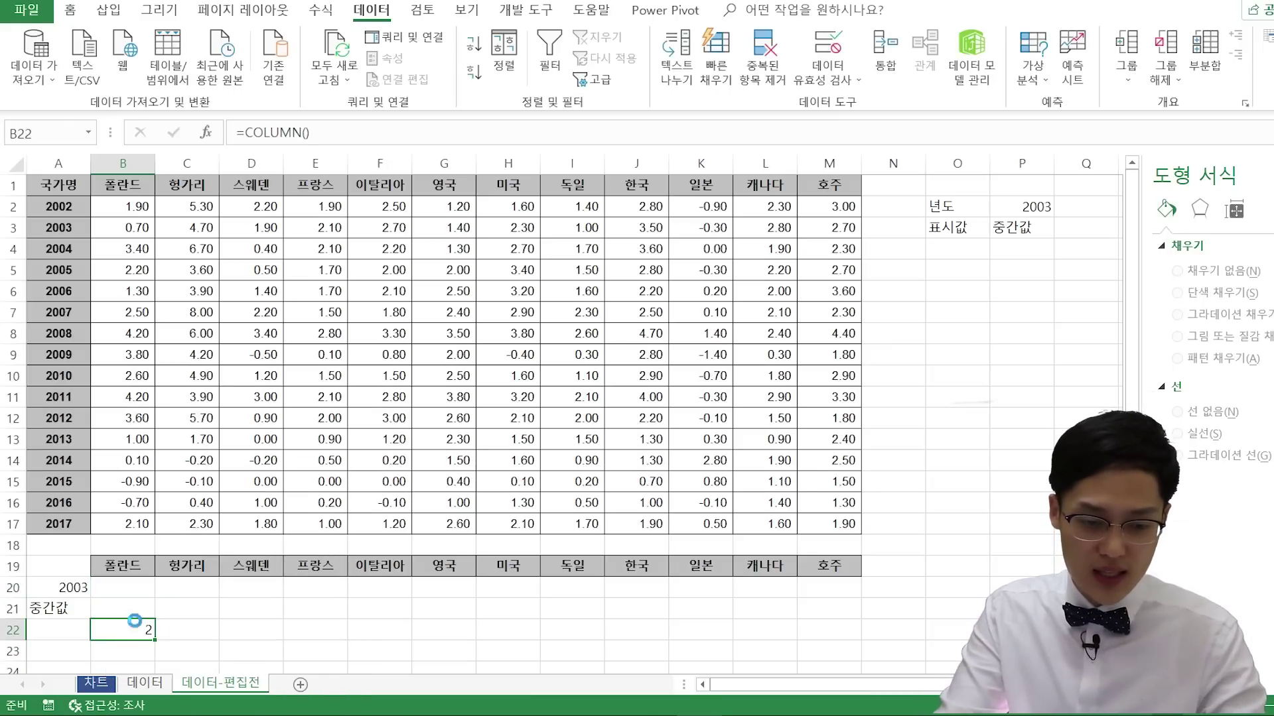
key(ctrl+c)
key(Right)
key(ctrl+v)
key(Right)
key(ctrl+v)
key(Right)
key(ctrl+v)
key(Right)
key(ctrl+v)
key(Escape)
key(ctrl+Right)
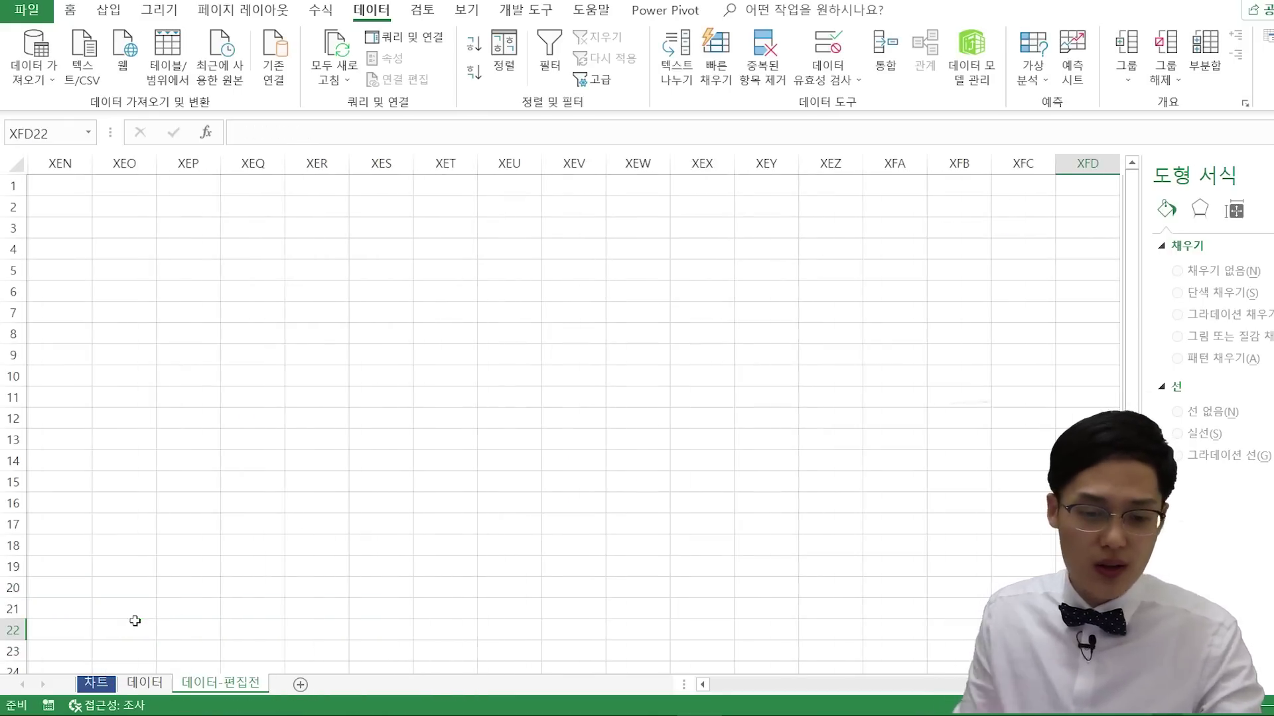
key(ctrl+Left)
key(Home)
key(Right)
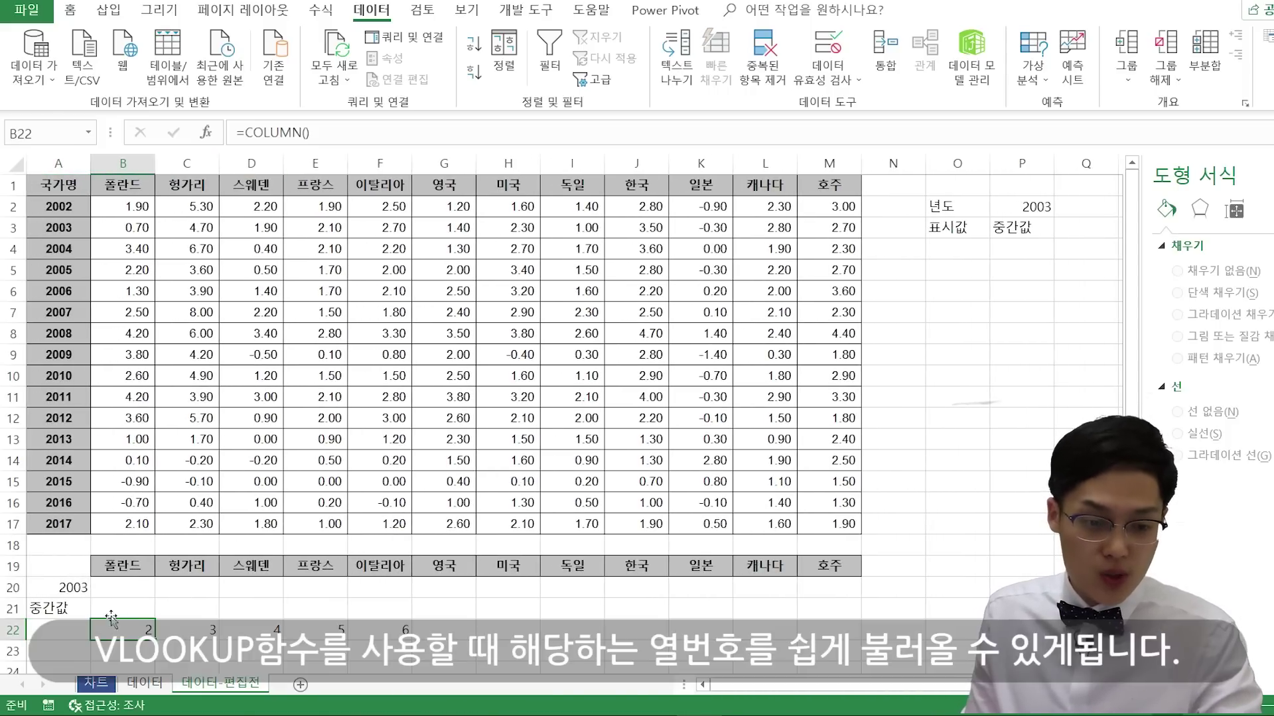
click(132, 581)
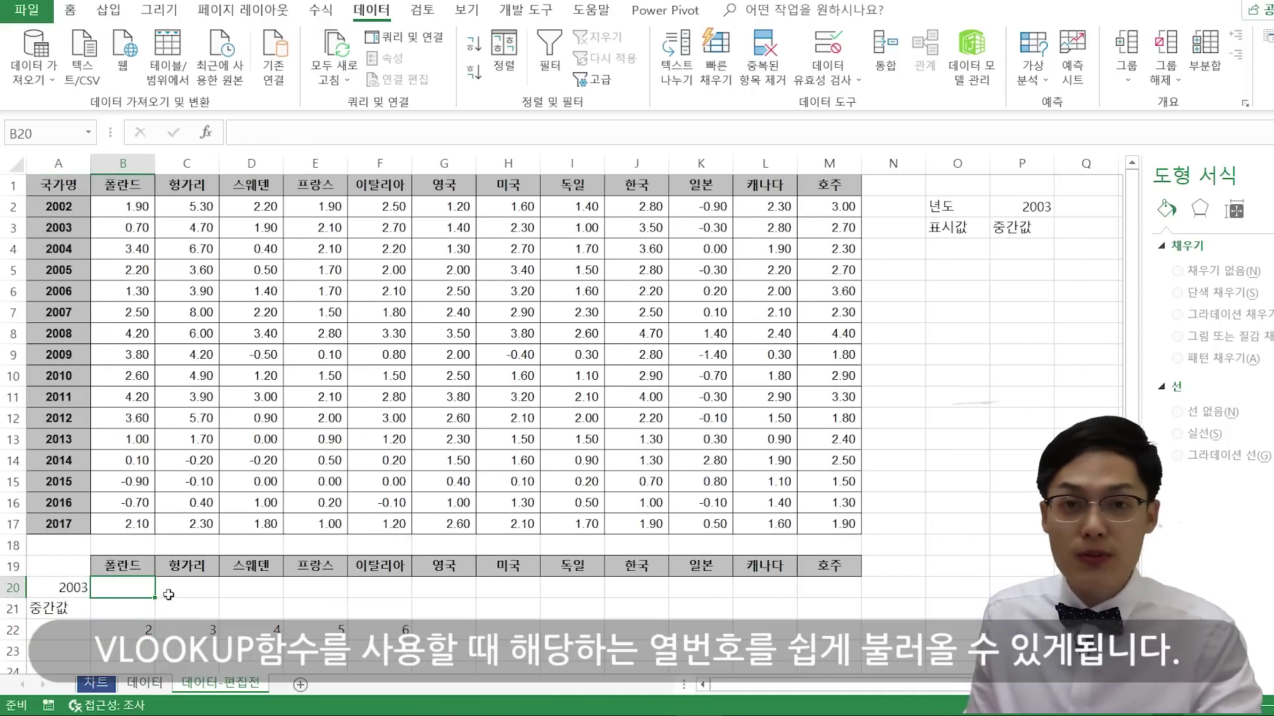
- Enter =VLOOKUP($A$20,$A$2:$M$17,COLUMN(),0) in B20 for Poland
text(=VL)
text(=VLOOK)
text(UP()
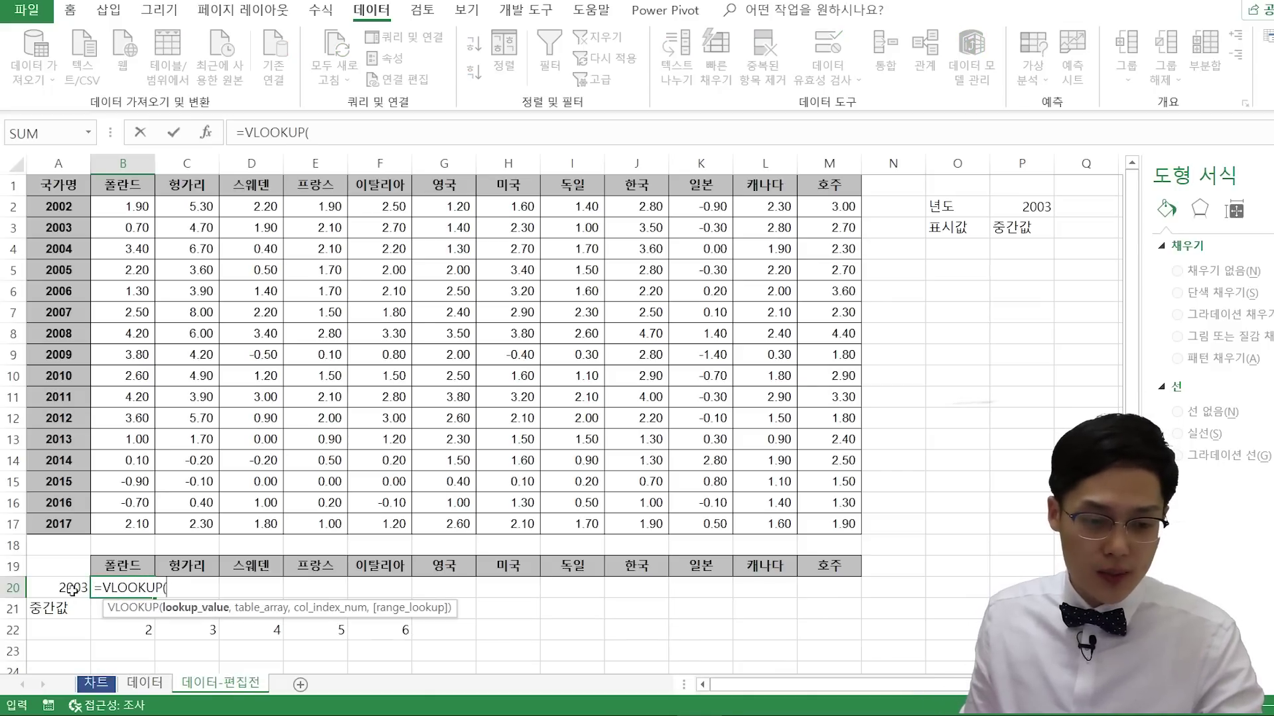
click(73, 590)
key(F4)
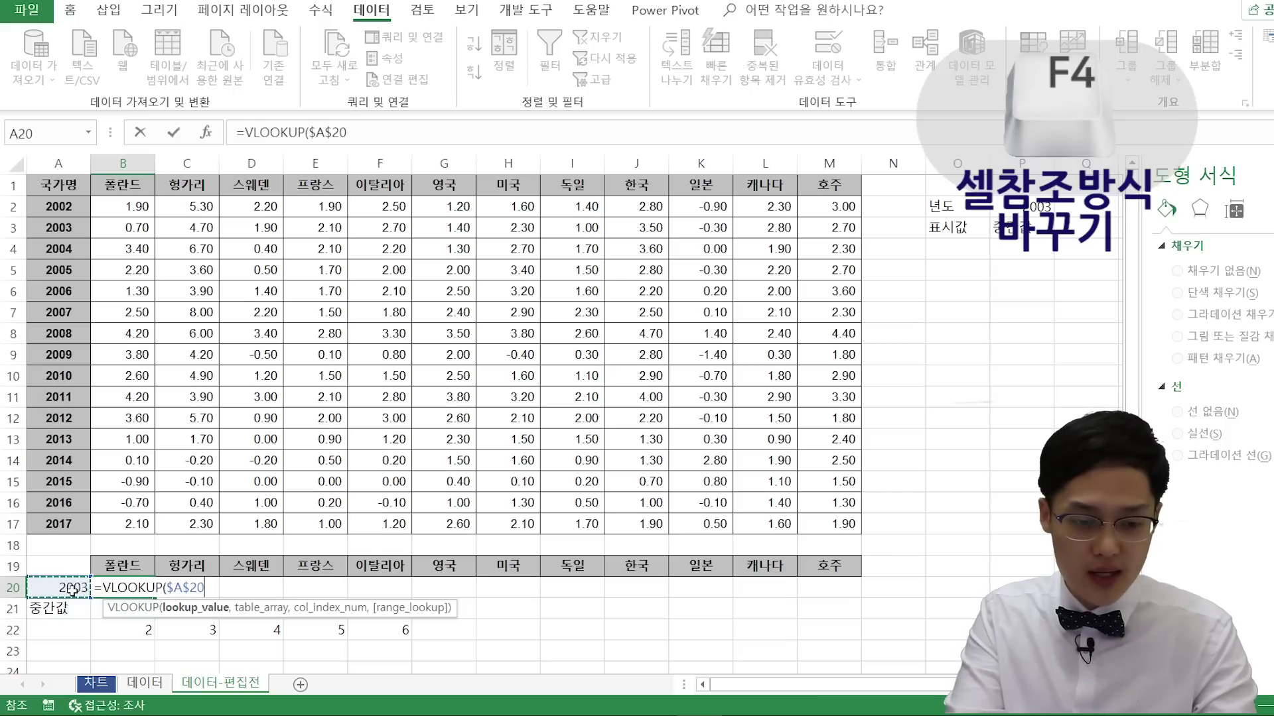
text(,)
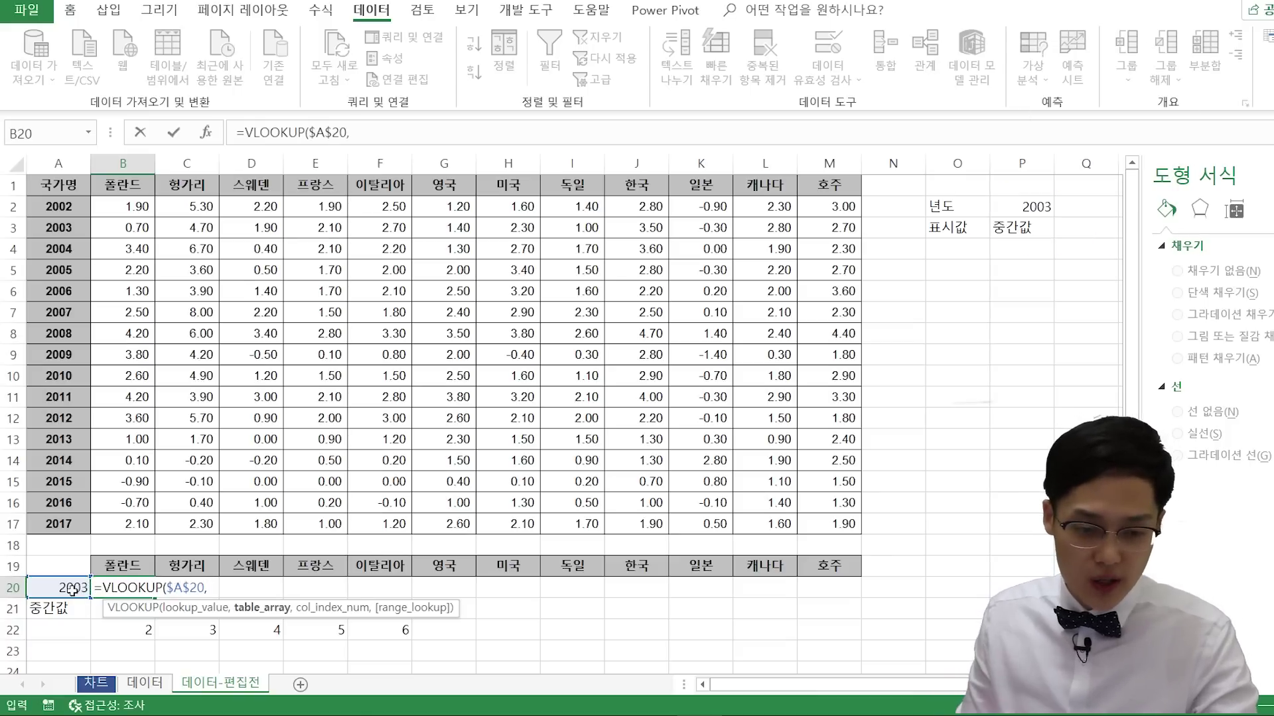
drag(60, 210, 804, 519)
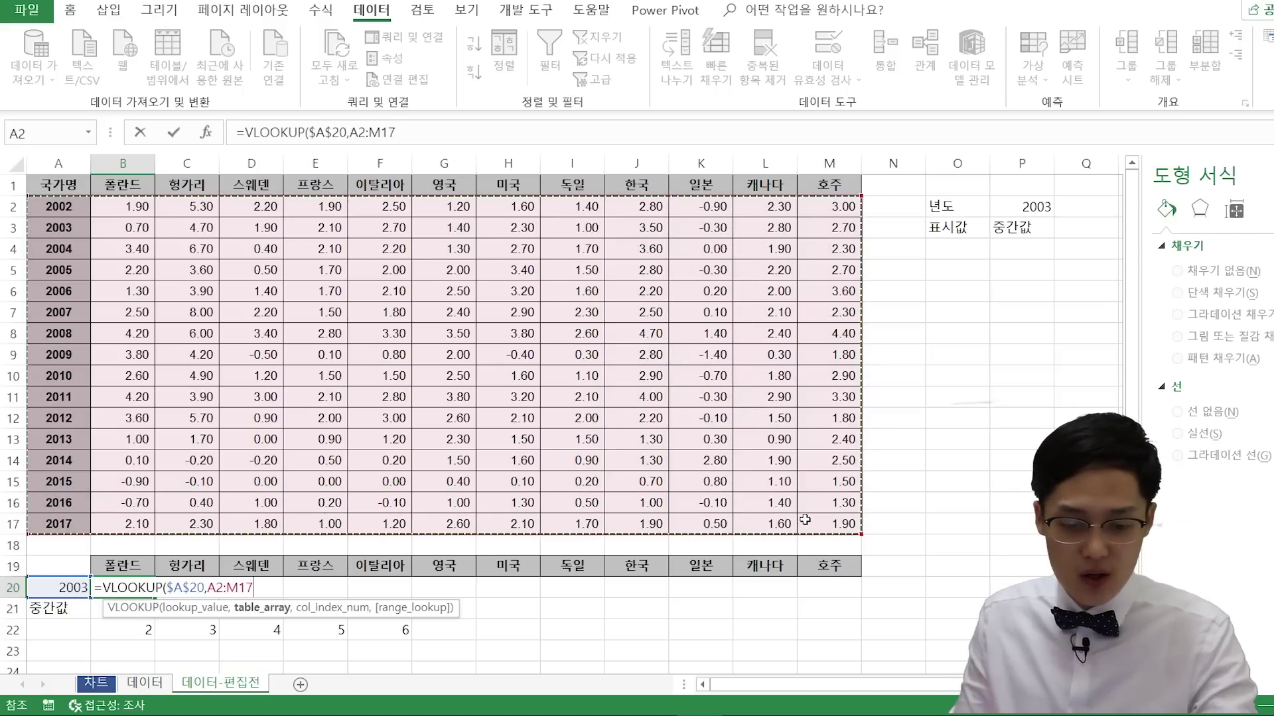
key(F4)
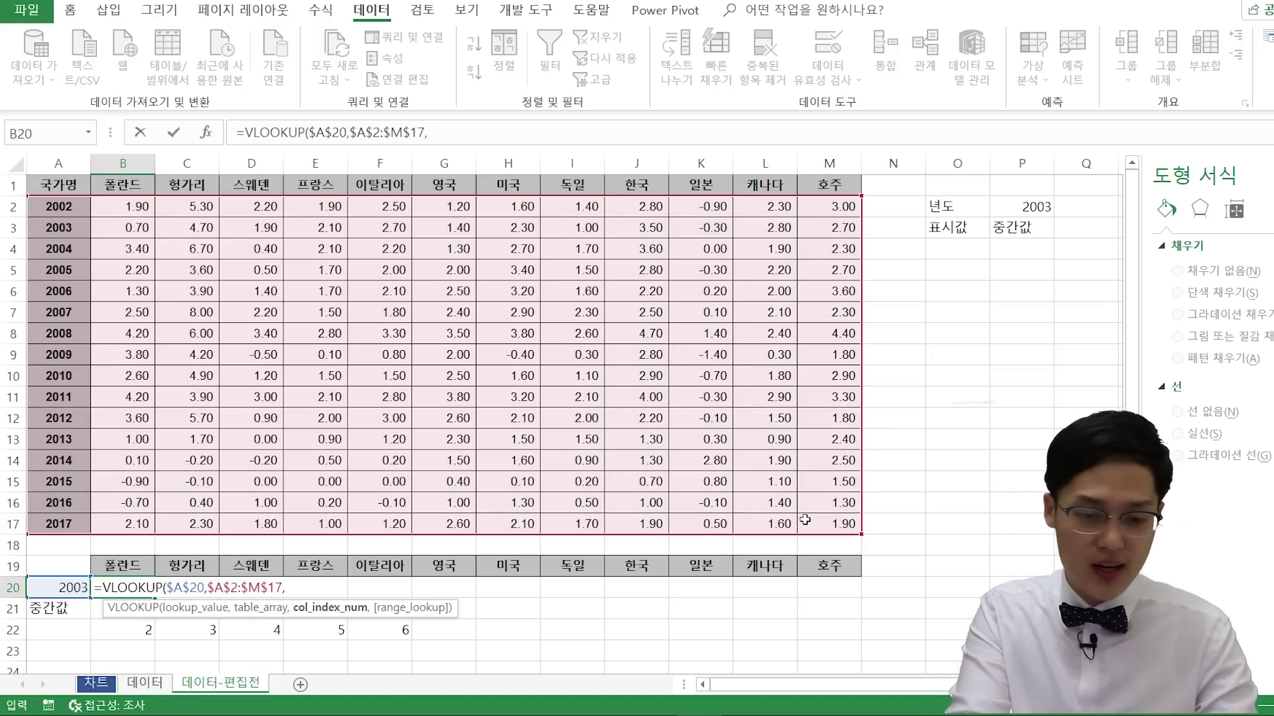
text(COLUMN)
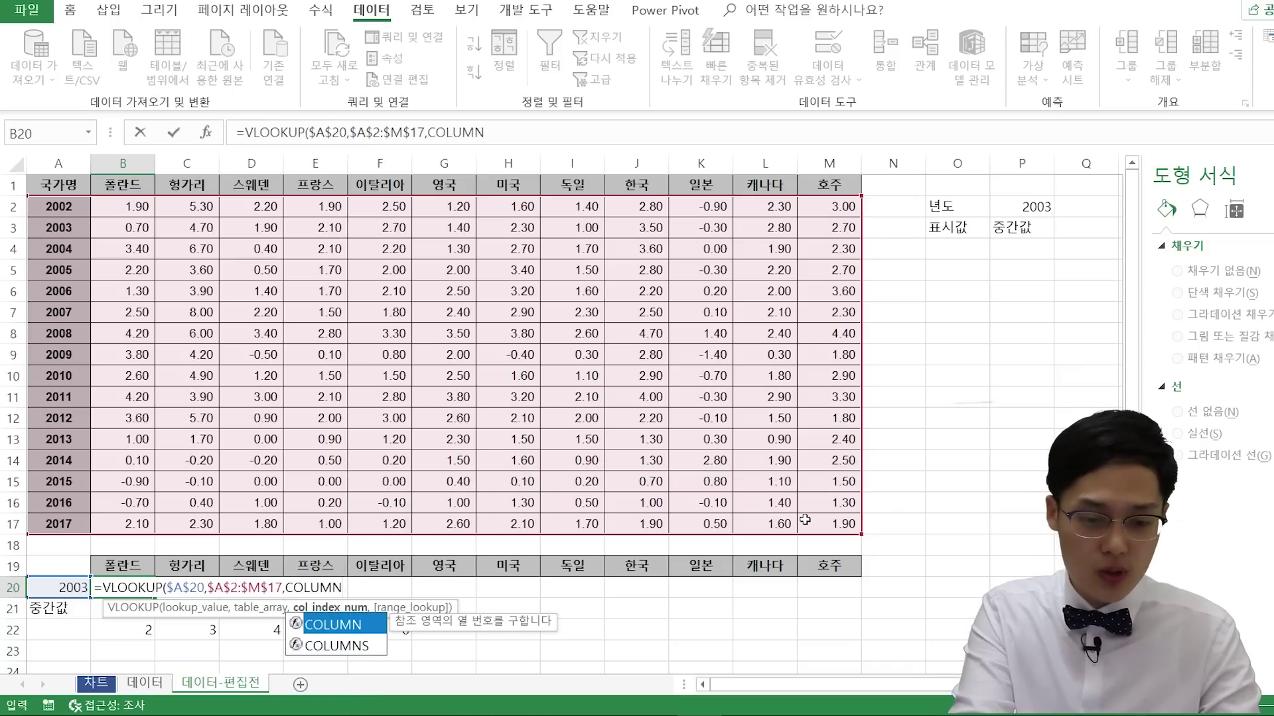
text((),0)
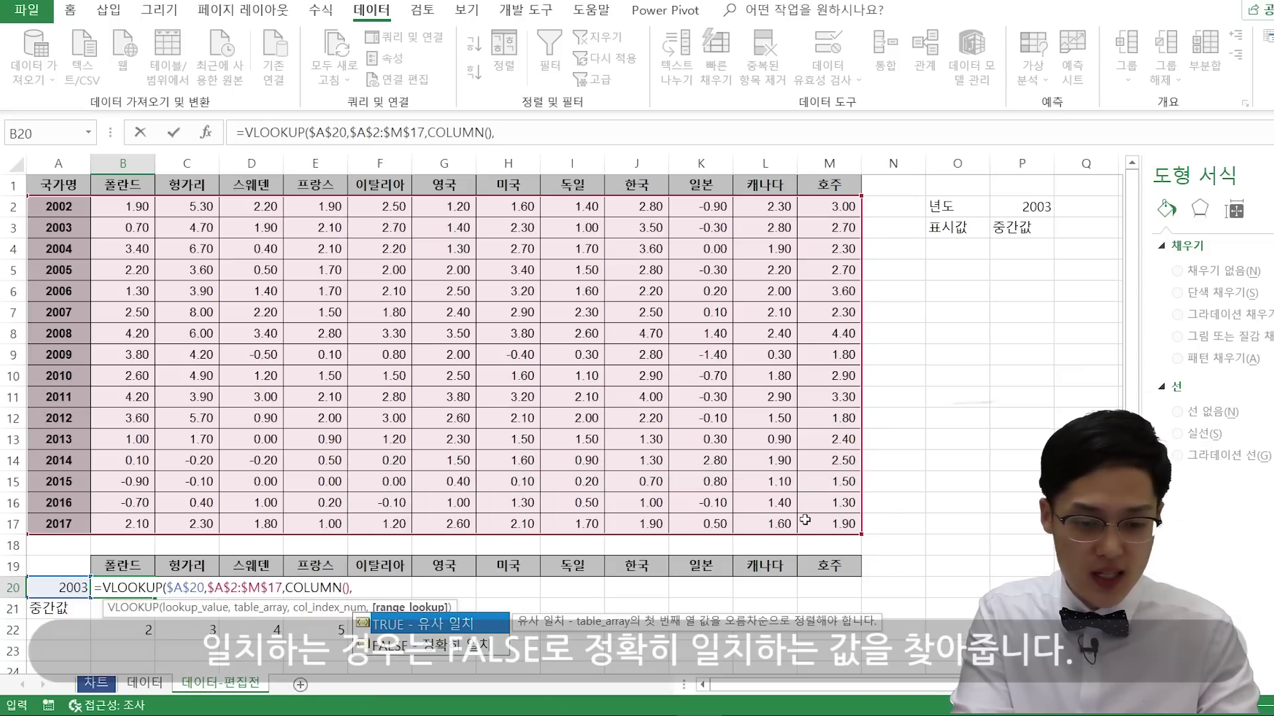
text())
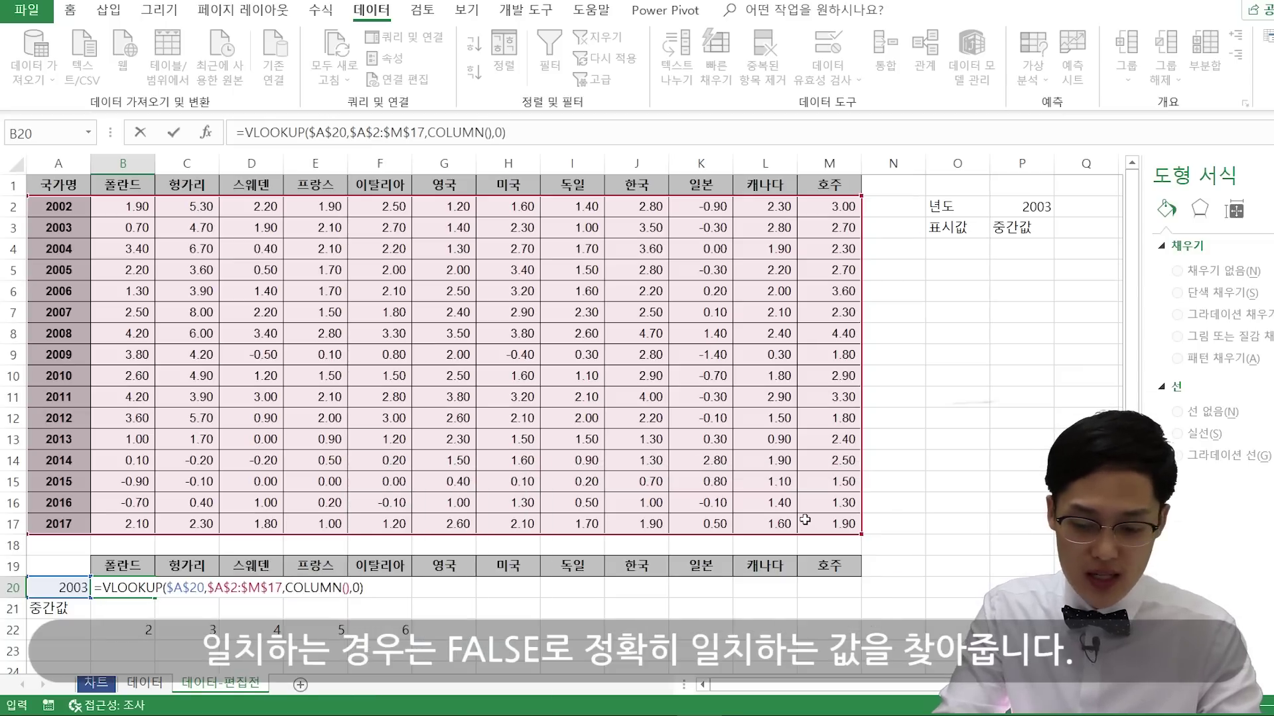
key(Return)
key(Up)
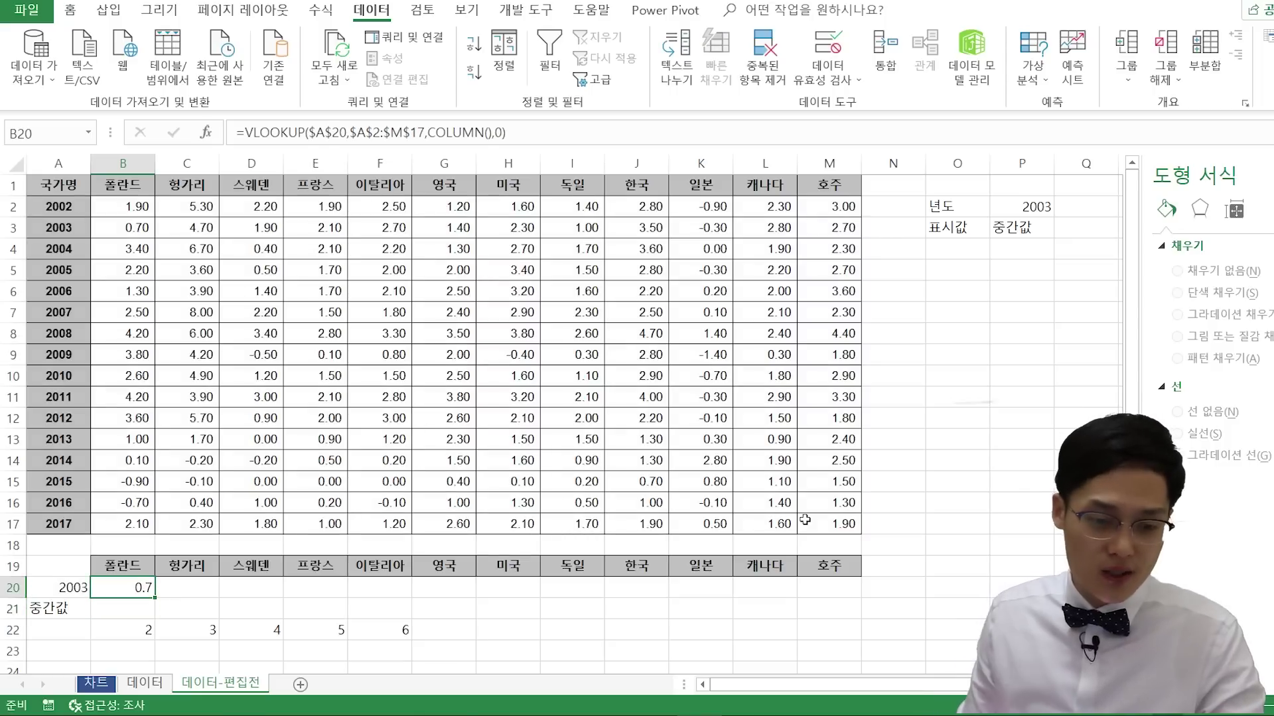
- Verify B20 against Poland's 2003 source value, then fill the formula to M20
click(48, 584)
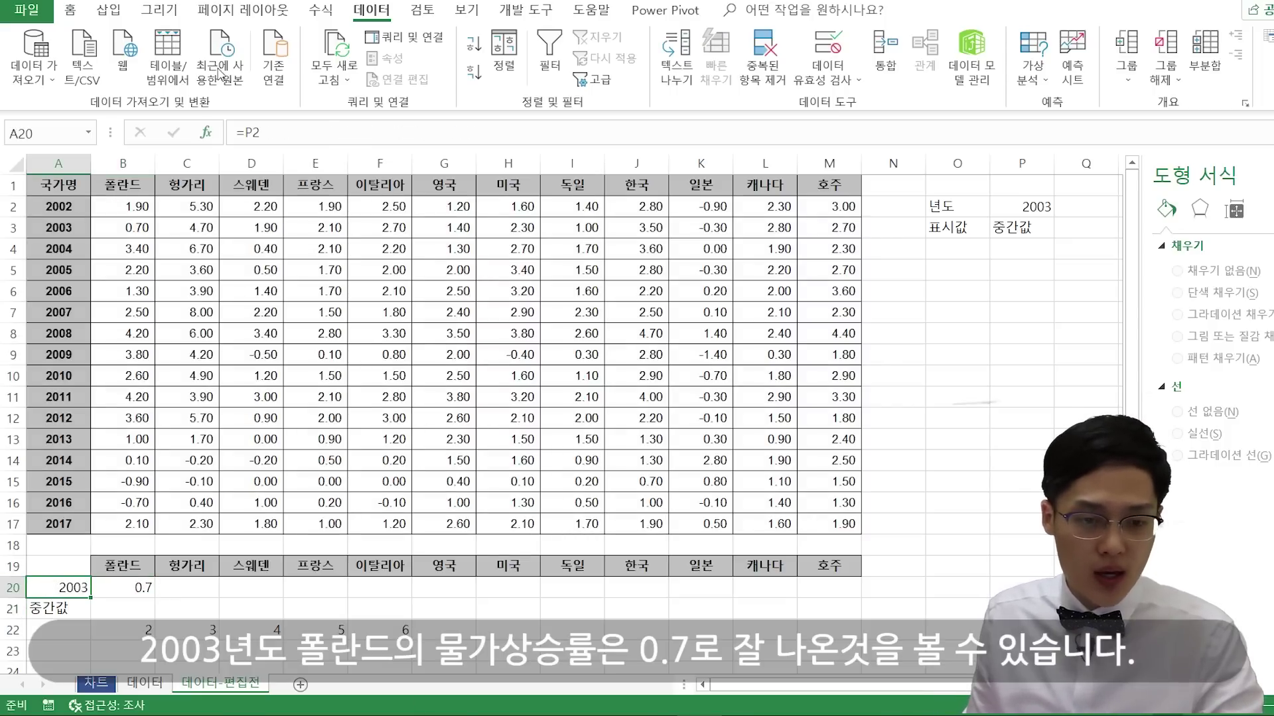
drag(136, 207, 142, 272)
click(136, 222)
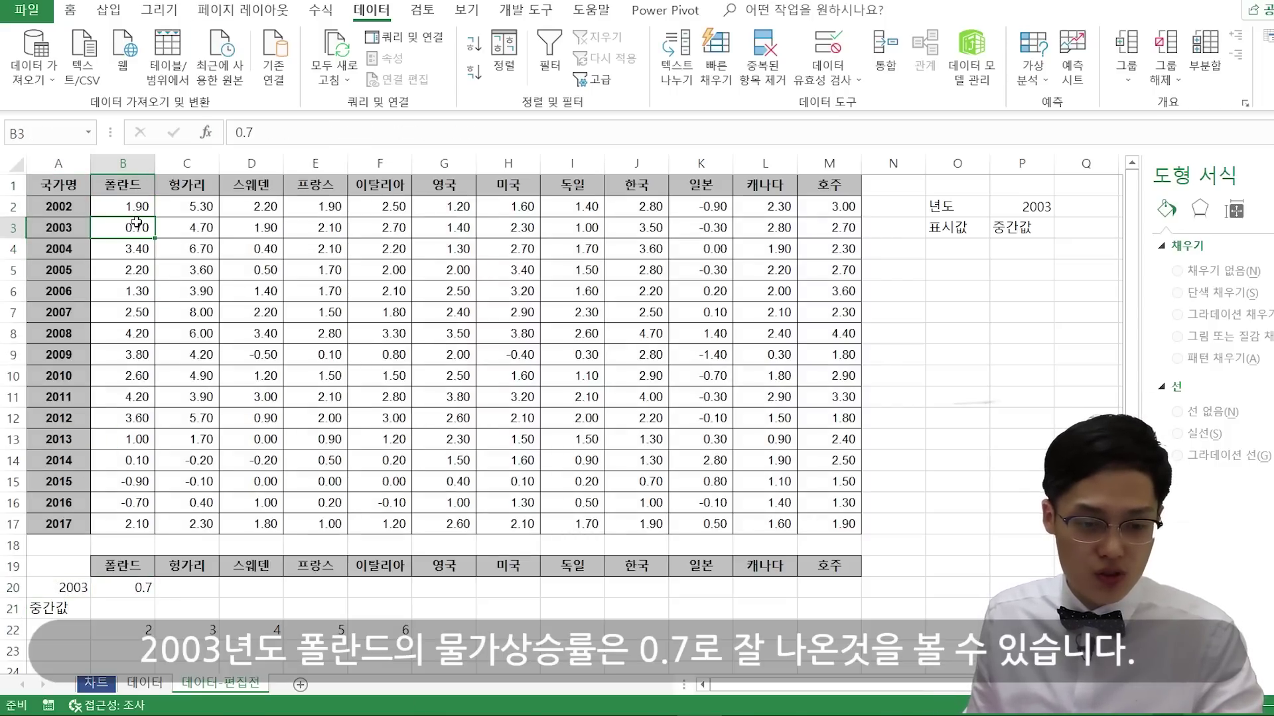
click(139, 587)
click(144, 231)
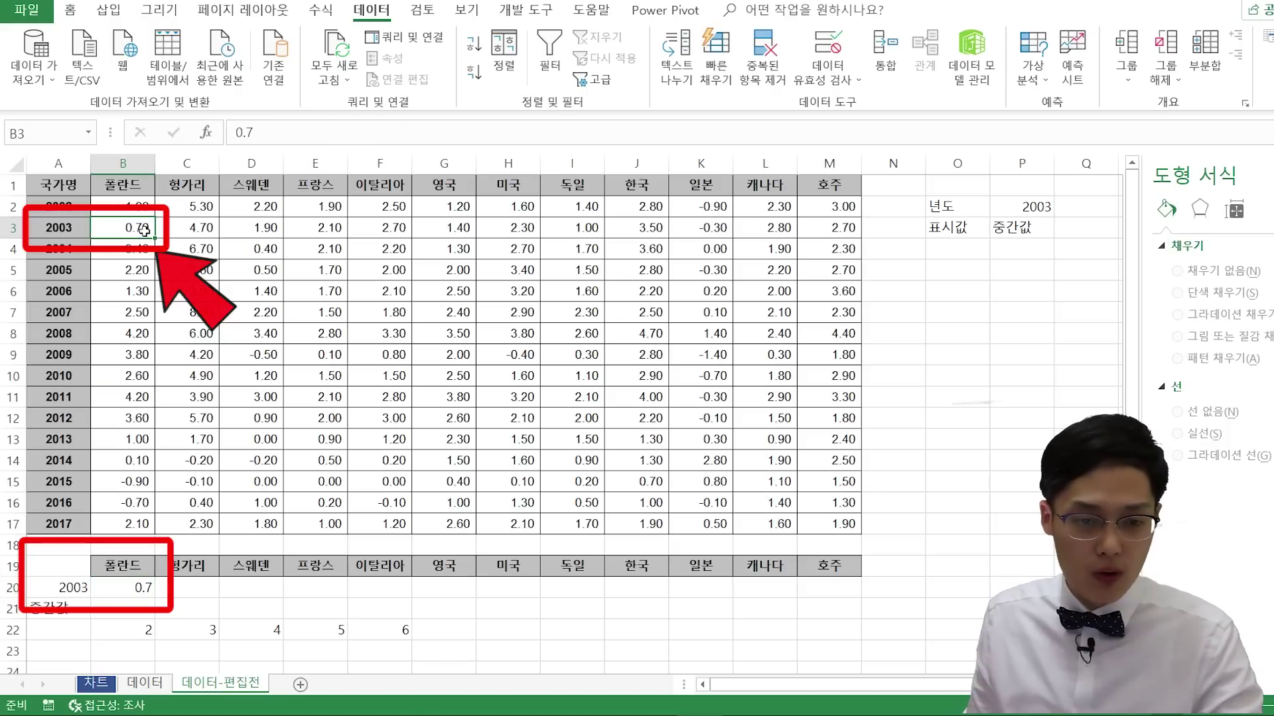
click(144, 587)
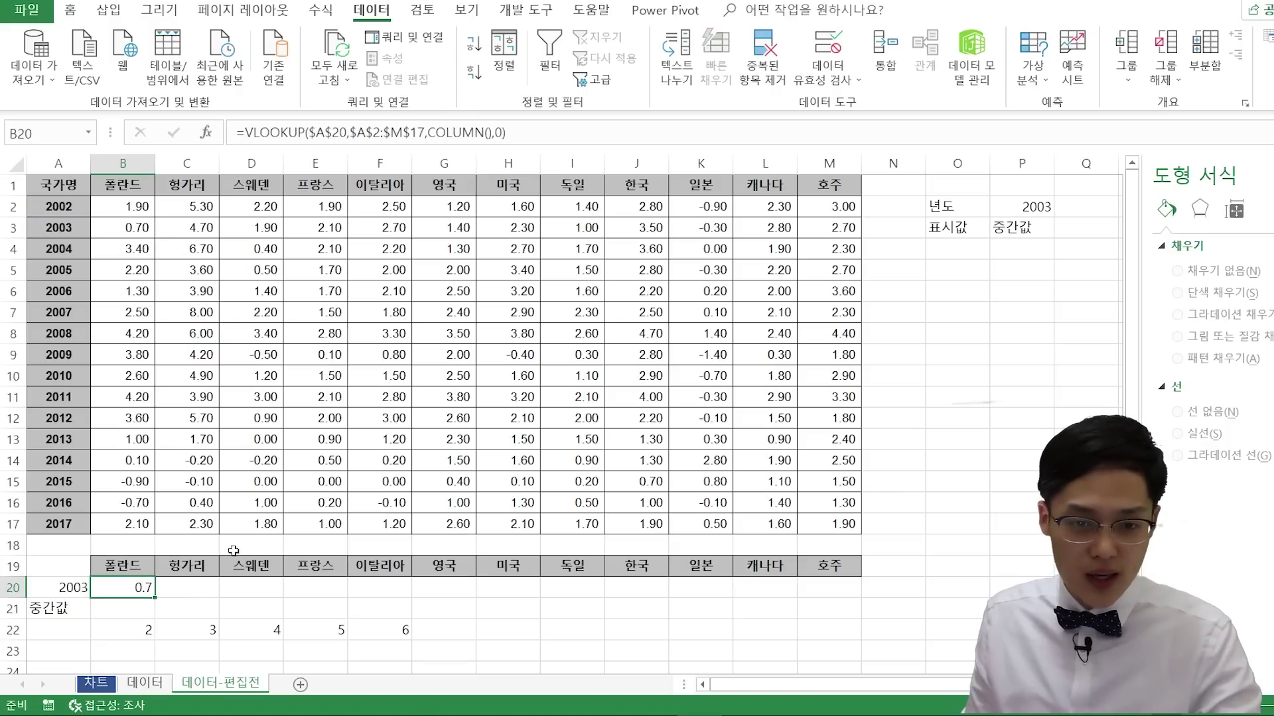
drag(155, 598, 844, 594)
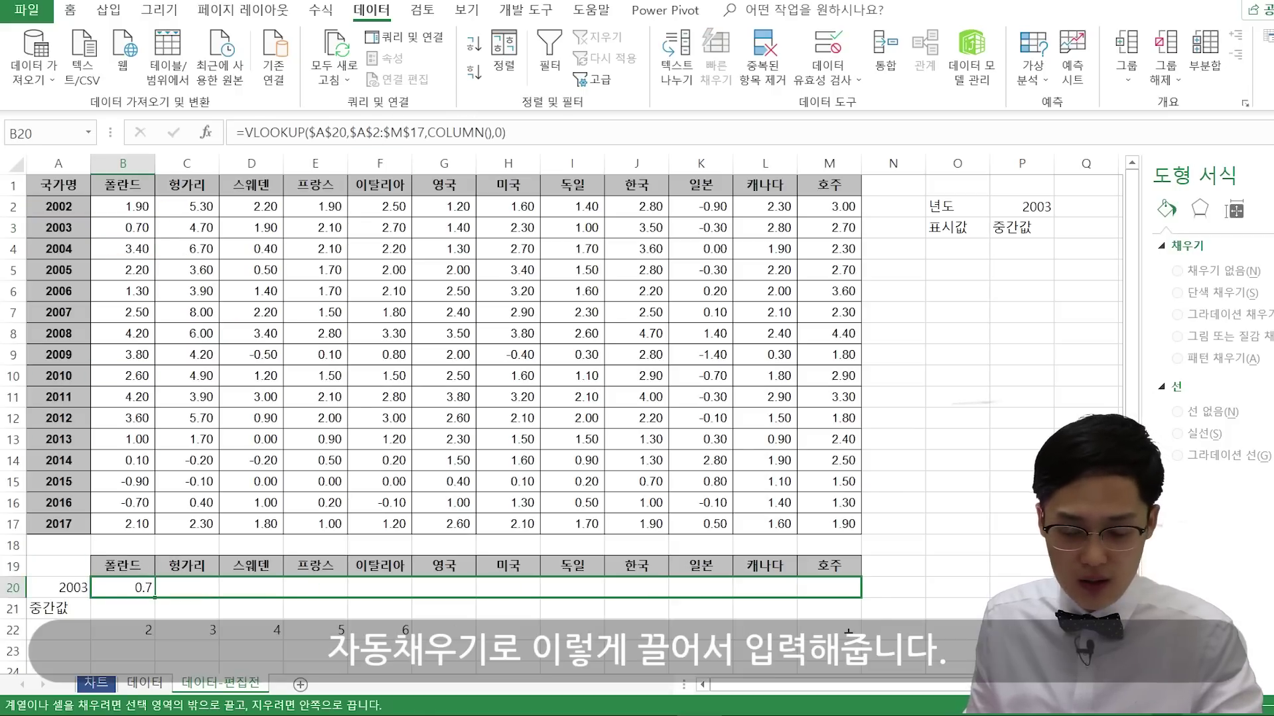
key(Down)
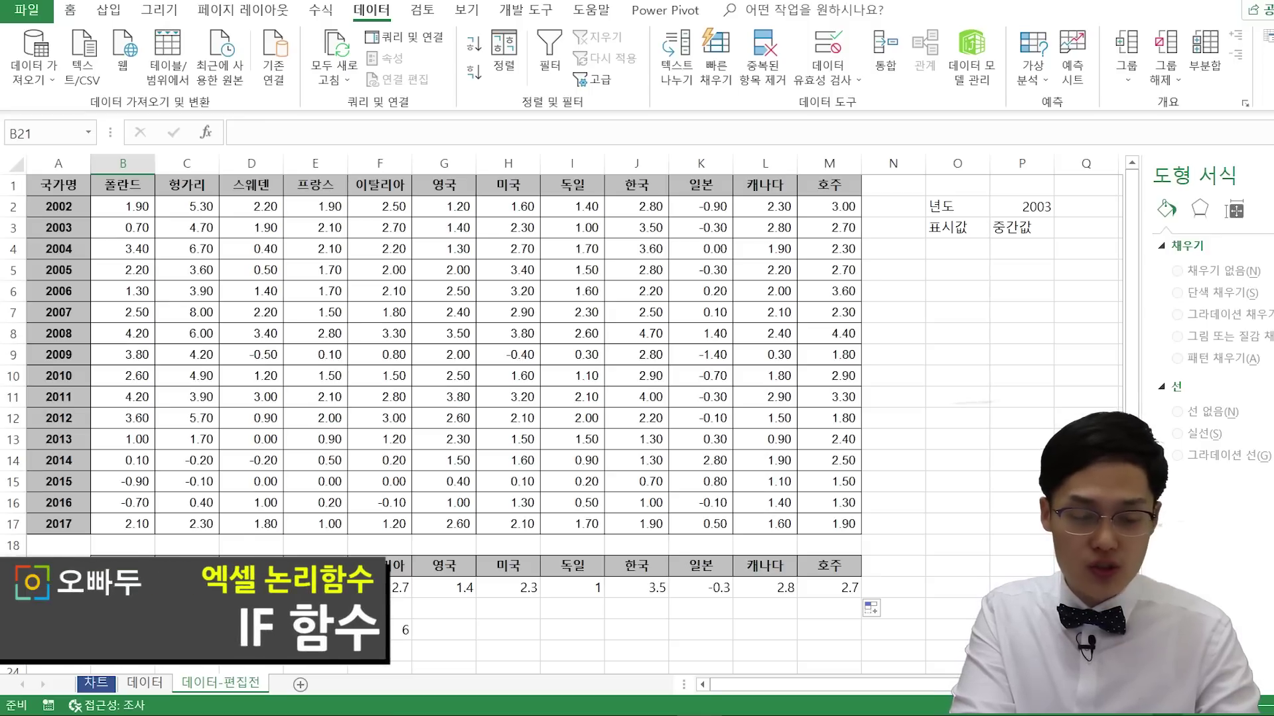
- Enter =IF($A$21="평균값",AVERAGE($B$20:$M$20),MEDIAN($B$20:$M$20)) in B21
text(=IF()
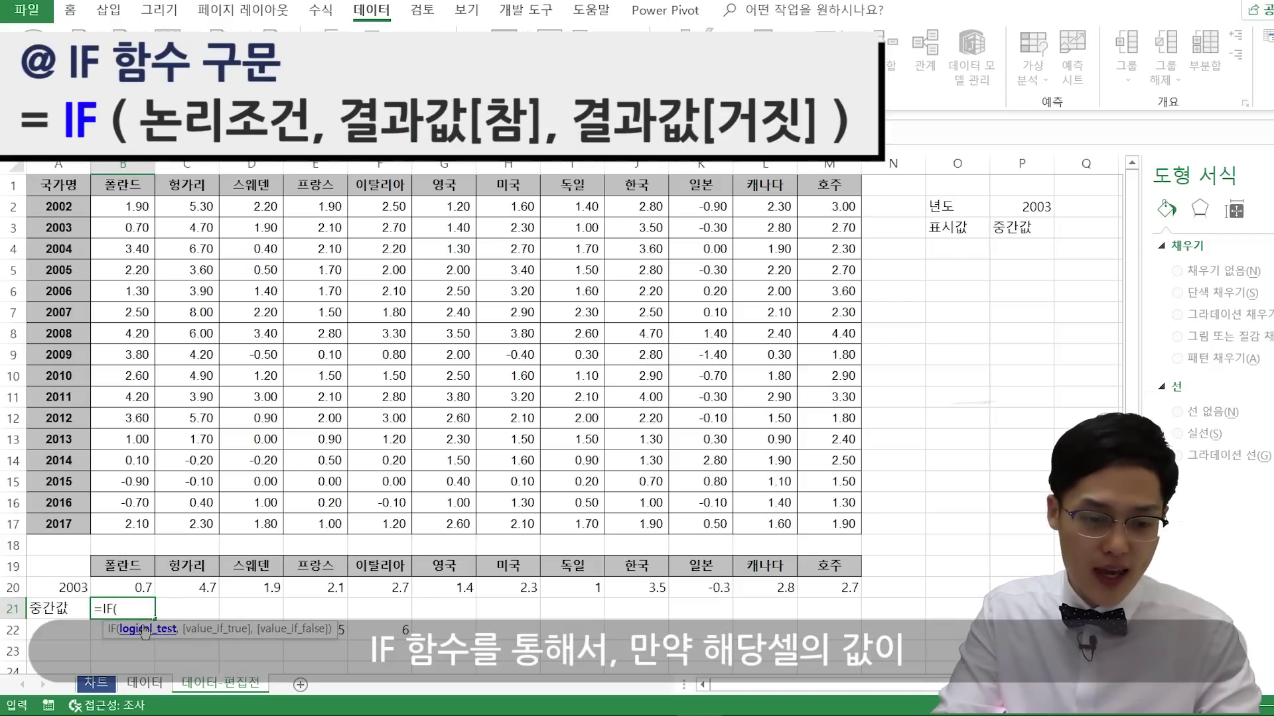
key(Left)
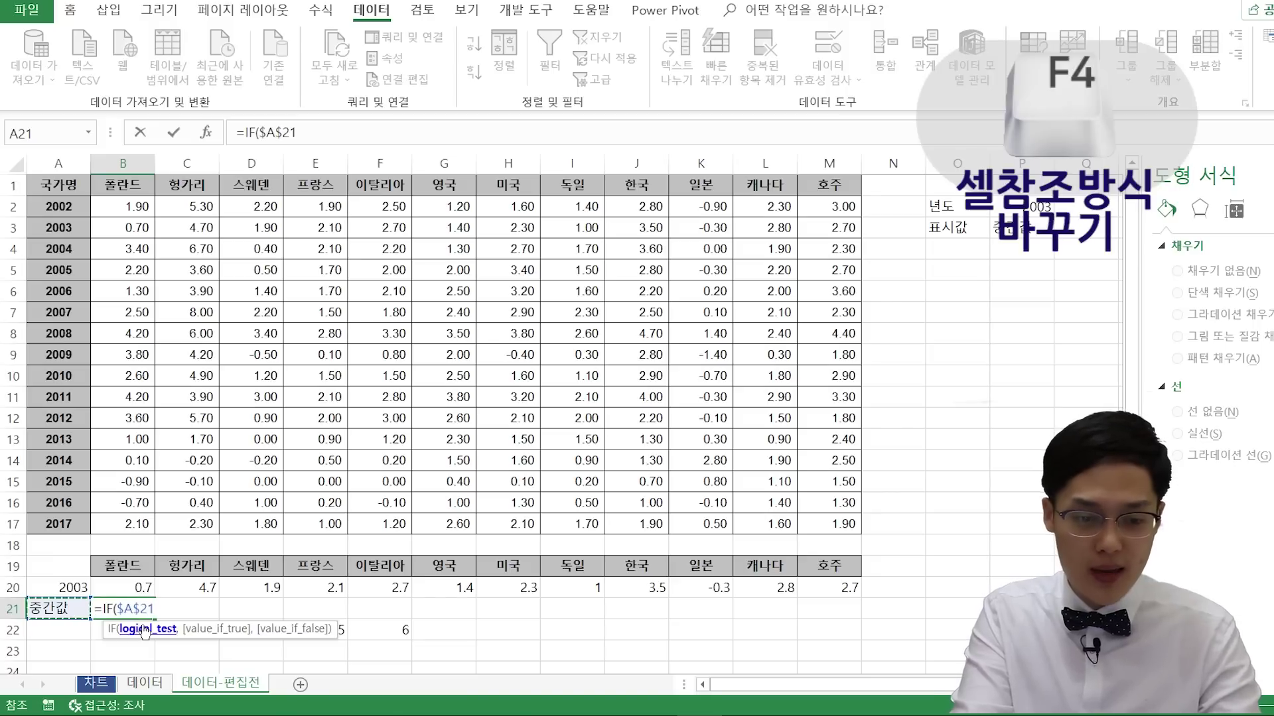
text(="평균값")
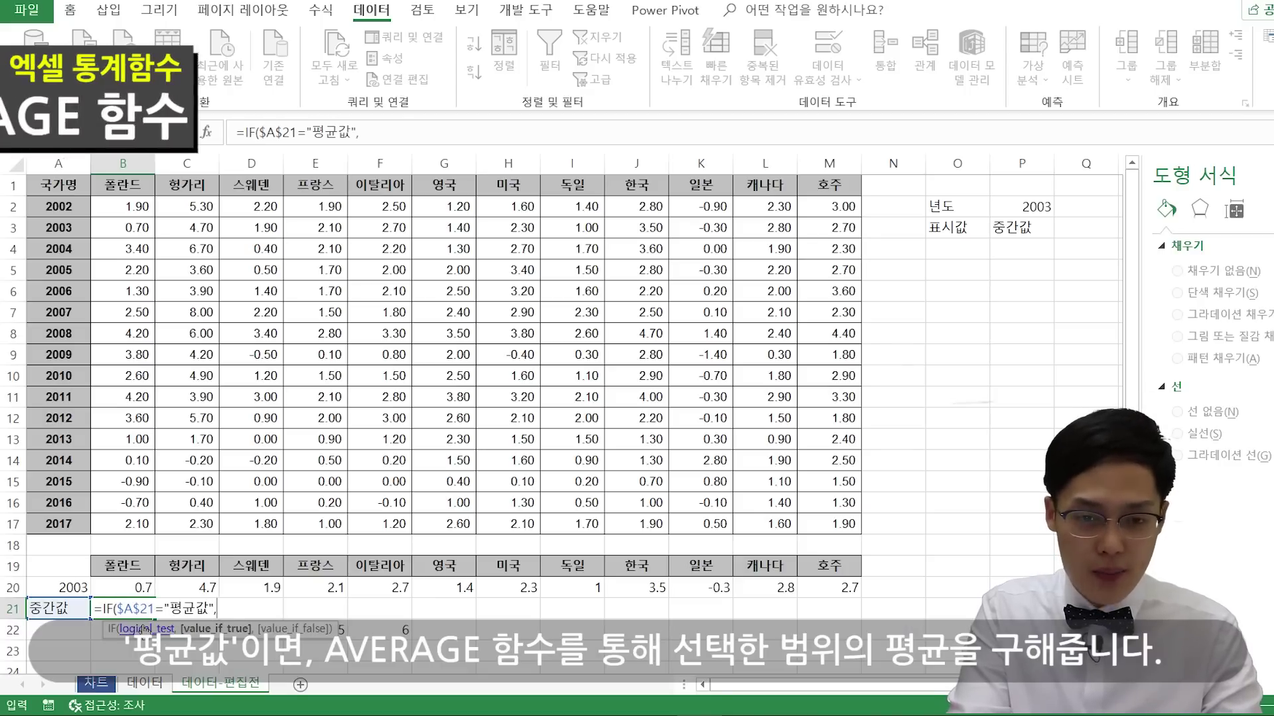
text(,AVERAGE()
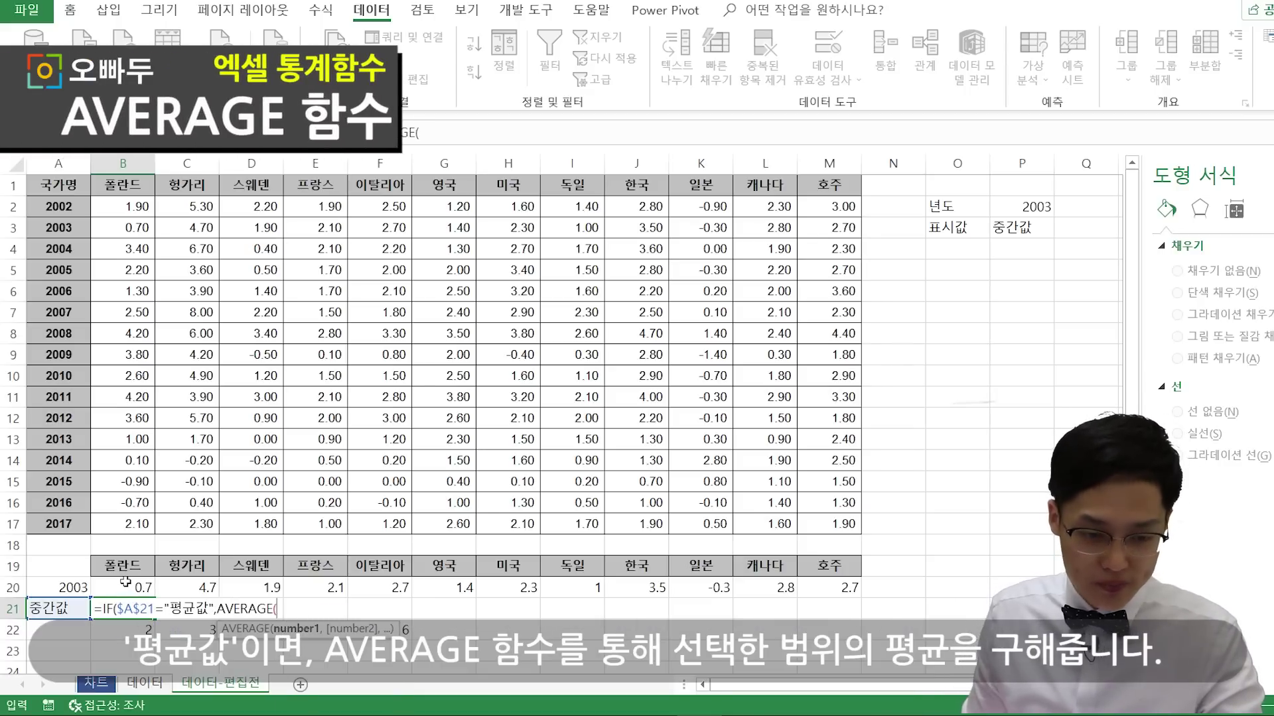
drag(125, 583, 814, 586)
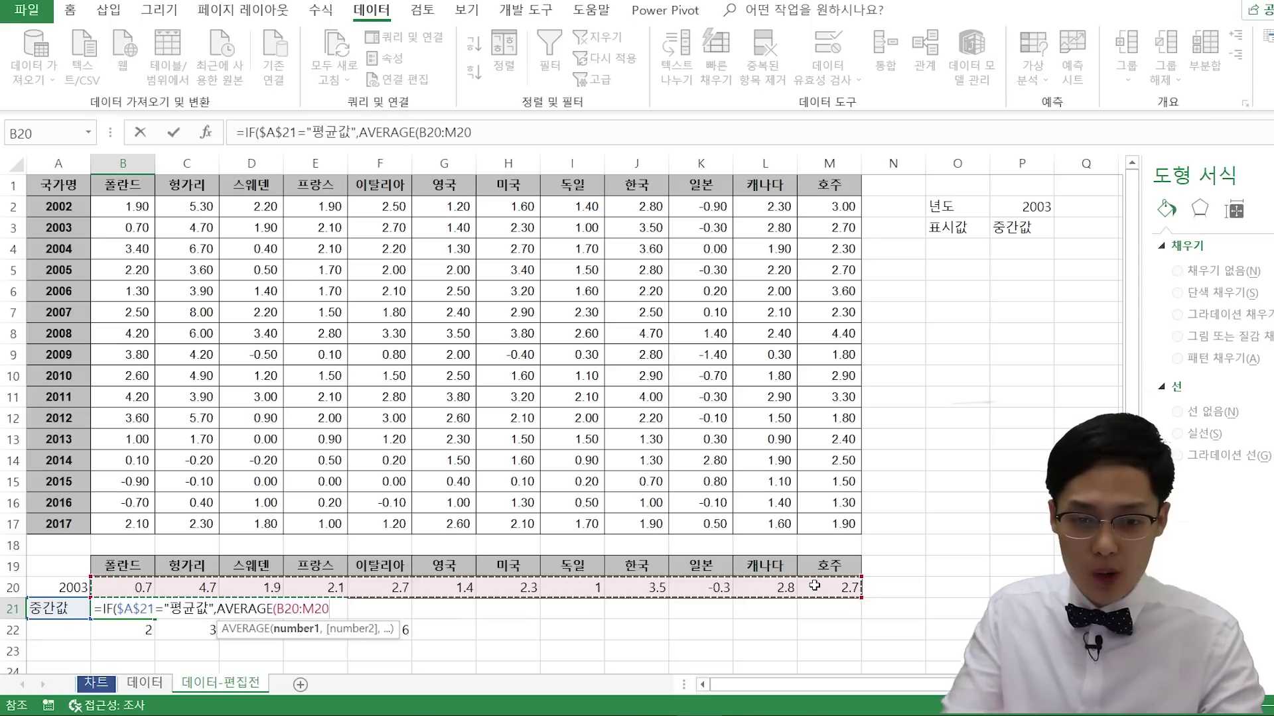
text())
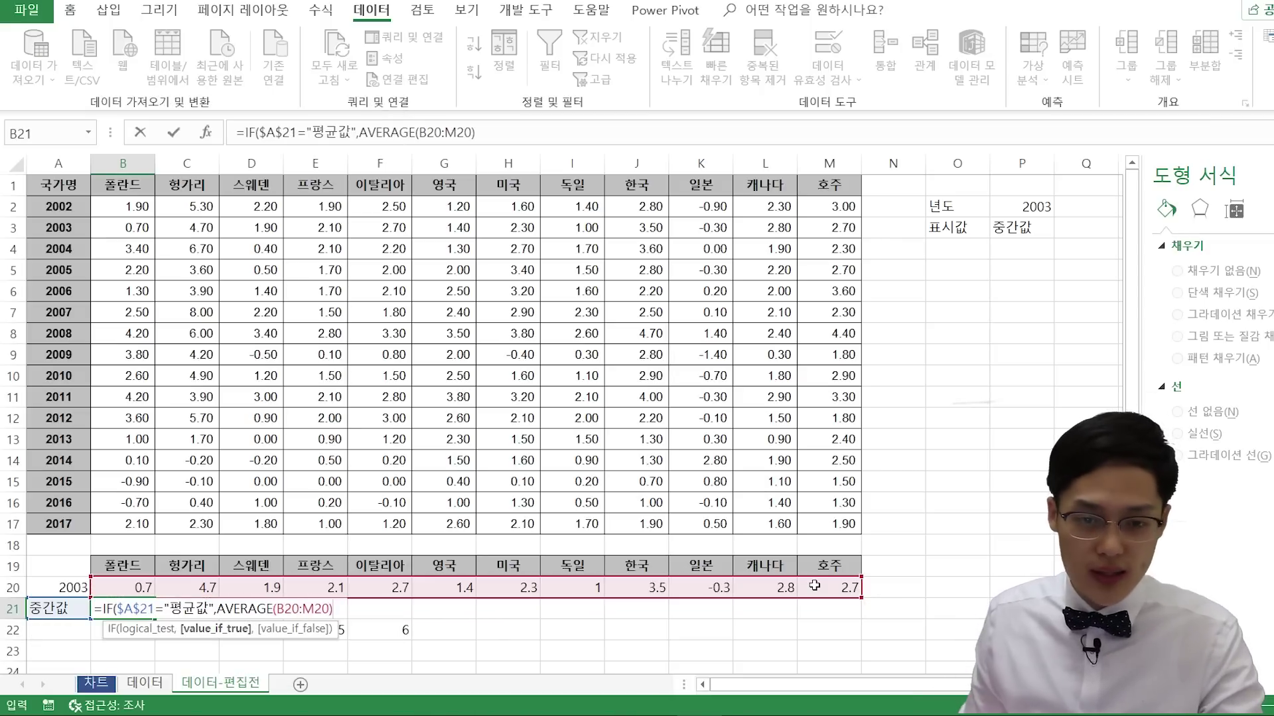
click(429, 132)
key(F4)
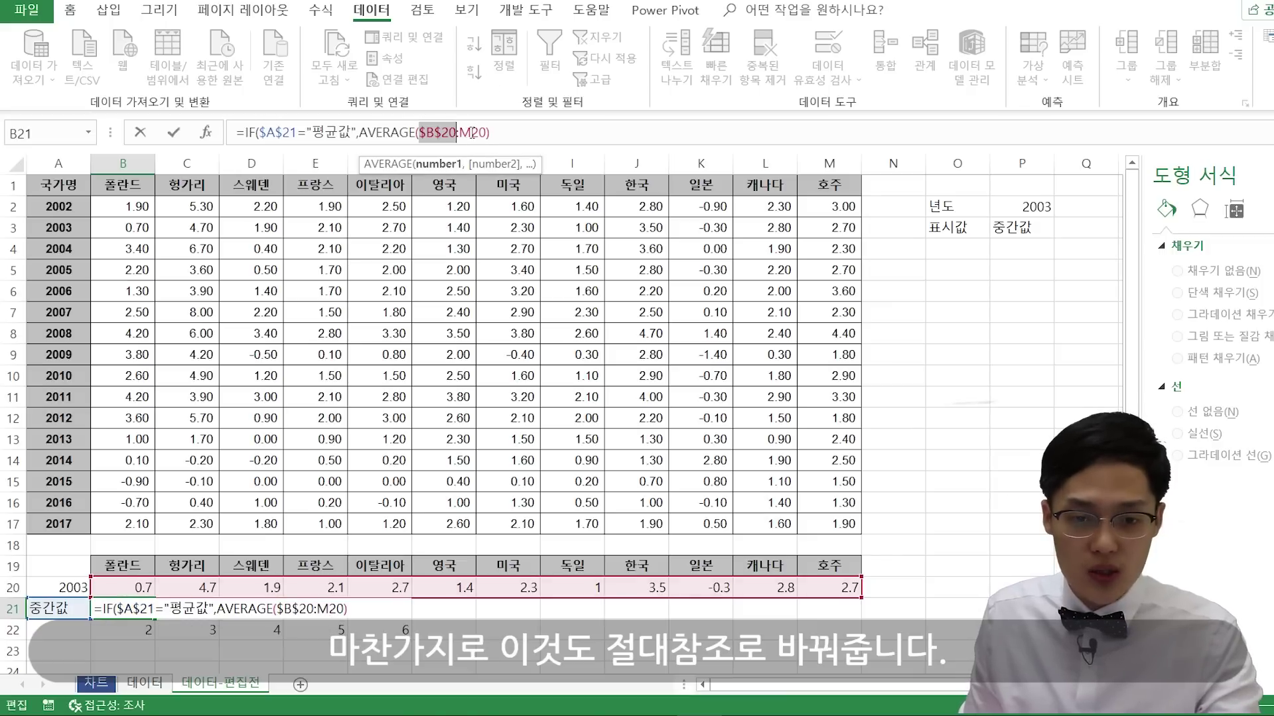
click(522, 134)
text(,)
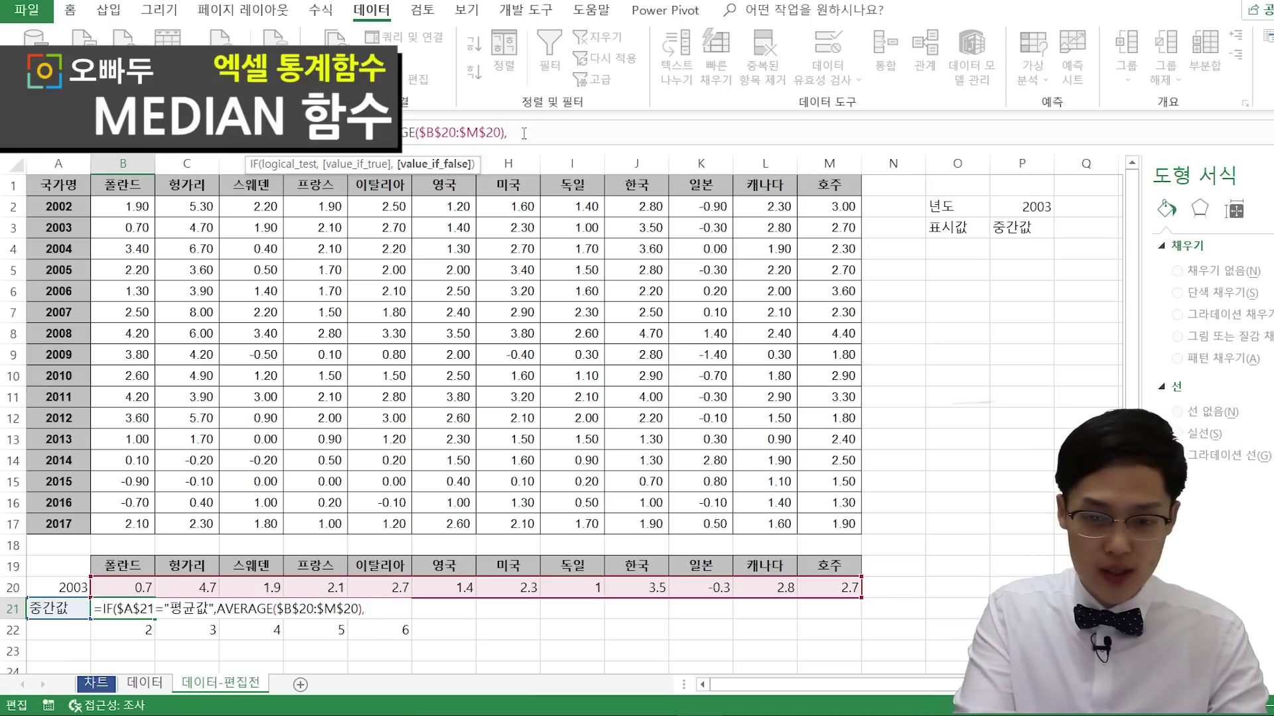
text(MEDIAN()
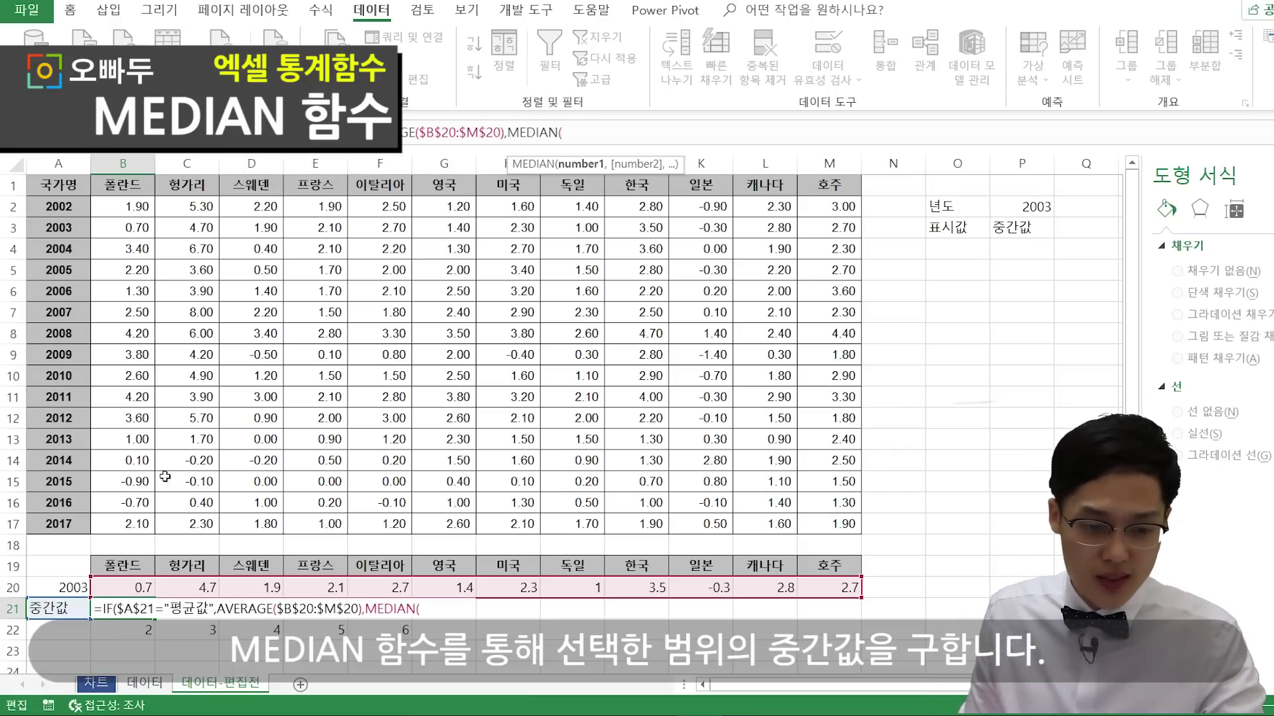
drag(133, 588, 814, 589)
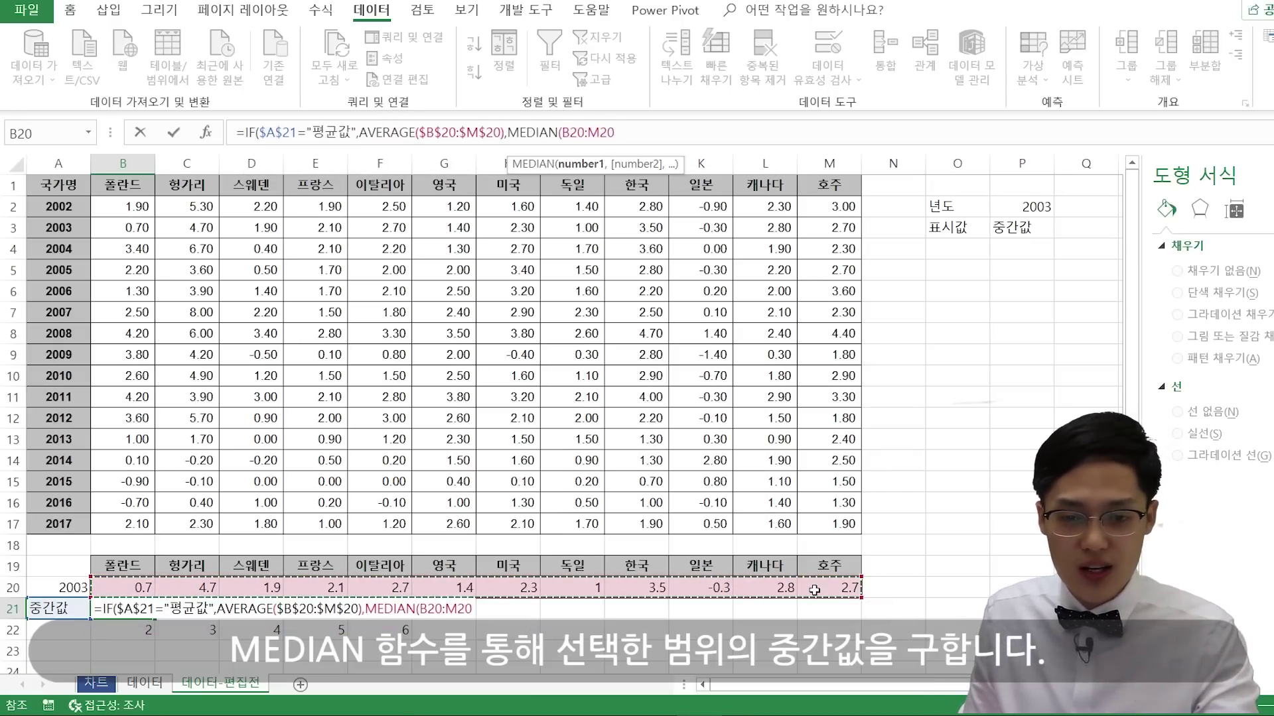
key(F4)
text())
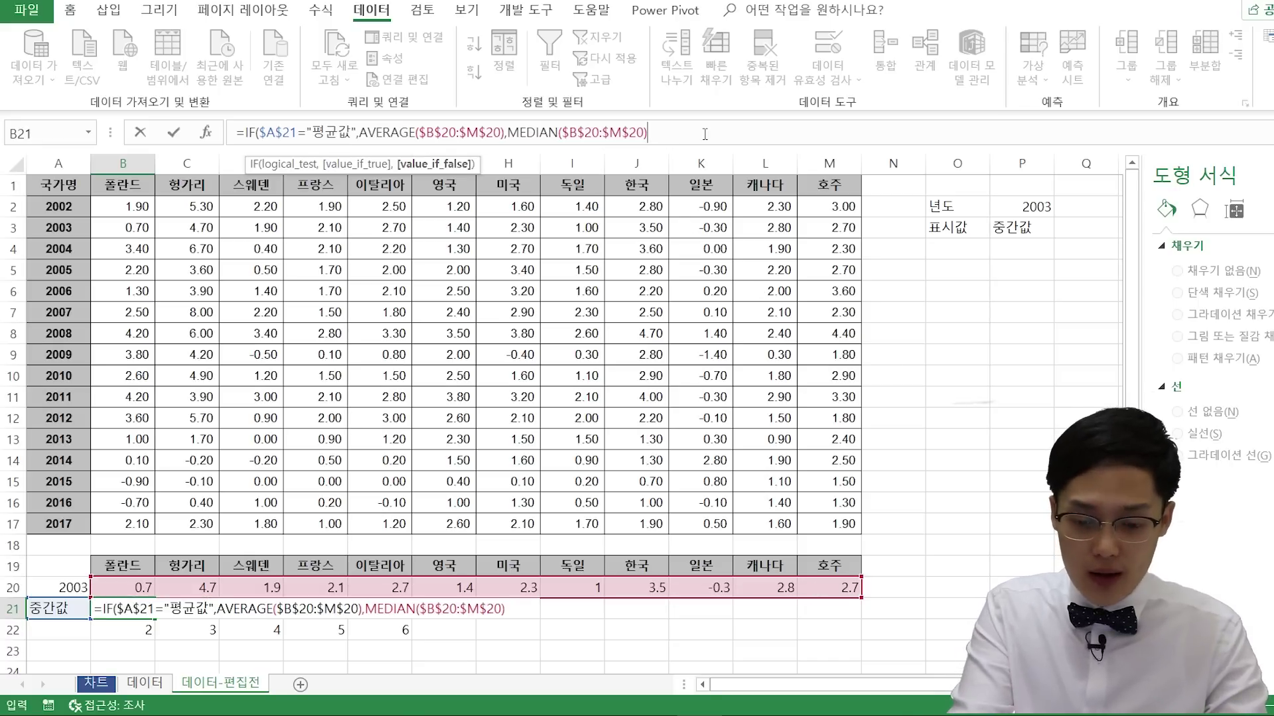
key(Return)
- Fill the B21 formula across to M21 and clear row 22's helper numbers
click(150, 609)
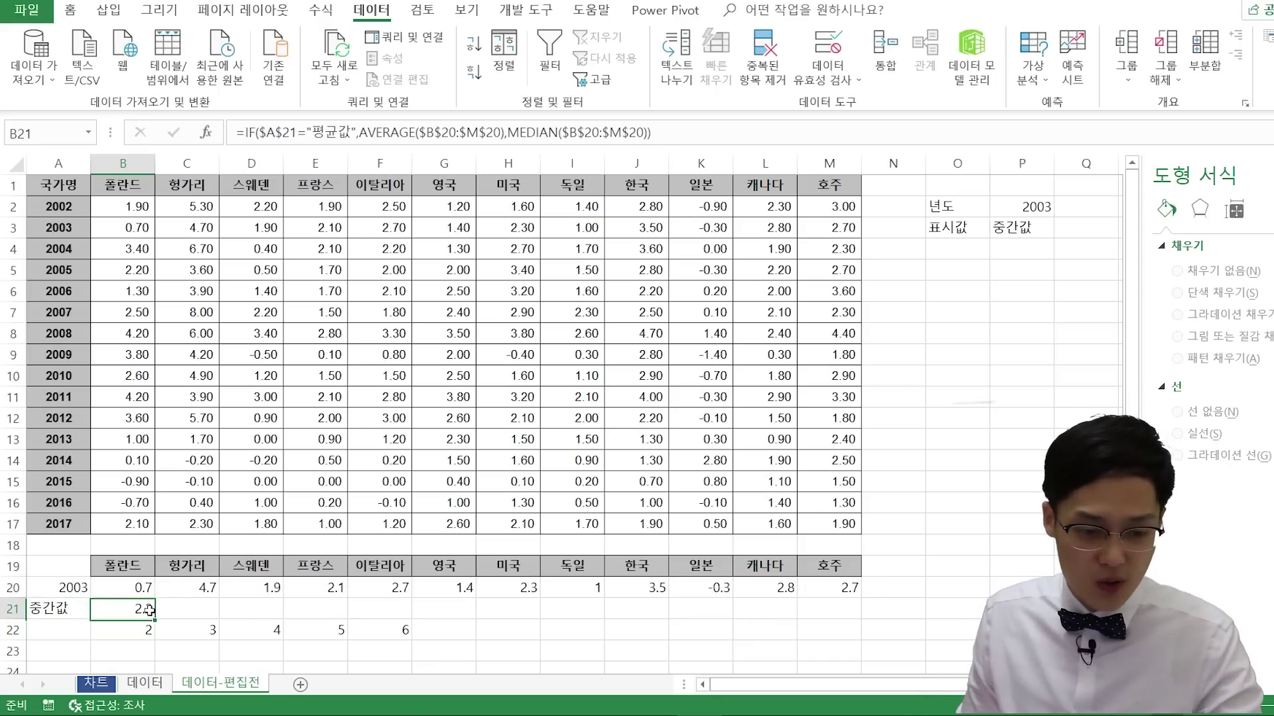
mouse_move(153, 616)
mouse_down()
mouse_move(767, 626)
mouse_move(835, 615)
mouse_up()
drag(514, 630, 29, 629)
key(Delete)
click(61, 569)
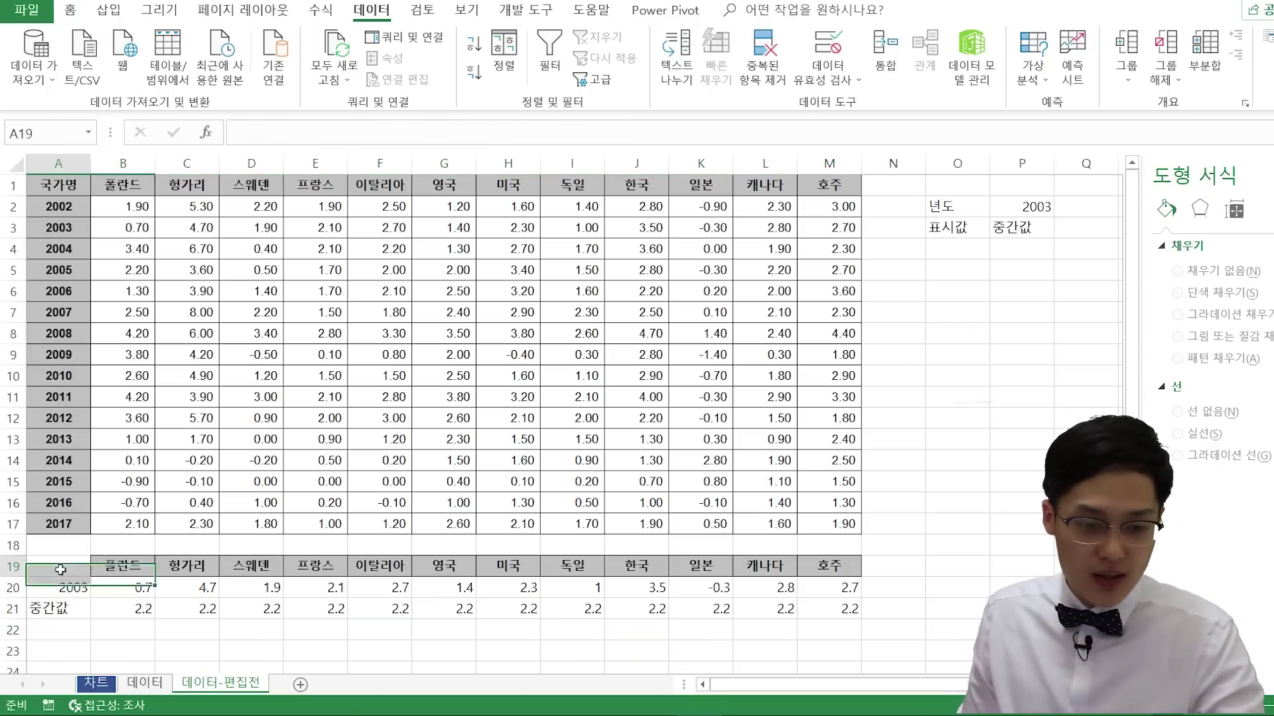
drag(60, 569, 853, 601)
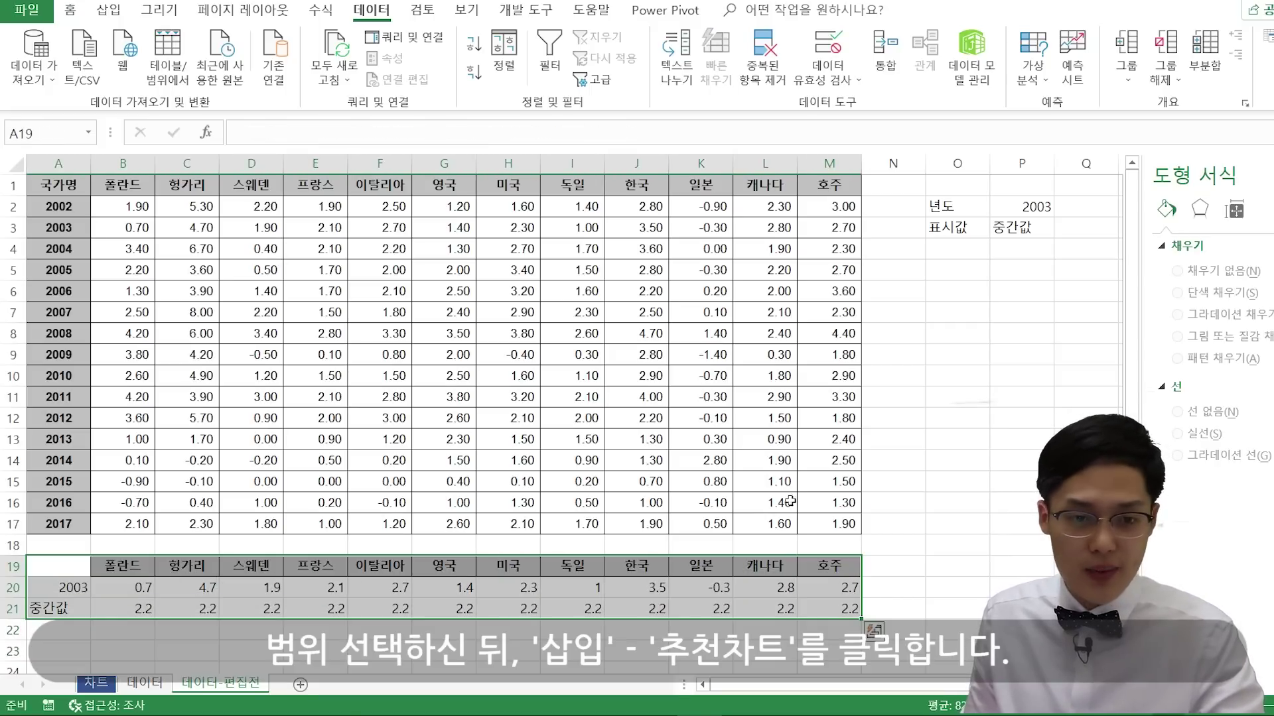
- Insert a combo chart with 2003 as clustered columns and 중간값 as a line
click(101, 11)
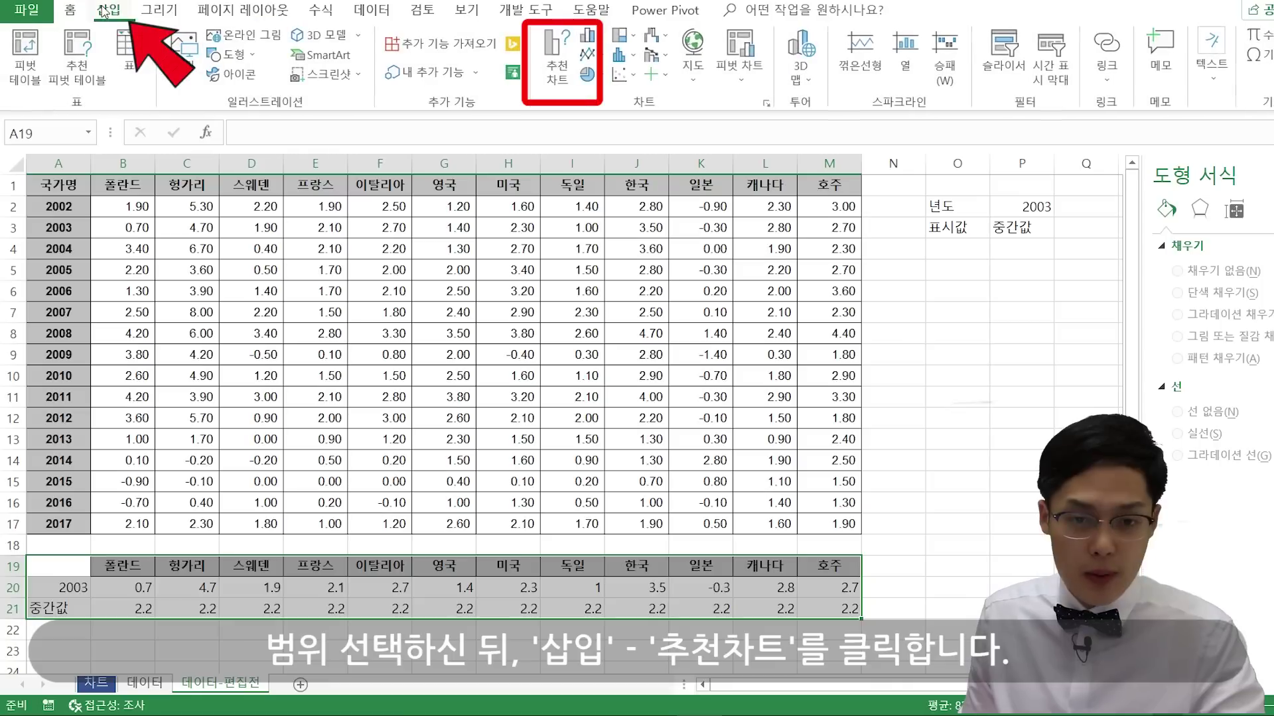
click(554, 56)
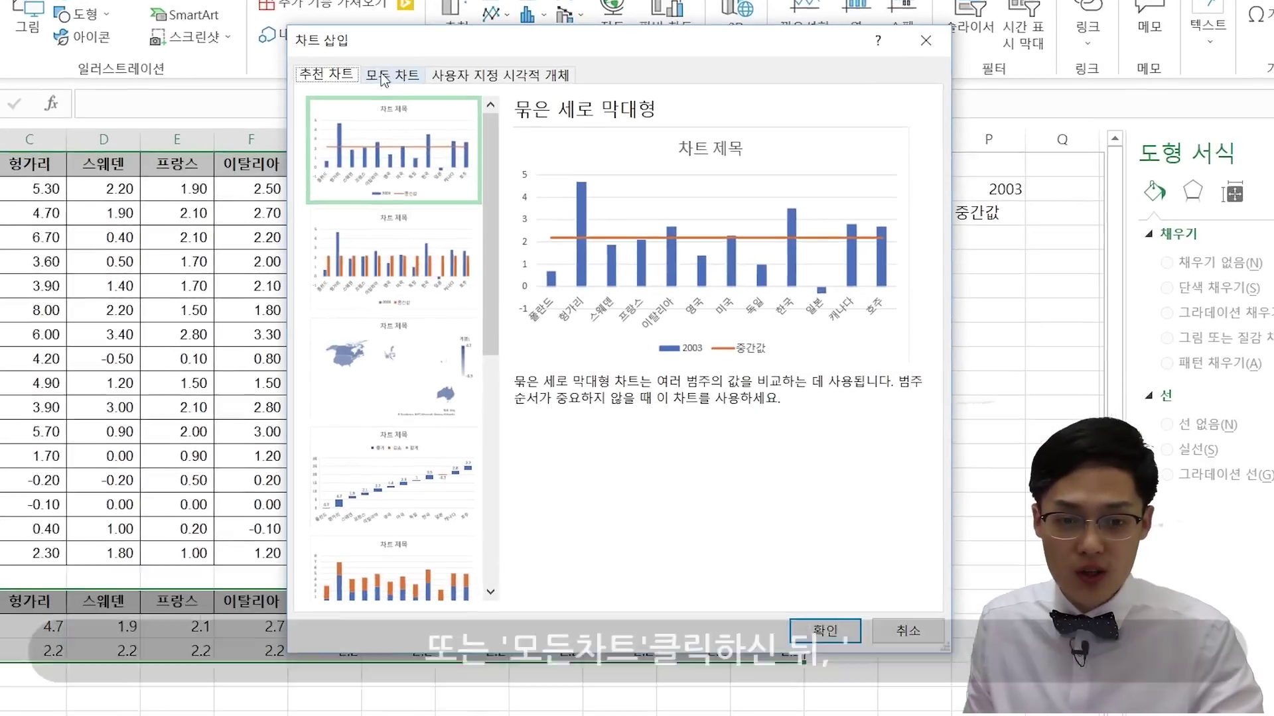
click(503, 107)
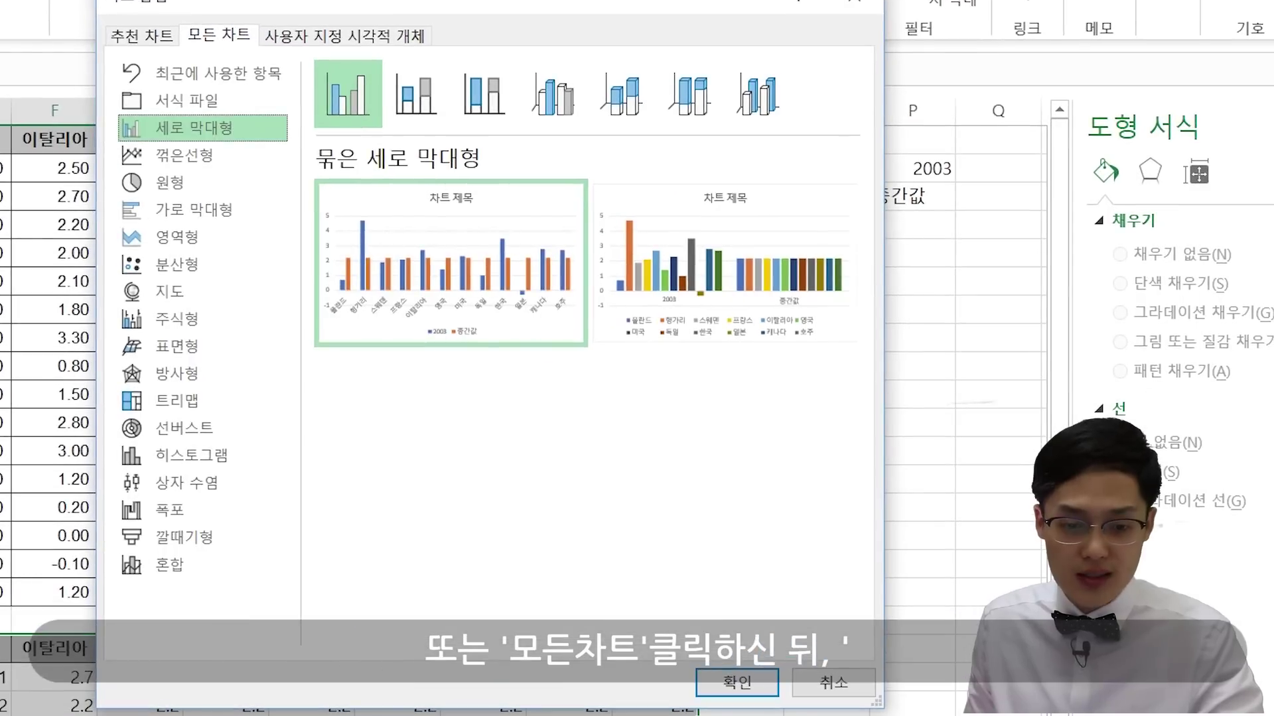
click(169, 564)
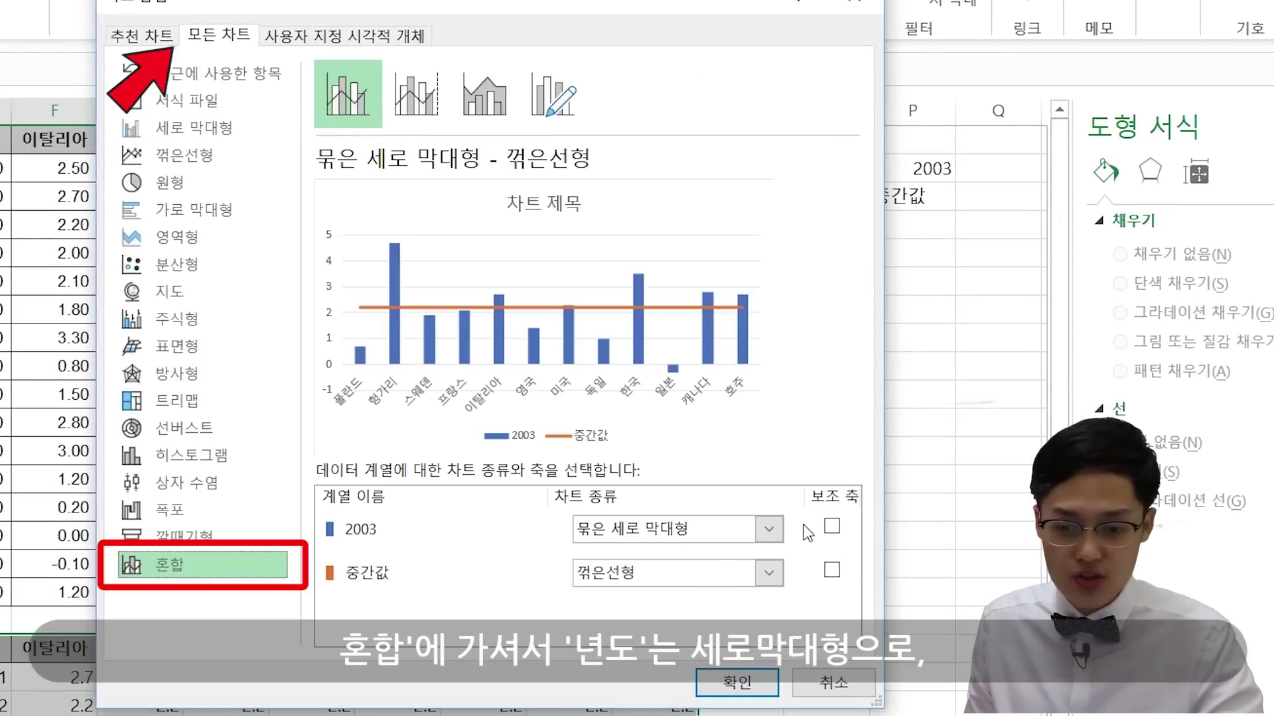
click(750, 536)
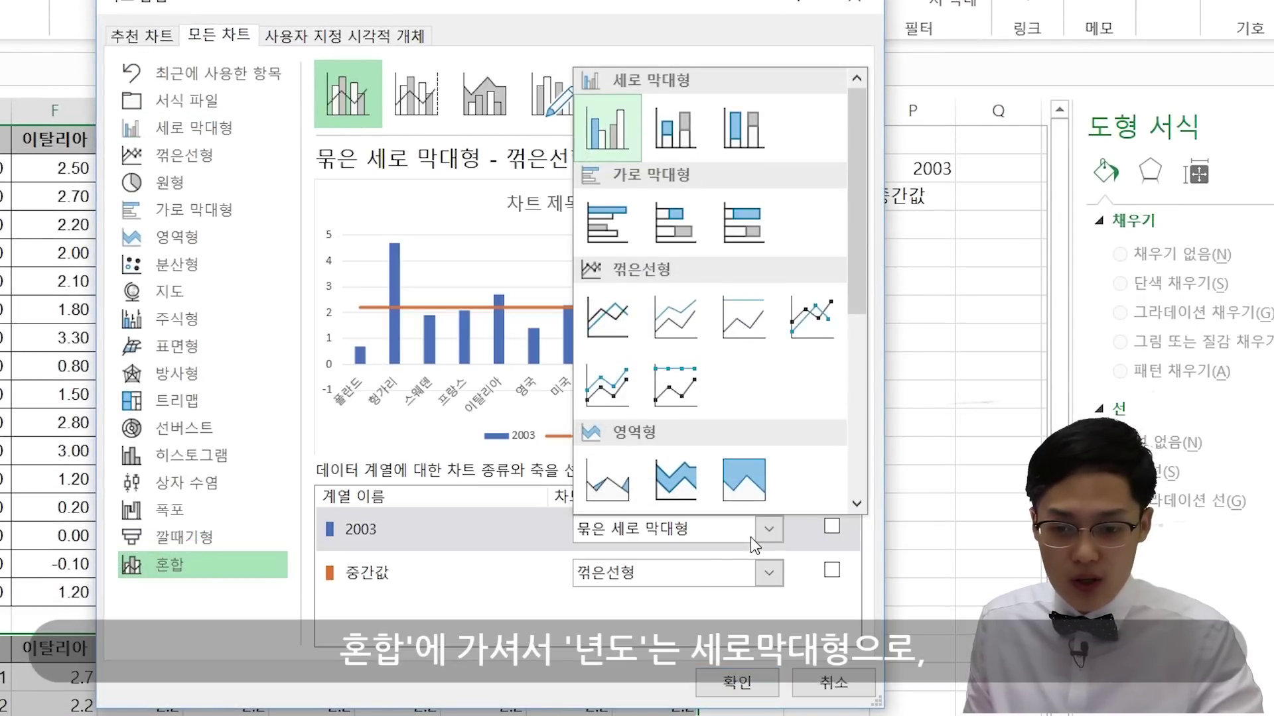
click(599, 103)
click(720, 576)
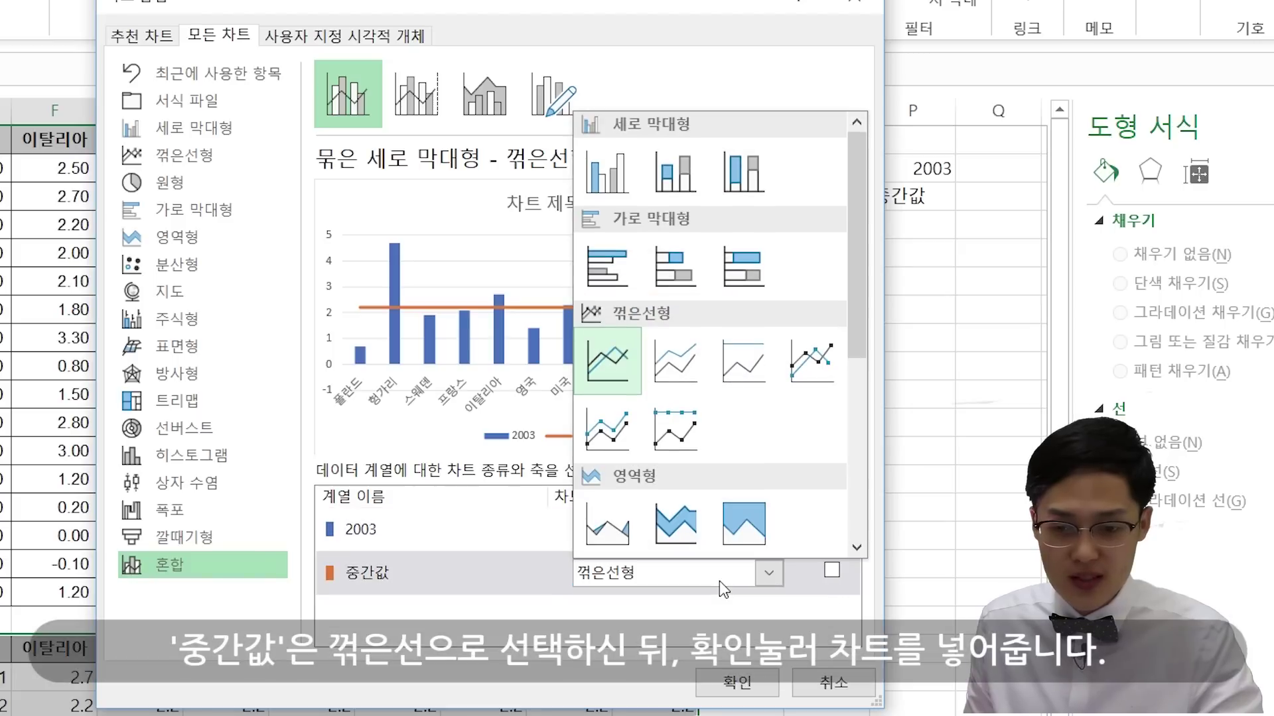
click(613, 346)
click(748, 694)
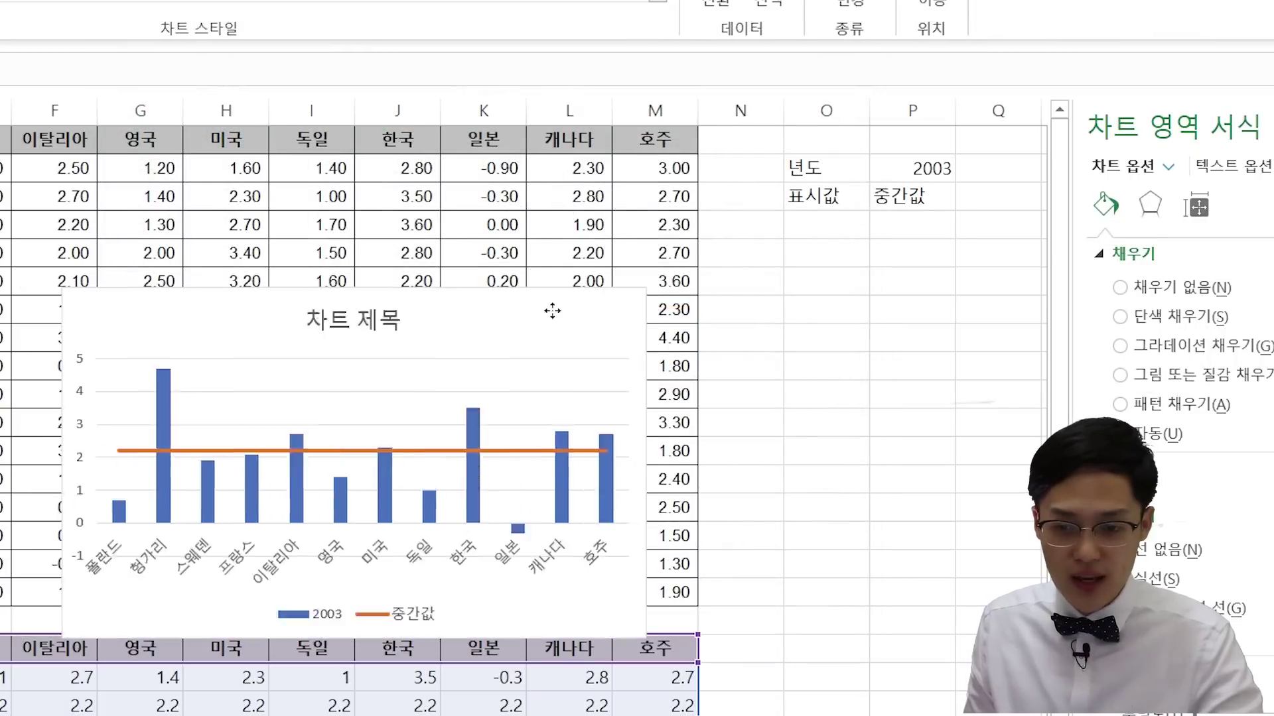
- Reposition the 2003 combo chart from beside the table onto the data columns
drag(243, 310, 989, 281)
click(826, 225)
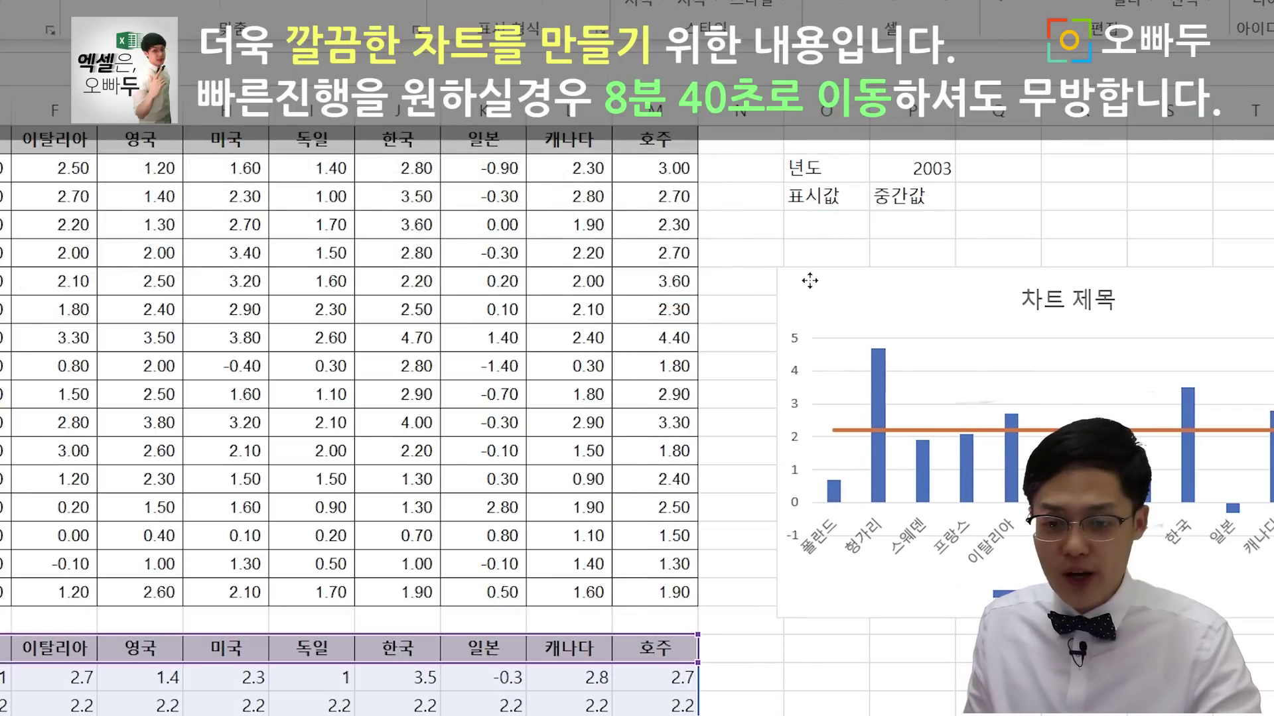
drag(813, 282, 293, 207)
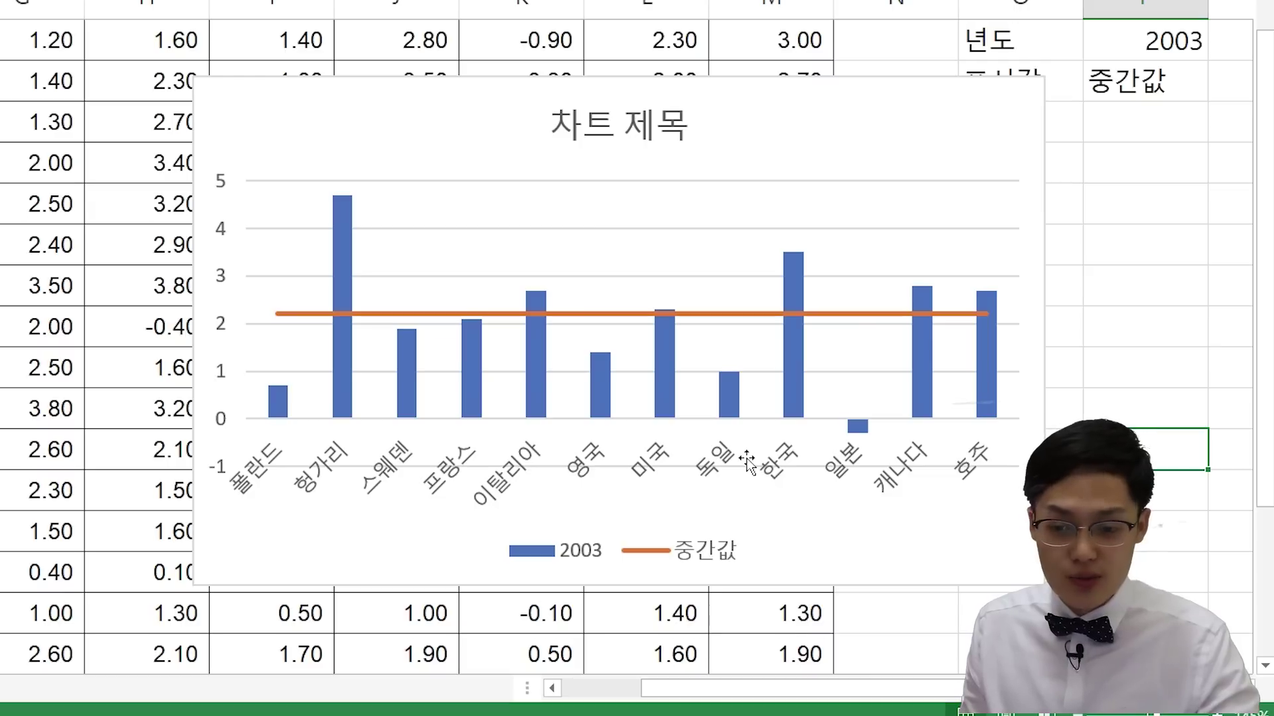
- Set the category axis position to On tick marks, then delete the chart
click(471, 476)
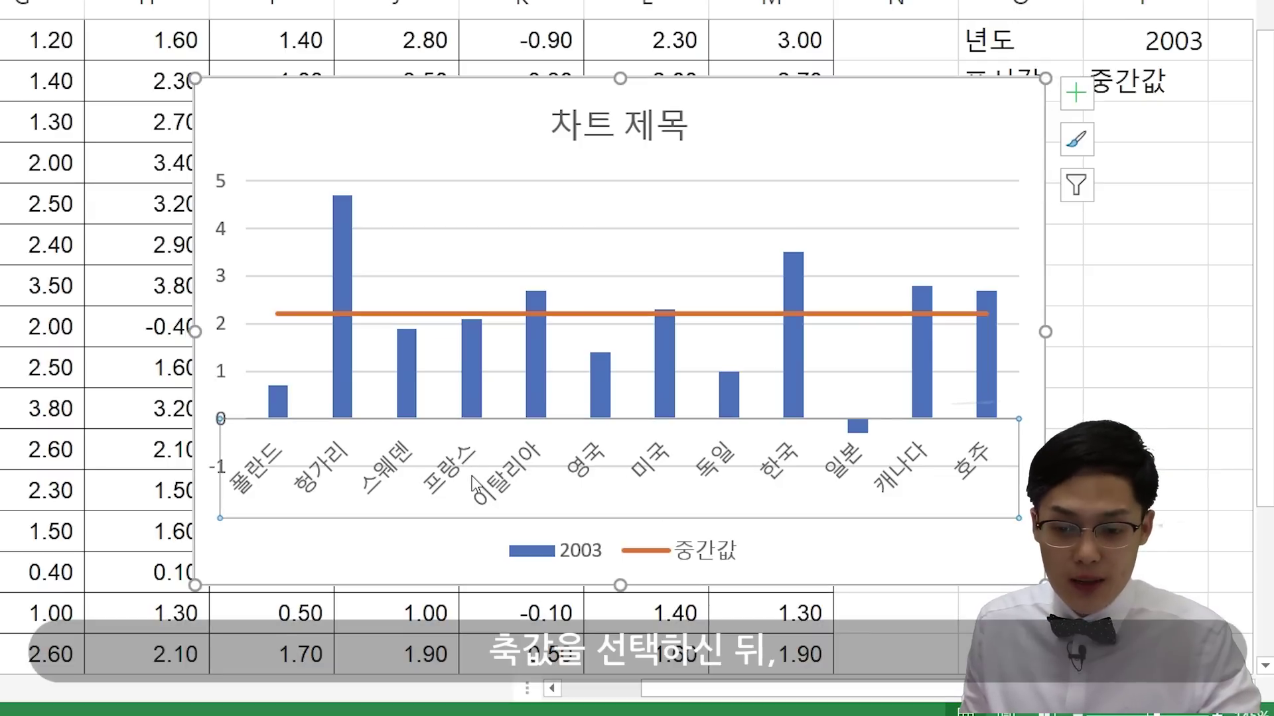
right_click(471, 476)
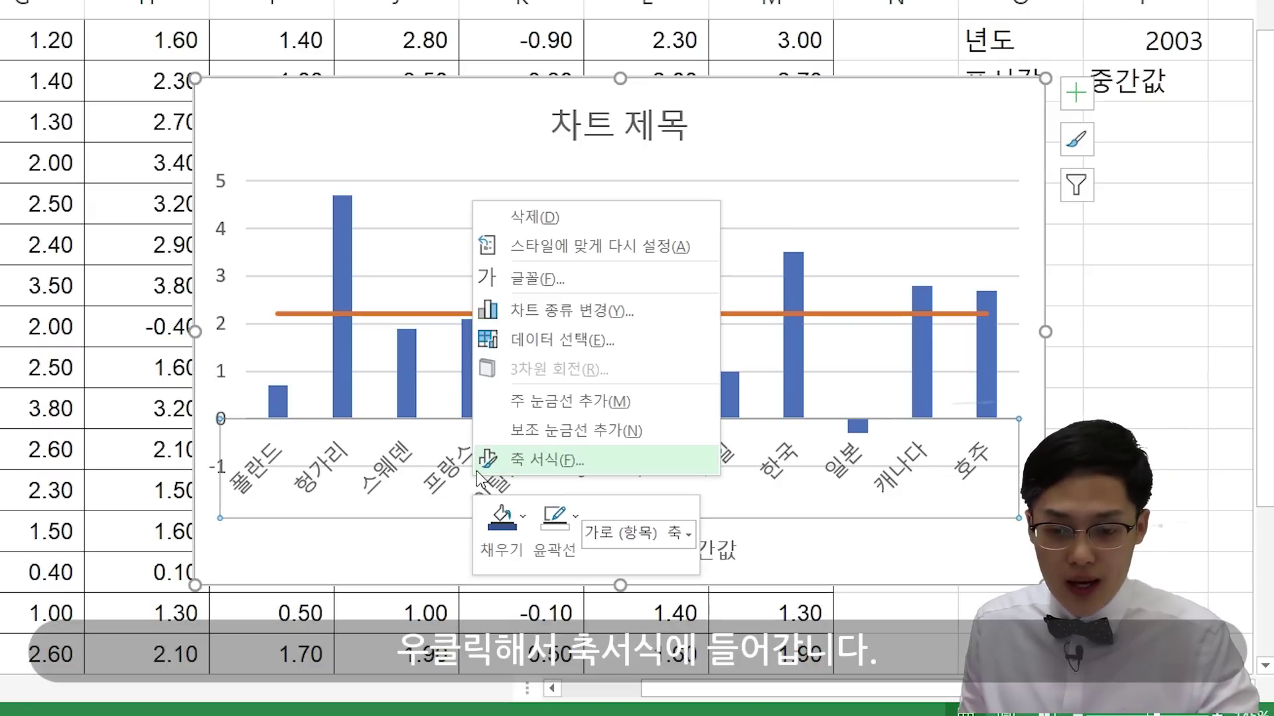
click(507, 460)
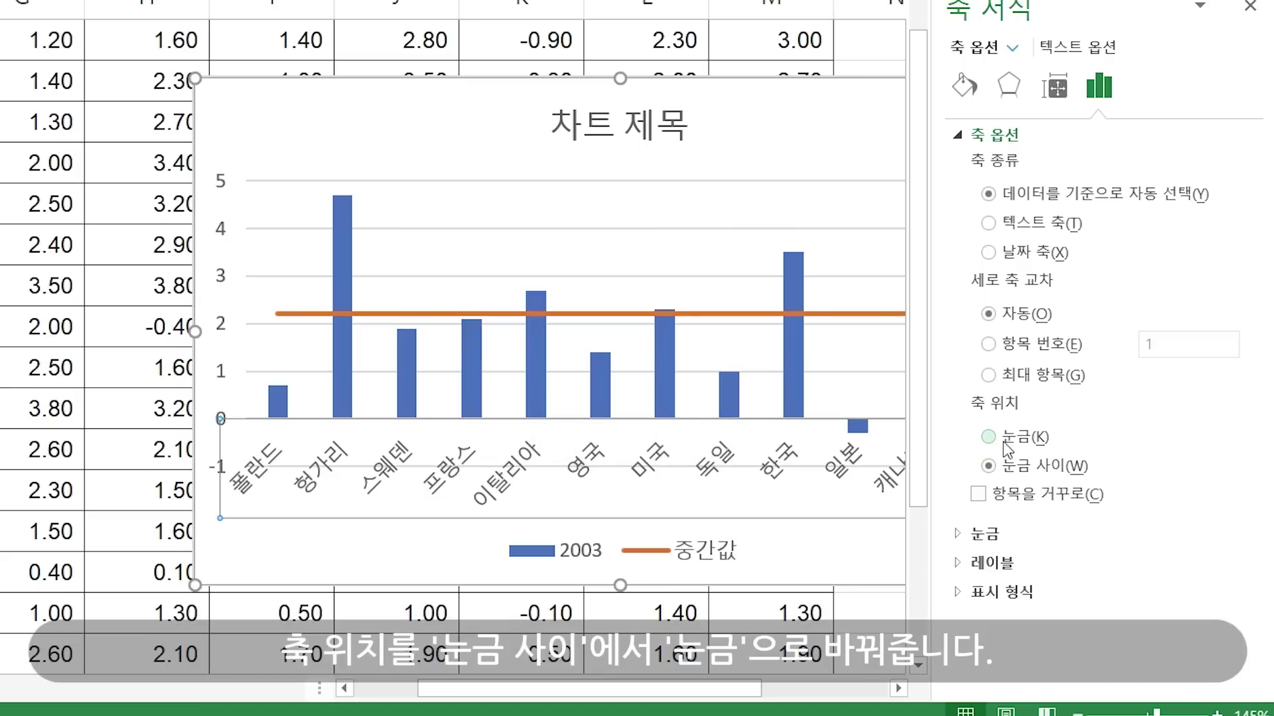
click(1003, 443)
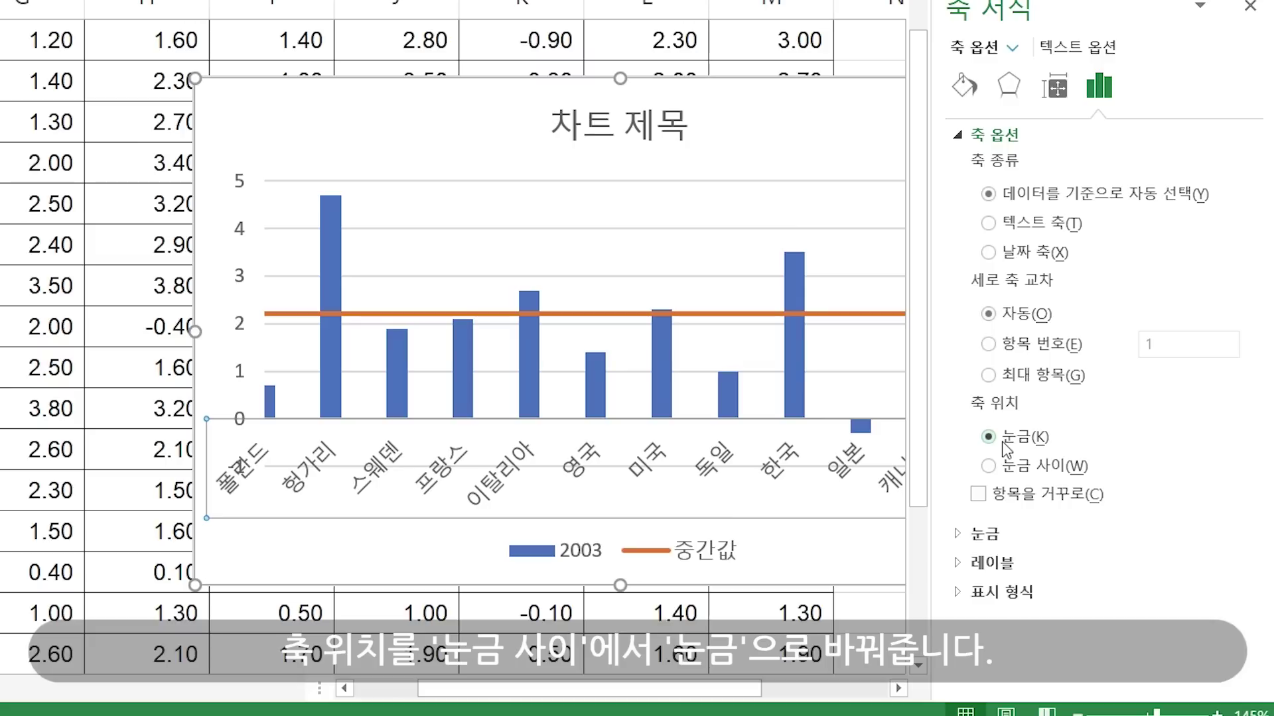
click(1249, 7)
mouse_move(664, 363)
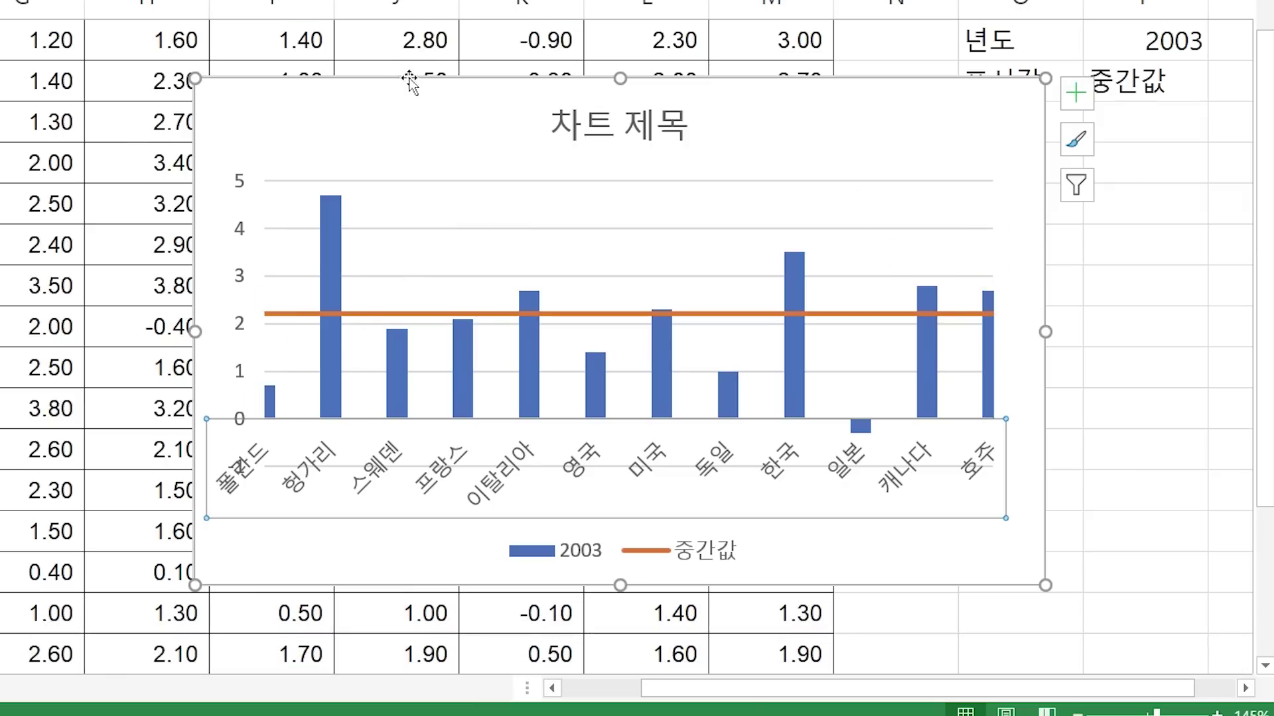
key(Delete)
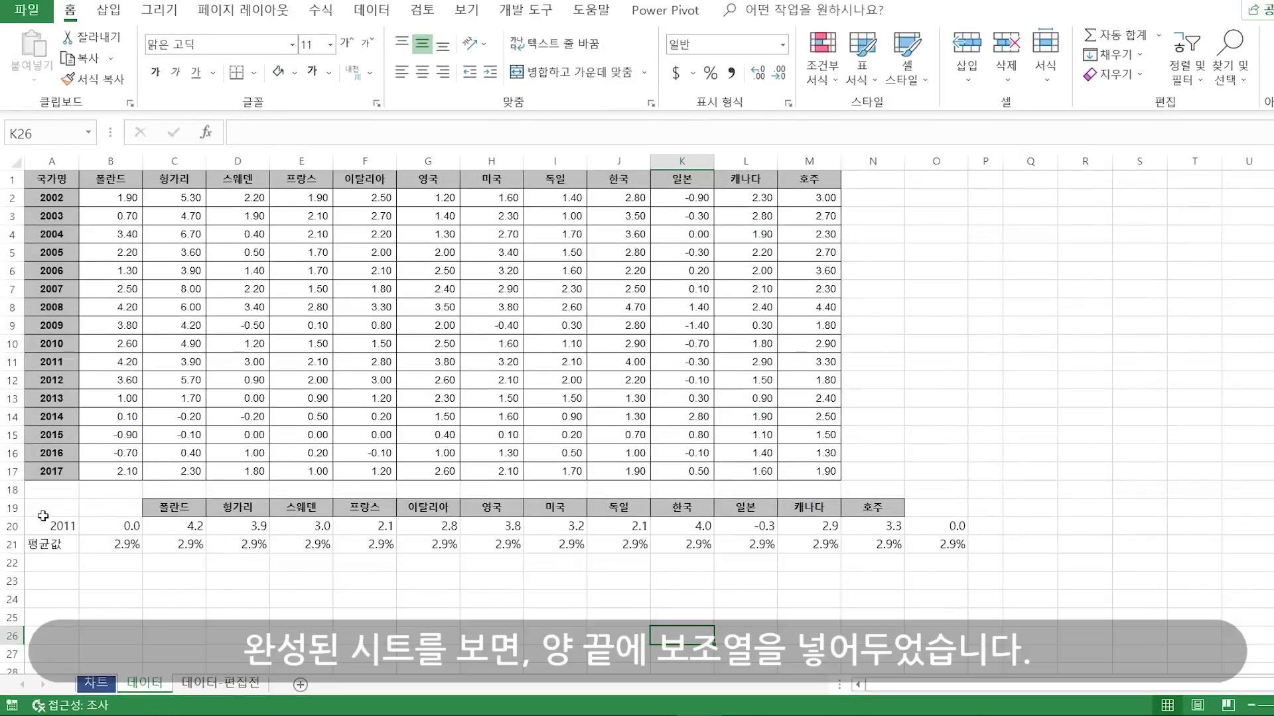
- Review the finished 데이터 sheet's helper columns B and O in rows 19–21
click(72, 515)
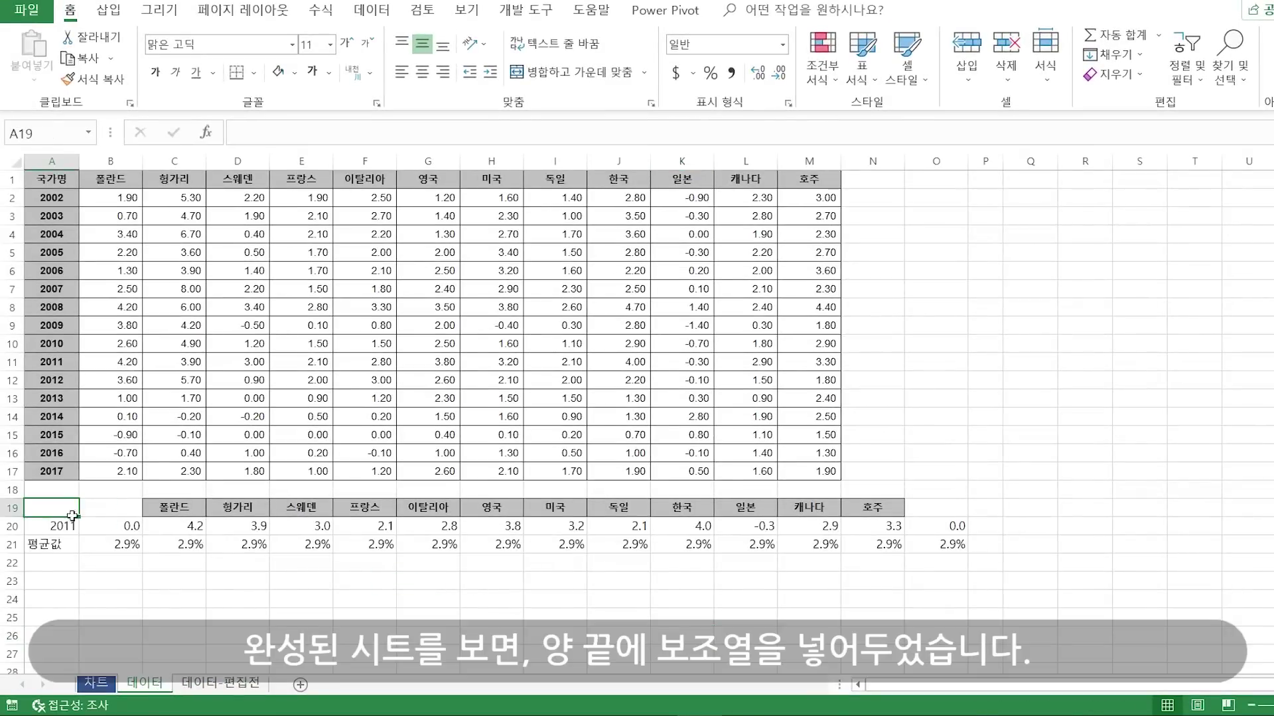
drag(72, 515, 948, 544)
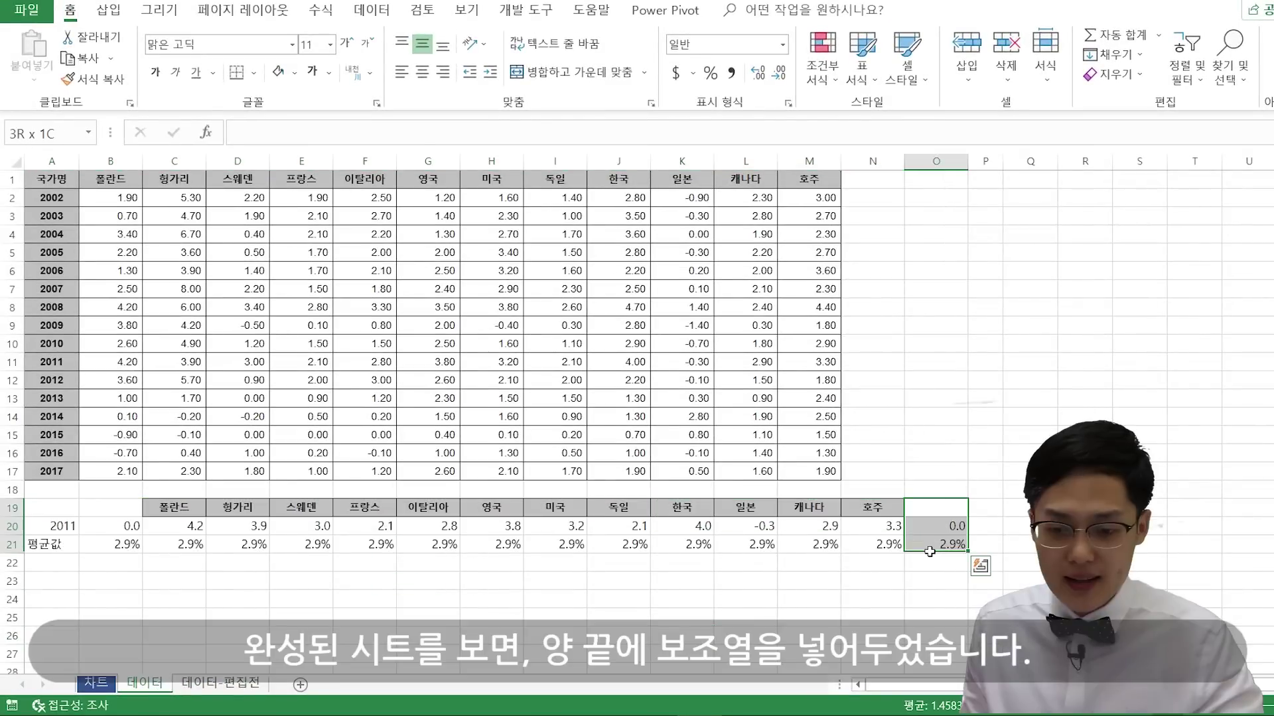
click(132, 501)
key(ctrl+v)
drag(950, 516, 950, 545)
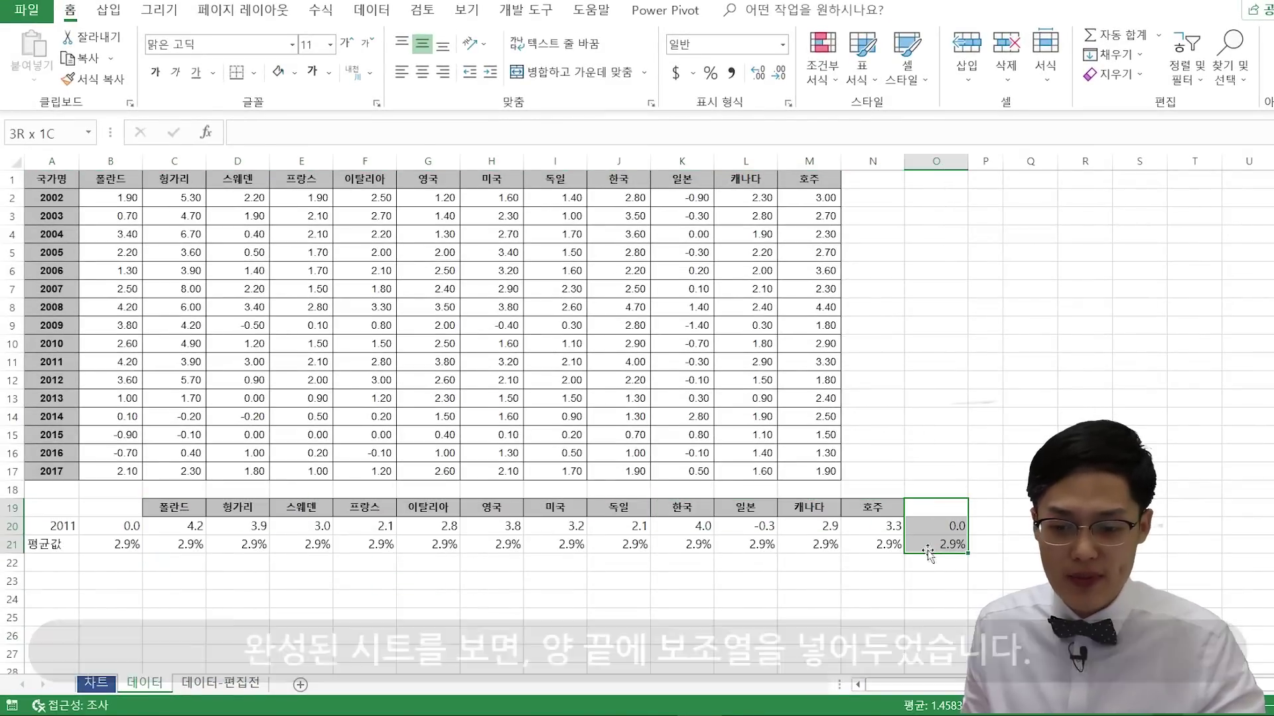
drag(124, 508, 126, 544)
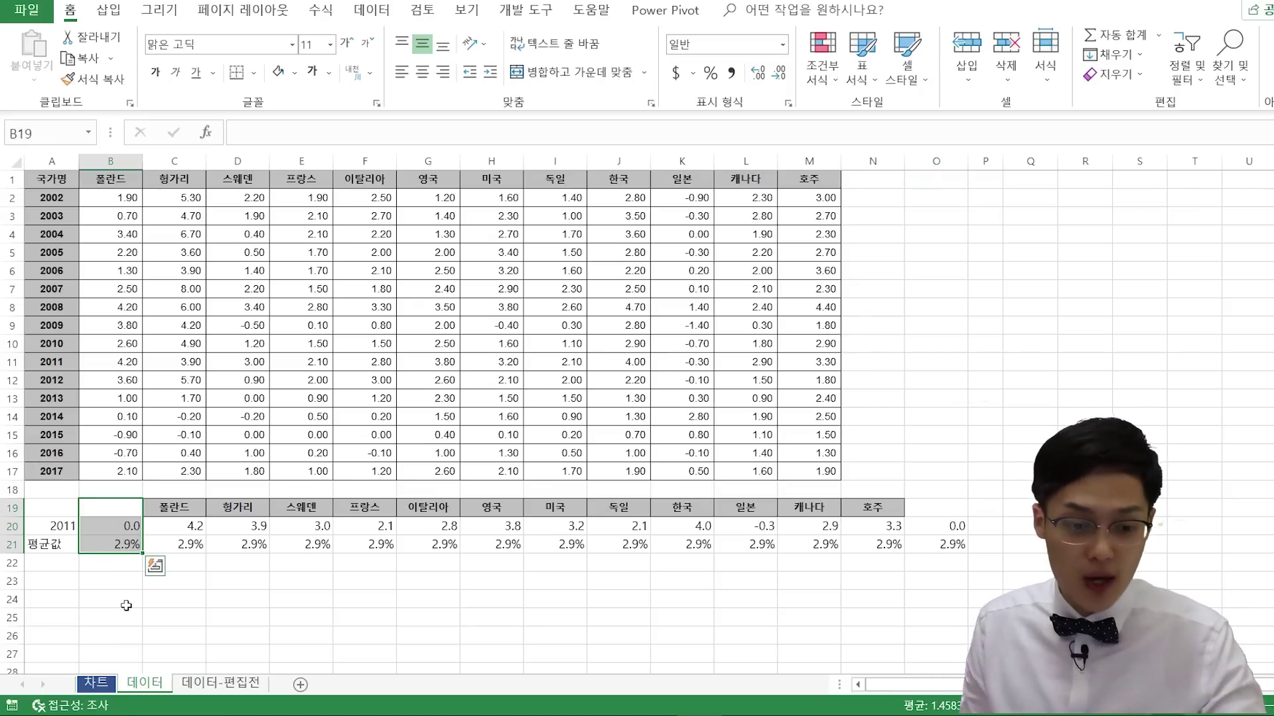
- Switch back to the 데이터-편집전 sheet
click(220, 683)
scroll(176, 496, down, 1)
scroll(176, 496, up, 3)
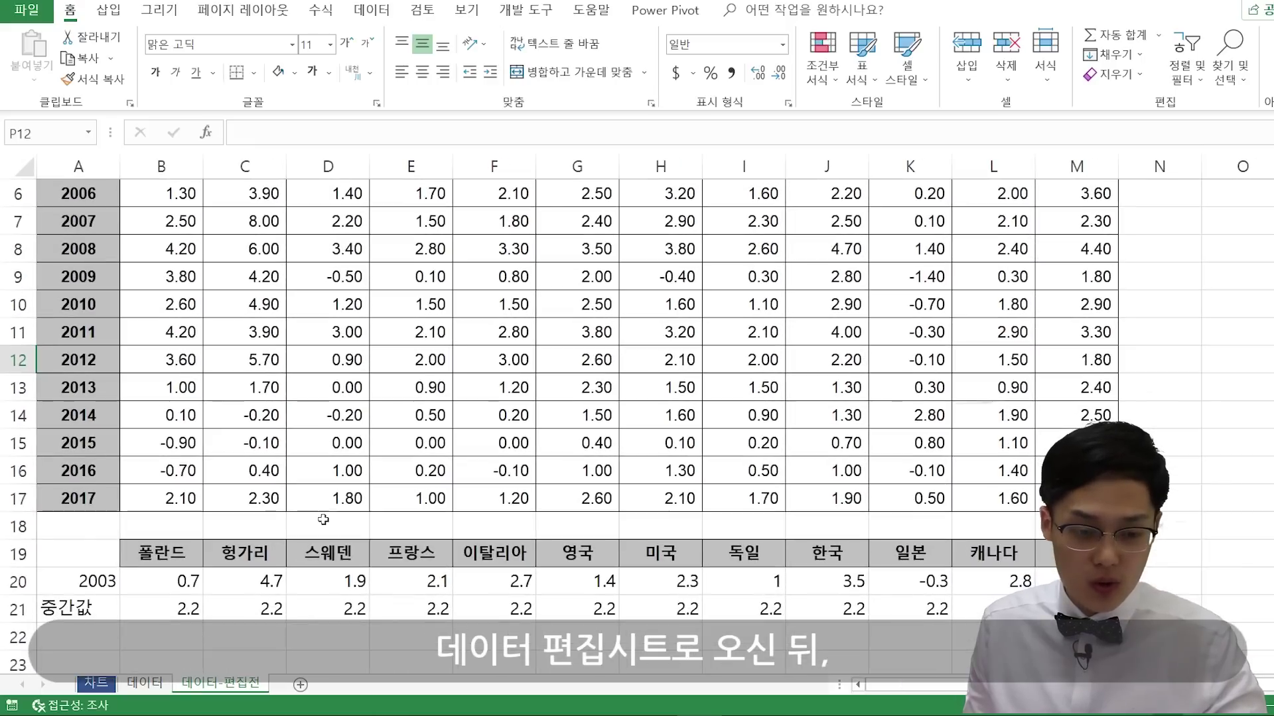
- Cut the lookup block B19:M21 and paste it one column right at C19
click(169, 556)
drag(169, 556, 1064, 617)
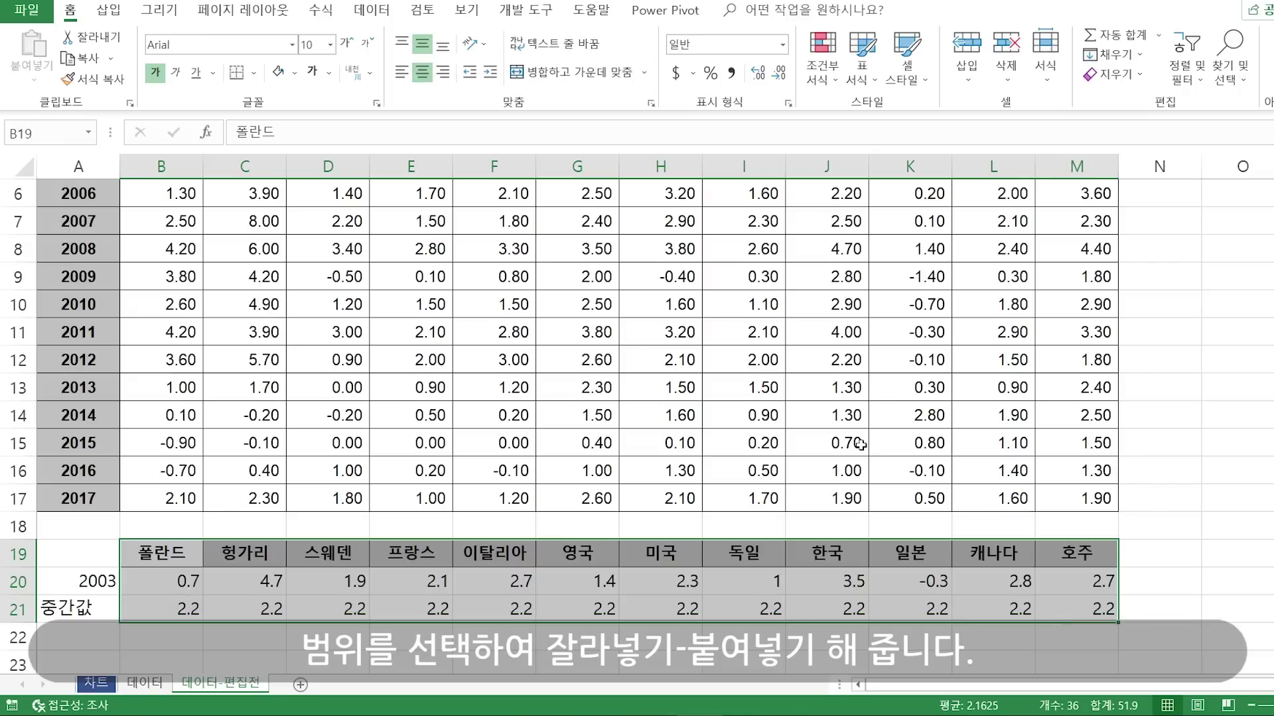
key(ctrl+x)
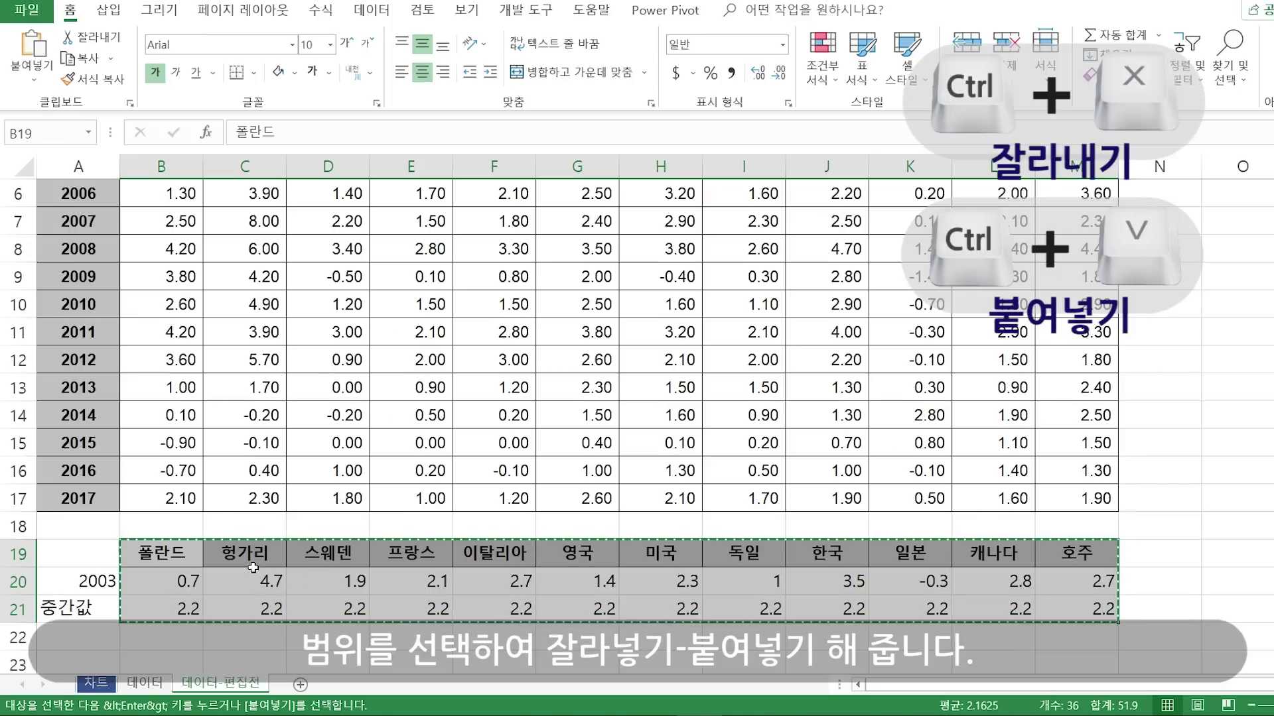
click(252, 556)
key(ctrl+v)
- Inspect C20's lookup formula, compare columns B and C, and select empty cell C18
click(255, 578)
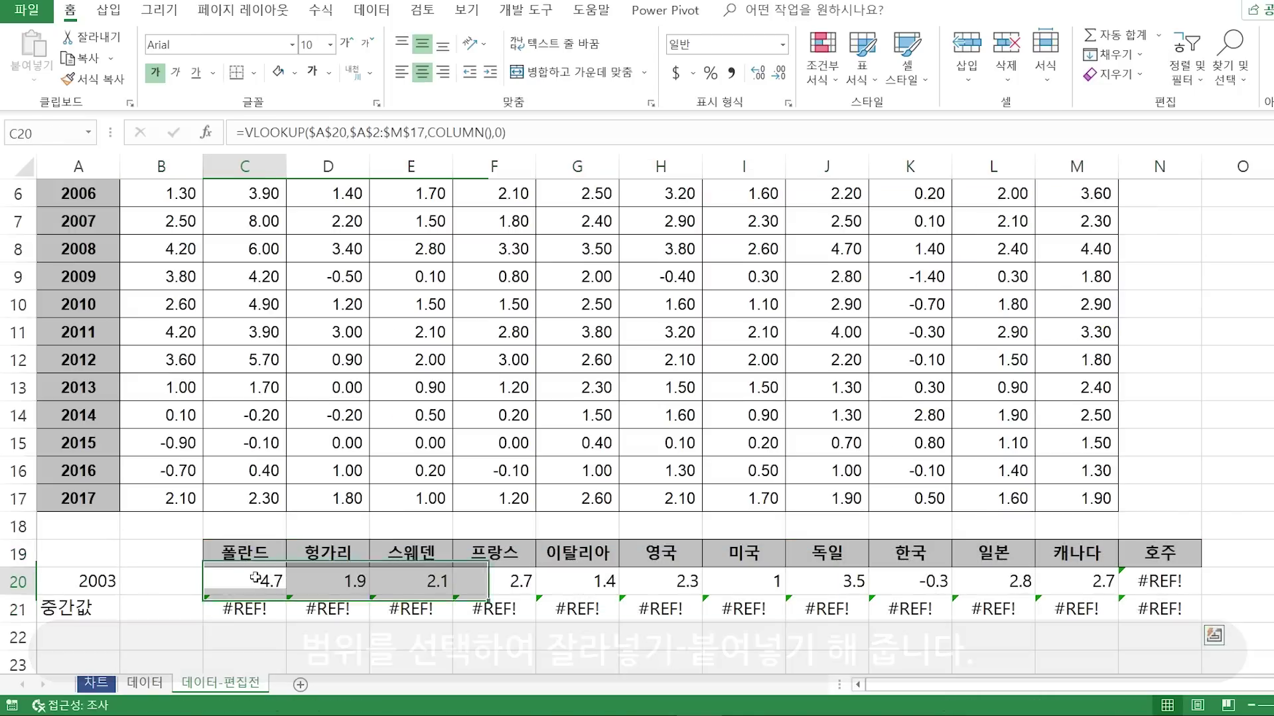
click(364, 133)
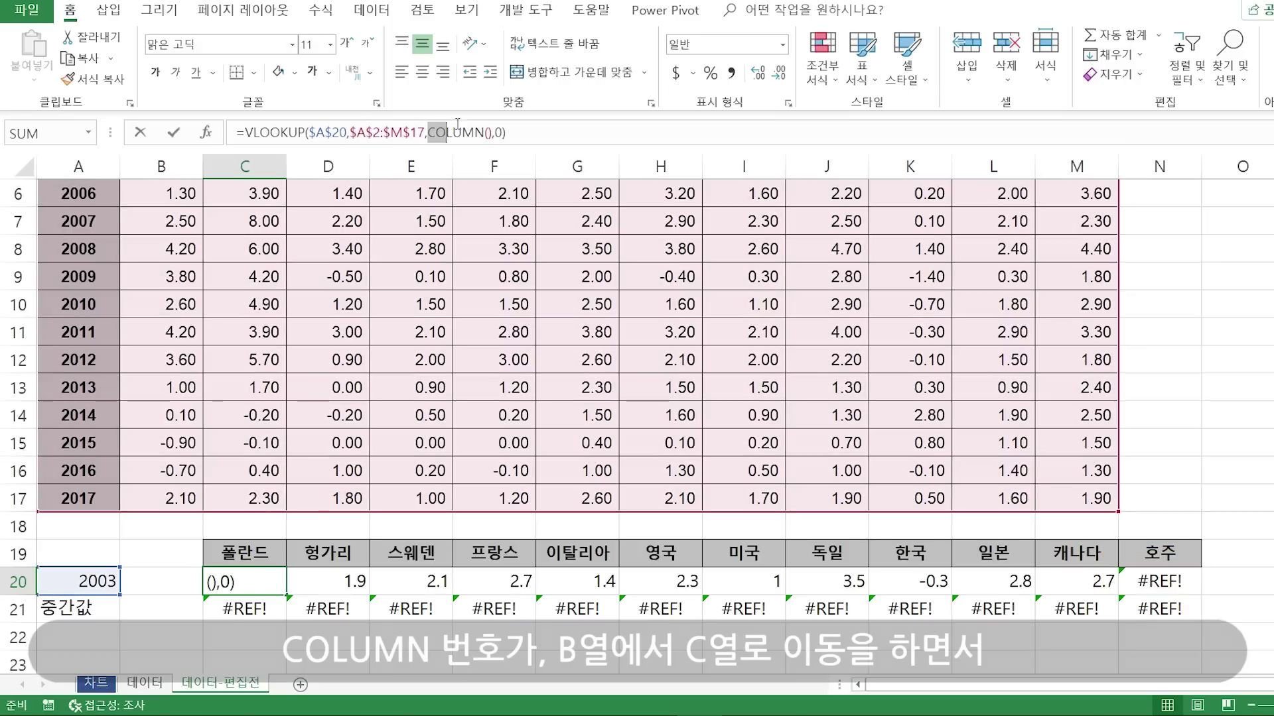
key(Escape)
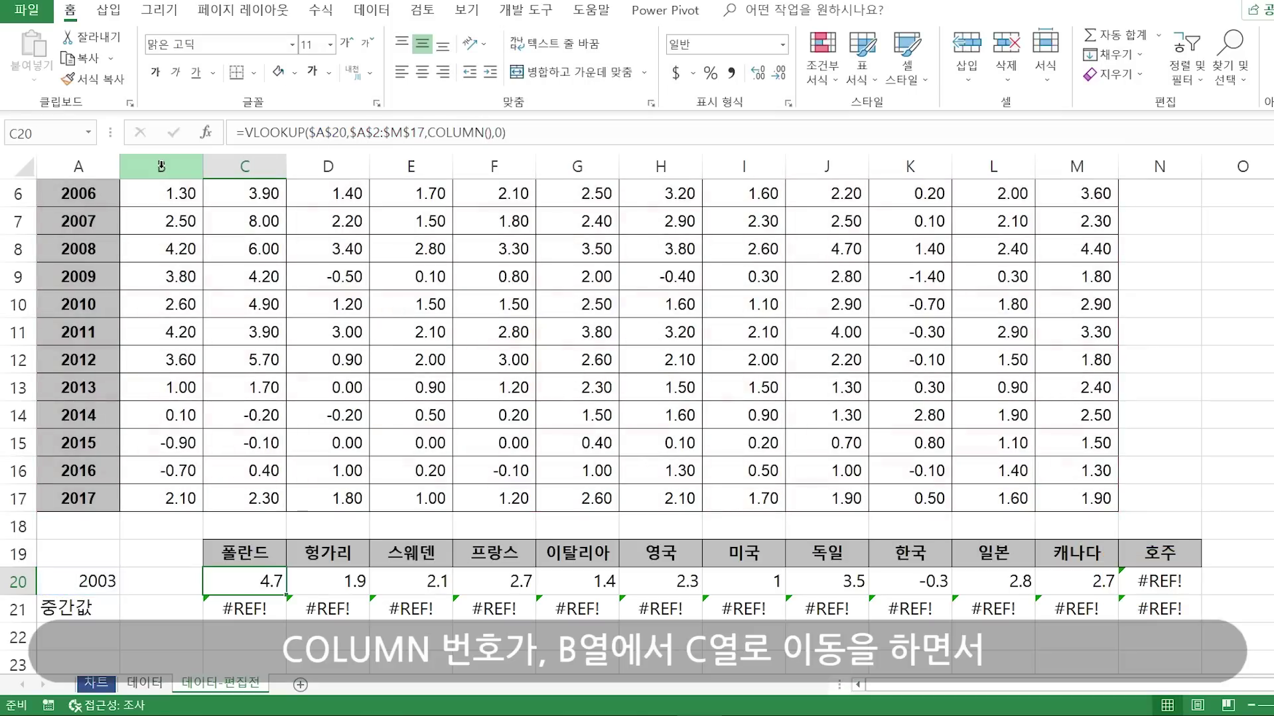
click(161, 166)
click(227, 172)
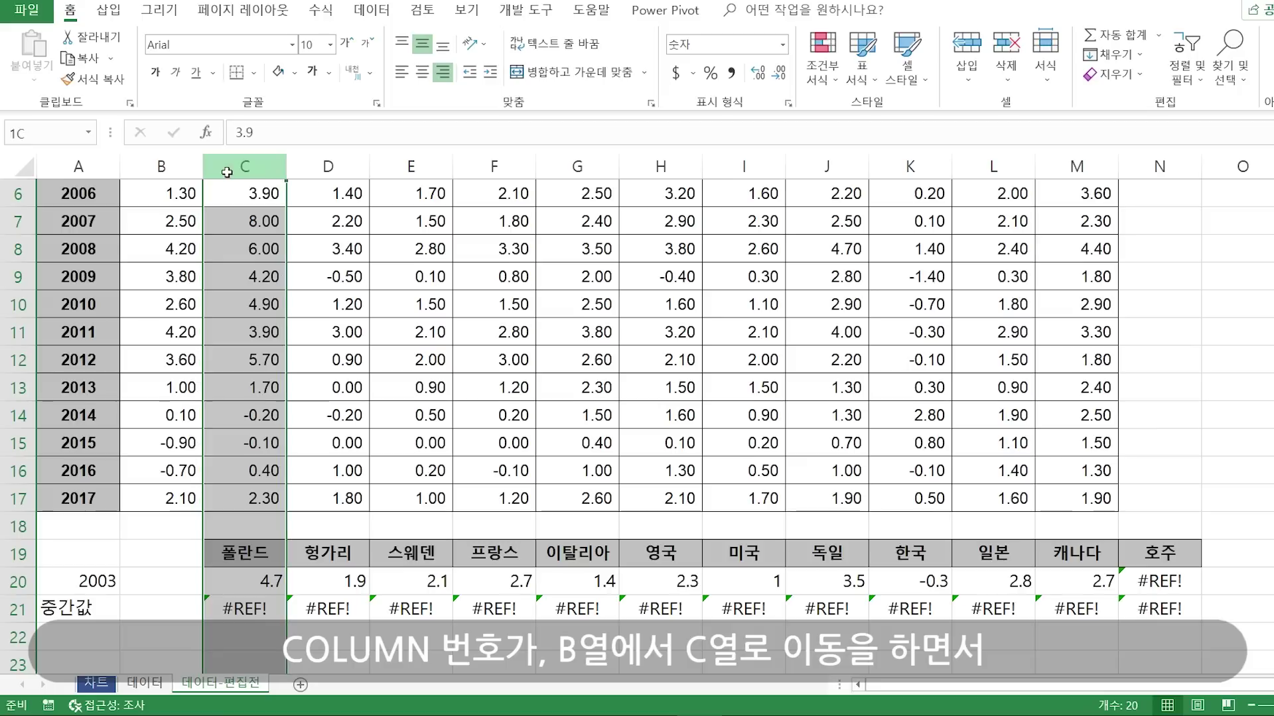
click(246, 522)
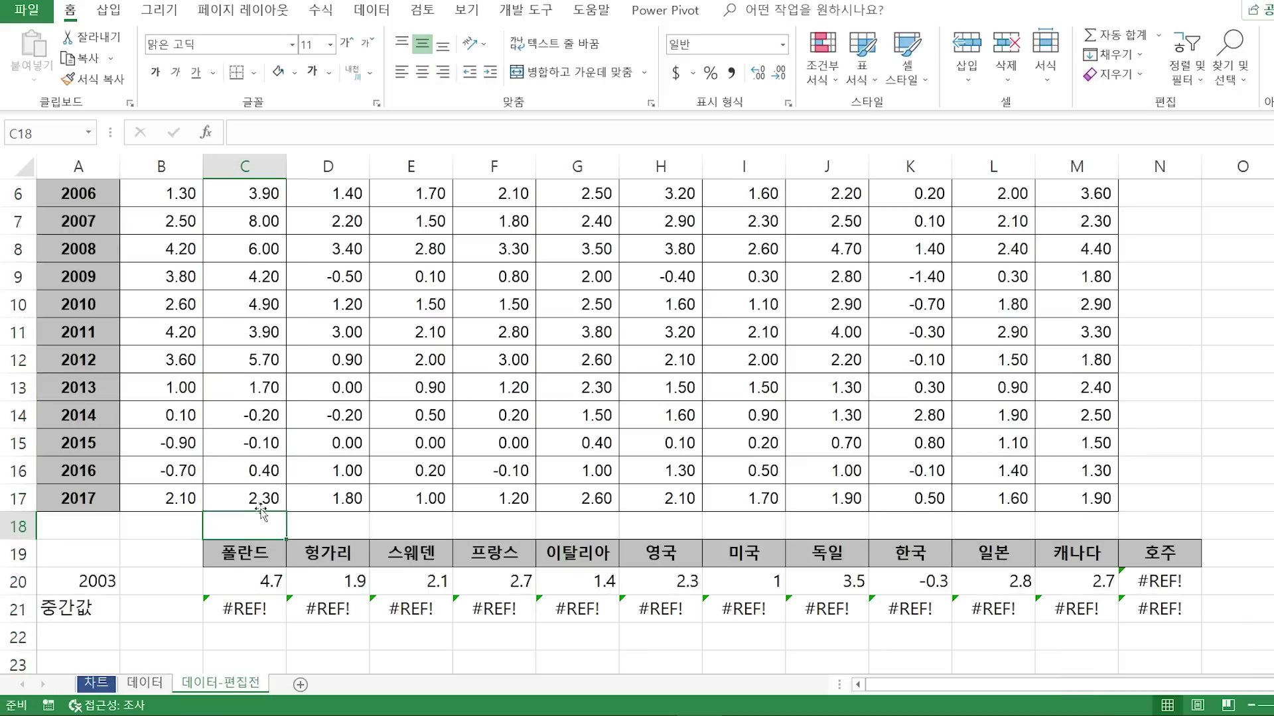
- Enter =COLUMN() in C18, returning 3, and compare C20's lookup with 폴란드's 2003 value 0.7
text(=CLCOLUMN())
key(Return)
key(Return)
click(252, 515)
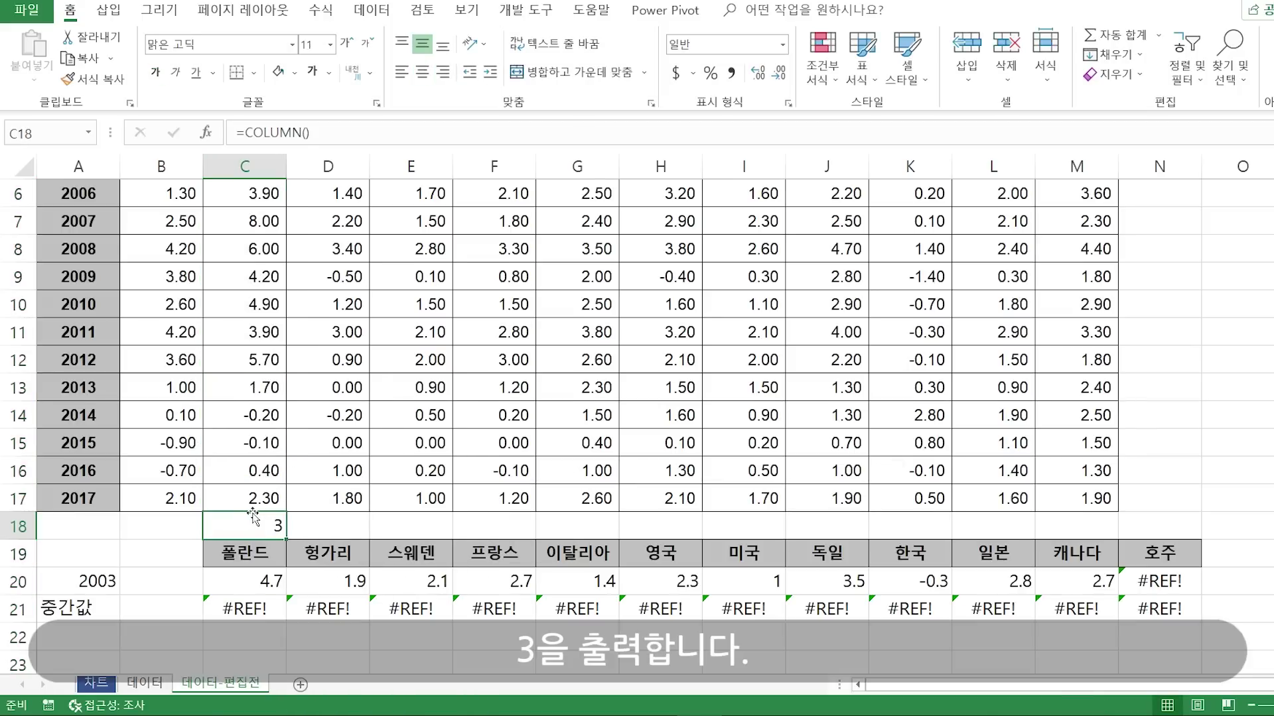
click(254, 579)
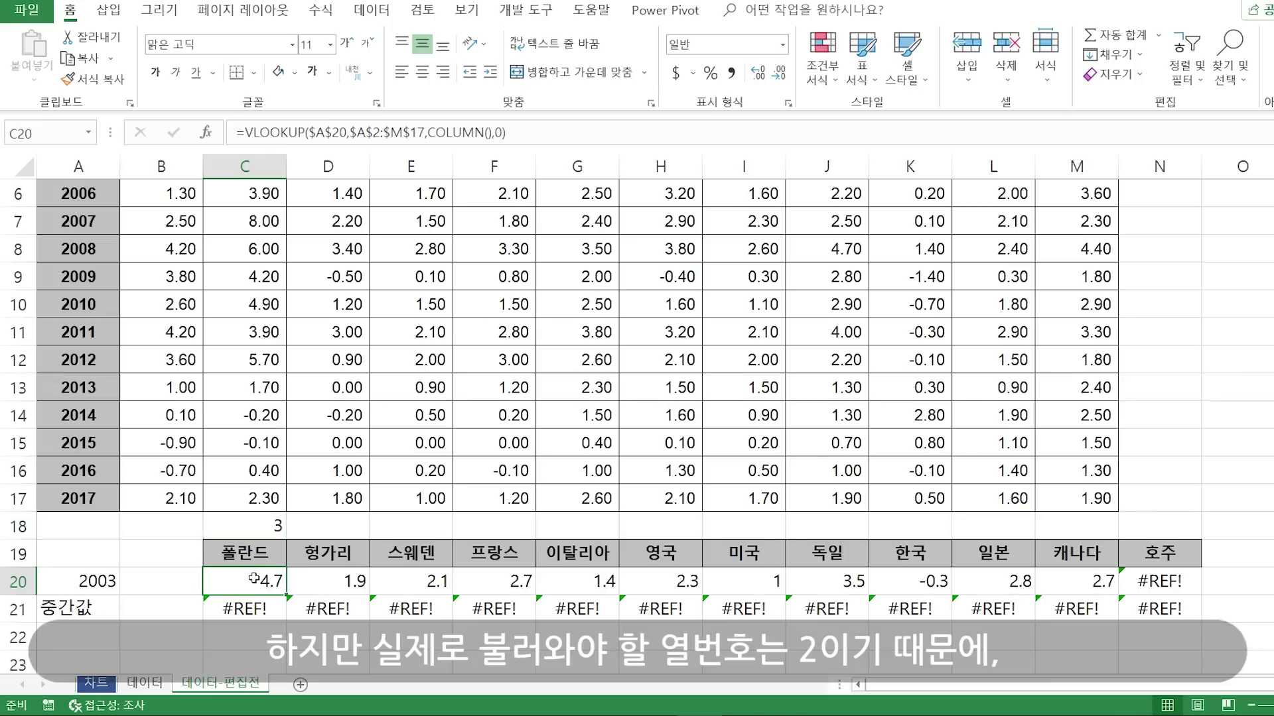
scroll(368, 211, up, 2)
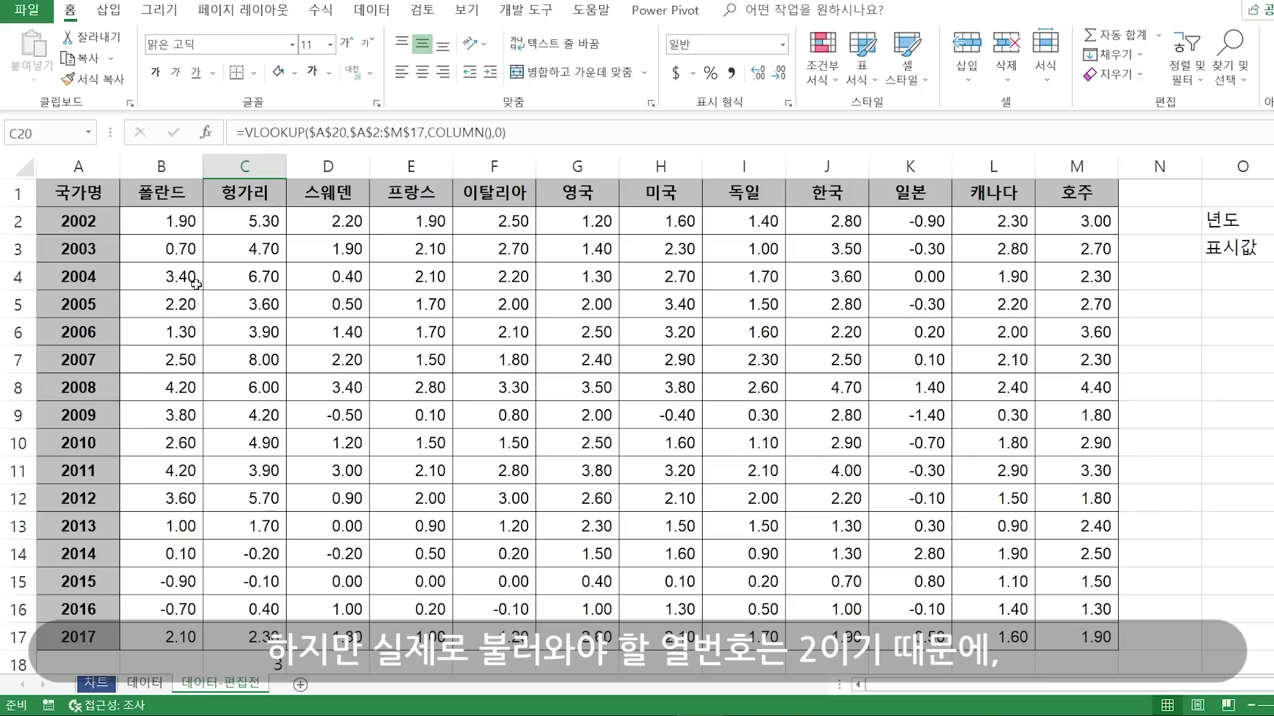
click(178, 247)
scroll(250, 352, down, 5)
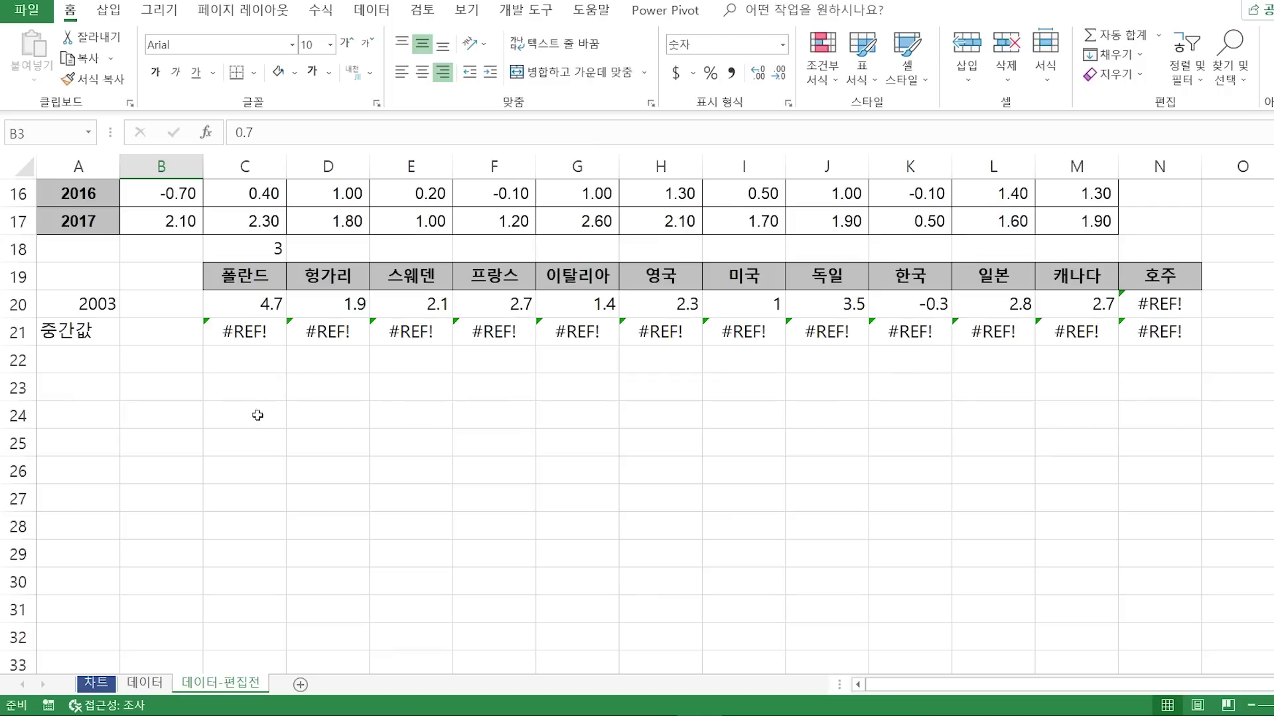
- Change C20's VLOOKUP column index to COLUMN()-1, fill it to N20, and check C21's median
click(260, 305)
click(492, 134)
scroll(562, 260, up, 2)
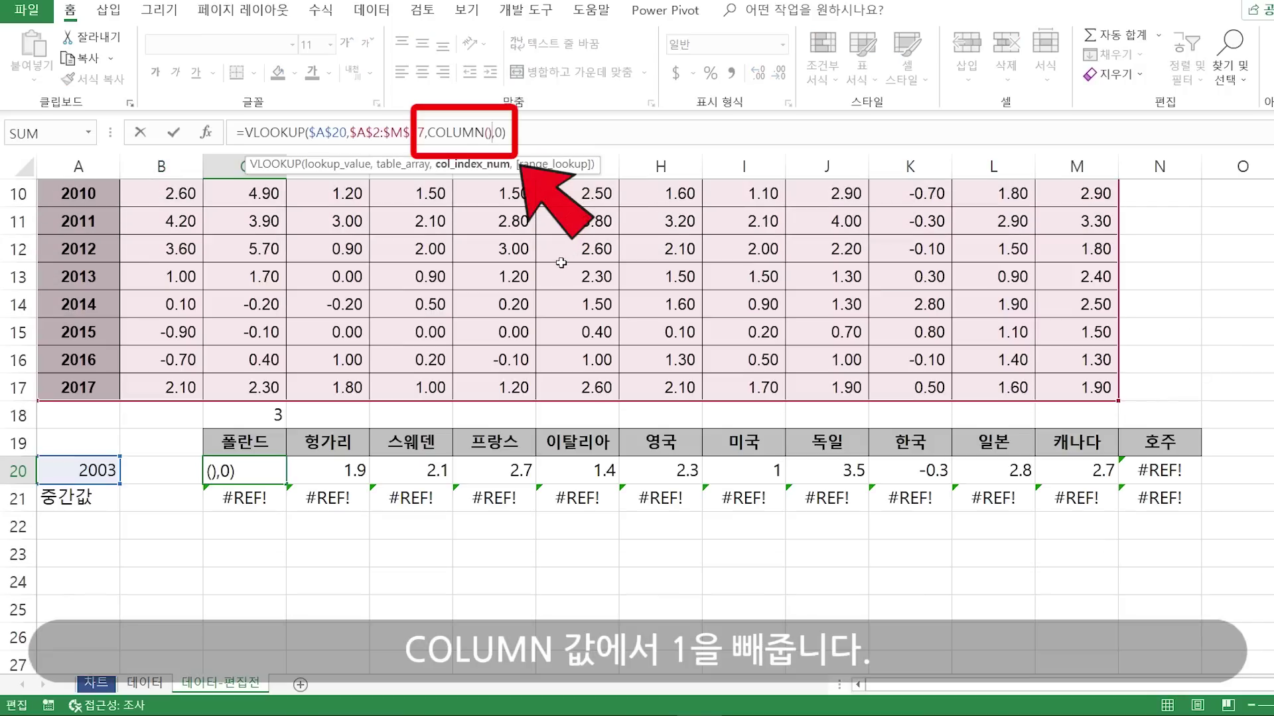
key(Return)
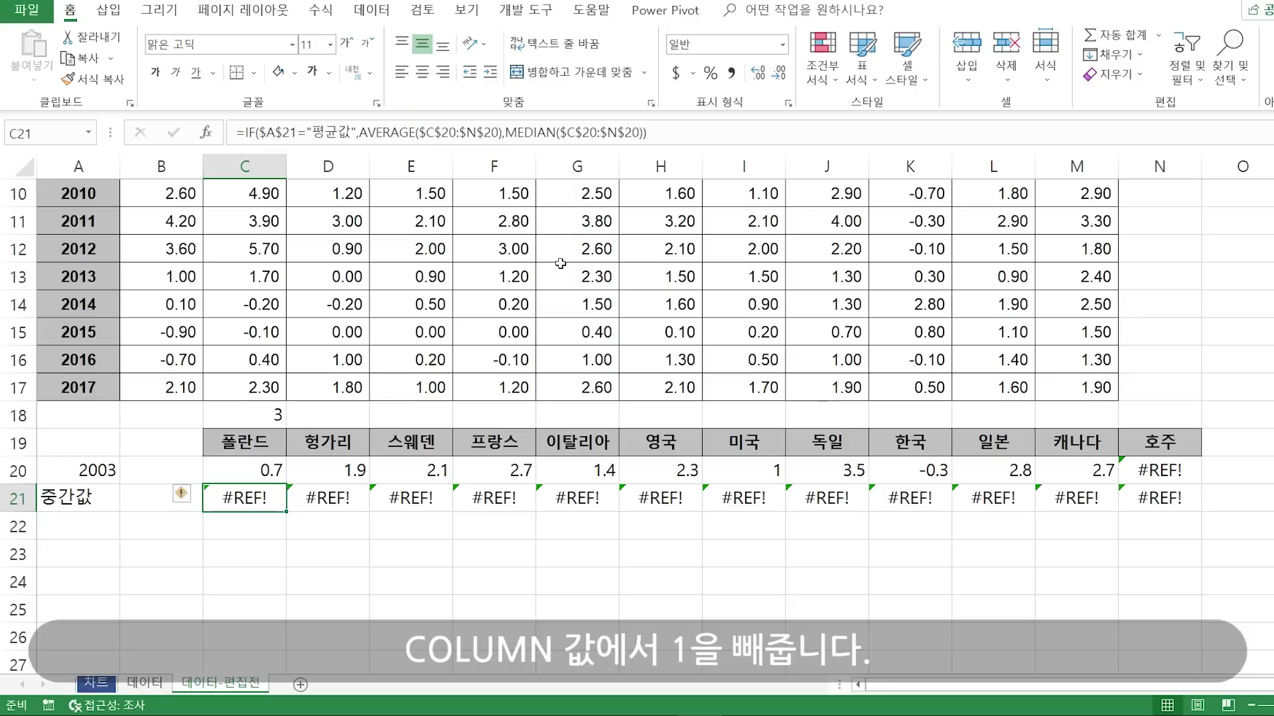
click(268, 477)
drag(294, 486, 1178, 474)
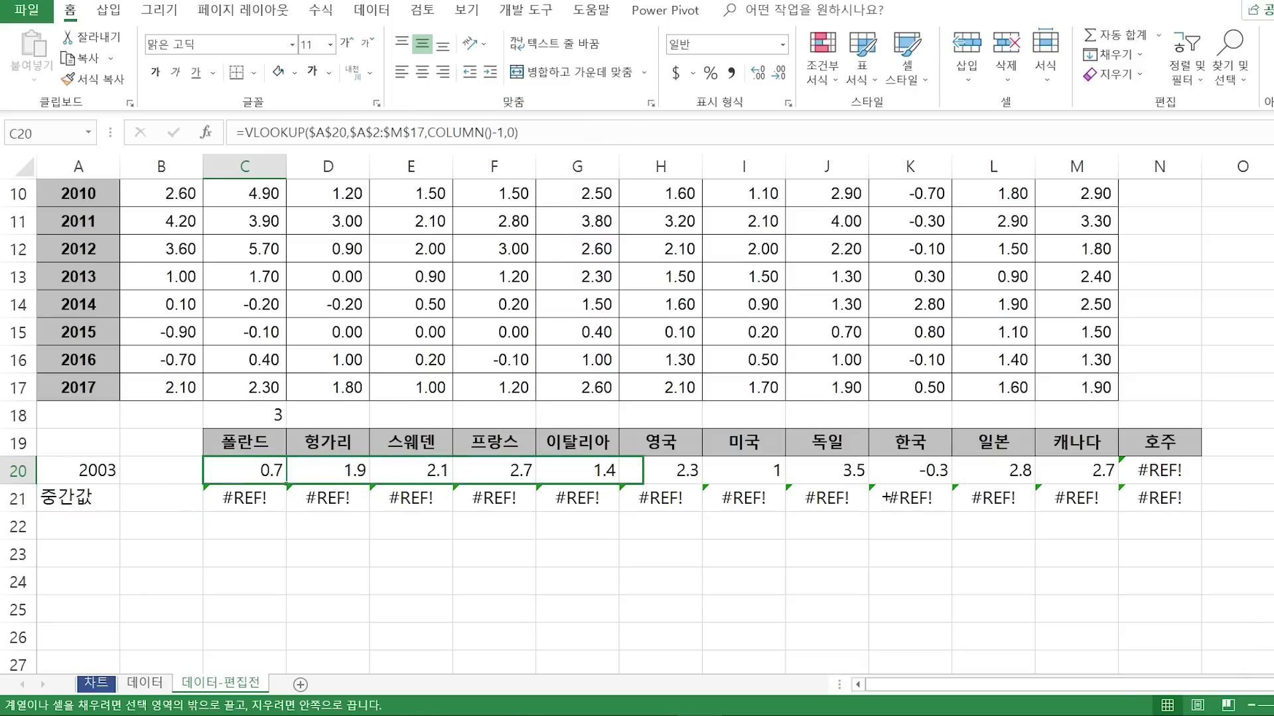
click(252, 497)
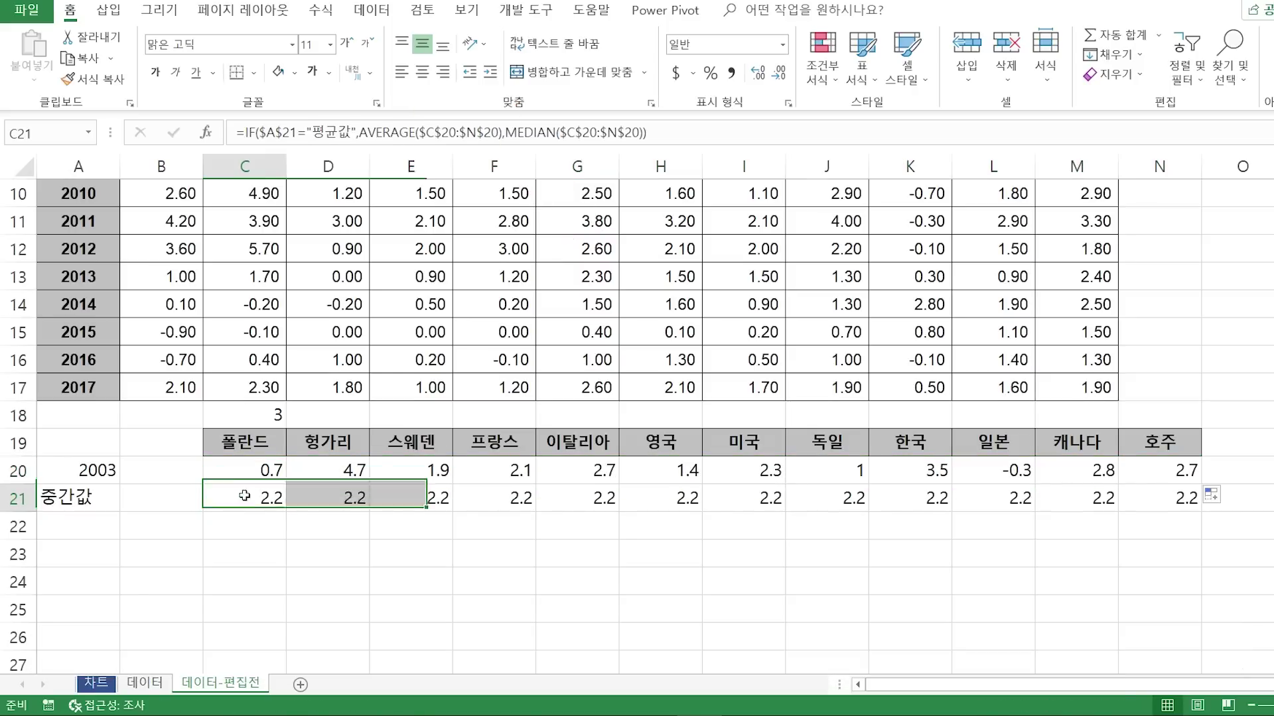
click(398, 132)
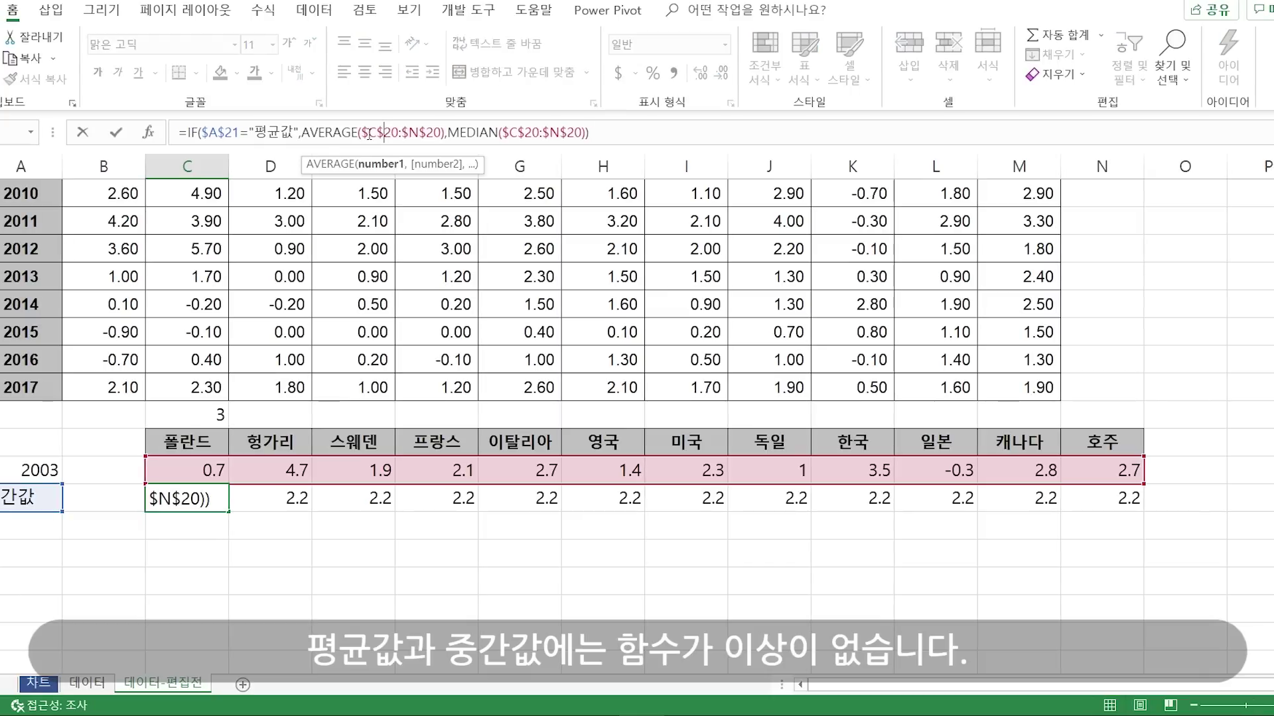
- Extend the median formula from N21 into helper cell O21
key(Escape)
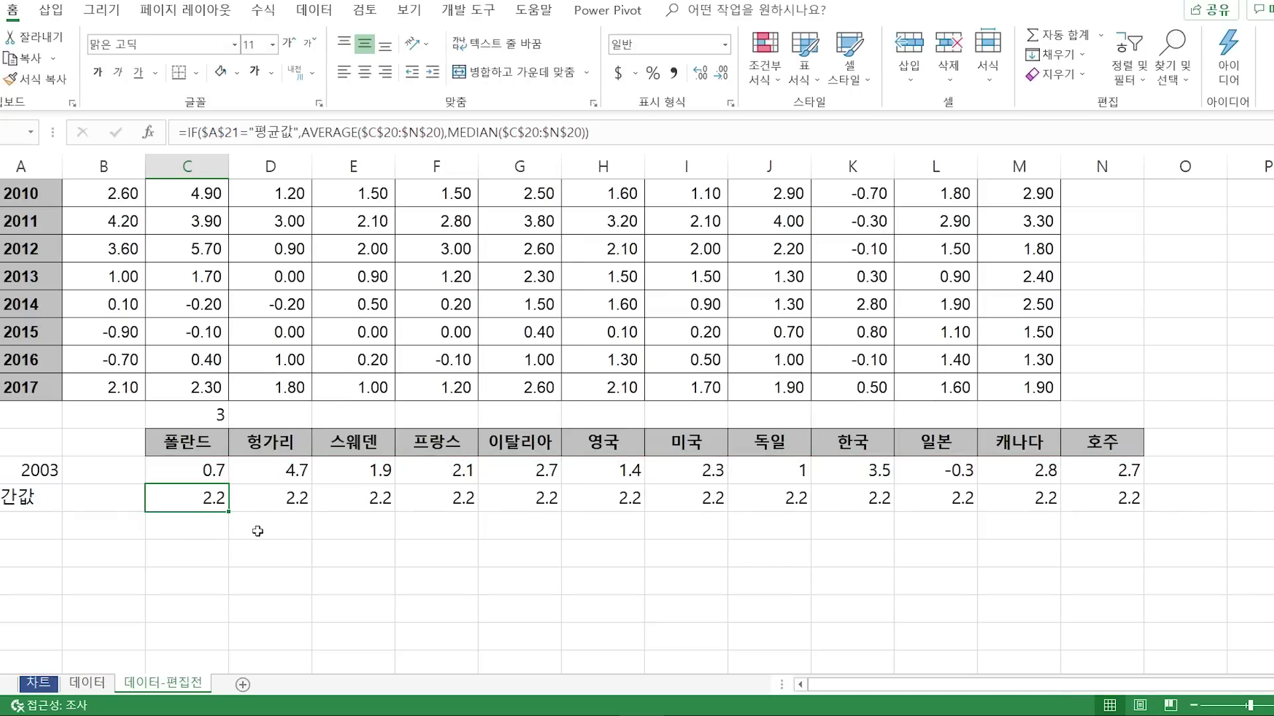
drag(229, 509, 97, 512)
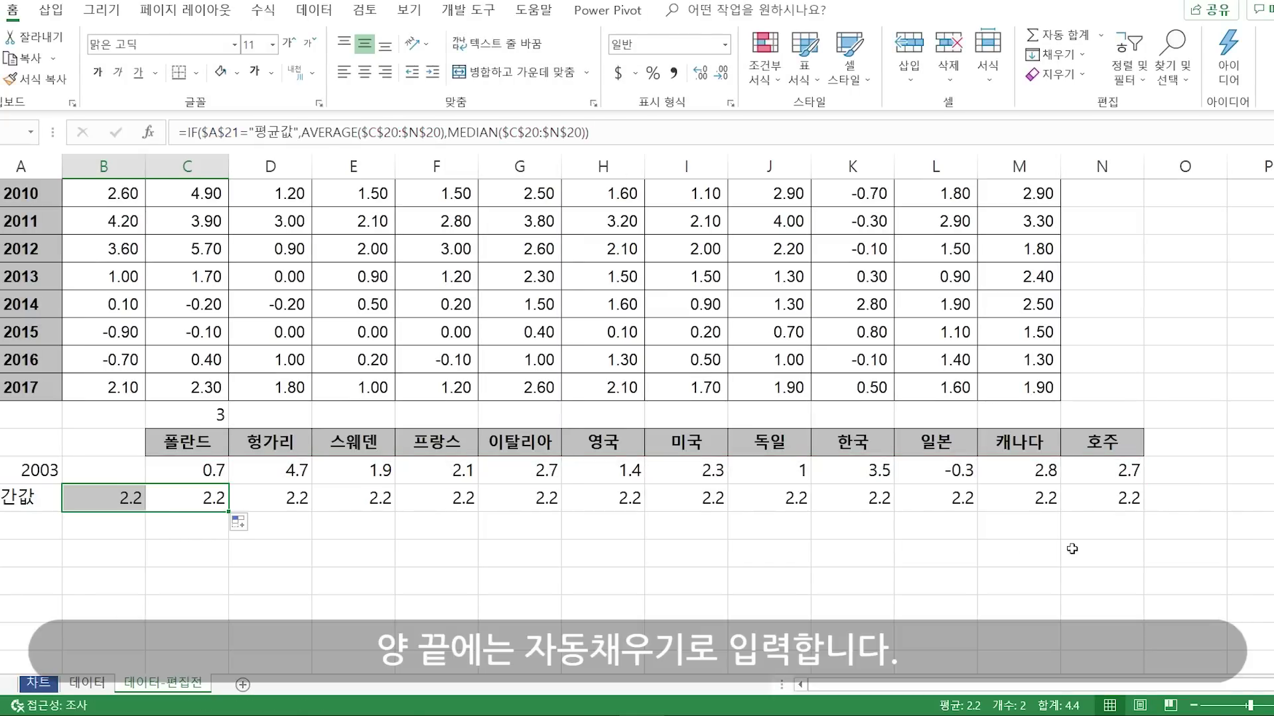
click(1106, 494)
drag(1147, 509, 1211, 507)
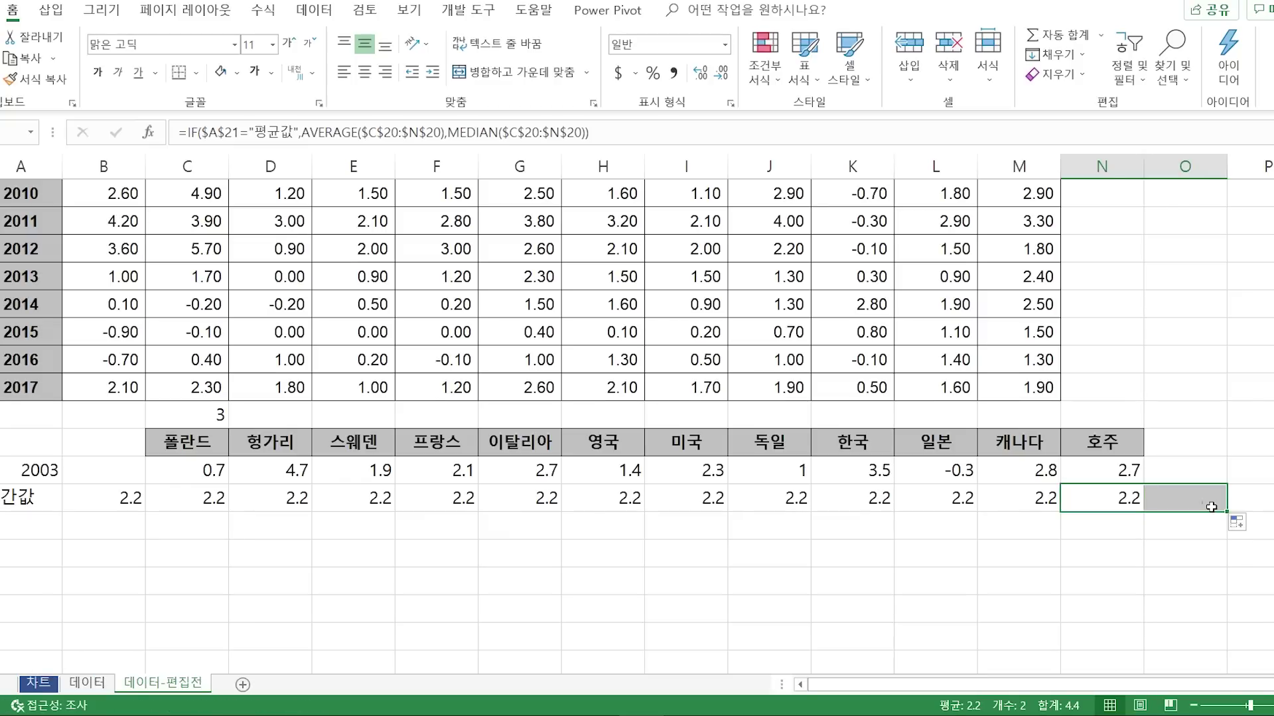
- Enter 0 in helper cells B20 and O20, then select the block B20:O21
click(113, 470)
text(0)
click(660, 472)
click(1194, 497)
double_click(1193, 476)
text(0)
click(1186, 471)
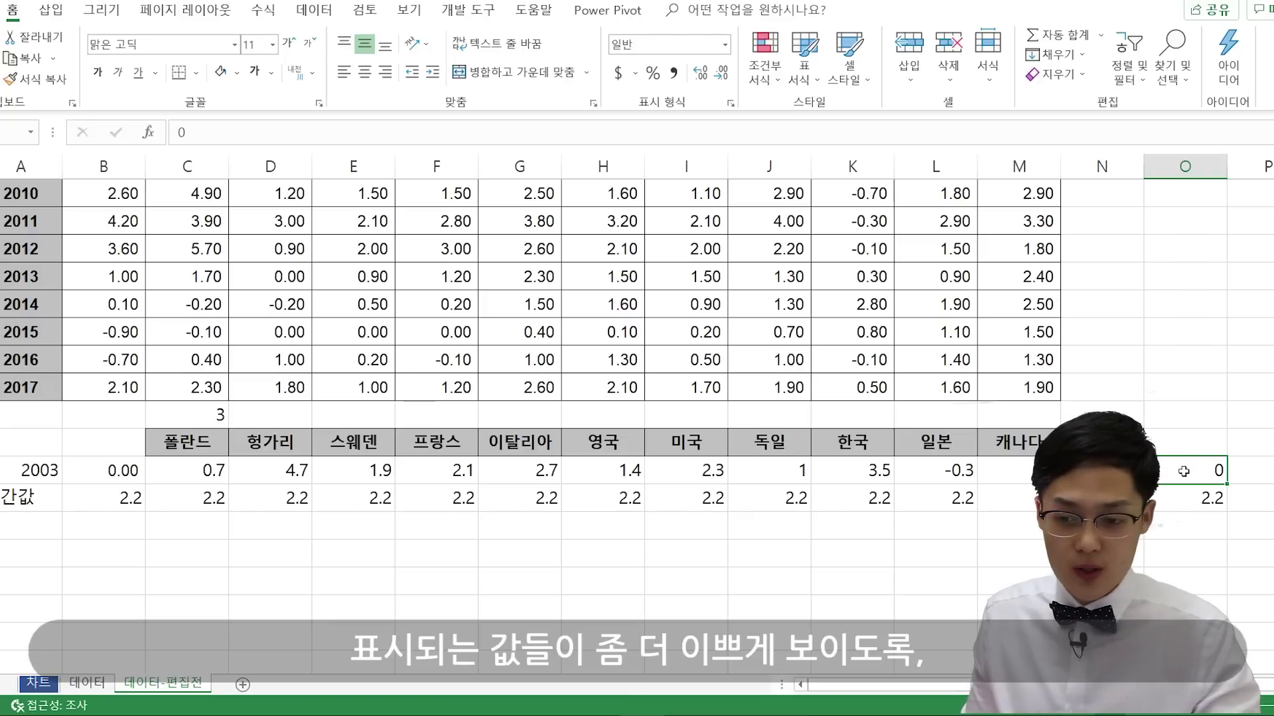
shift+click(125, 499)
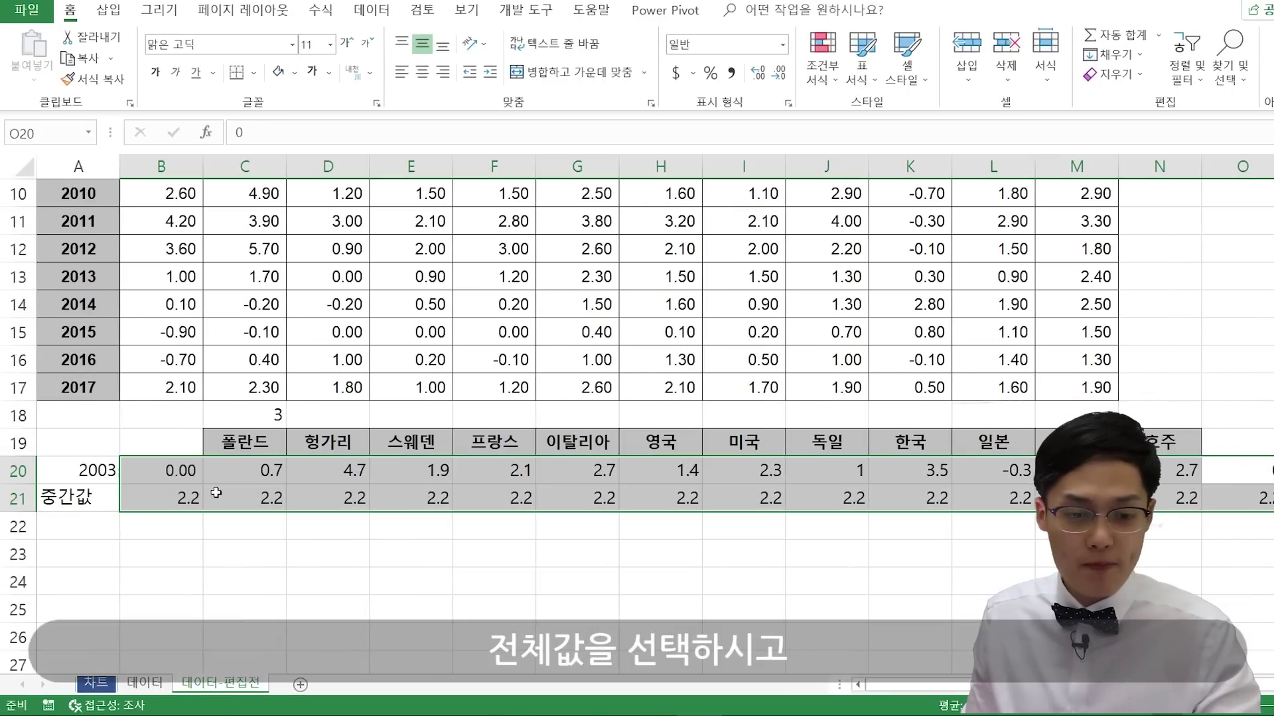
- Format the block as Number with 1 decimal and black minus-sign negatives
right_click(216, 493)
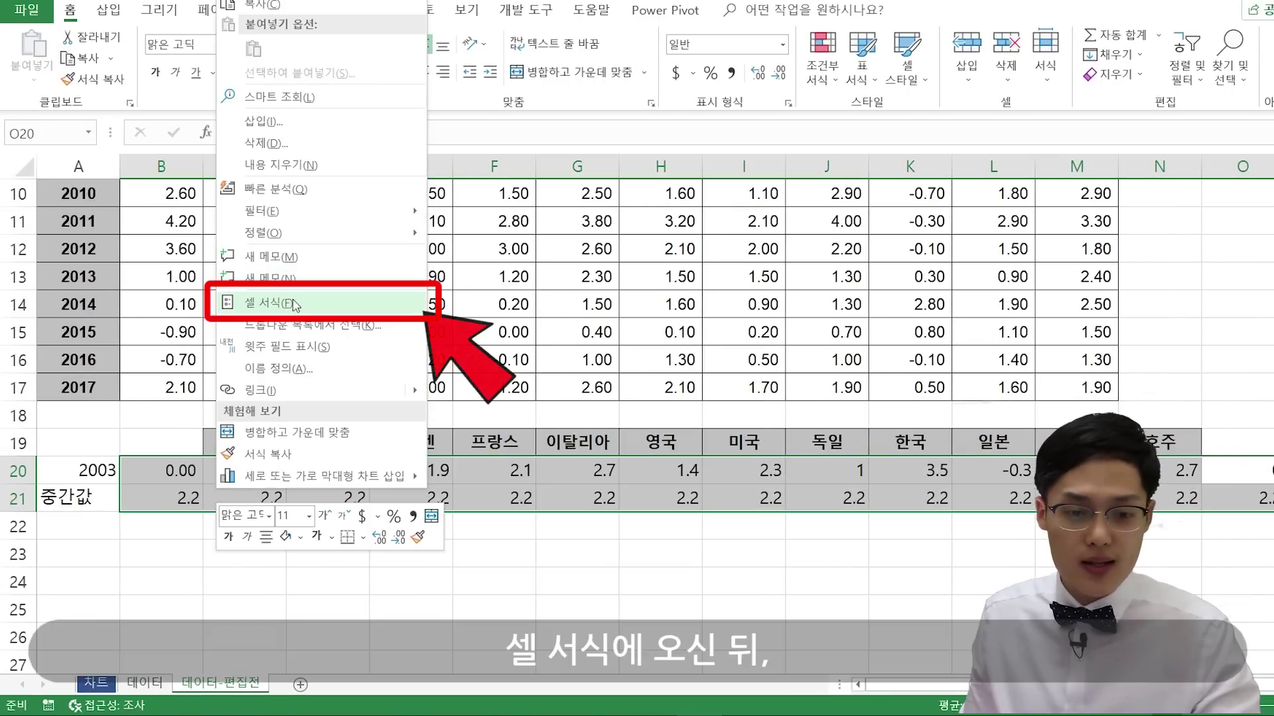
click(294, 304)
click(72, 141)
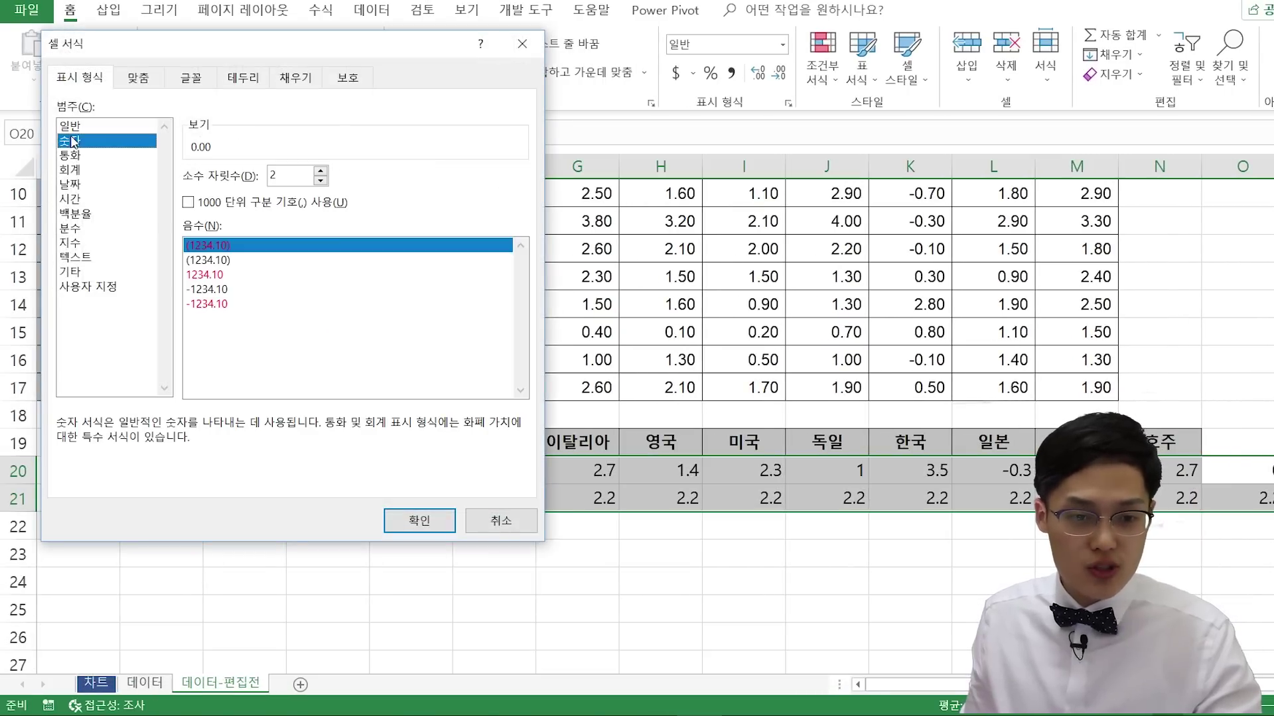
click(228, 290)
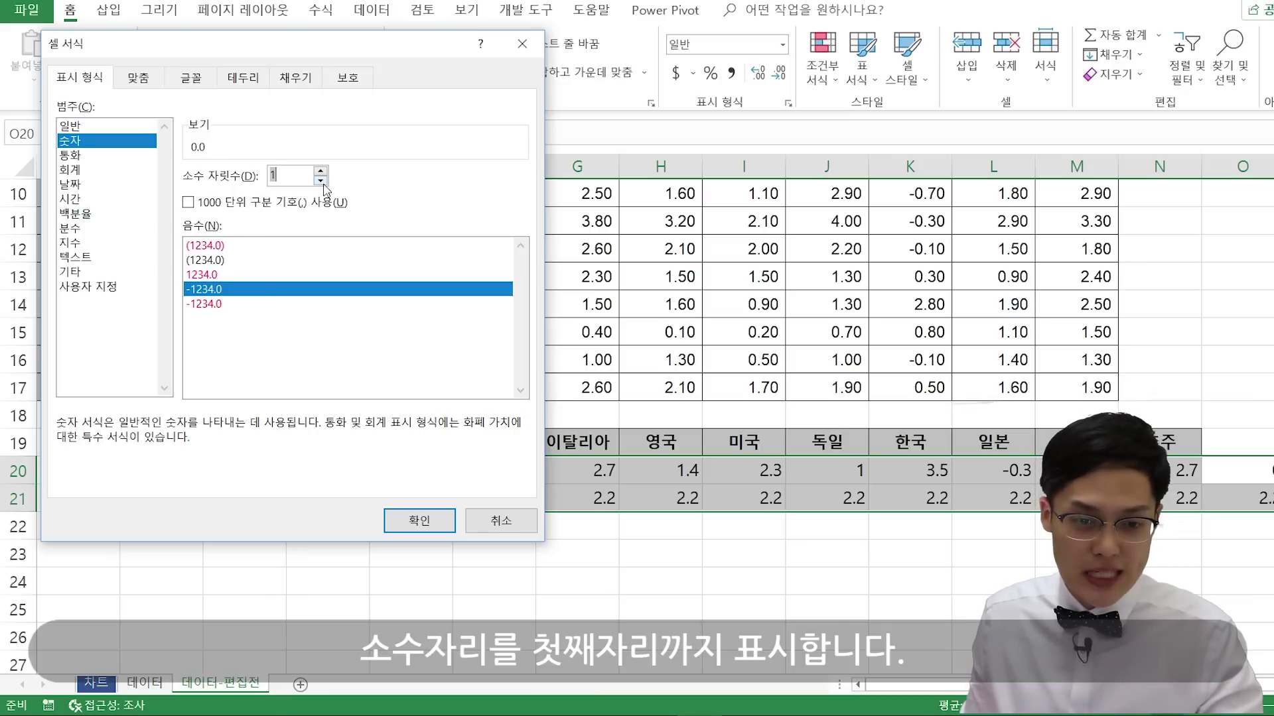
click(410, 518)
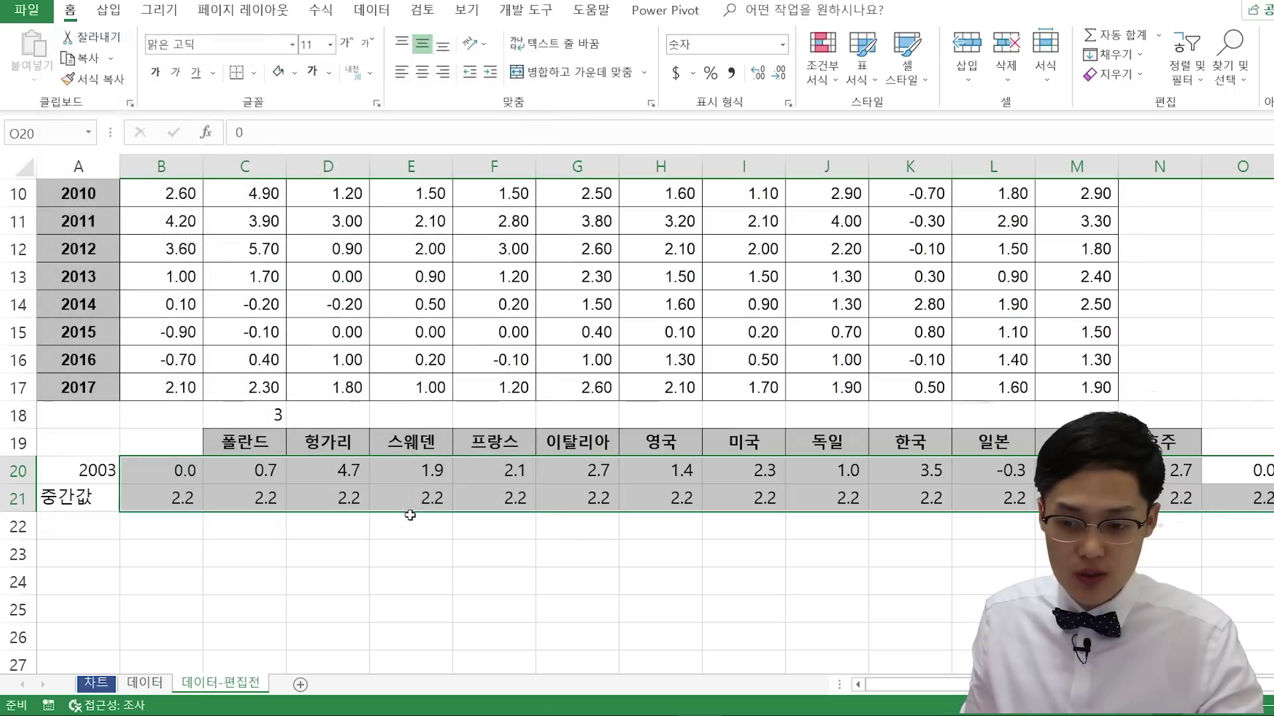
- Give the median row B21:O21 the custom number format 0.0"%"
click(155, 497)
drag(153, 497, 1261, 472)
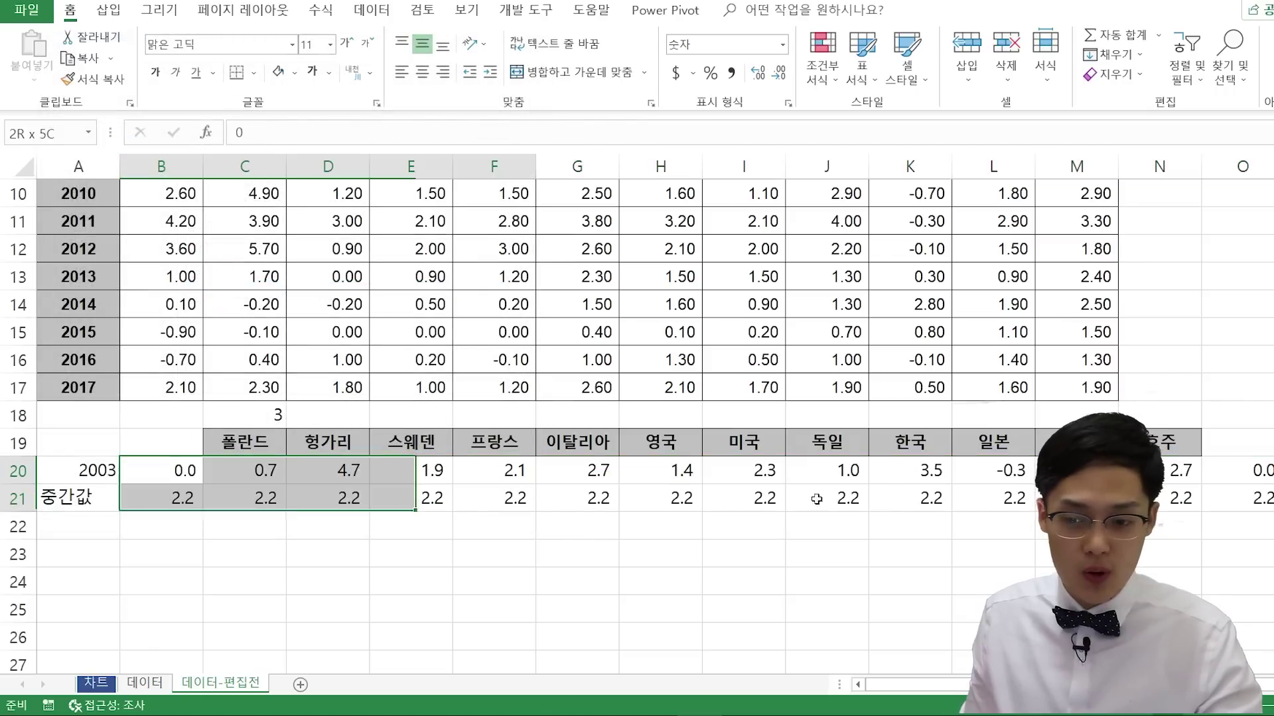
click(1263, 472)
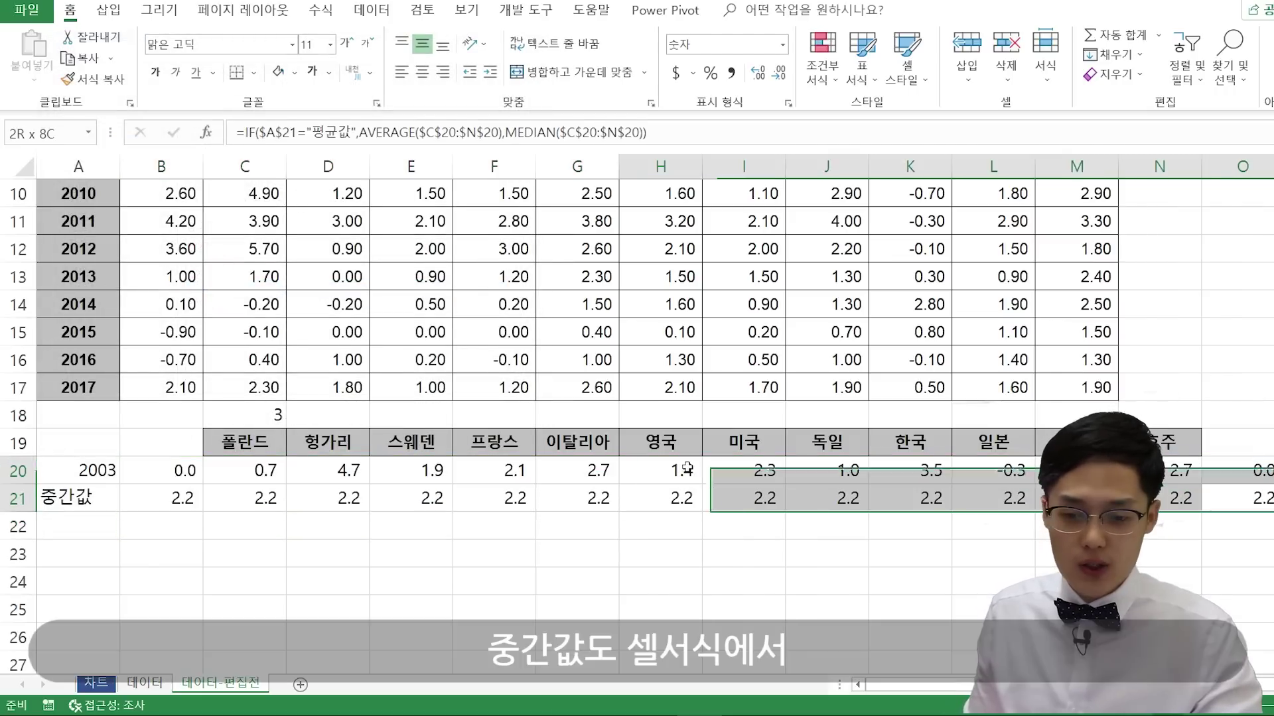
drag(1266, 494, 191, 498)
right_click(192, 497)
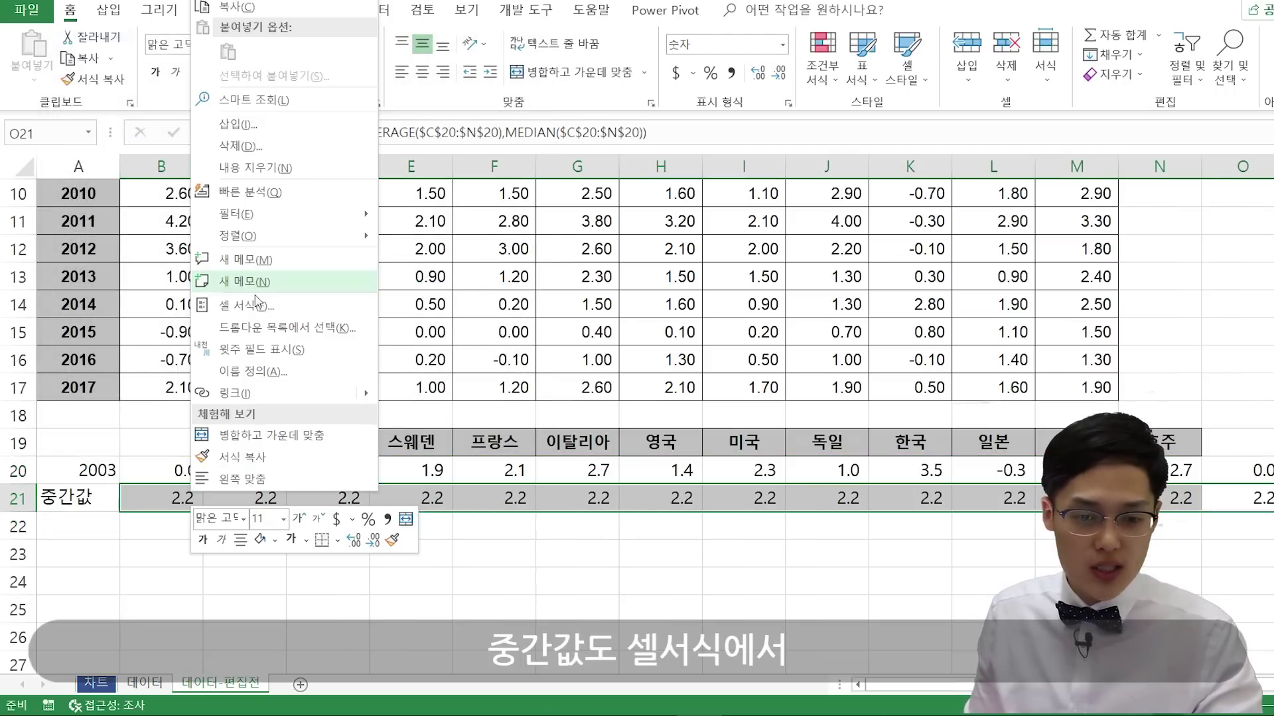
click(245, 305)
click(56, 298)
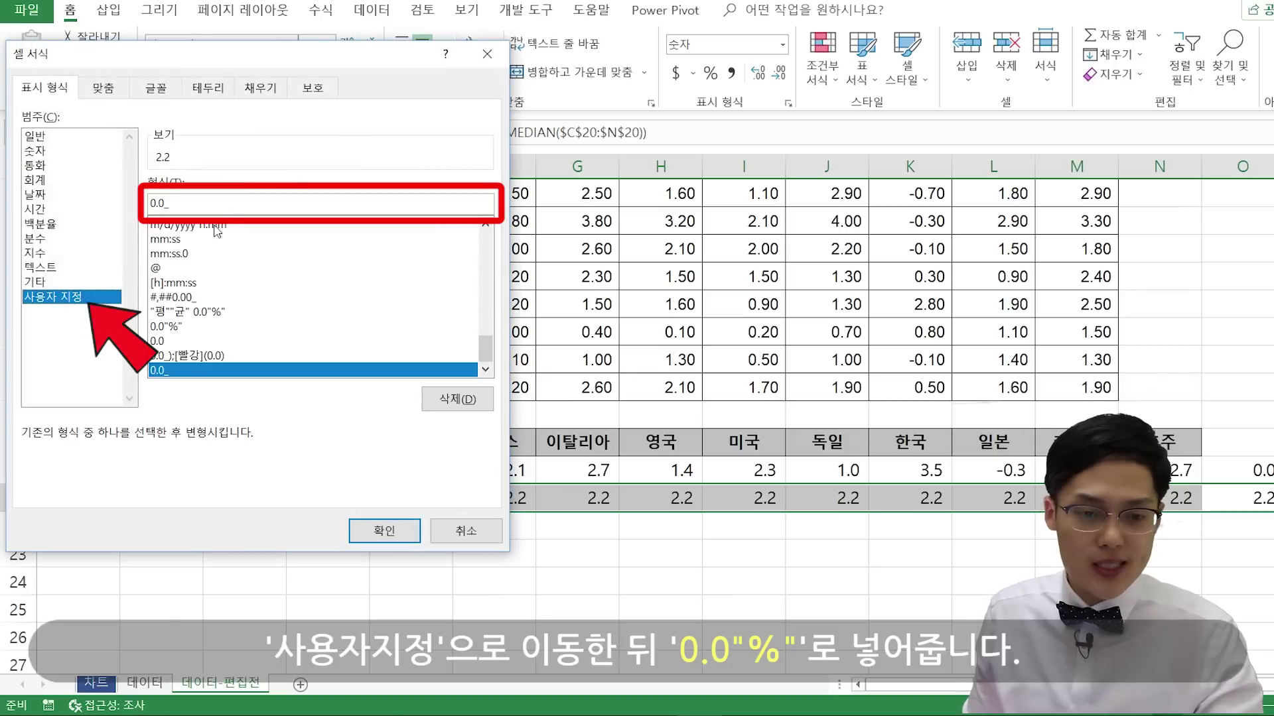
click(229, 204)
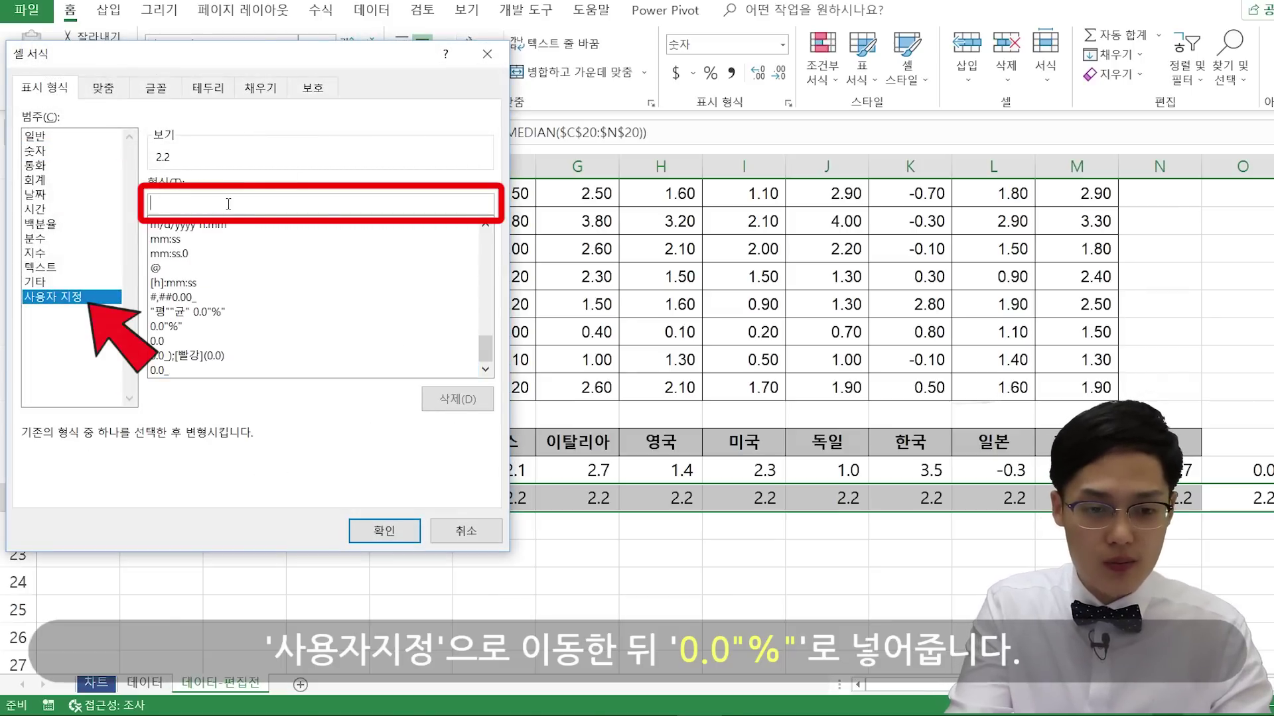
text(0.0"%")
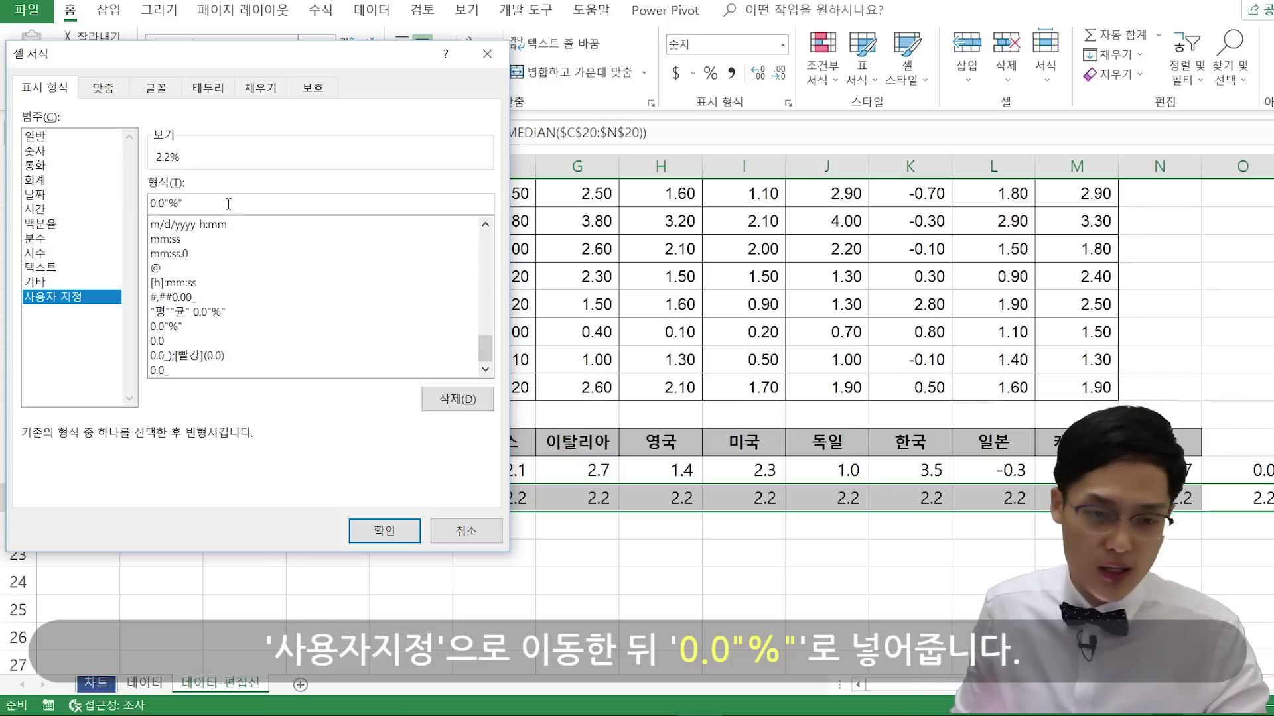
click(384, 530)
drag(153, 497, 258, 499)
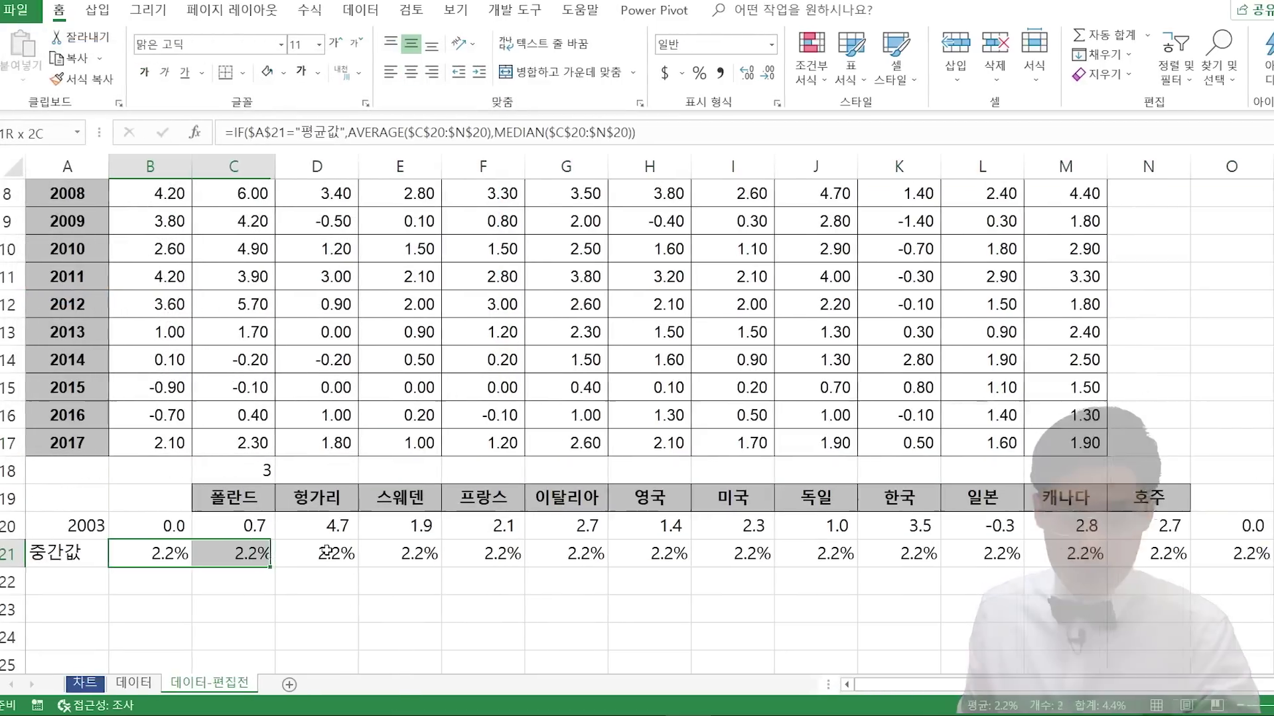
- Label helper cells B19 and O19 as 보조, then select the table A19:O21 for charting
drag(326, 551, 1187, 550)
click(1147, 554)
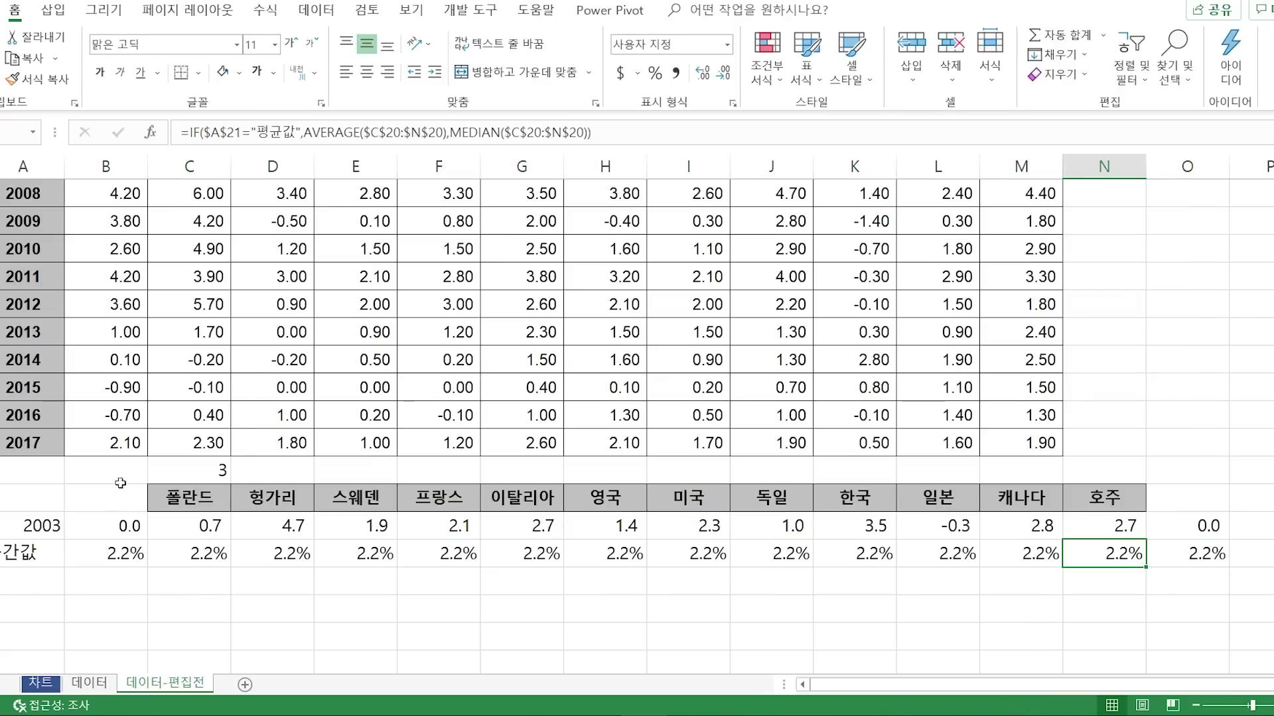
click(93, 504)
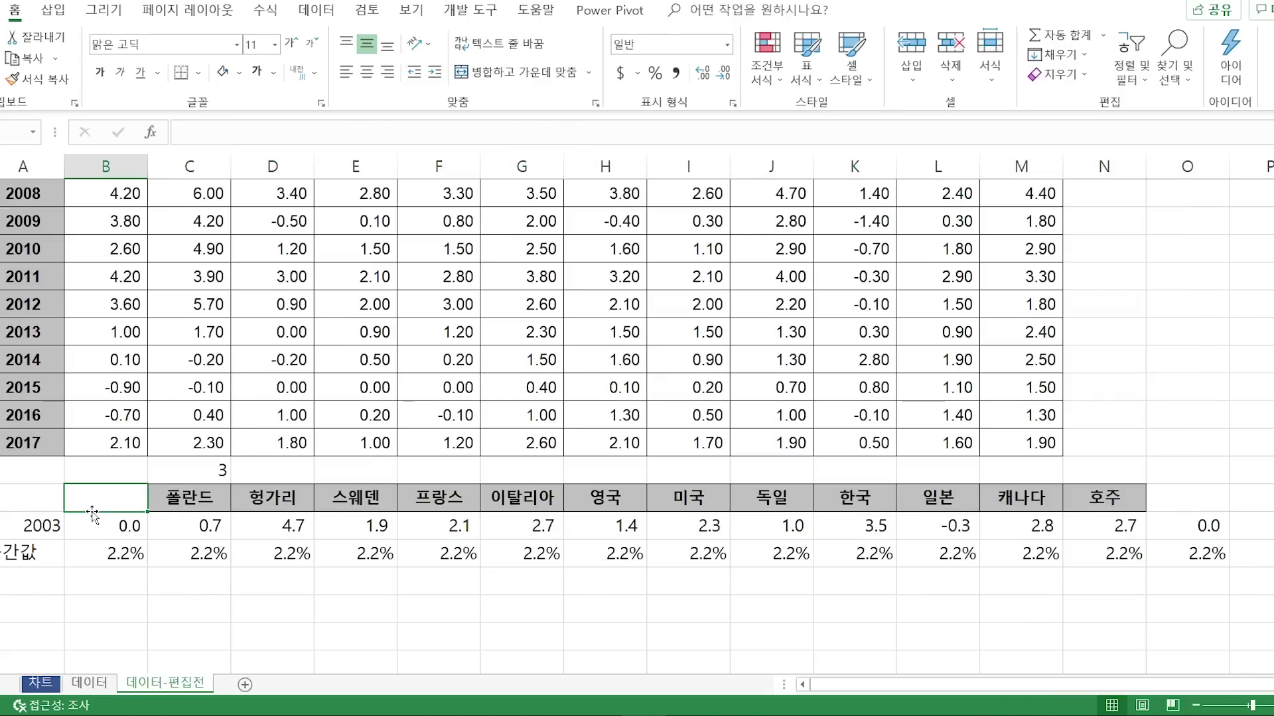
text(QH)
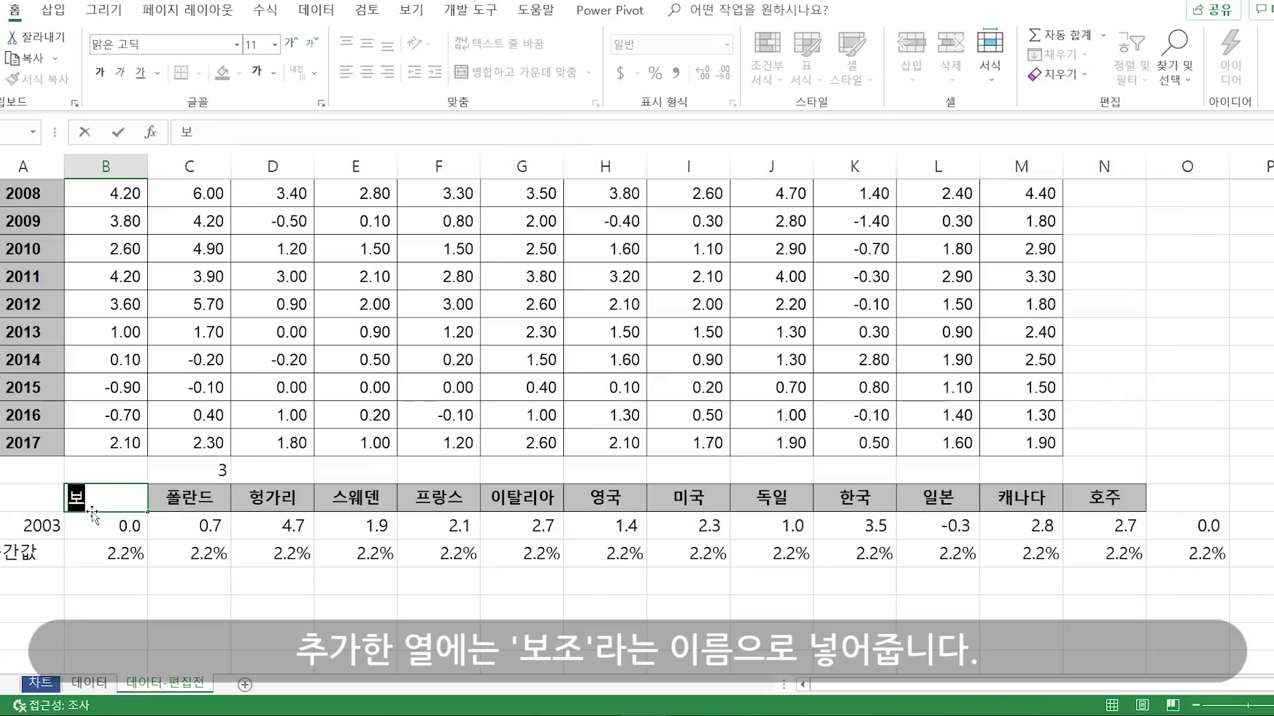
text(조)
key(Tab)
click(1194, 525)
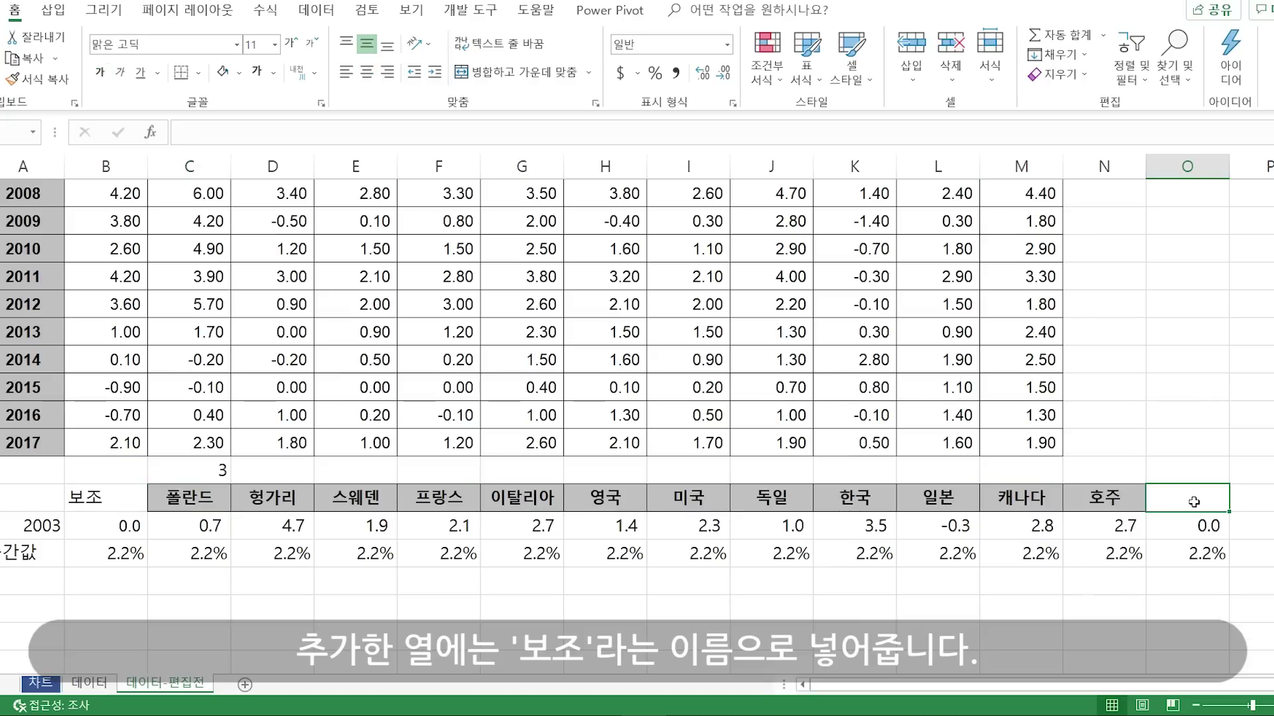
click(1192, 496)
text(보조)
key(Return)
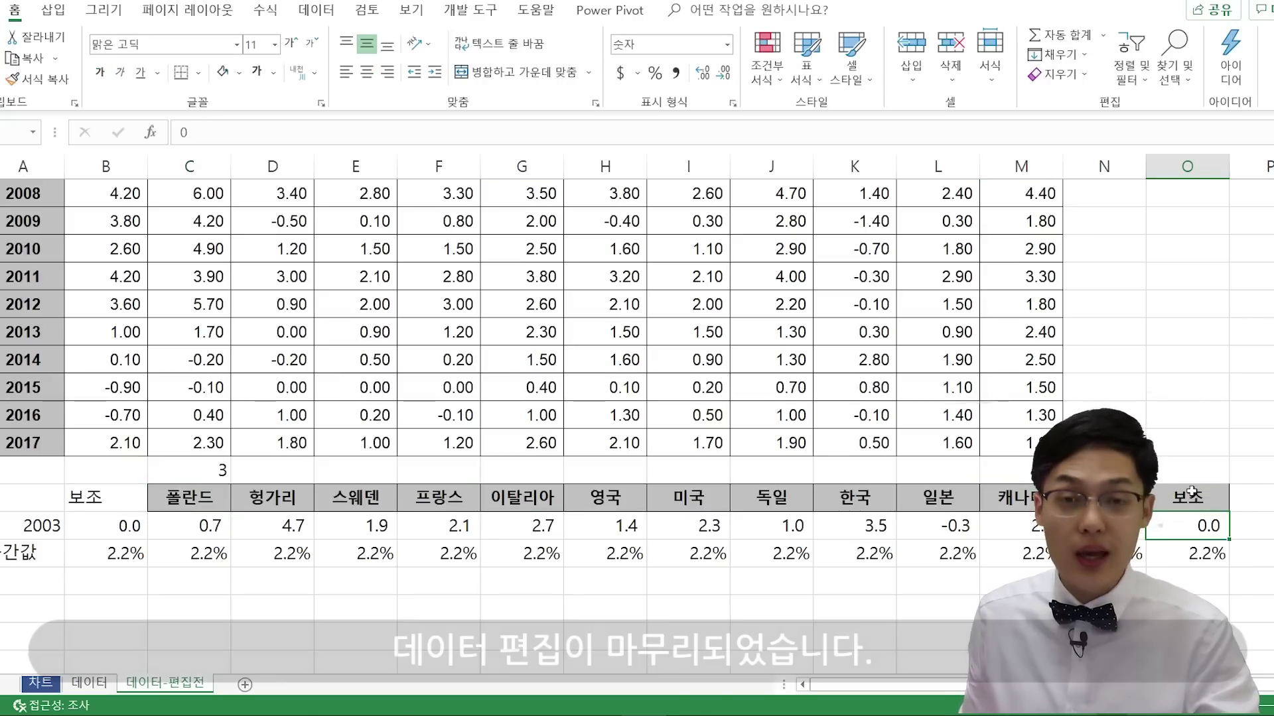
drag(34, 498, 1184, 538)
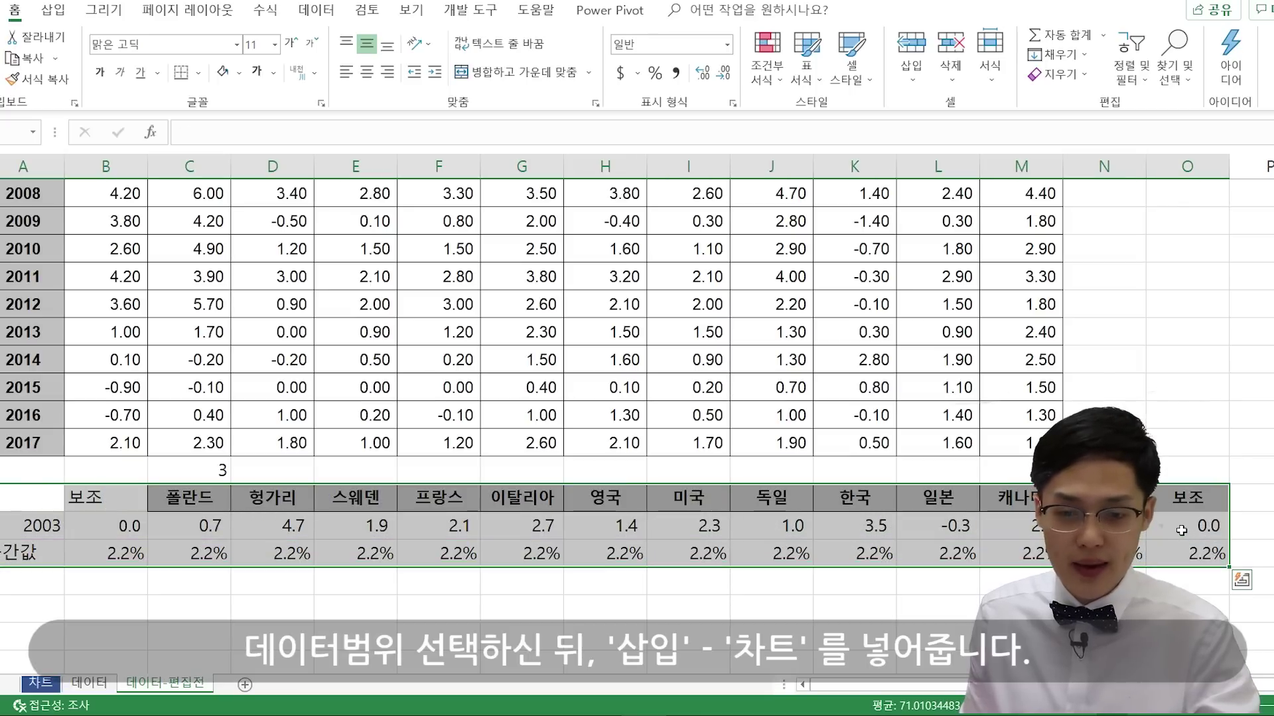
click(53, 9)
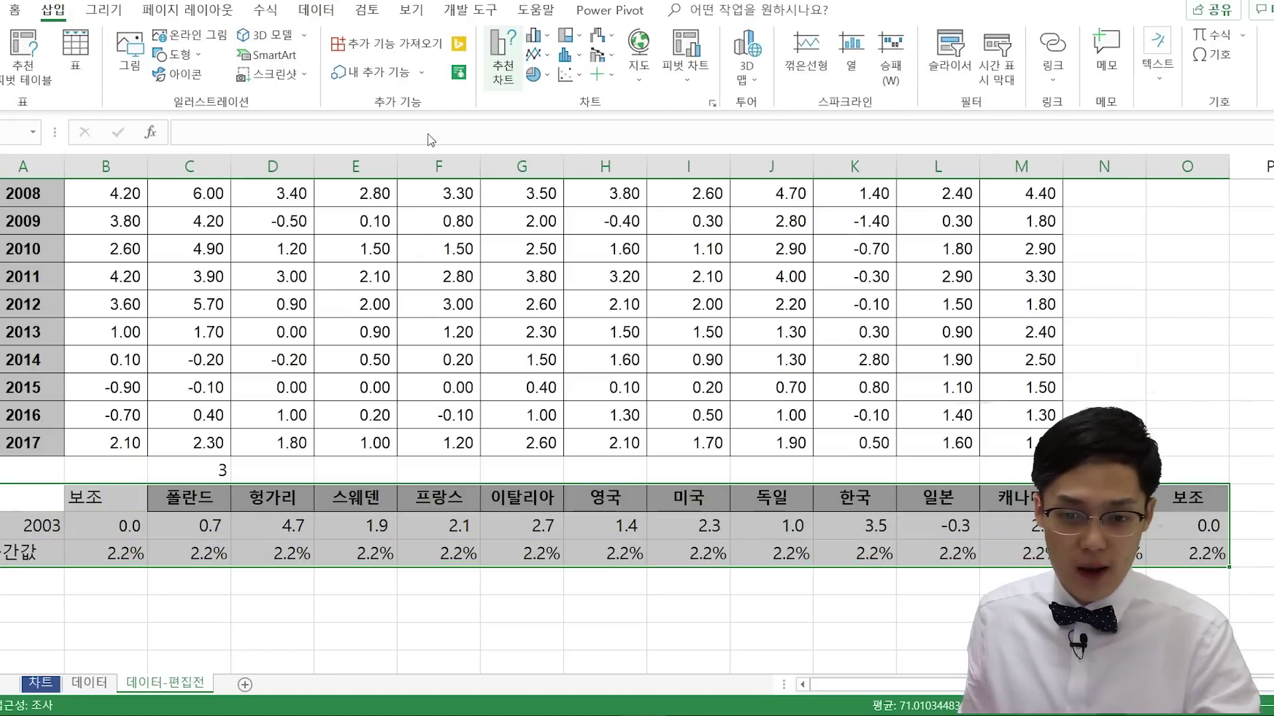
- Insert the recommended column chart with median line and move it beside the data
click(506, 82)
click(834, 587)
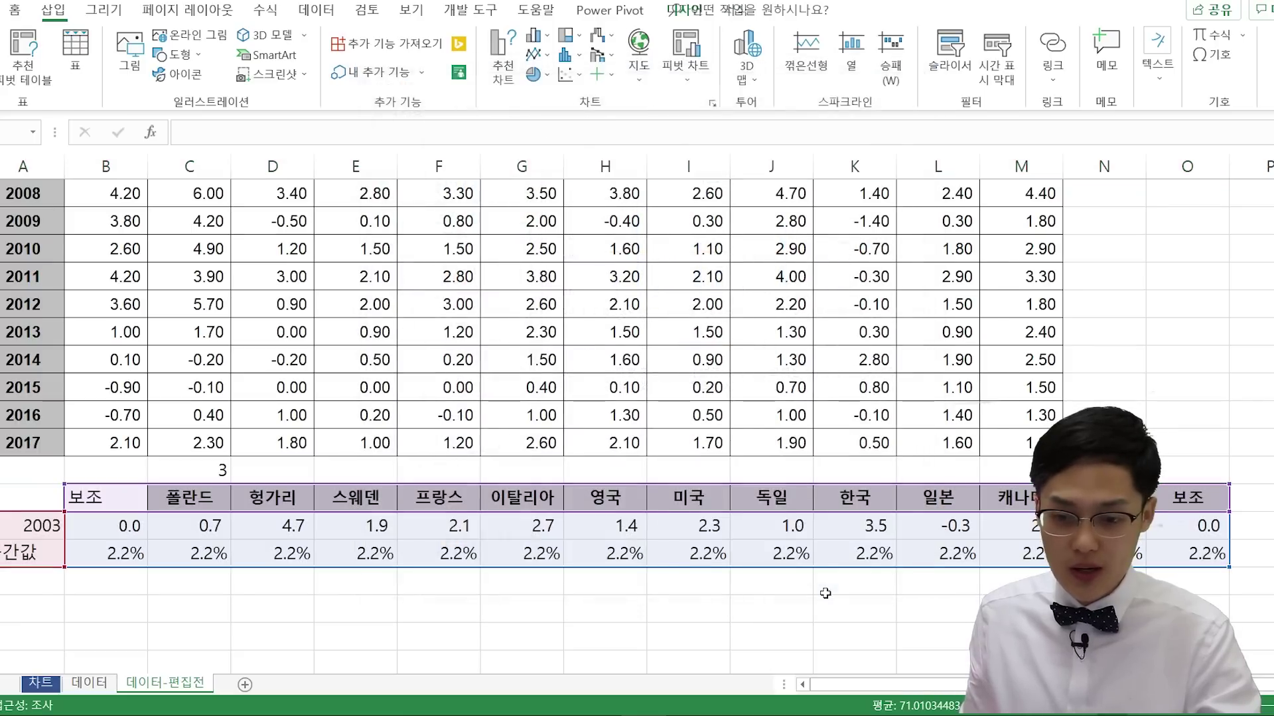
drag(520, 280, 736, 197)
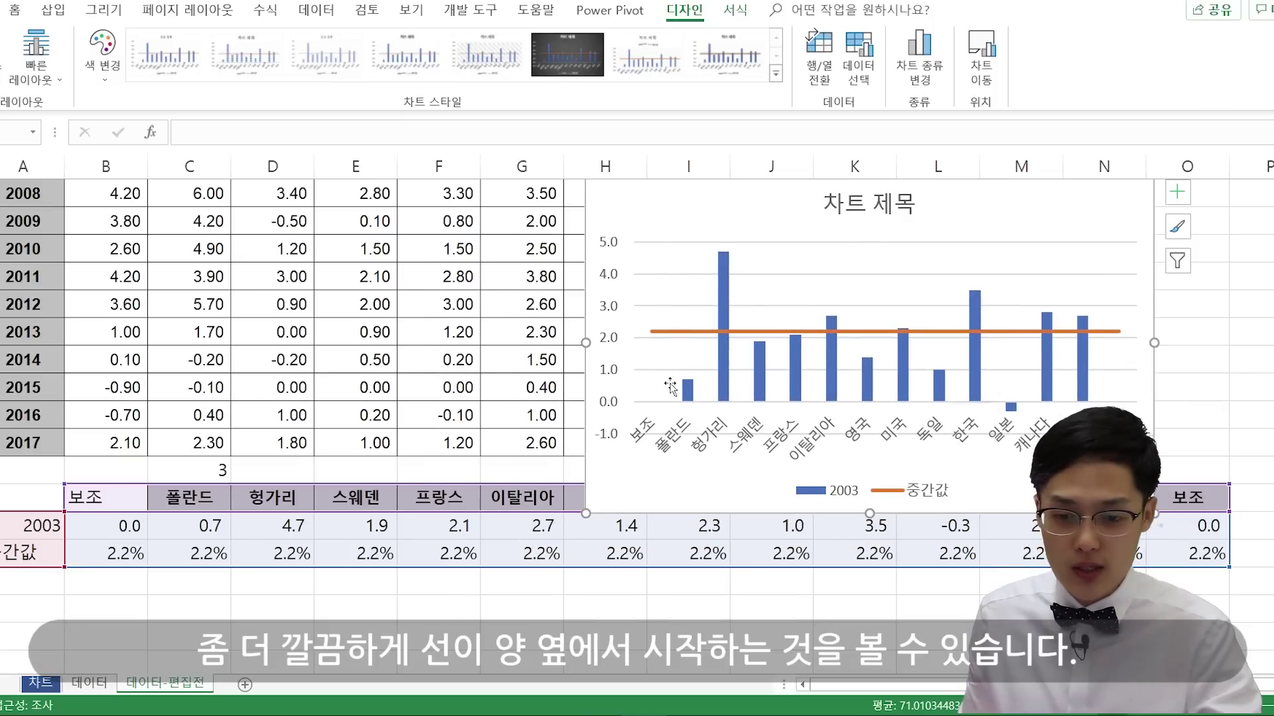
click(1247, 305)
scroll(862, 332, up, 3)
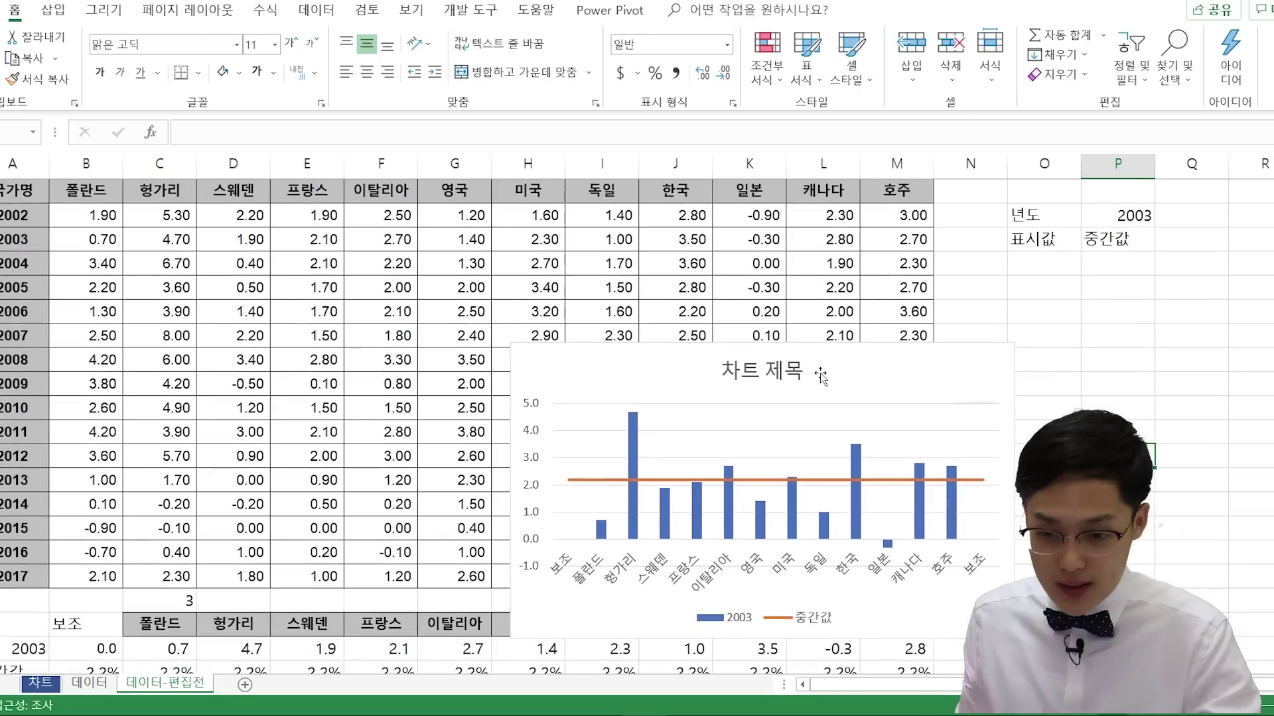
click(772, 351)
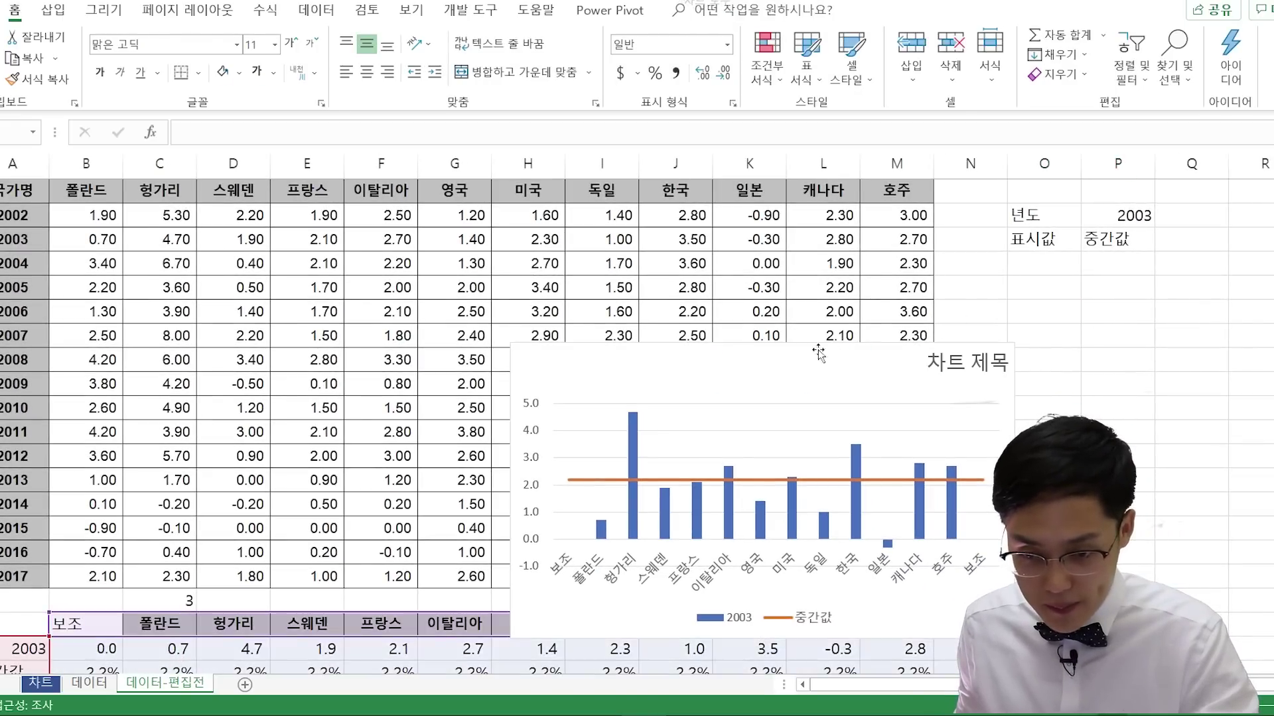
drag(806, 350, 1270, 285)
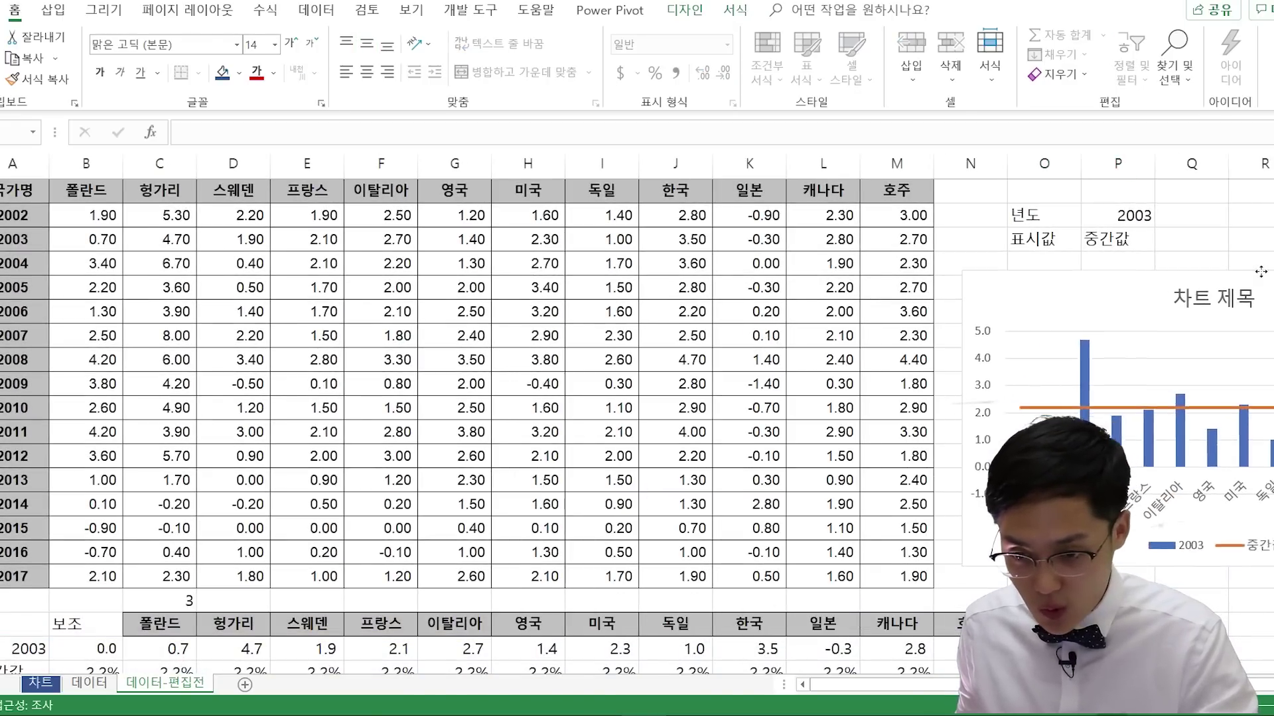
click(1251, 239)
scroll(637, 398, up, 3)
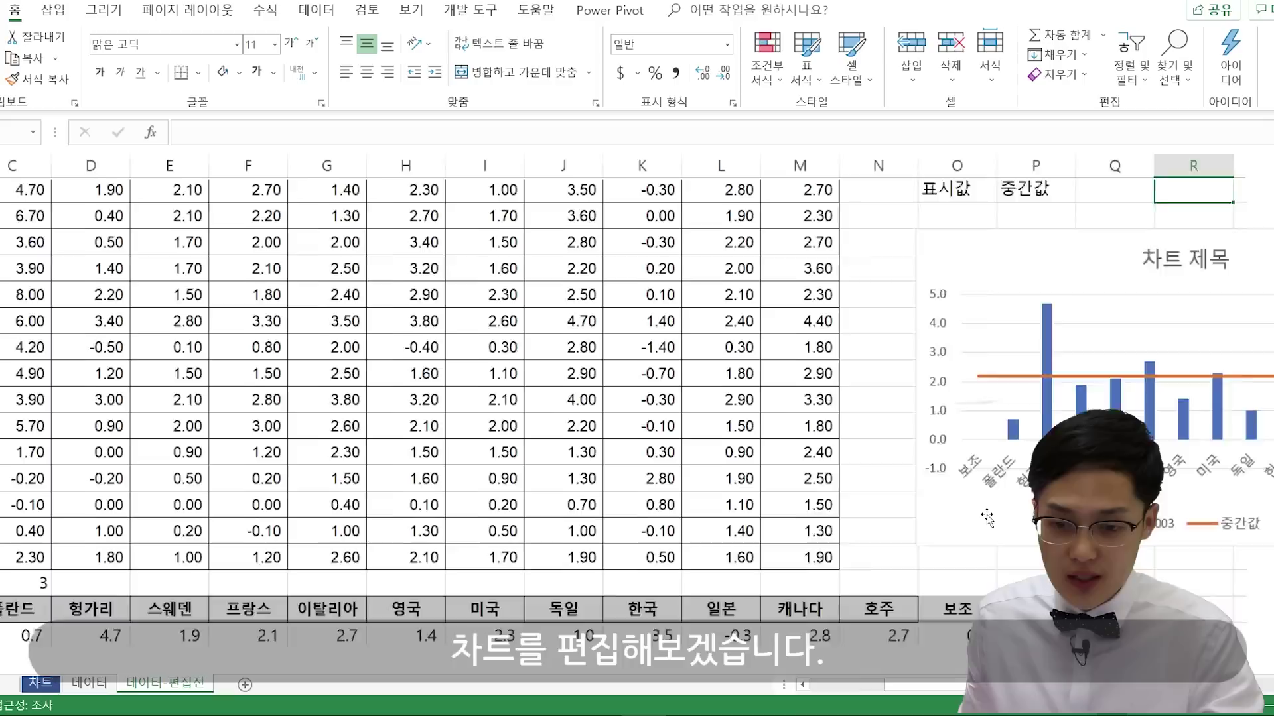
- Switch the year in P2 to 2004 and begin the 차트제목 label in O4
click(762, 321)
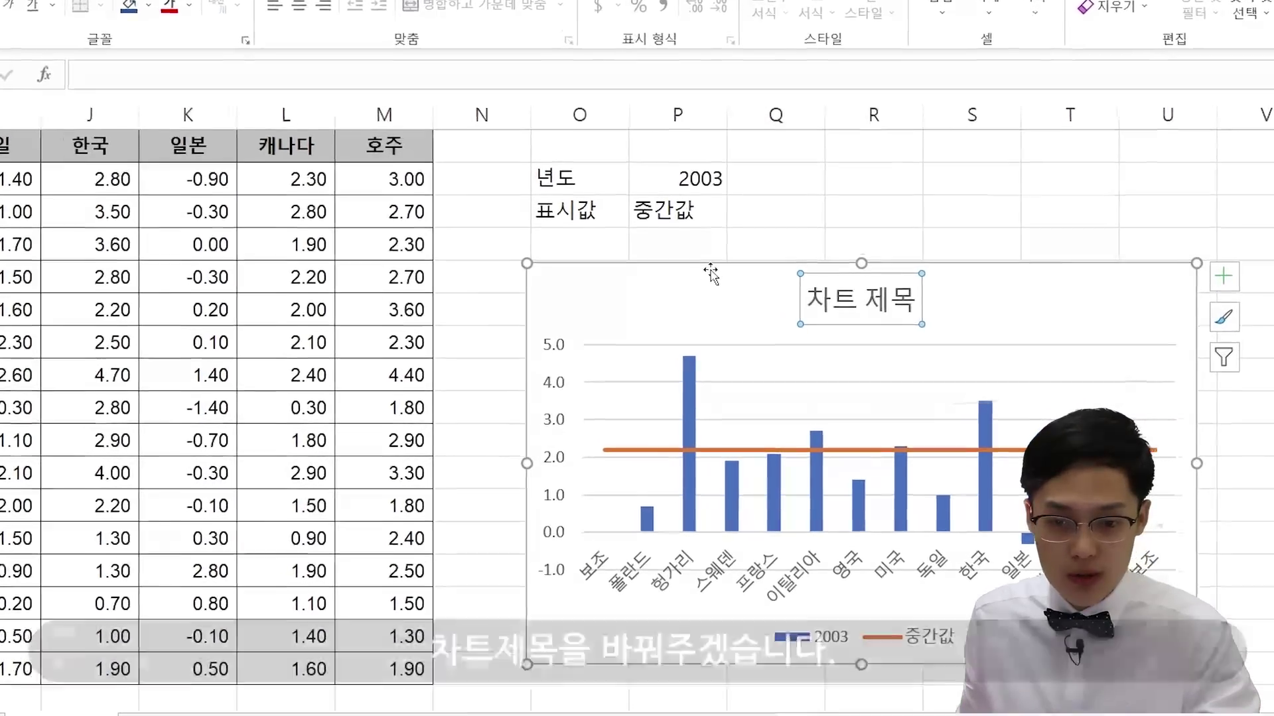
key(Escape)
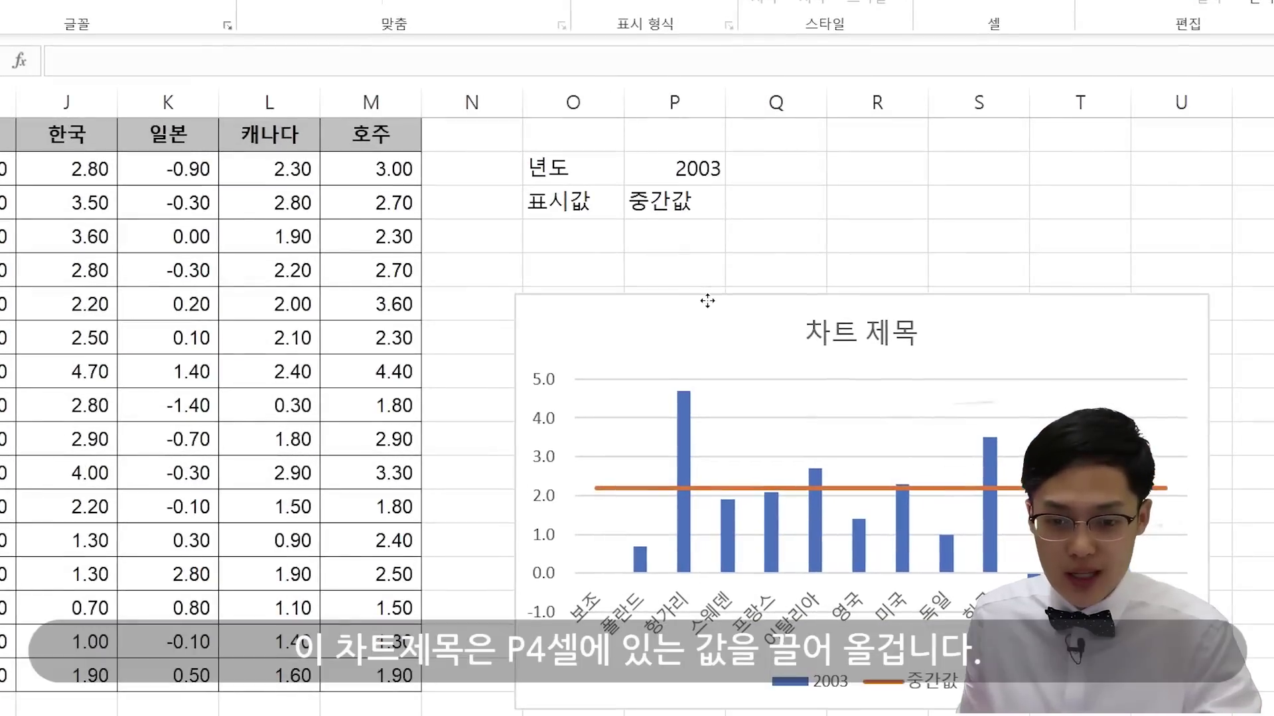
click(679, 242)
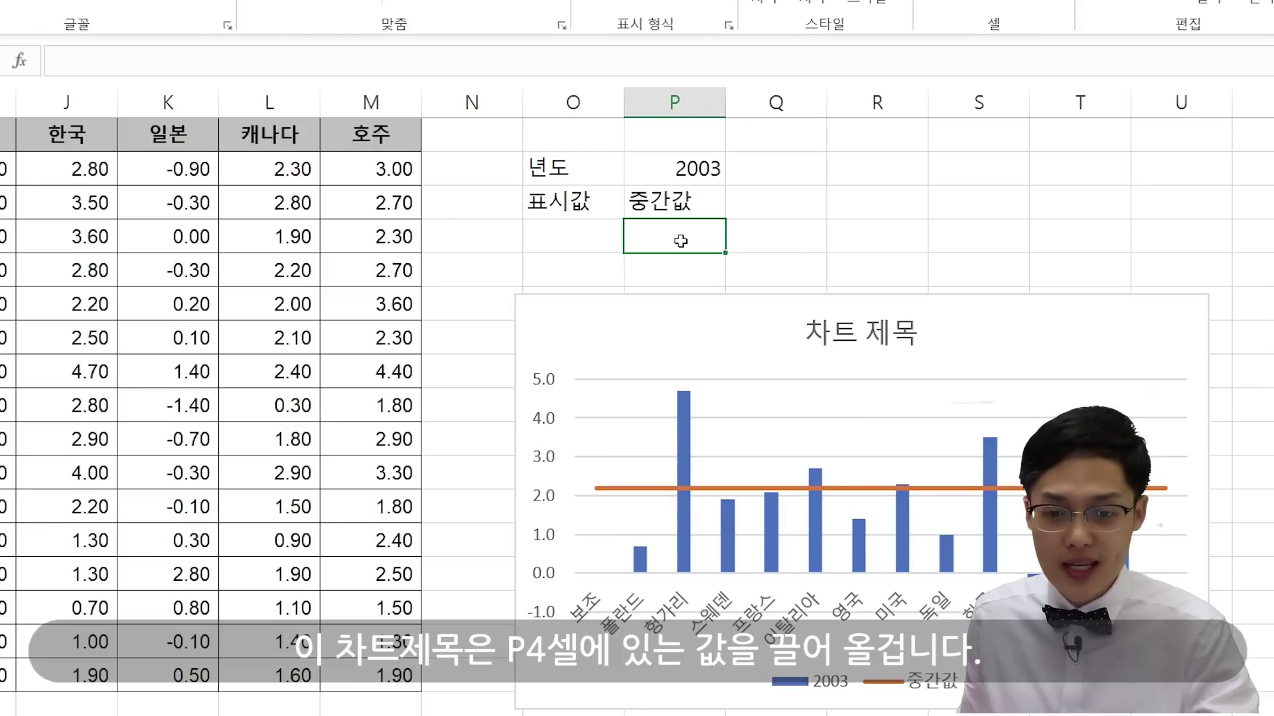
click(716, 171)
click(735, 174)
click(663, 227)
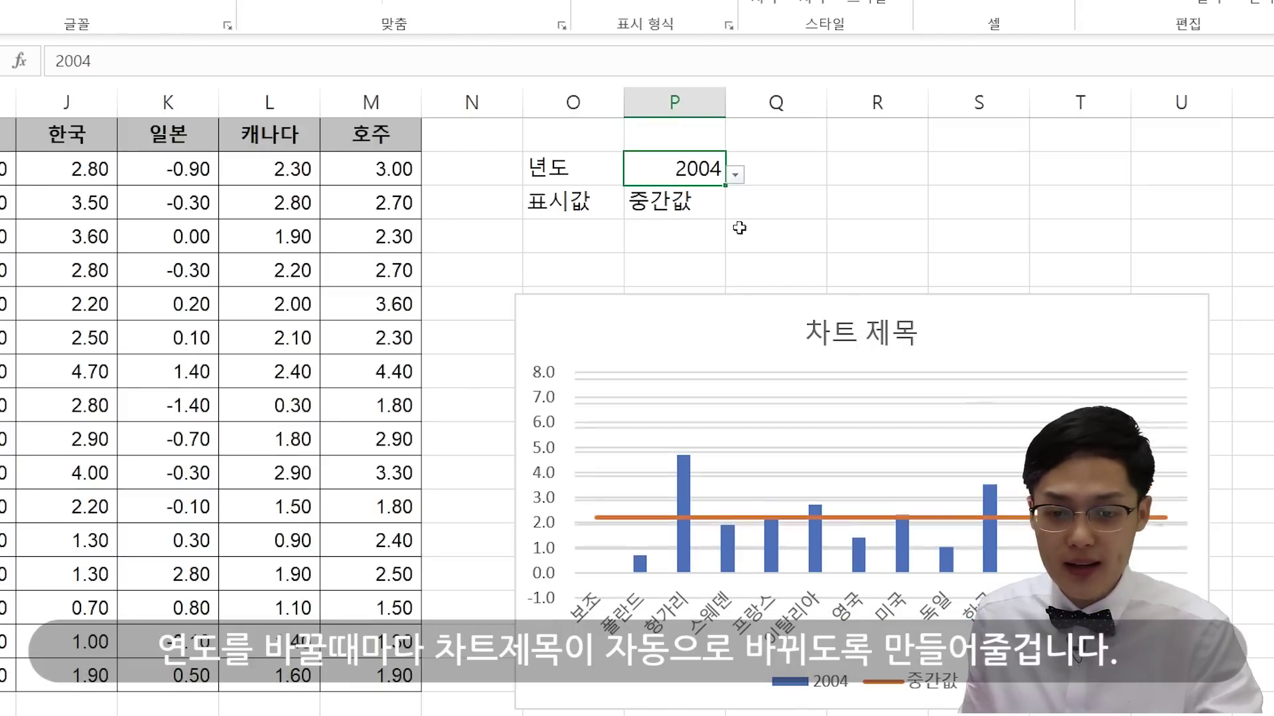
click(836, 319)
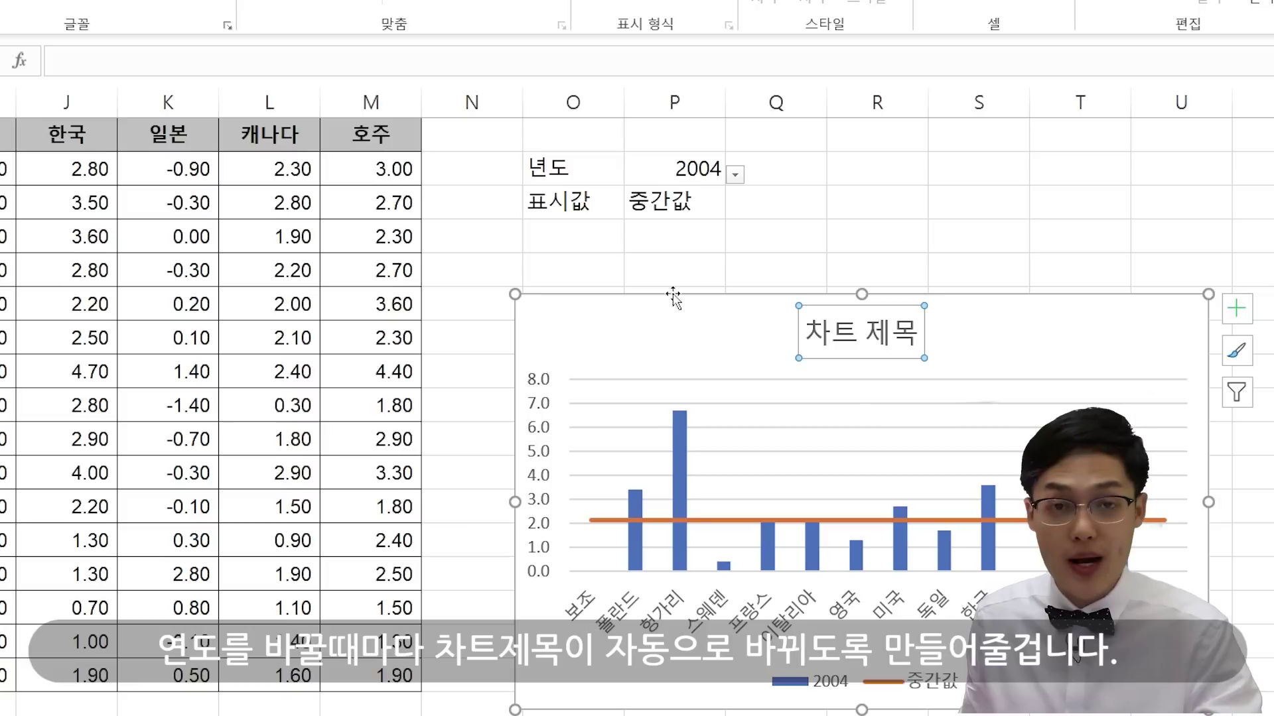
click(584, 231)
text(차트제목)
- Commit the 차트제목 label and enter a P4 title formula joining 물가 상승률 text with the P2 year
key(Tab)
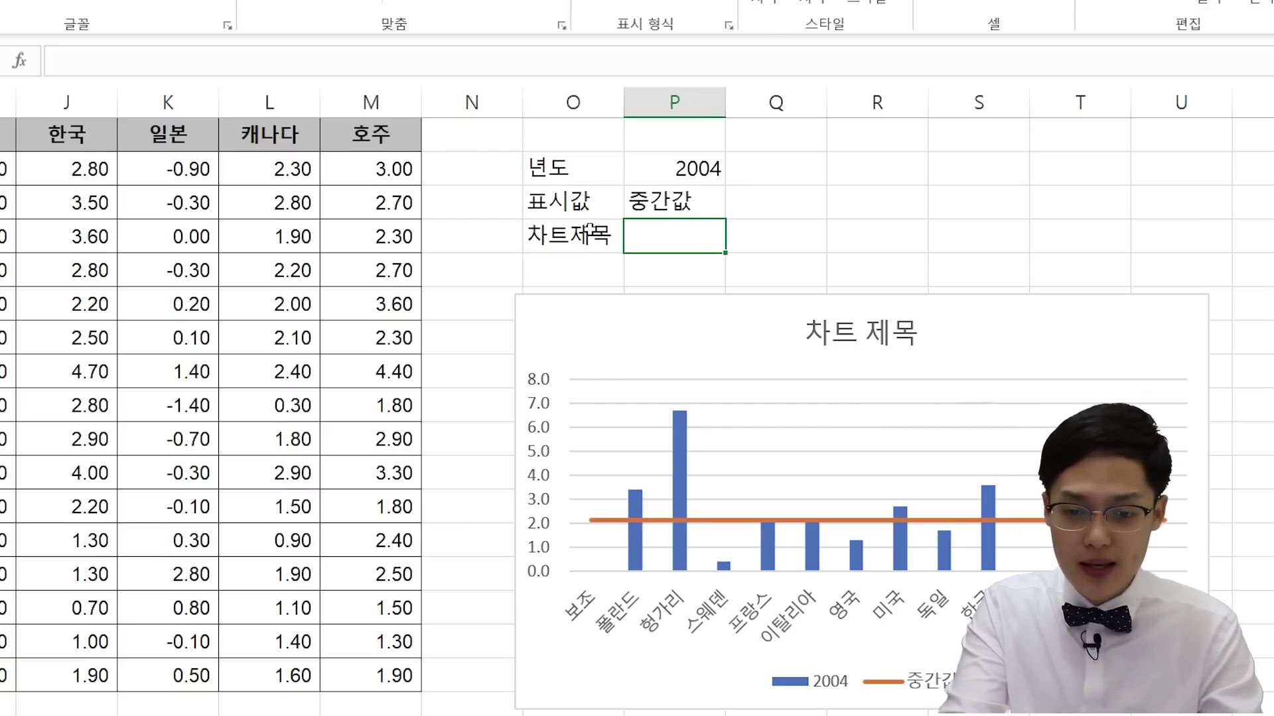
text(="OED)
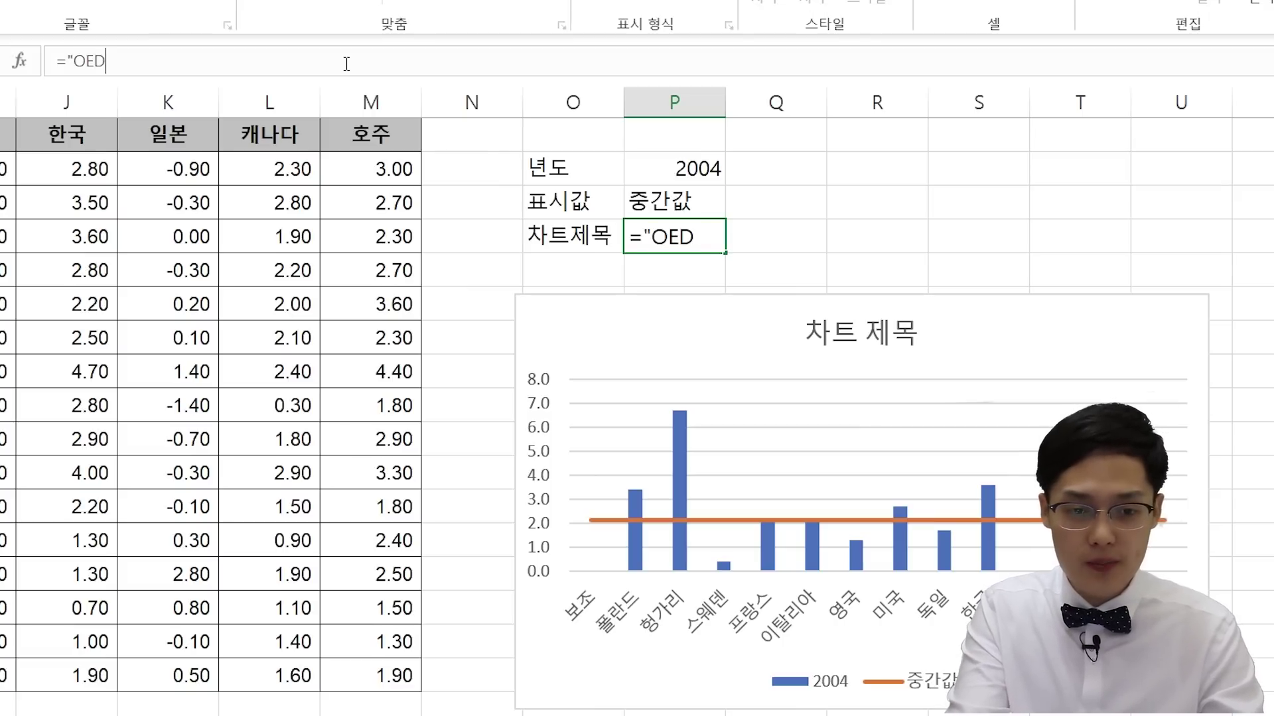
key(BackSpace)
text(CD 국가 ㅍ)
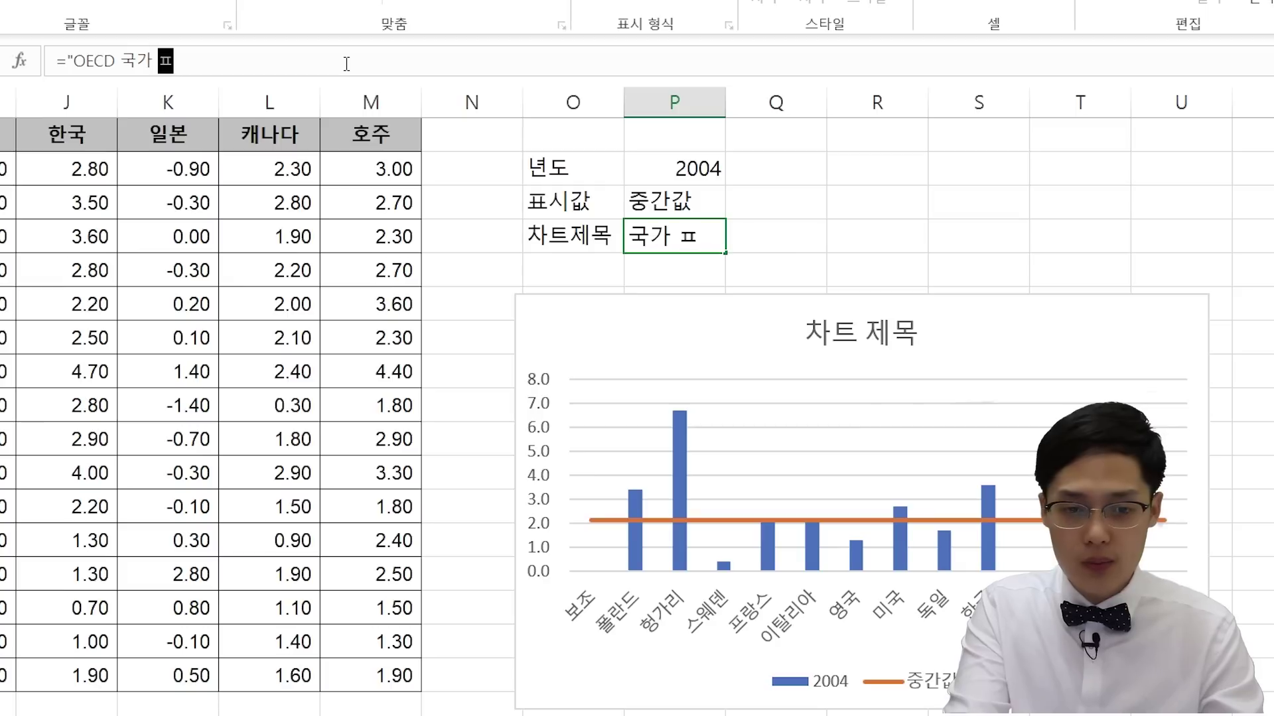
text(균 물가)
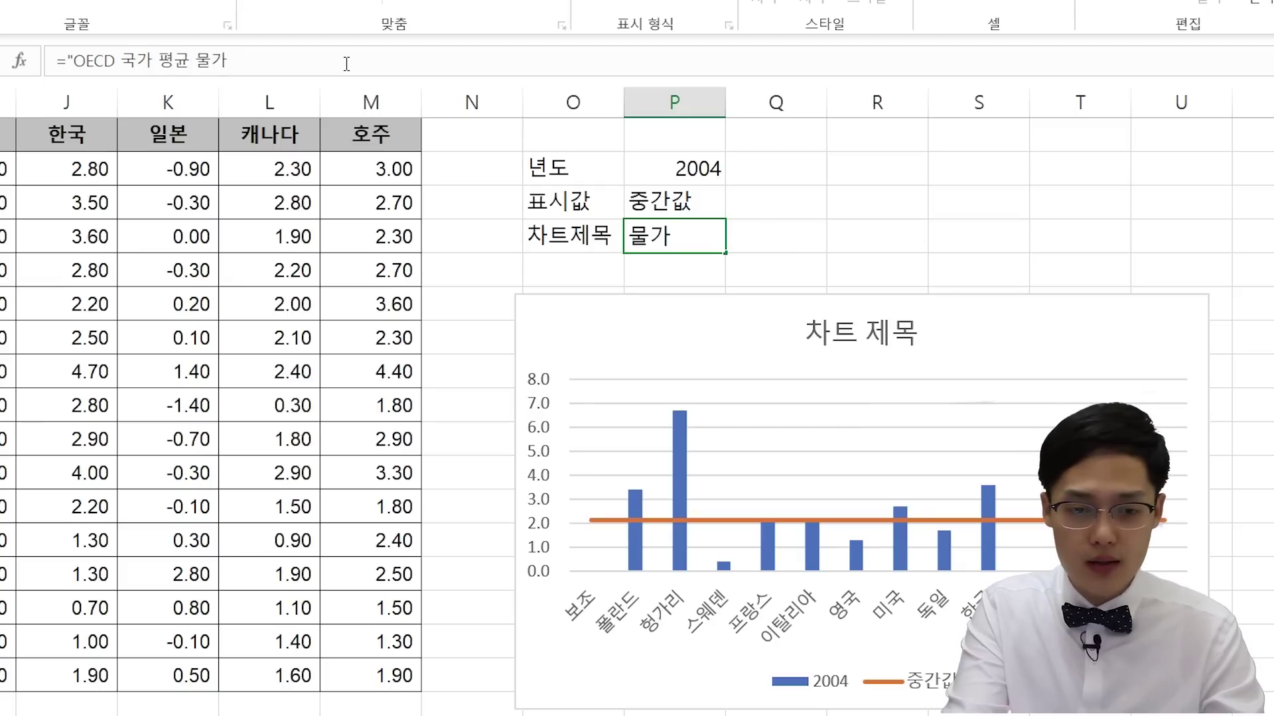
key(BackSpace)
key(BackSpace)
key(BackSpace)
key(BackSpace)
key(BackSpace)
text(물가 상)
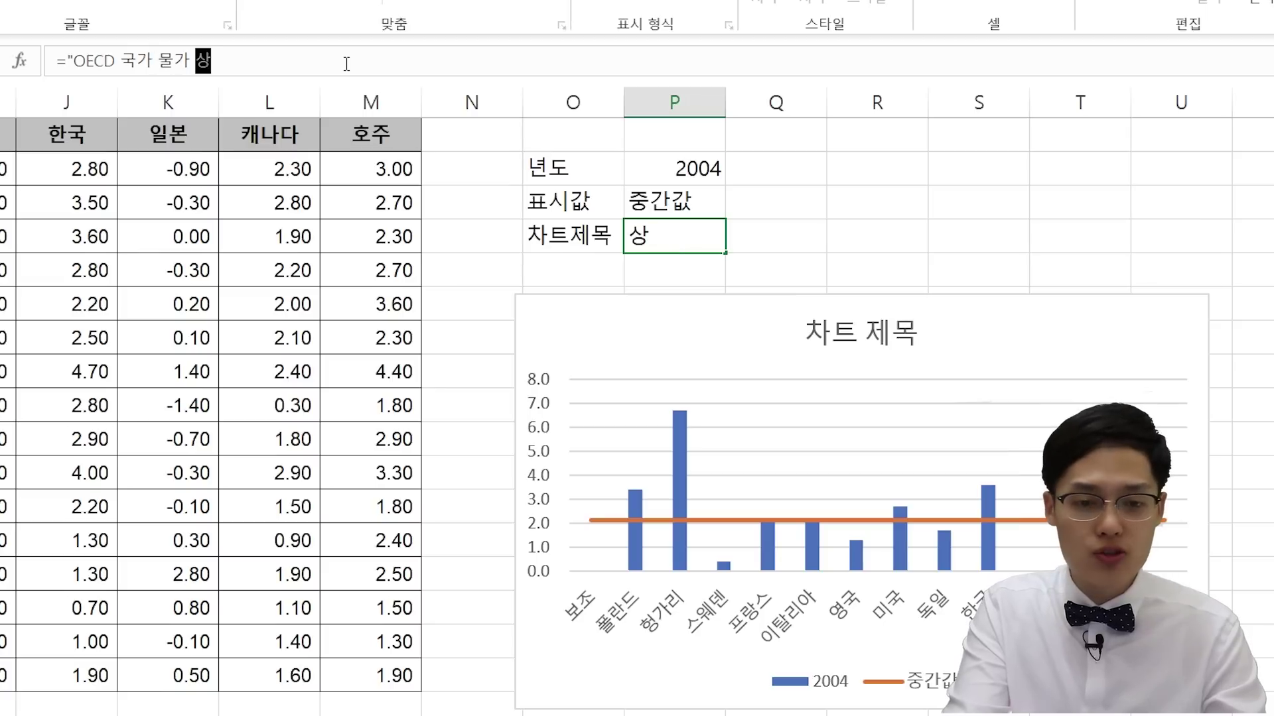
text(승률 )
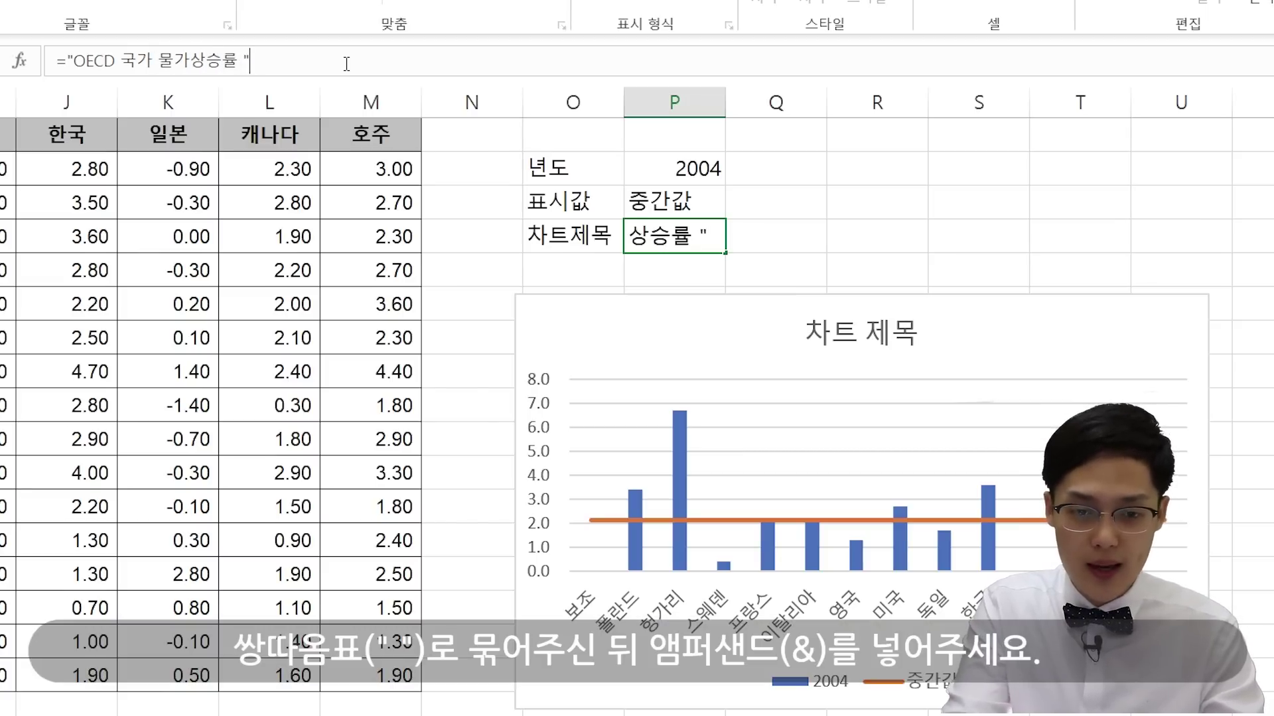
text(&)
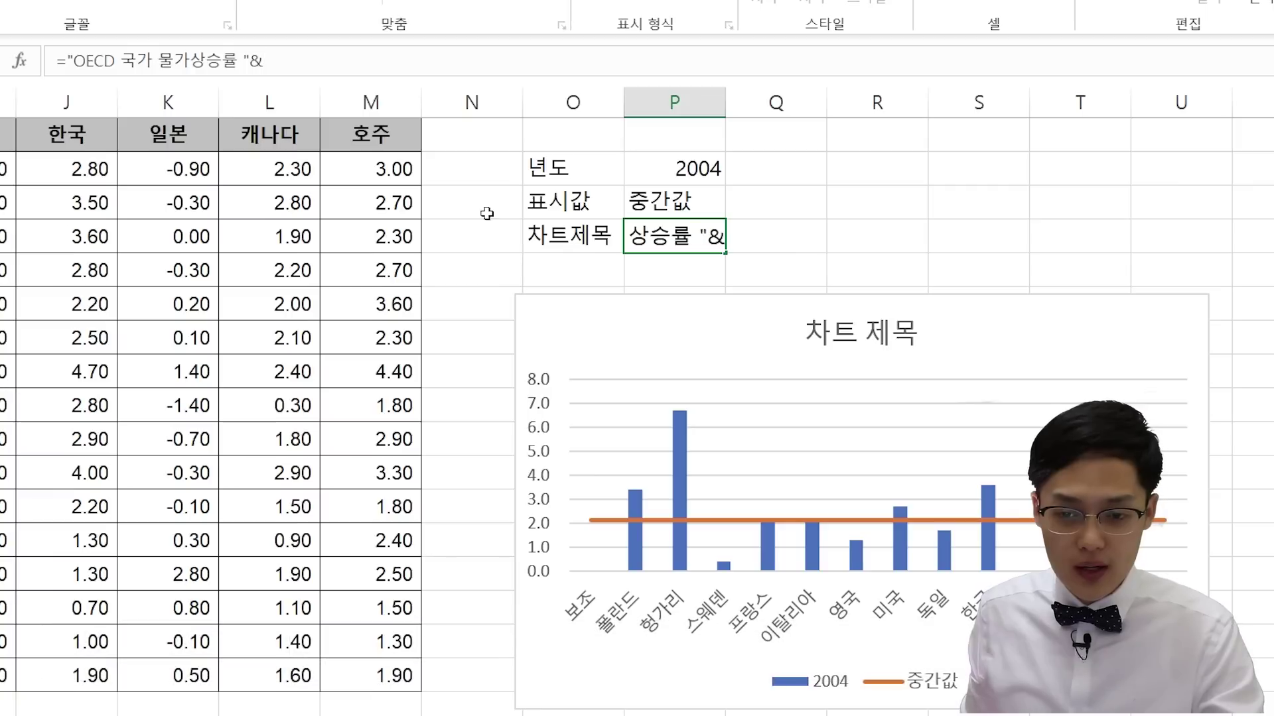
click(669, 166)
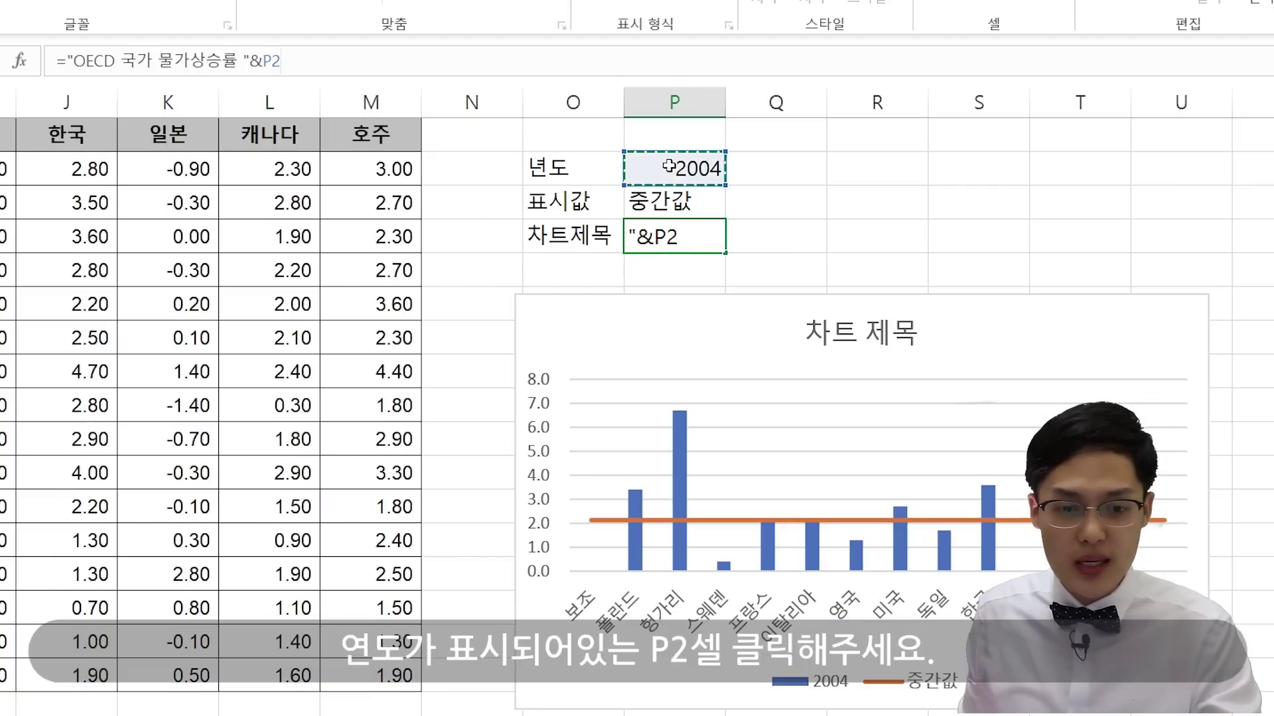
text(&)
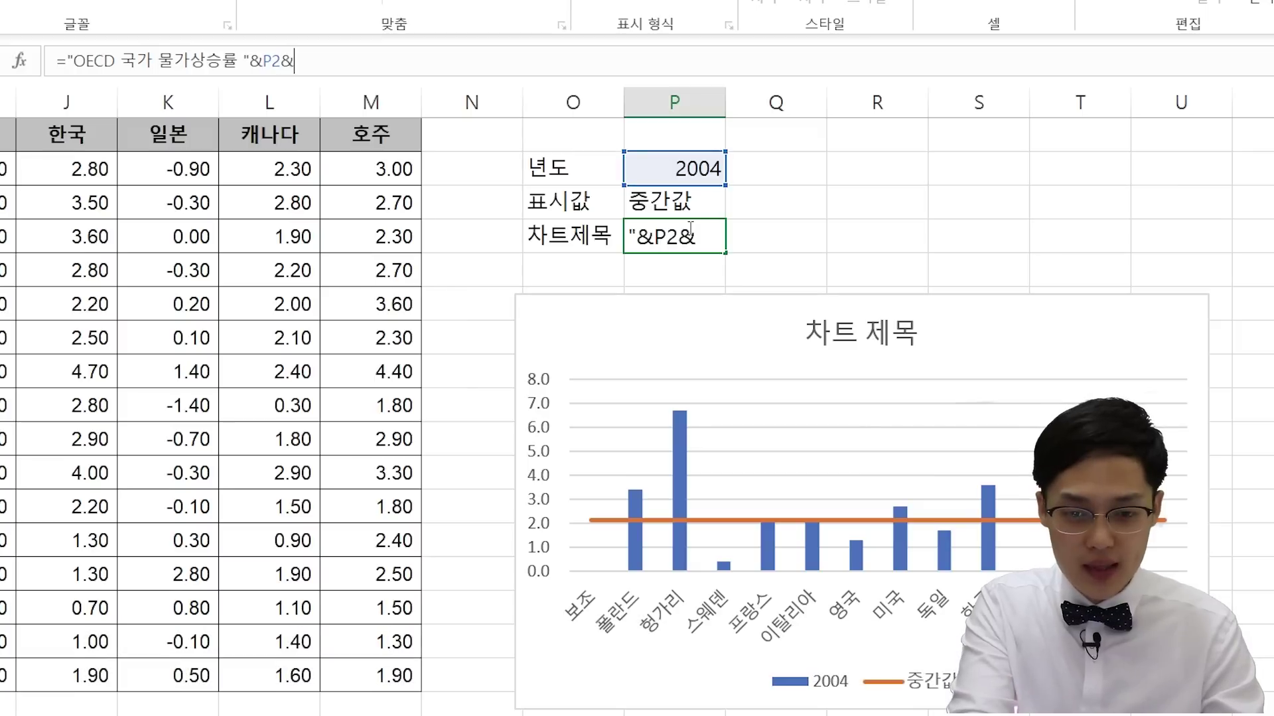
text("년도)
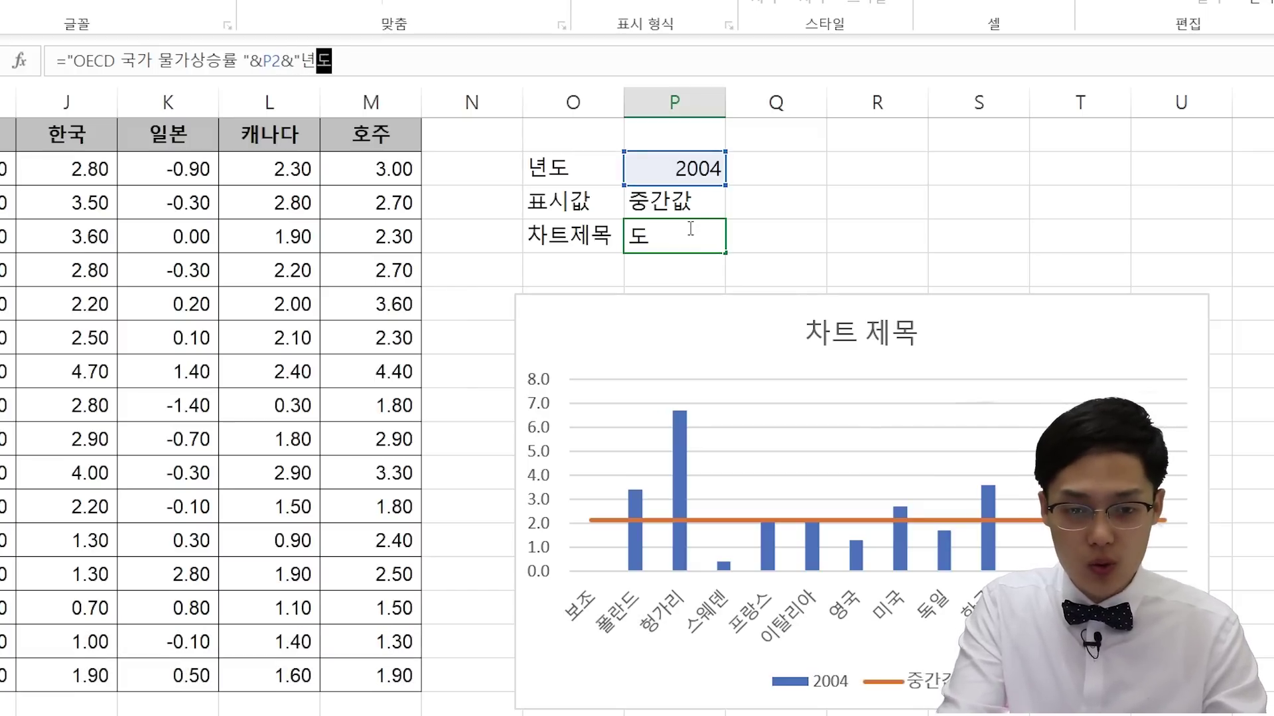
key(Return)
- Revise P4's formula so it reads OECD 국가 물가상승률 - [2004년]
click(703, 239)
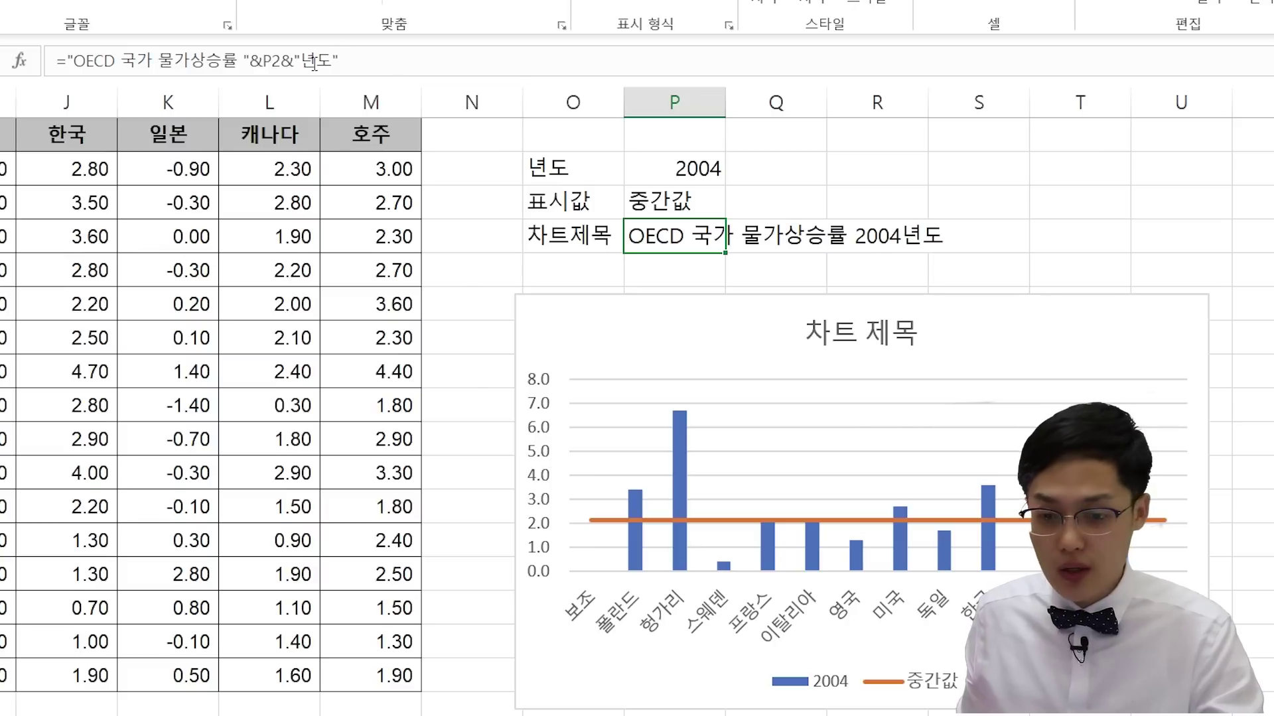
click(245, 62)
text([)
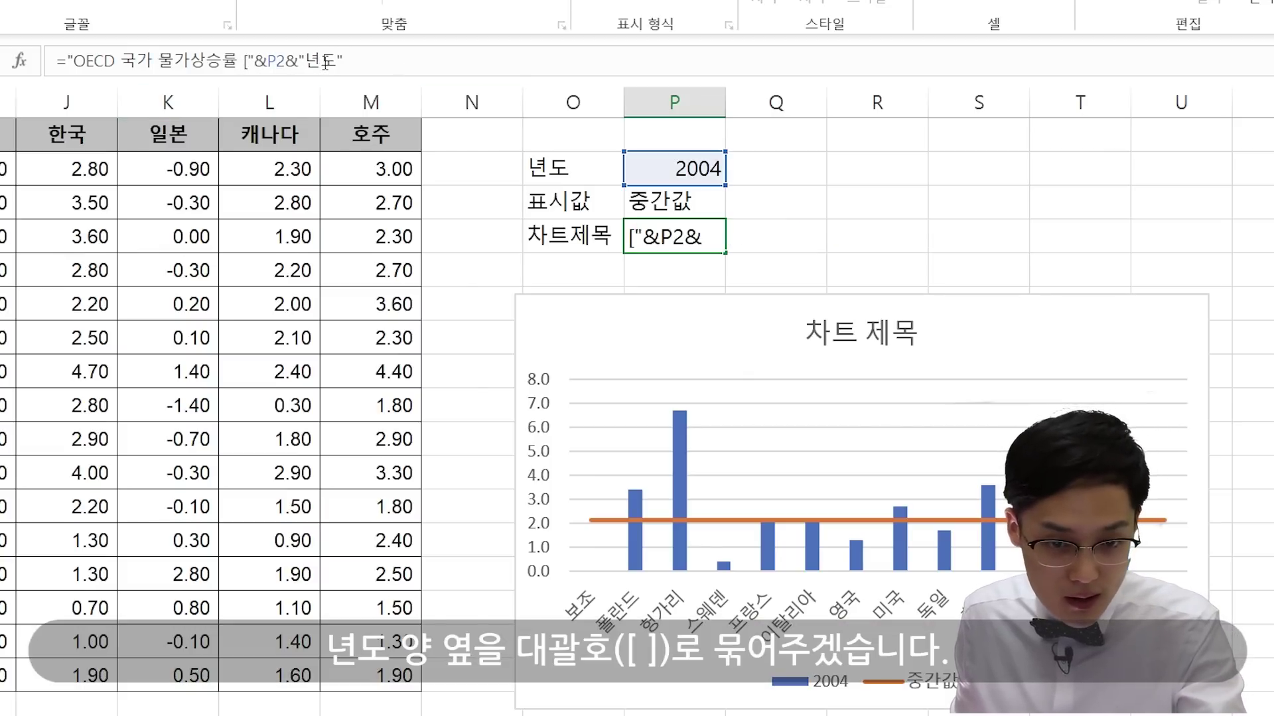
click(336, 63)
text(])
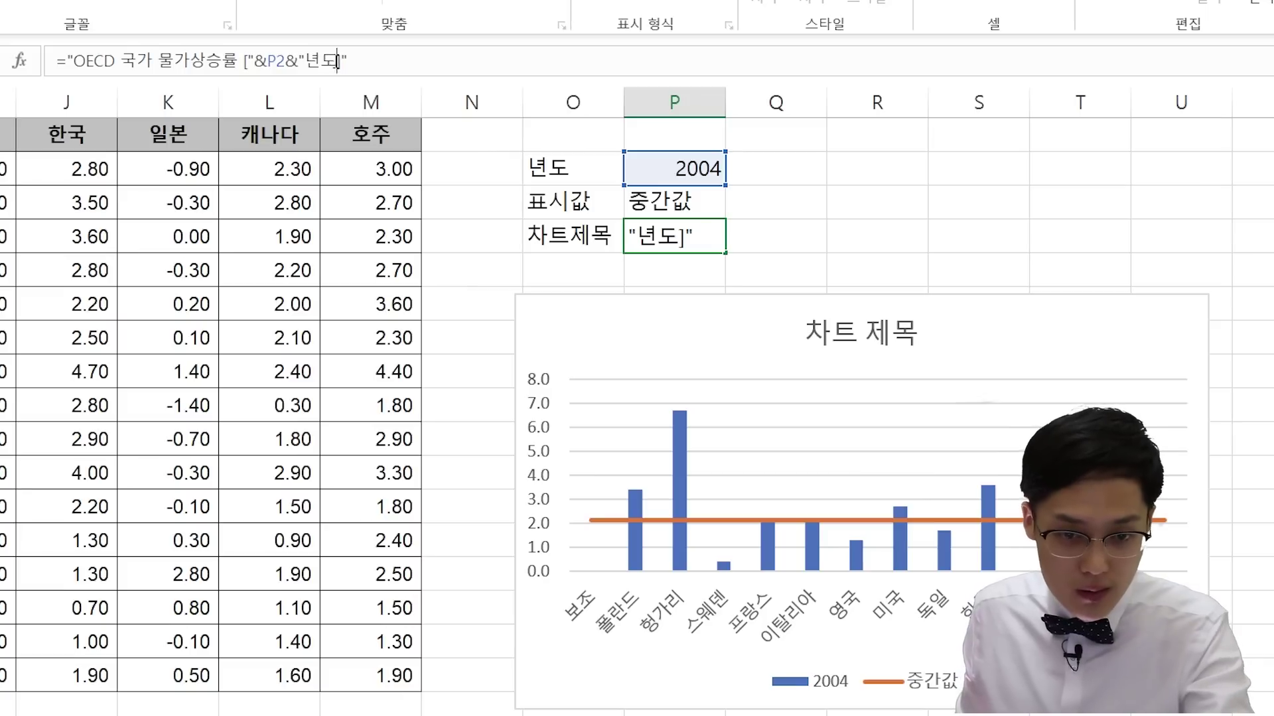
key(Left)
key(BackSpace)
click(348, 68)
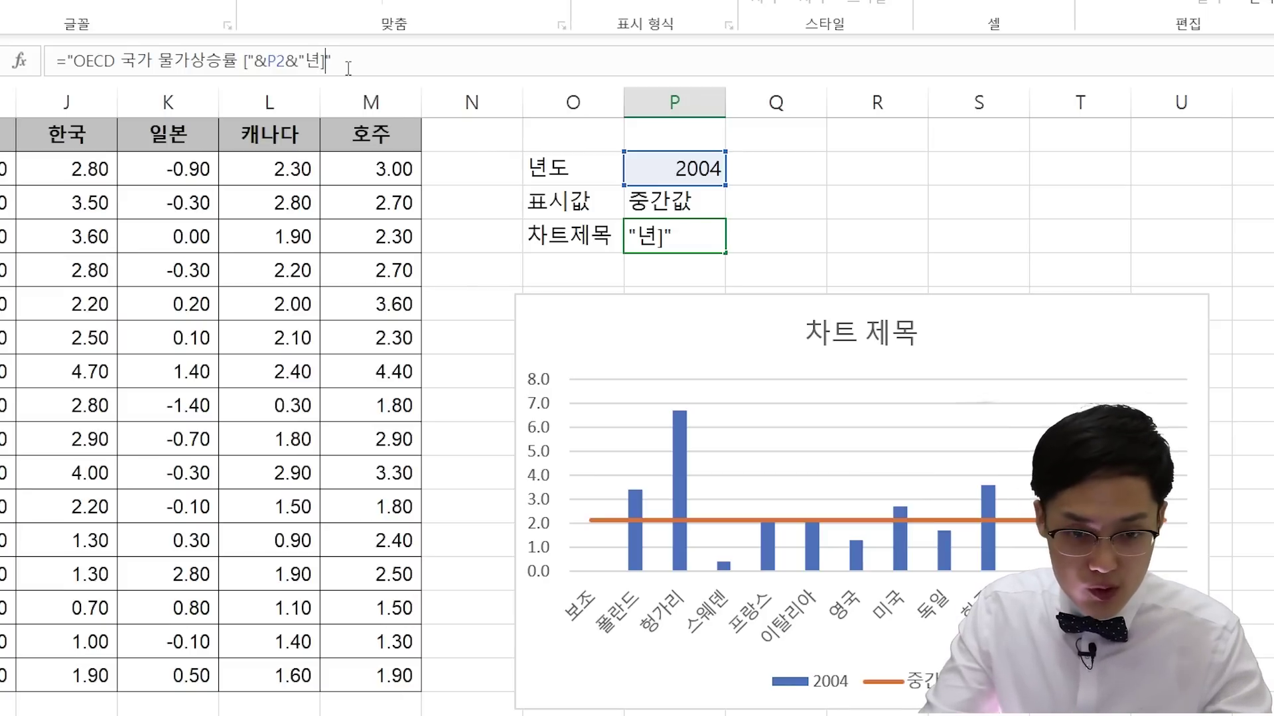
key(Left)
key(Left)
key(Left)
text(-)
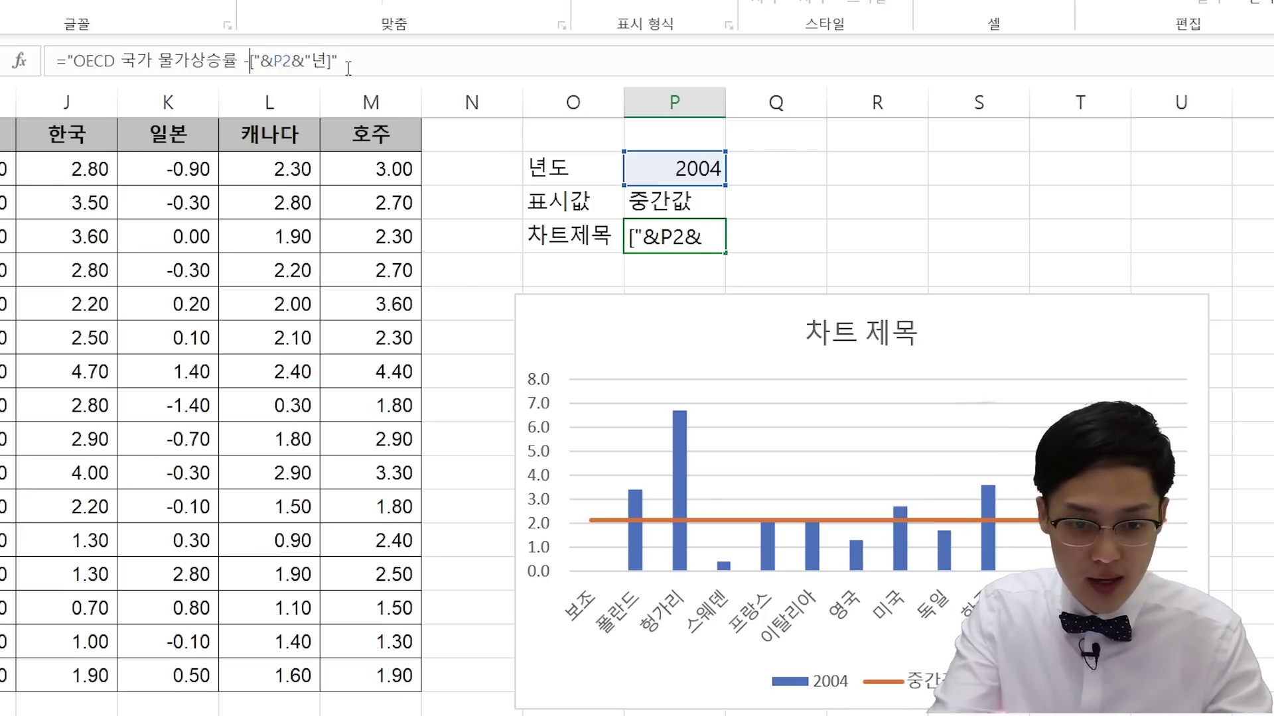
key(Return)
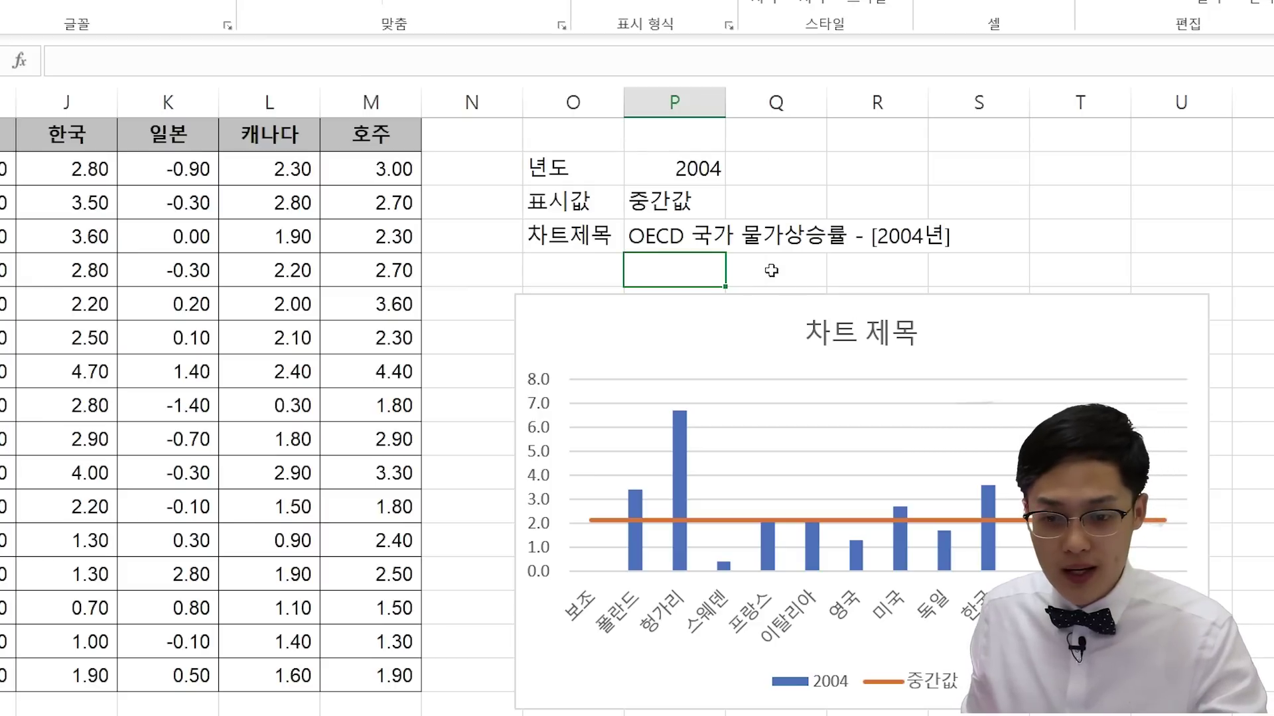
click(854, 341)
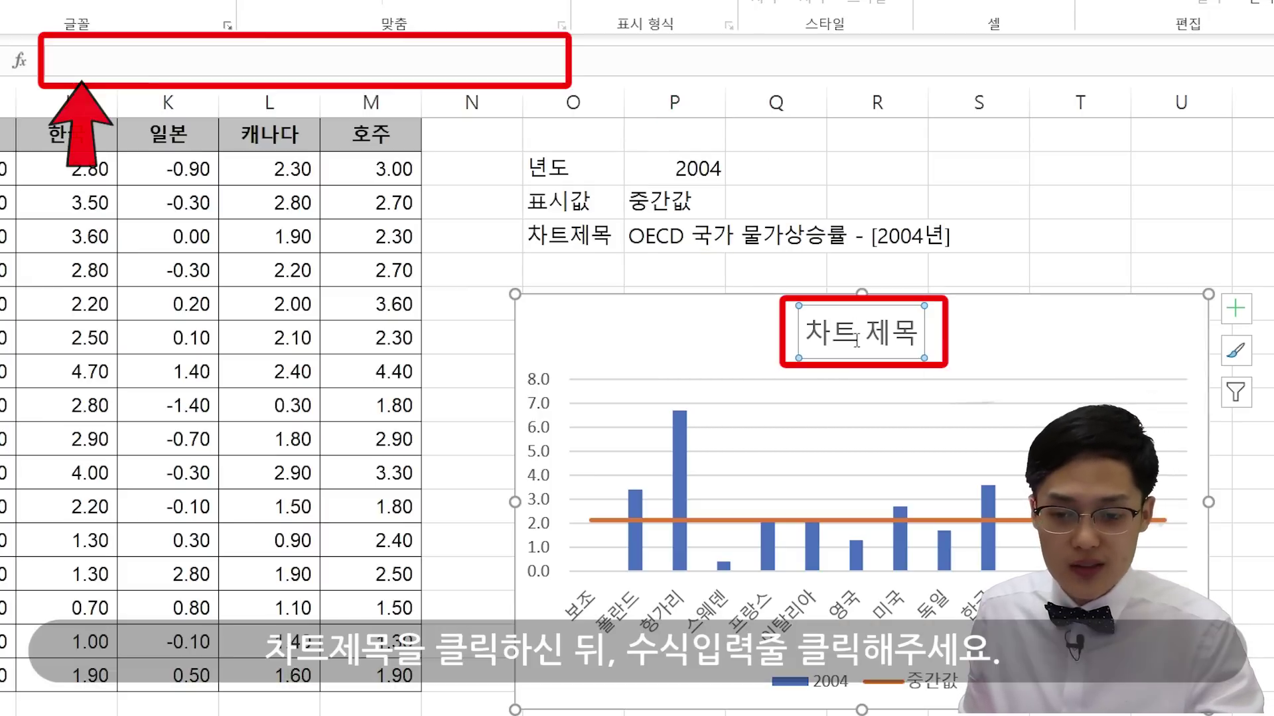
- Link the chart title to cell P4 with a =P4 formula
click(118, 63)
text(=)
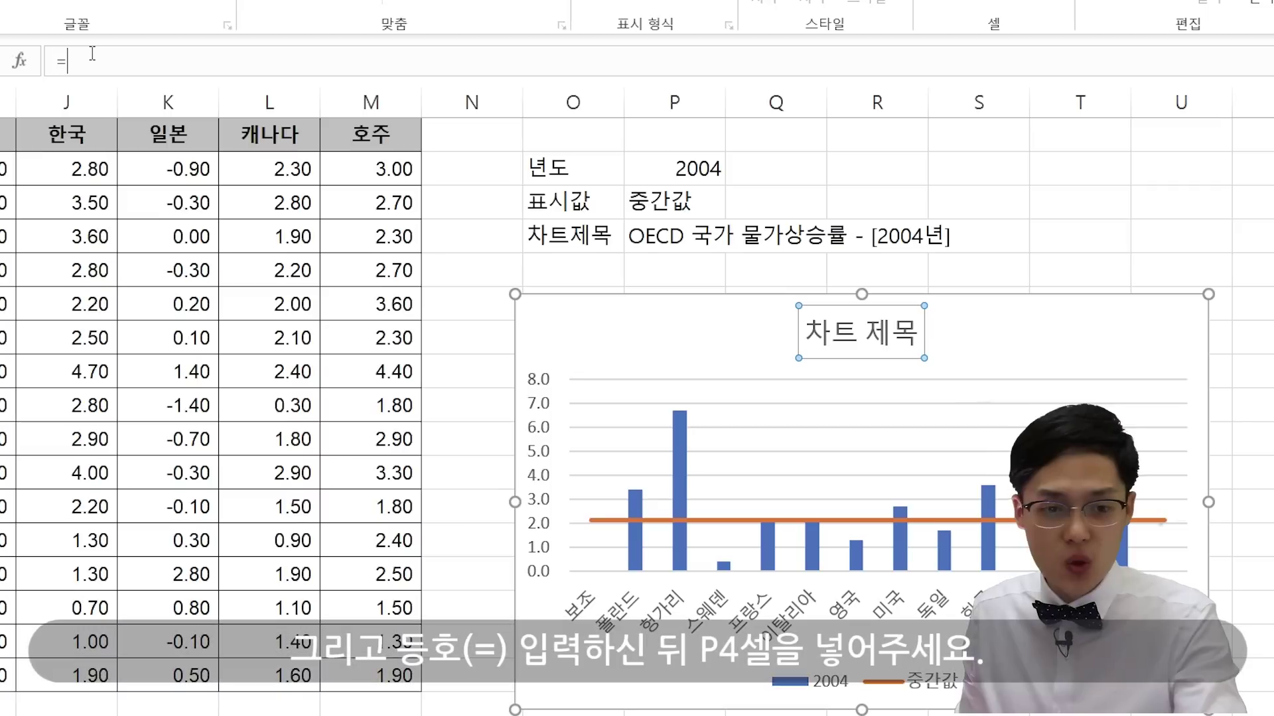
click(668, 236)
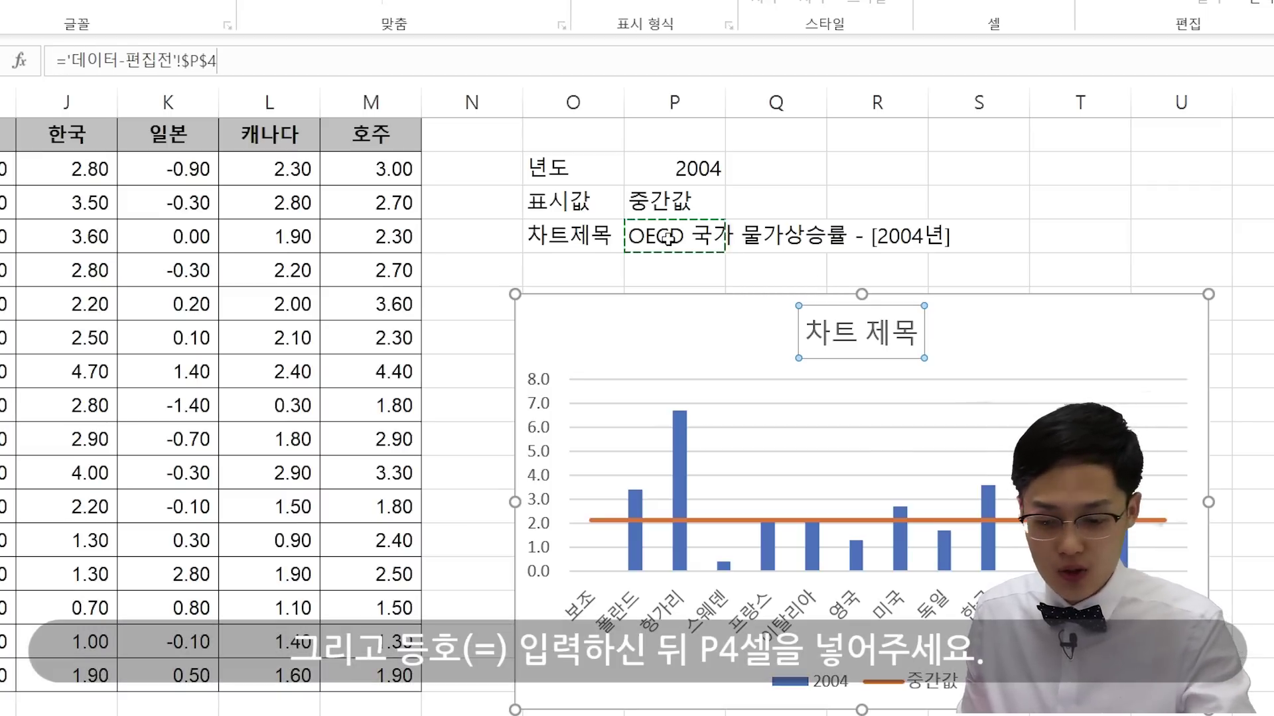
key(Return)
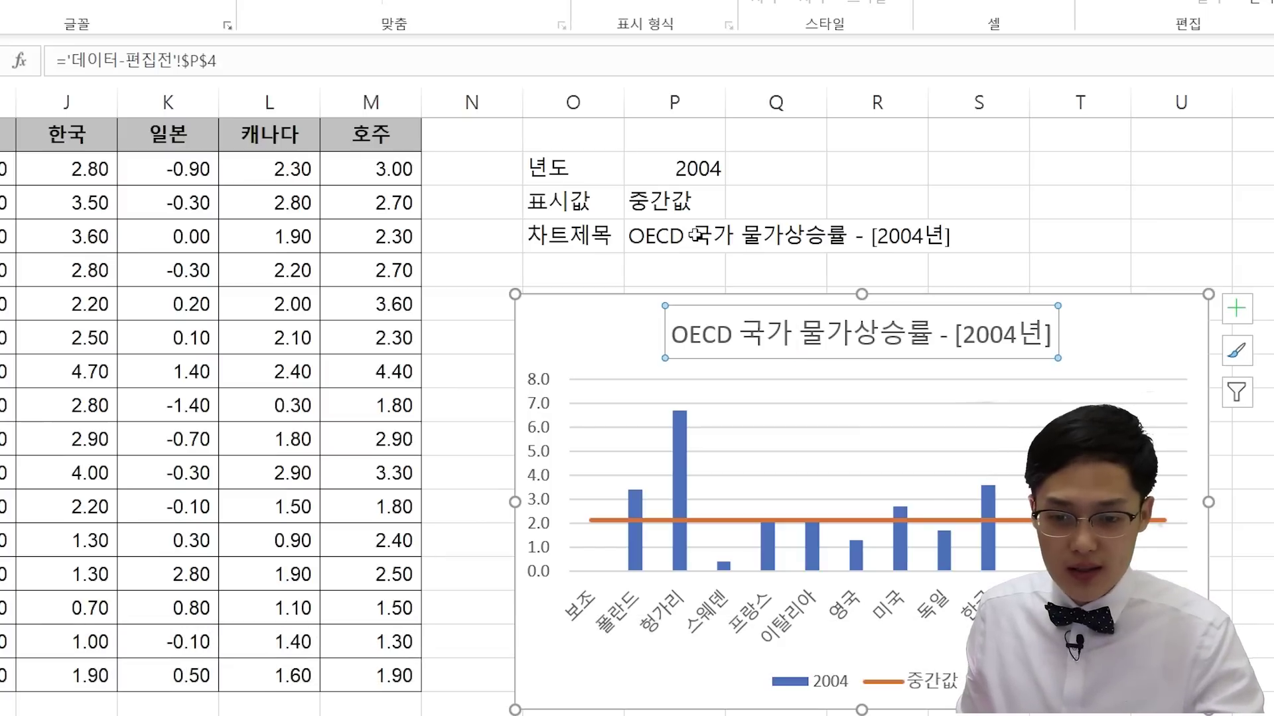
click(697, 234)
click(783, 325)
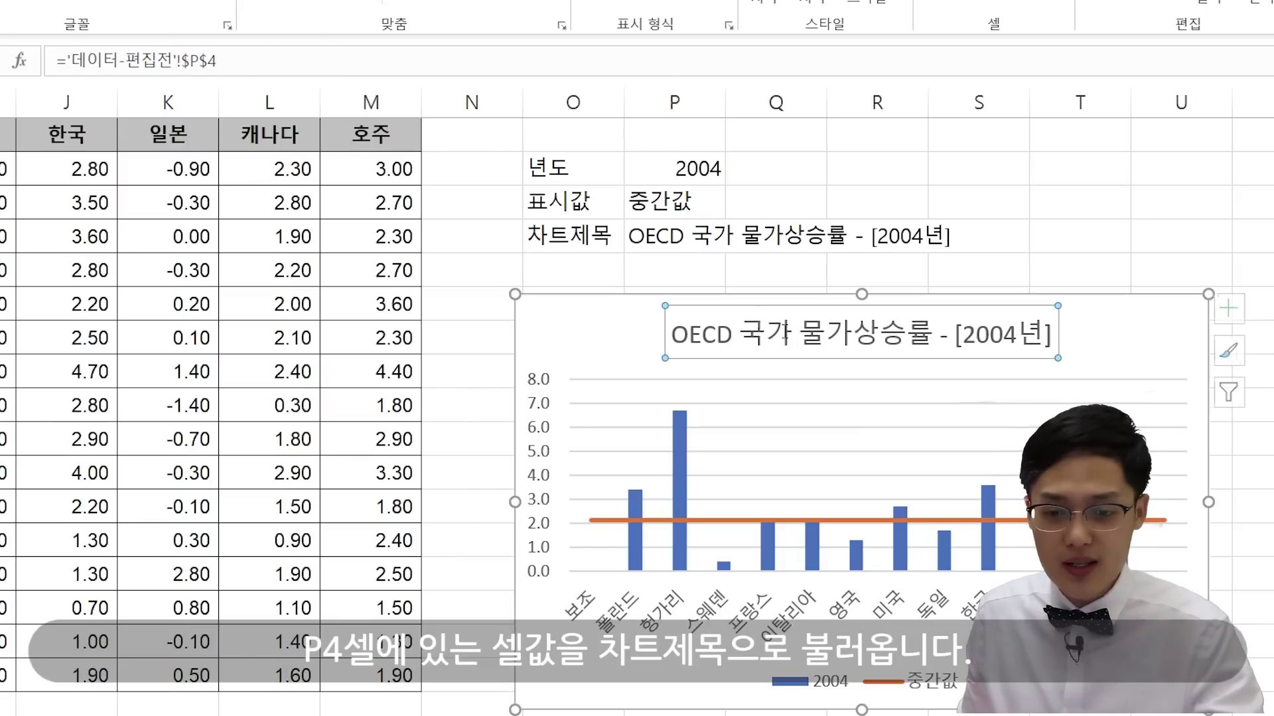
- Pick 2005, then 2009, from the P2 year dropdown to test the dynamic title
click(690, 242)
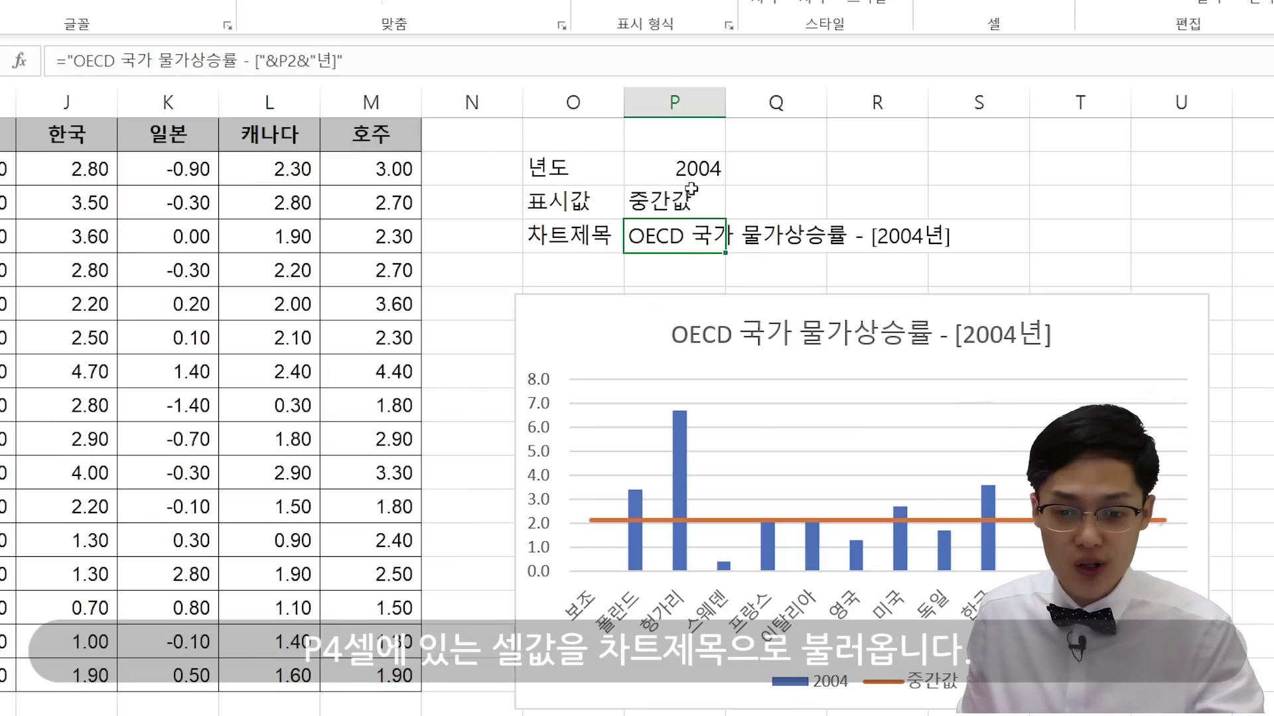
click(683, 171)
click(734, 176)
click(673, 220)
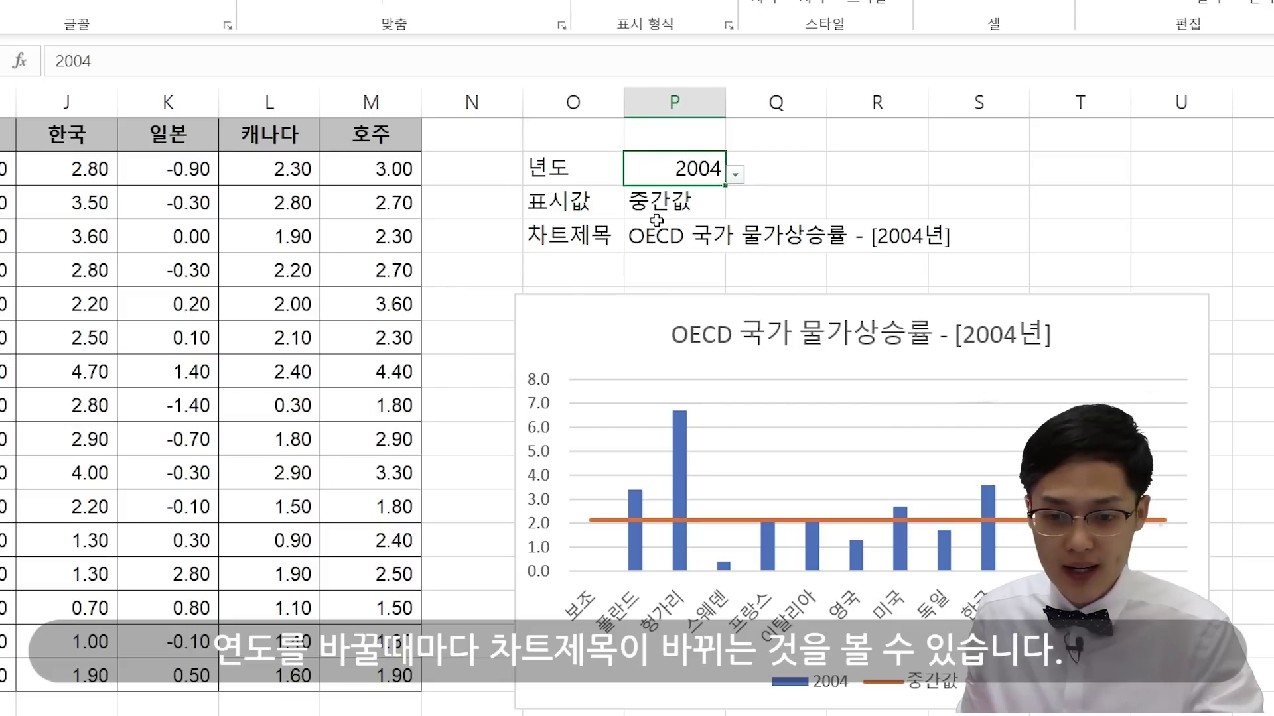
click(734, 174)
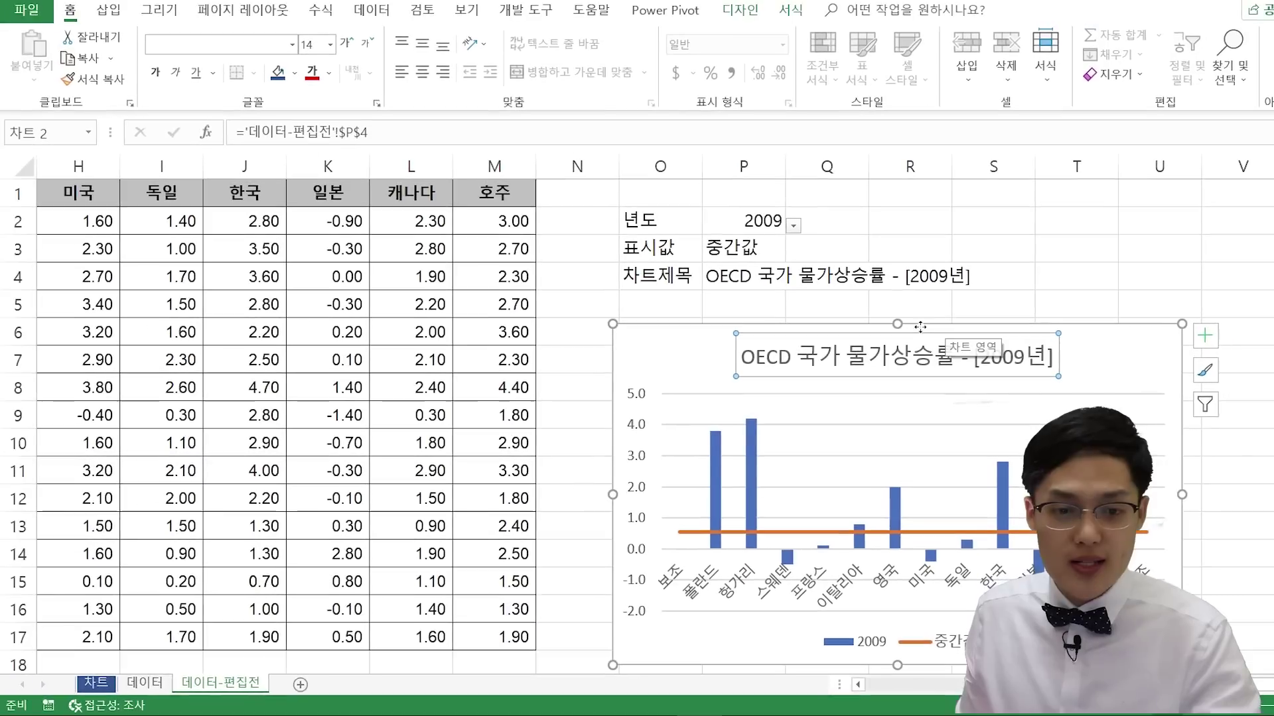
- Shrink and bold the chart title, and delete the vertical value axis
click(370, 50)
click(370, 49)
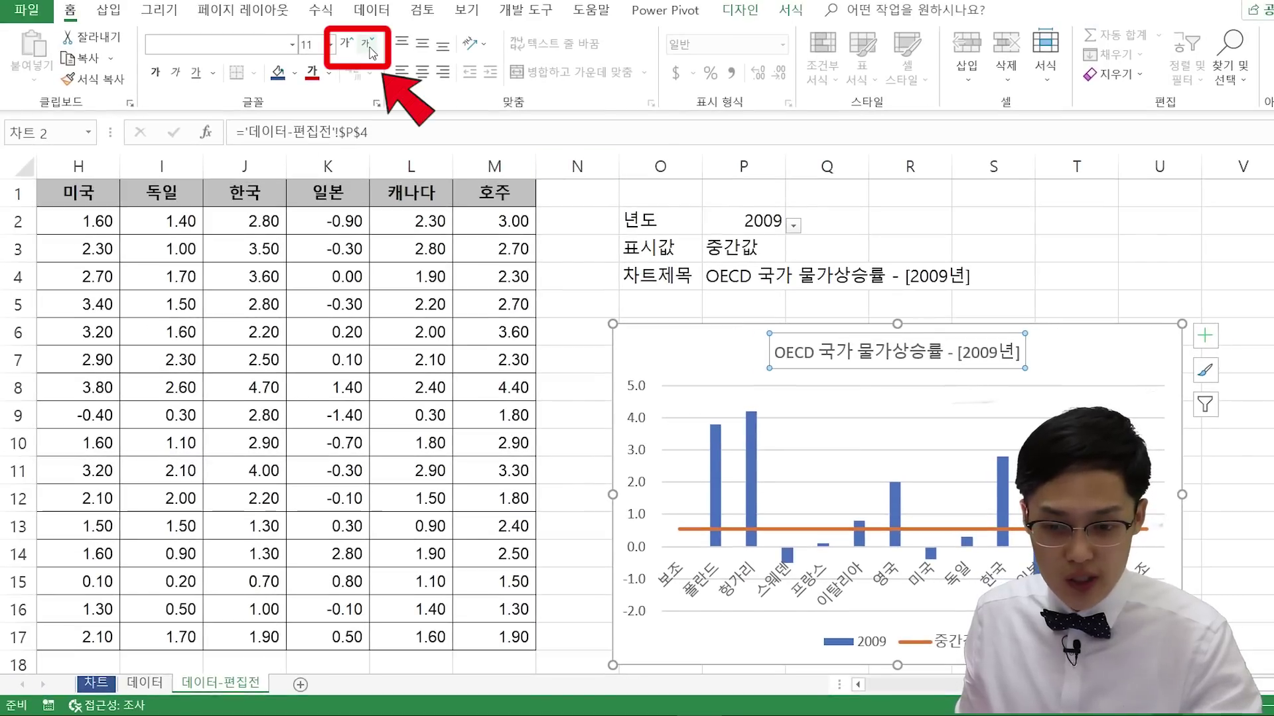
key(ctrl+b)
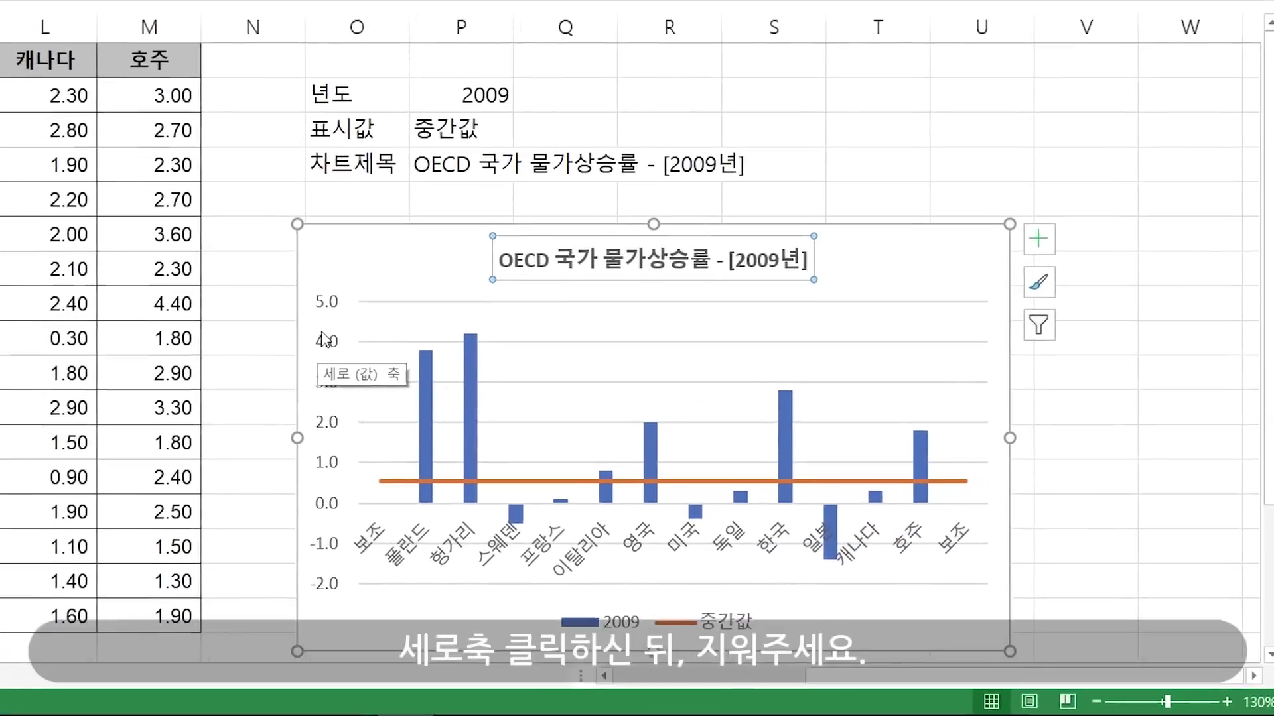
click(332, 340)
key(Delete)
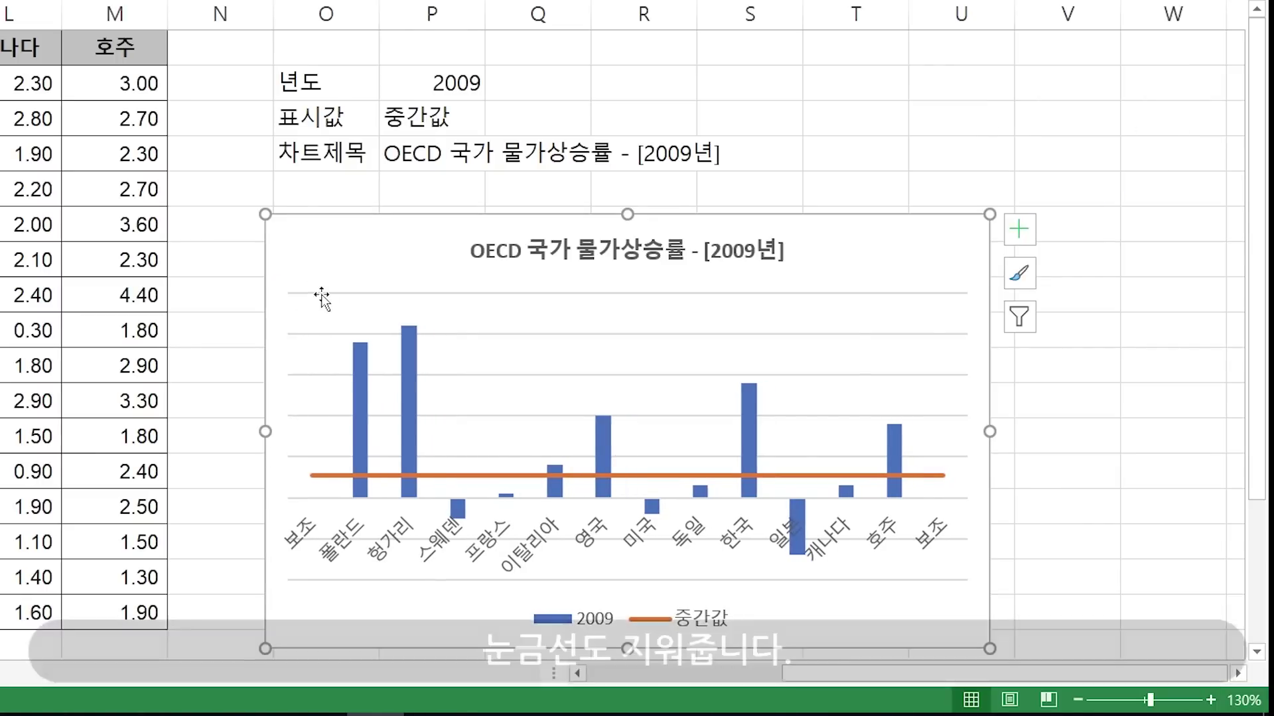
- Delete the chart's horizontal gridlines
click(322, 293)
click(322, 333)
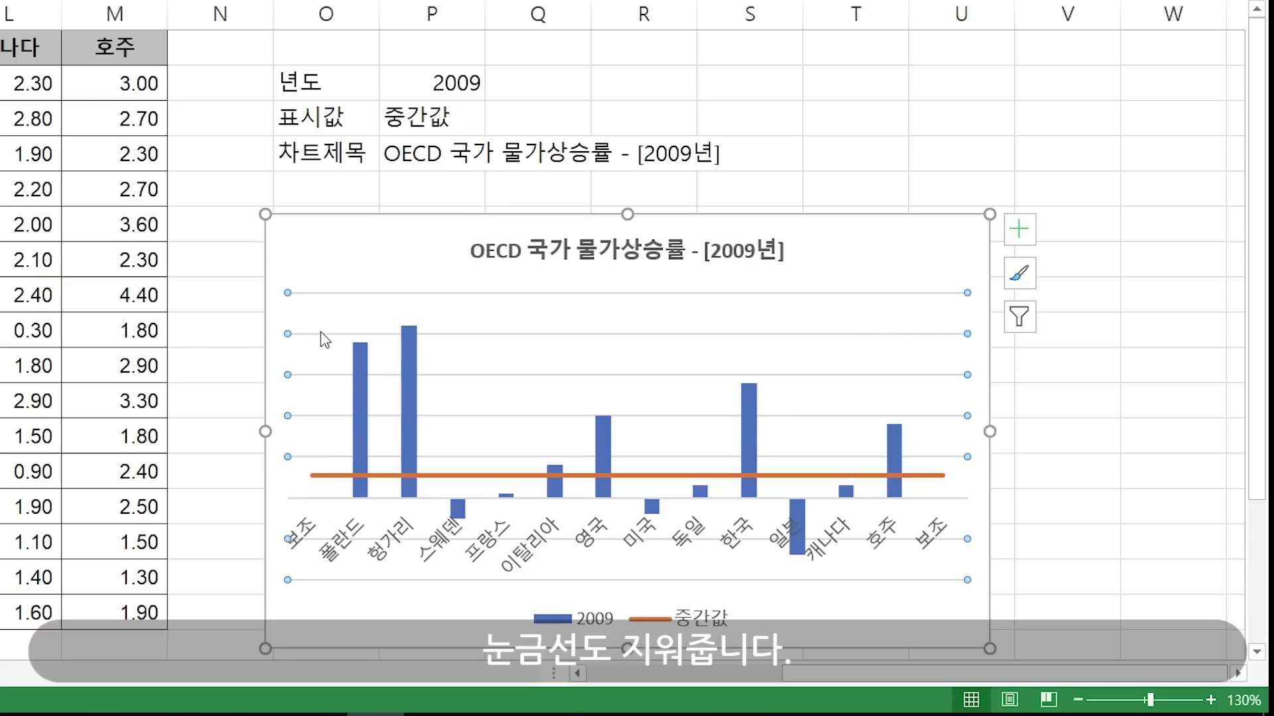
key(Delete)
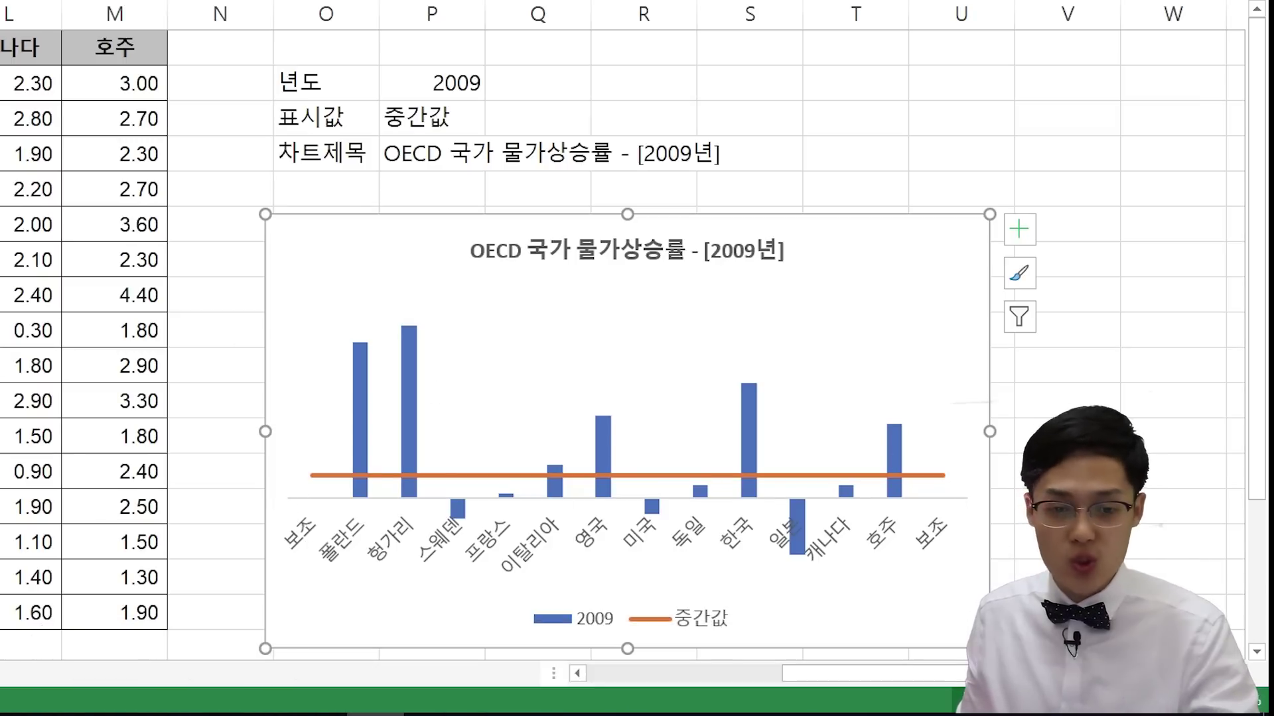
- Delete the 보조 placeholder headers in O19 and B19 so only real countries remain on the axis
click(745, 401)
scroll(758, 526, down, 2)
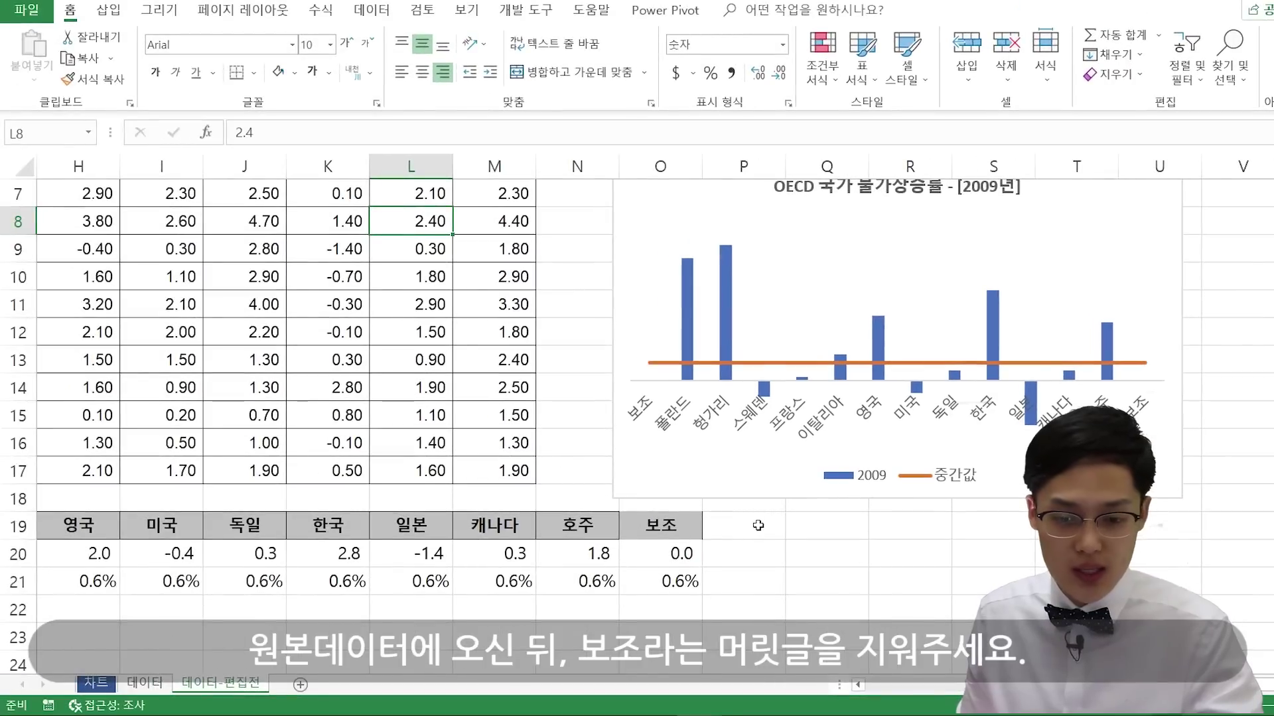
click(664, 526)
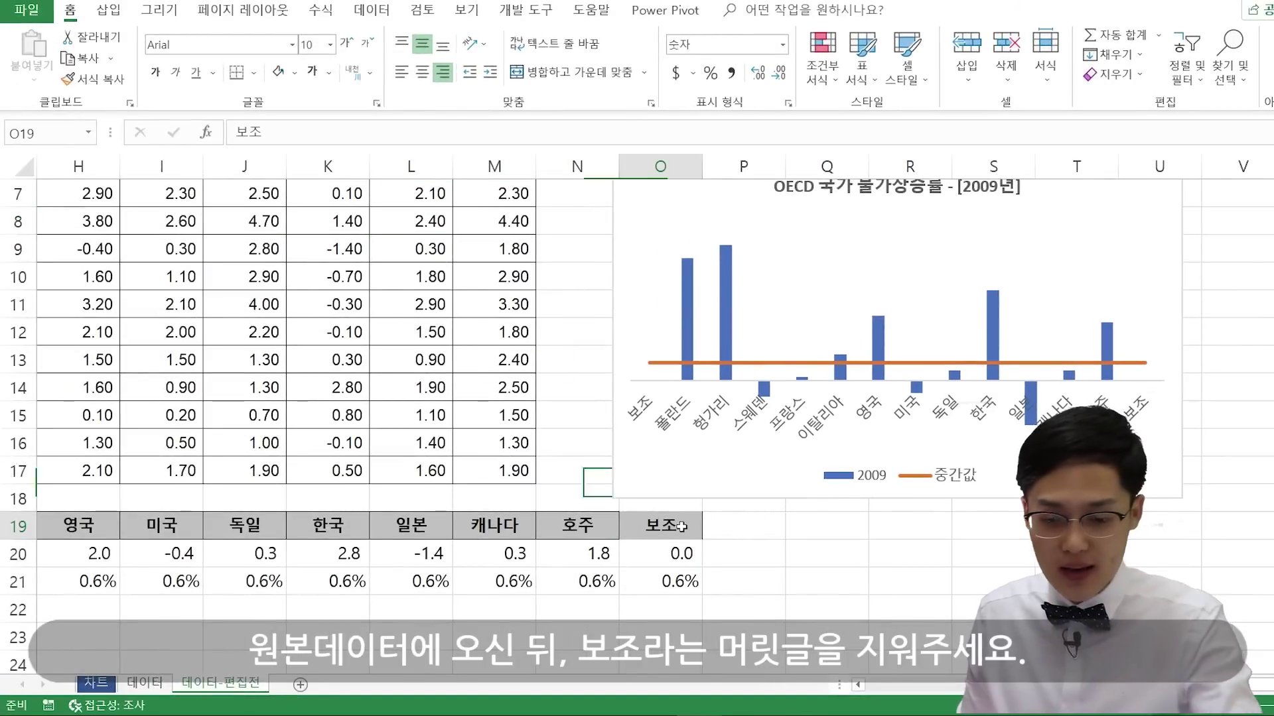
key(Delete)
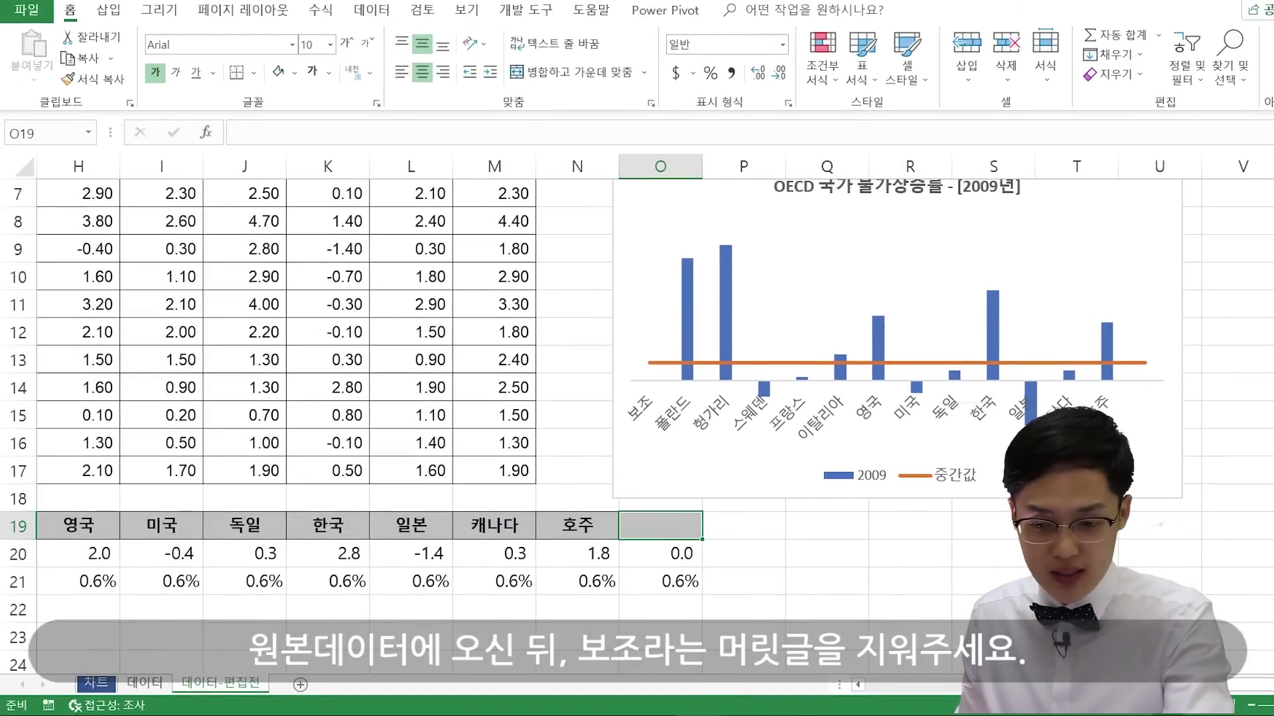
scroll(366, 457, left, 5)
click(170, 516)
key(Delete)
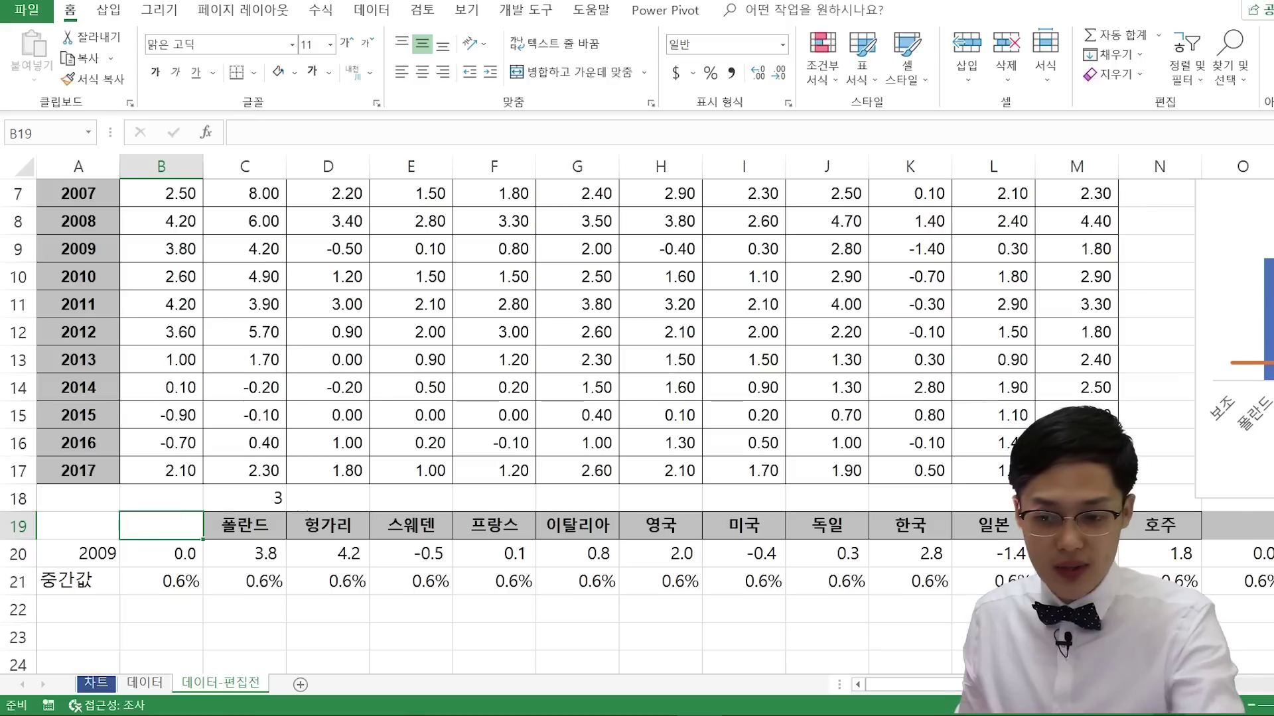
scroll(1050, 356, right, 5)
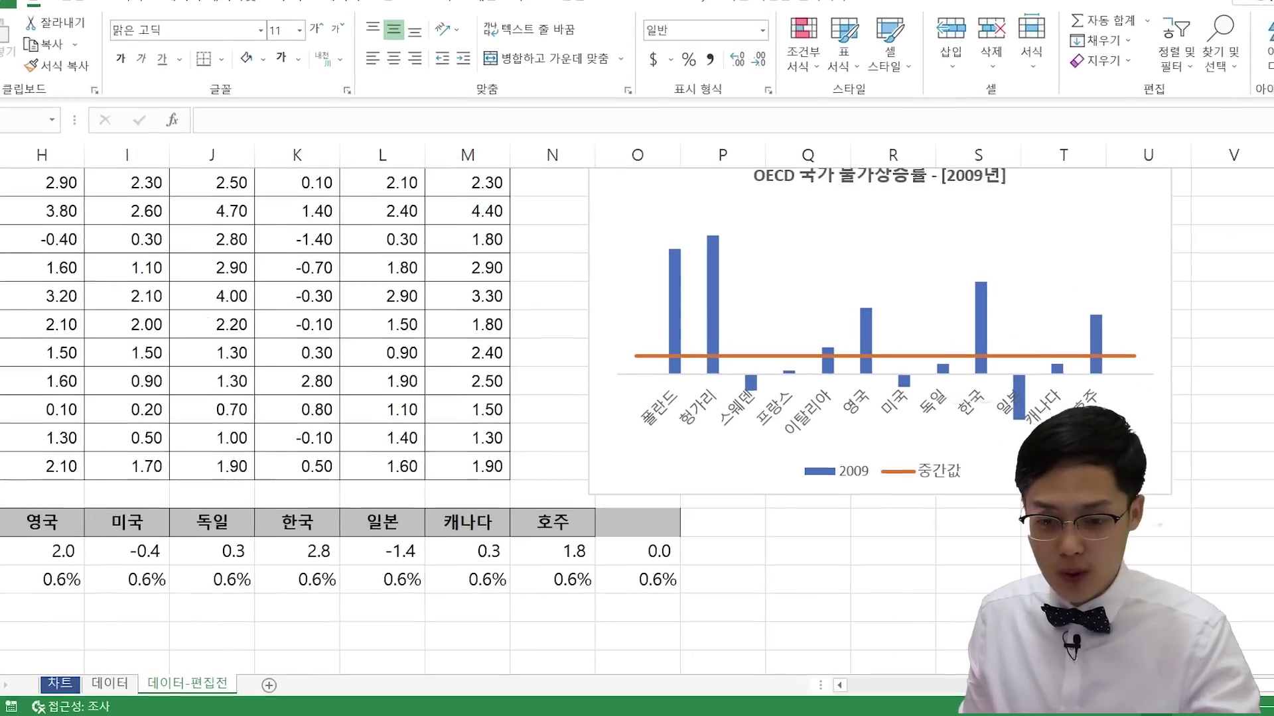
scroll(1051, 357, up, 2)
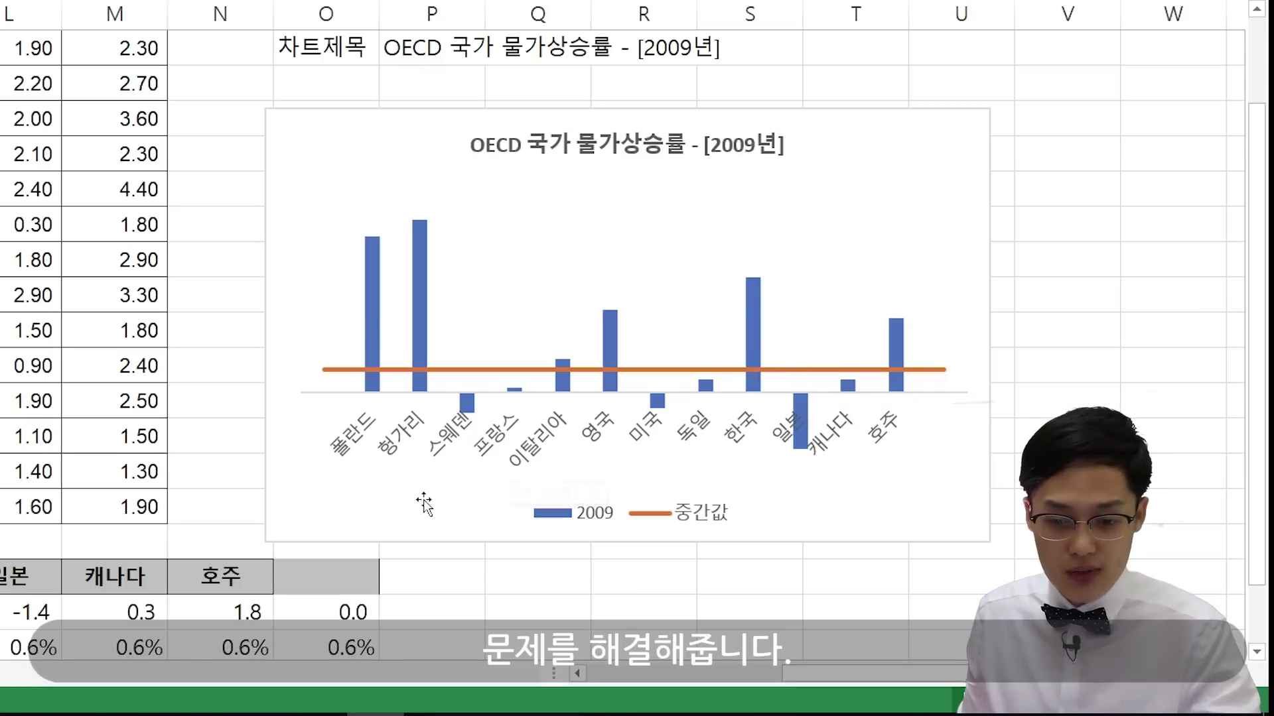
click(401, 453)
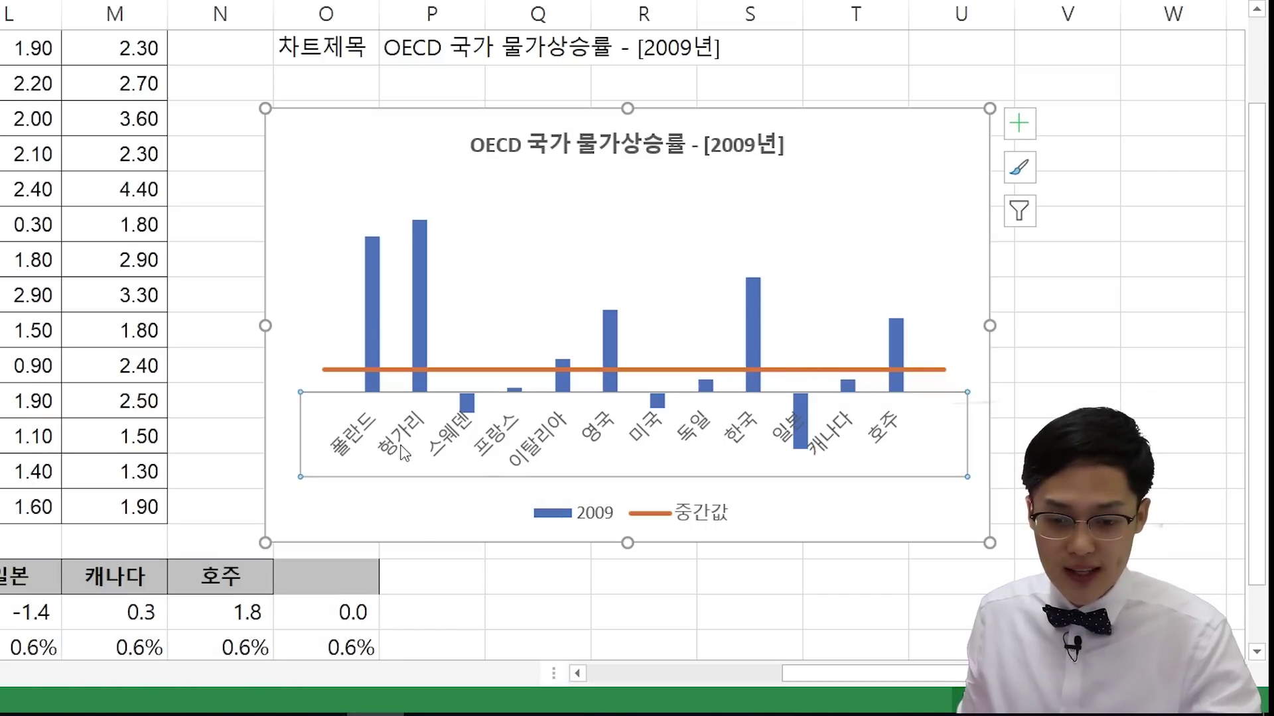
right_click(402, 453)
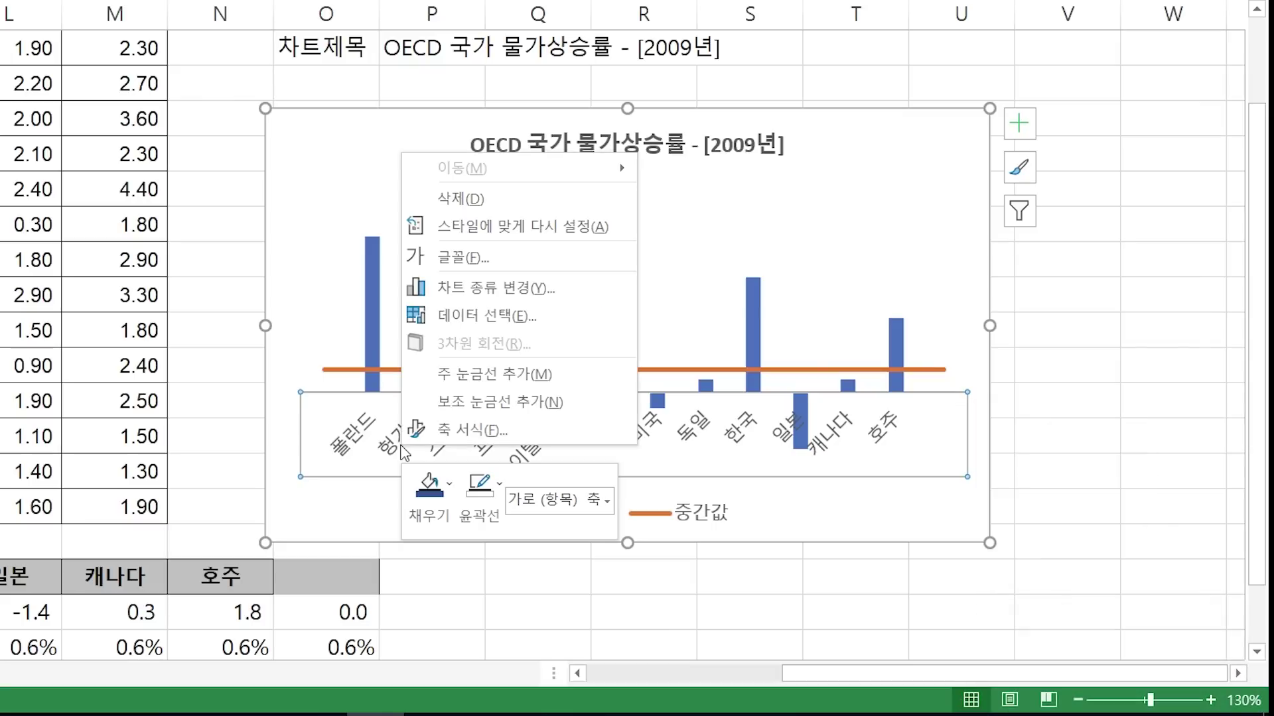
- Set the horizontal axis Label Position to Low so country names sit below the negative bars
click(463, 428)
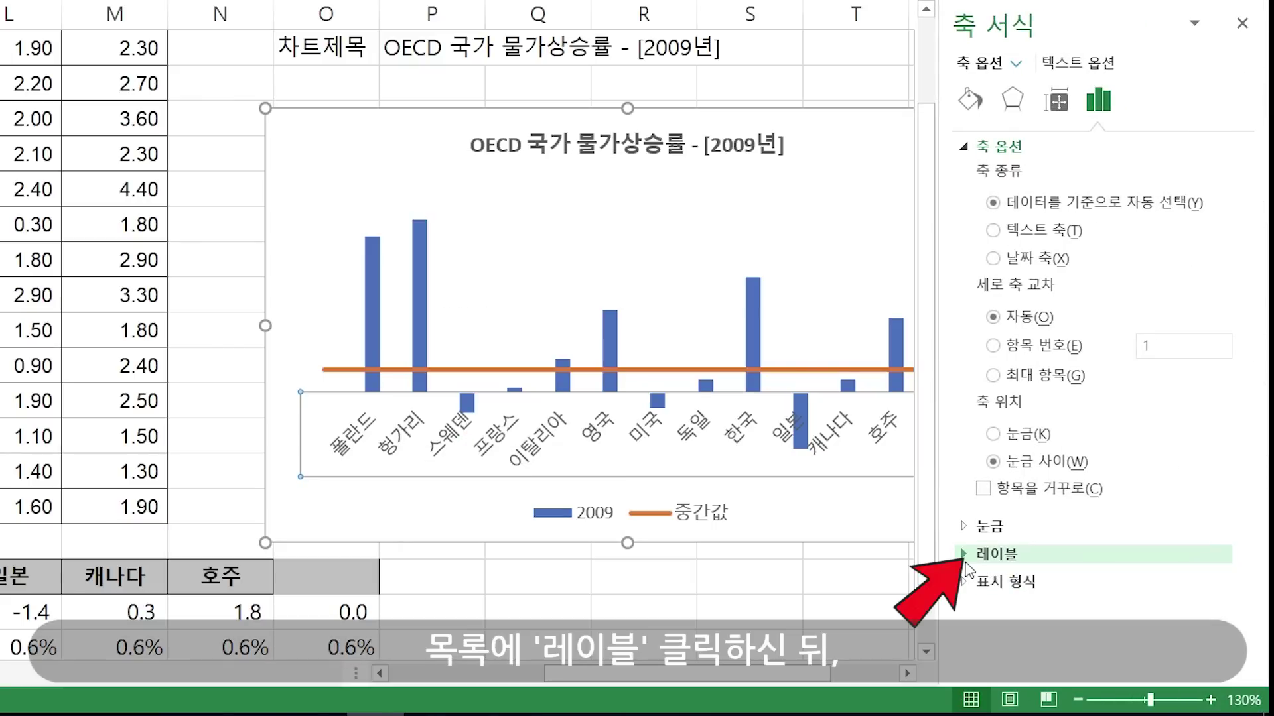
click(972, 555)
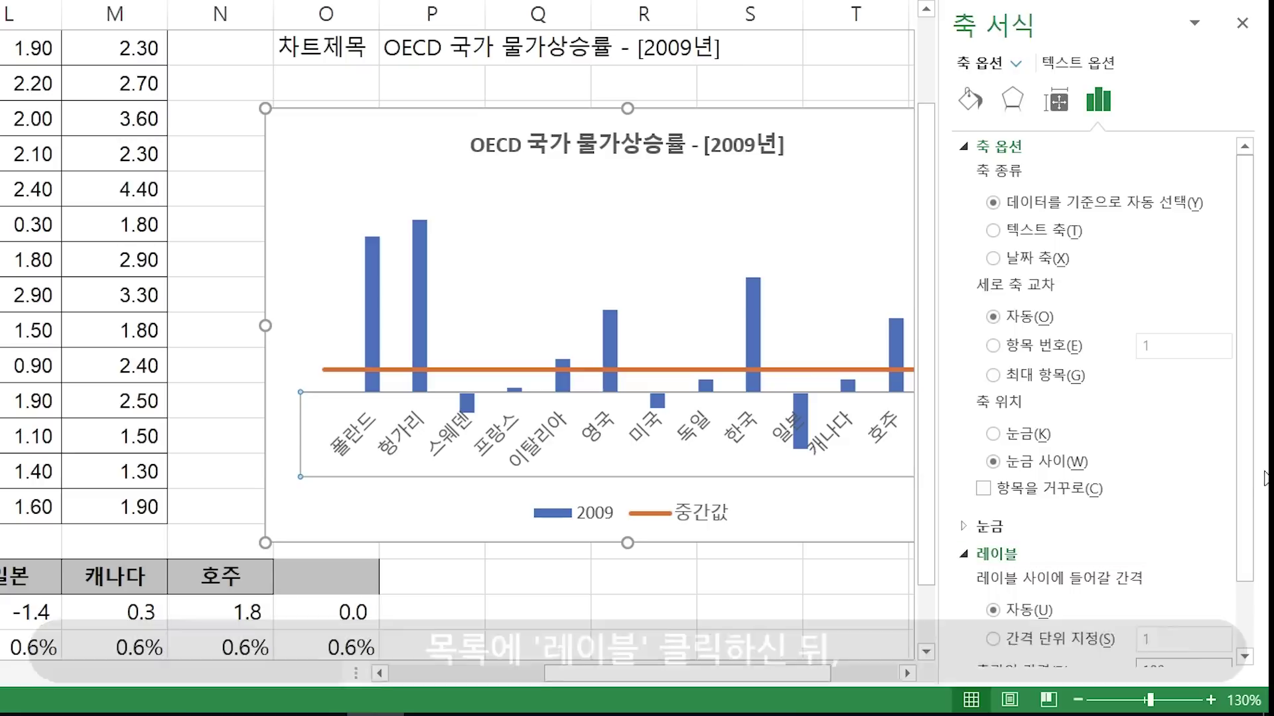
drag(1247, 514, 1251, 559)
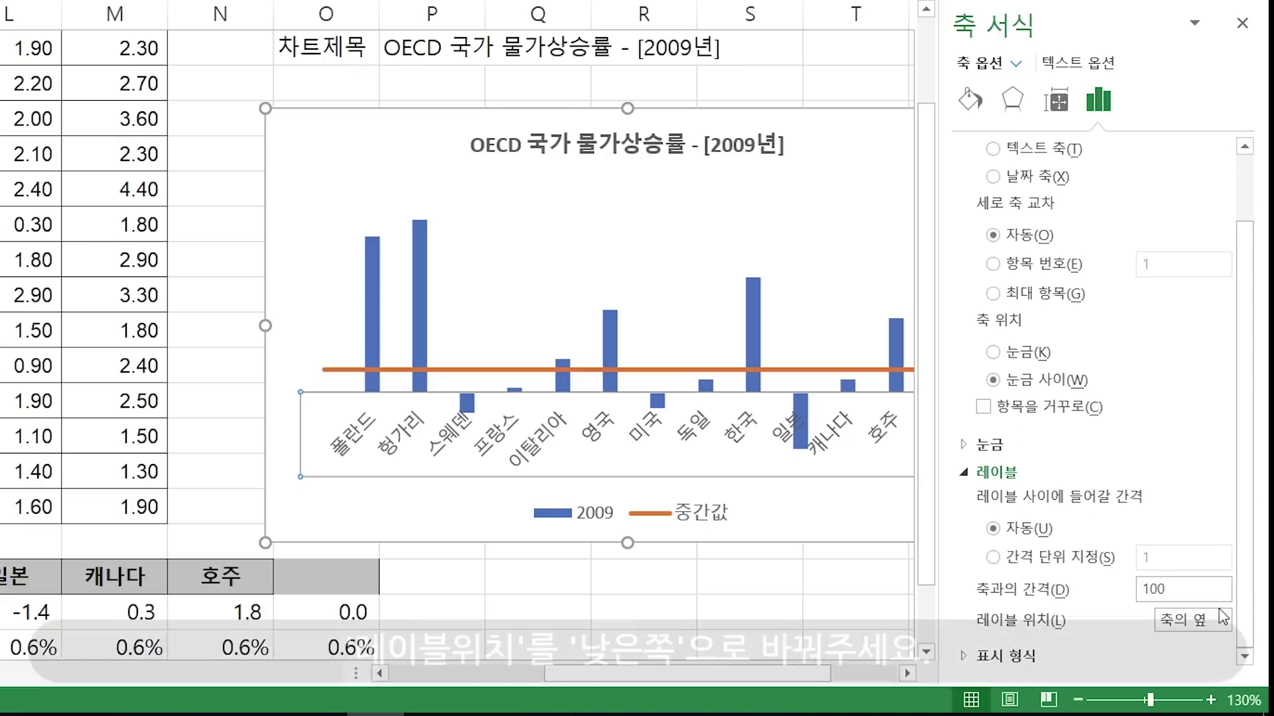
click(1223, 620)
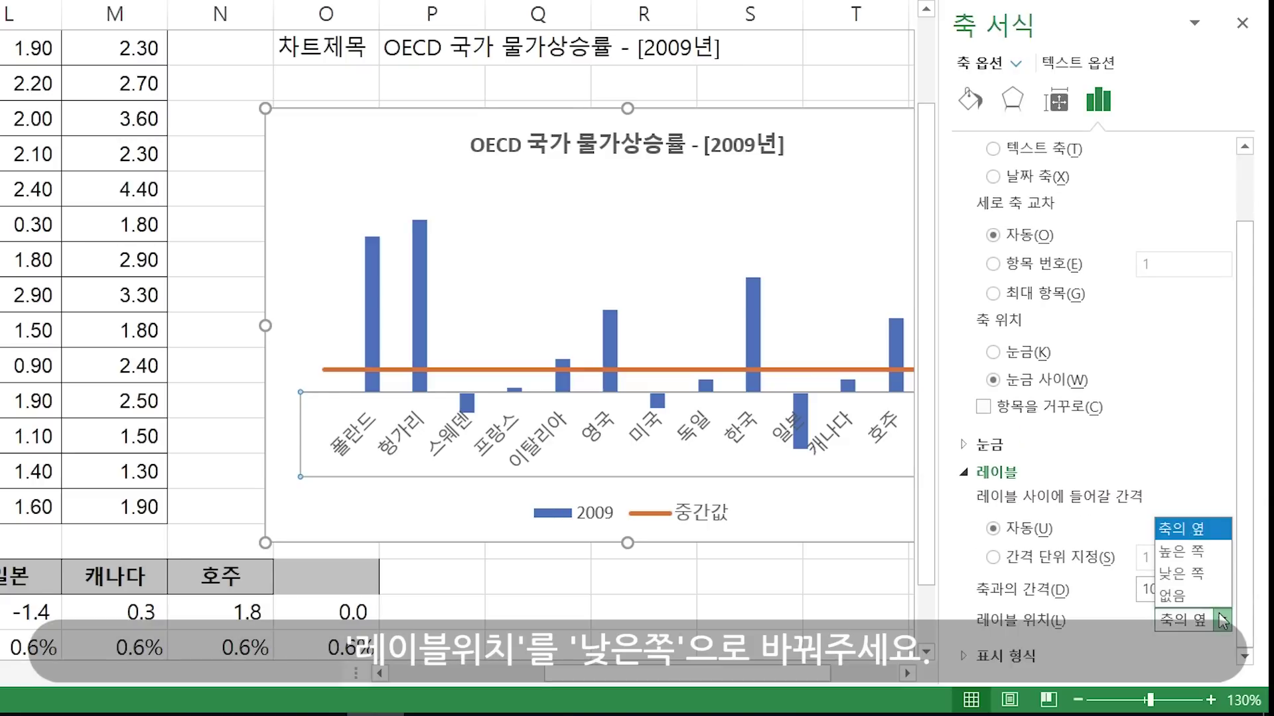
click(1192, 574)
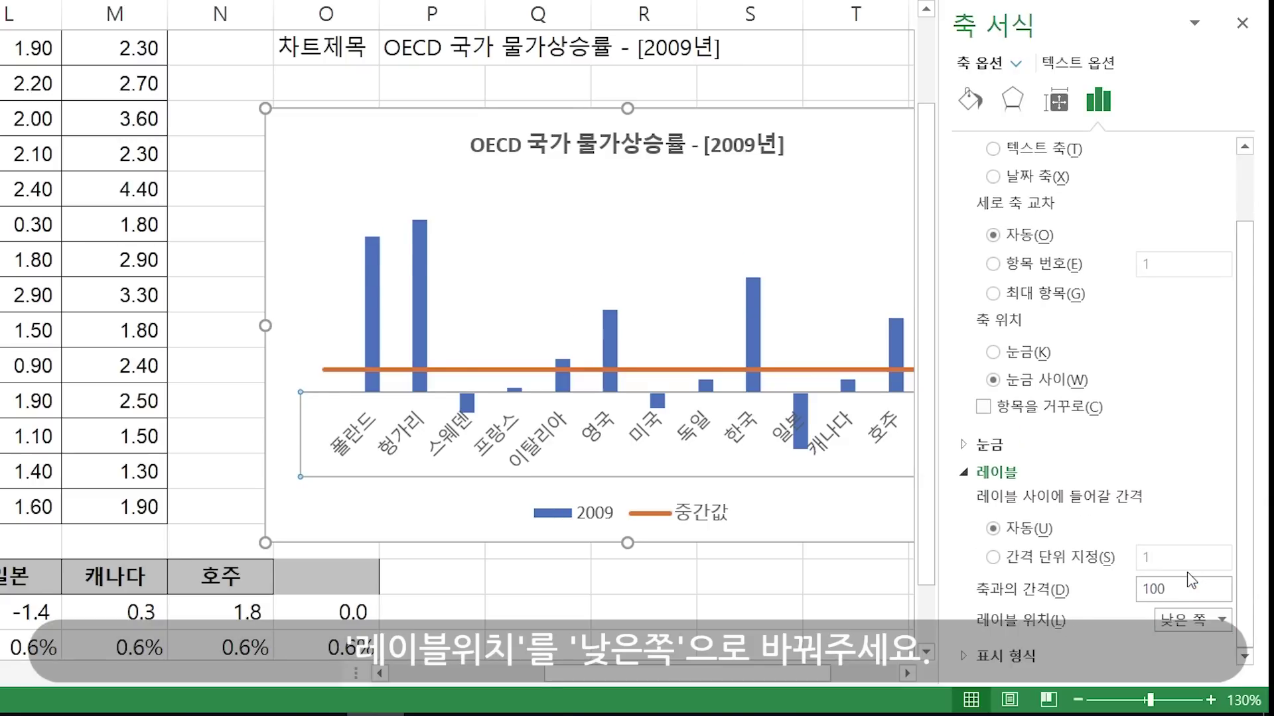
click(1243, 21)
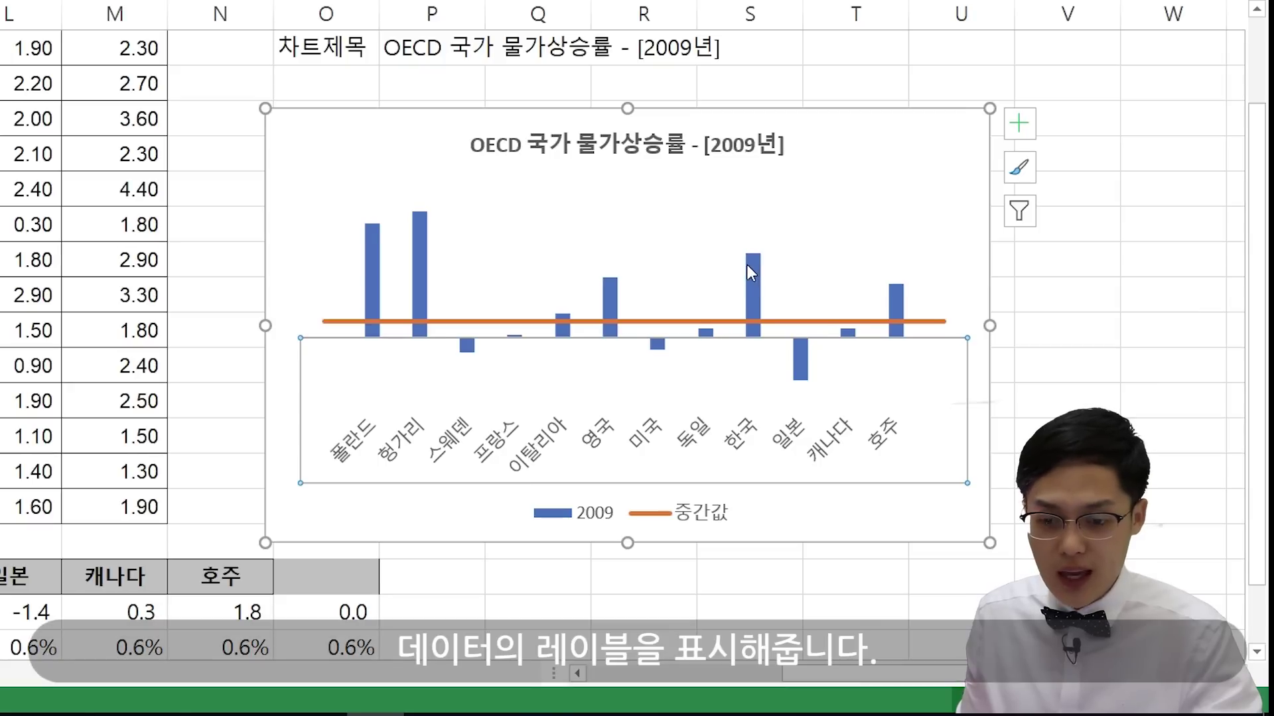
- Add data labels to the 2009 series and make them bold
click(748, 263)
click(262, 330)
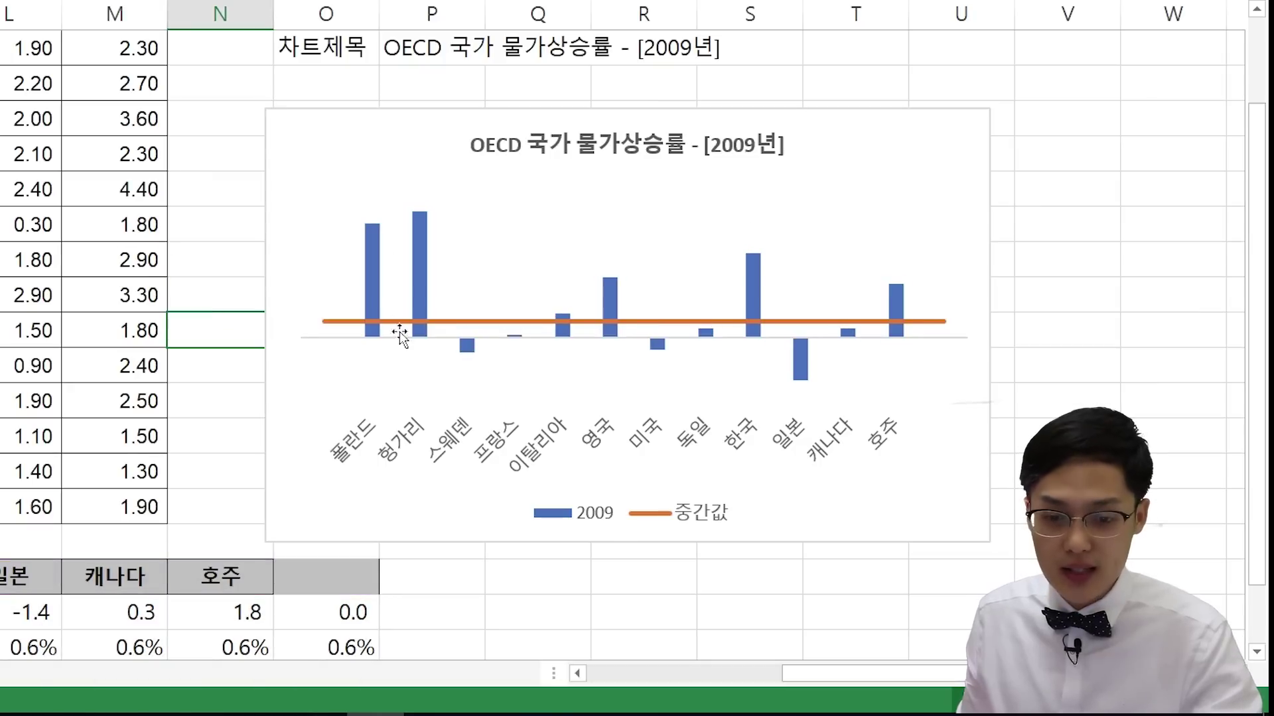
click(424, 292)
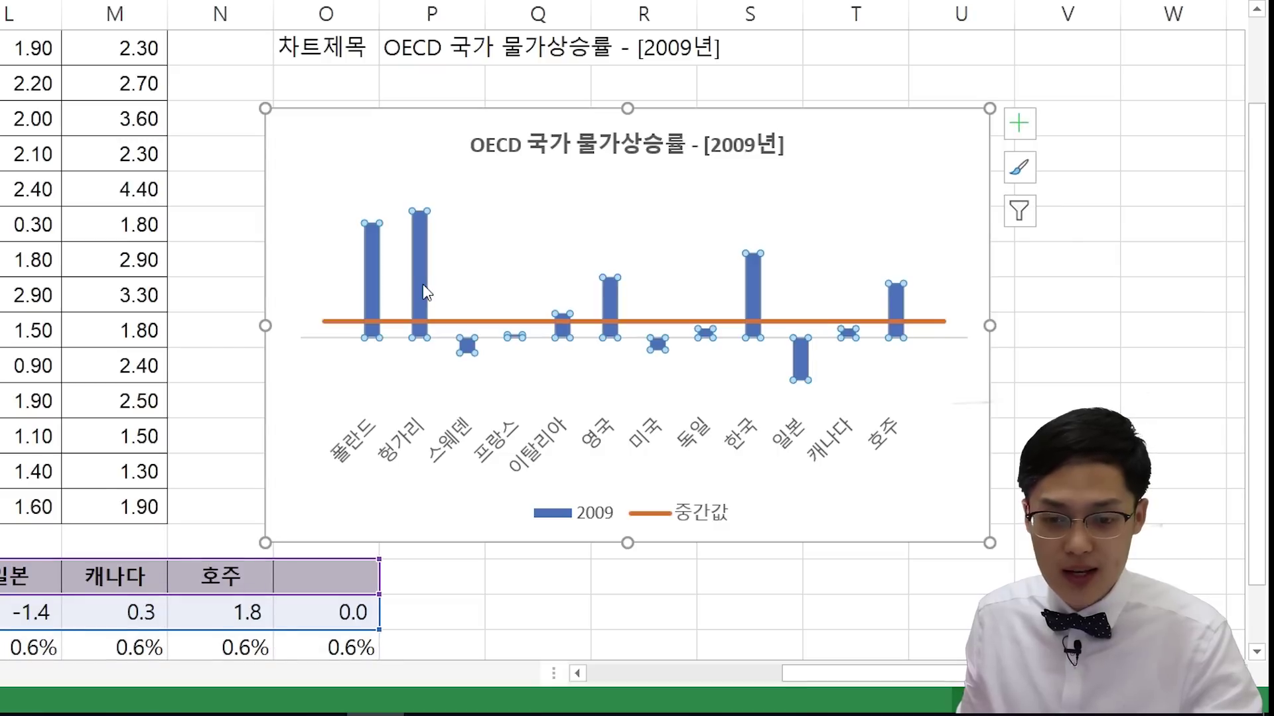
right_click(424, 291)
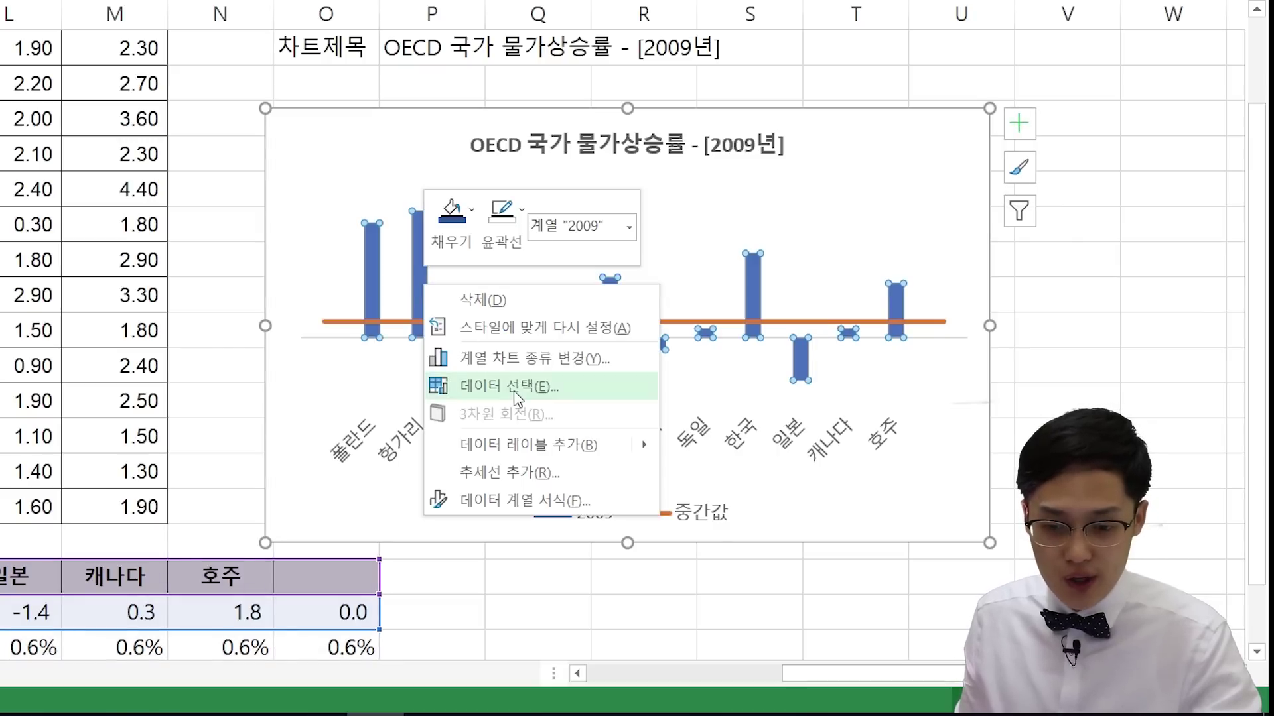
click(573, 457)
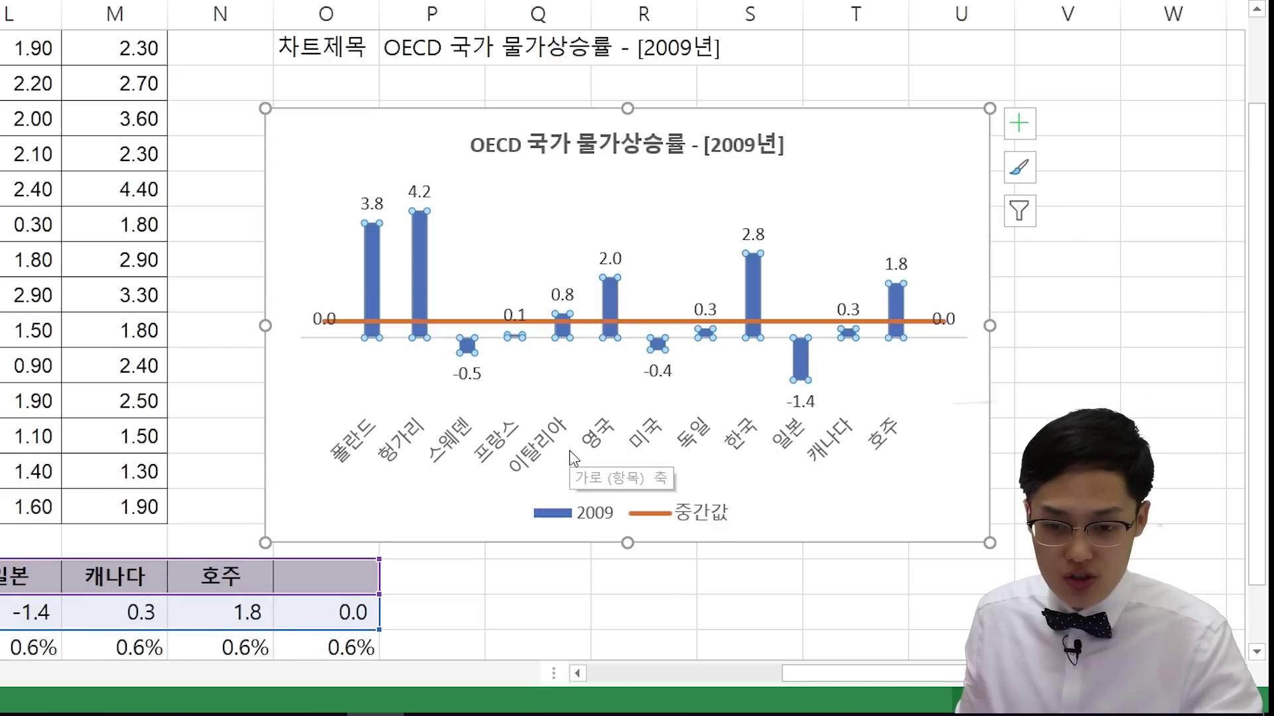
key(Escape)
key(Escape)
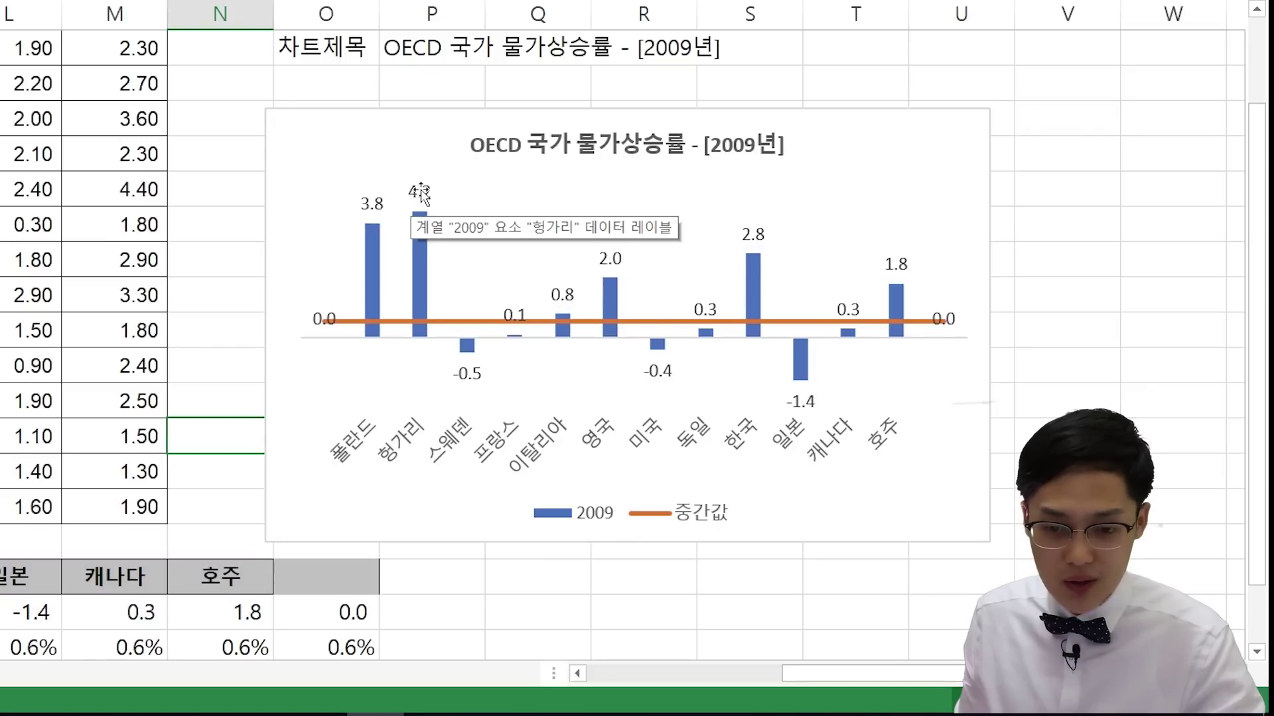
click(421, 192)
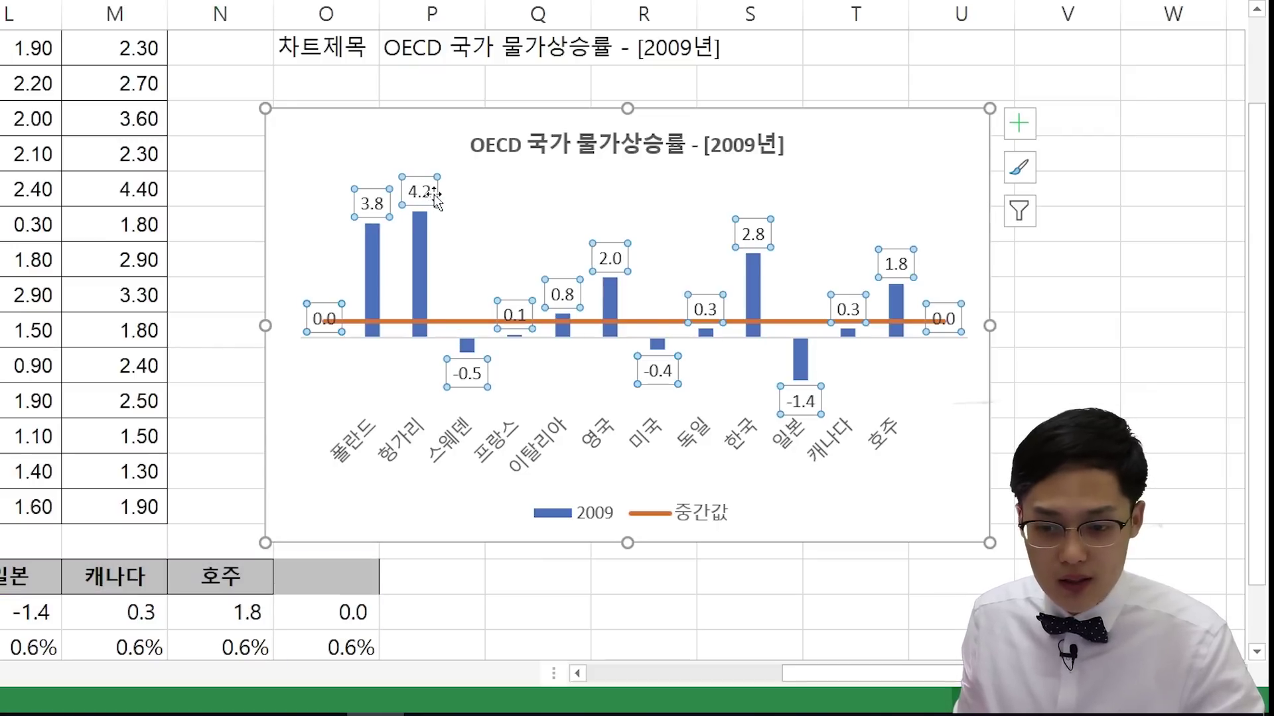
key(ctrl+b)
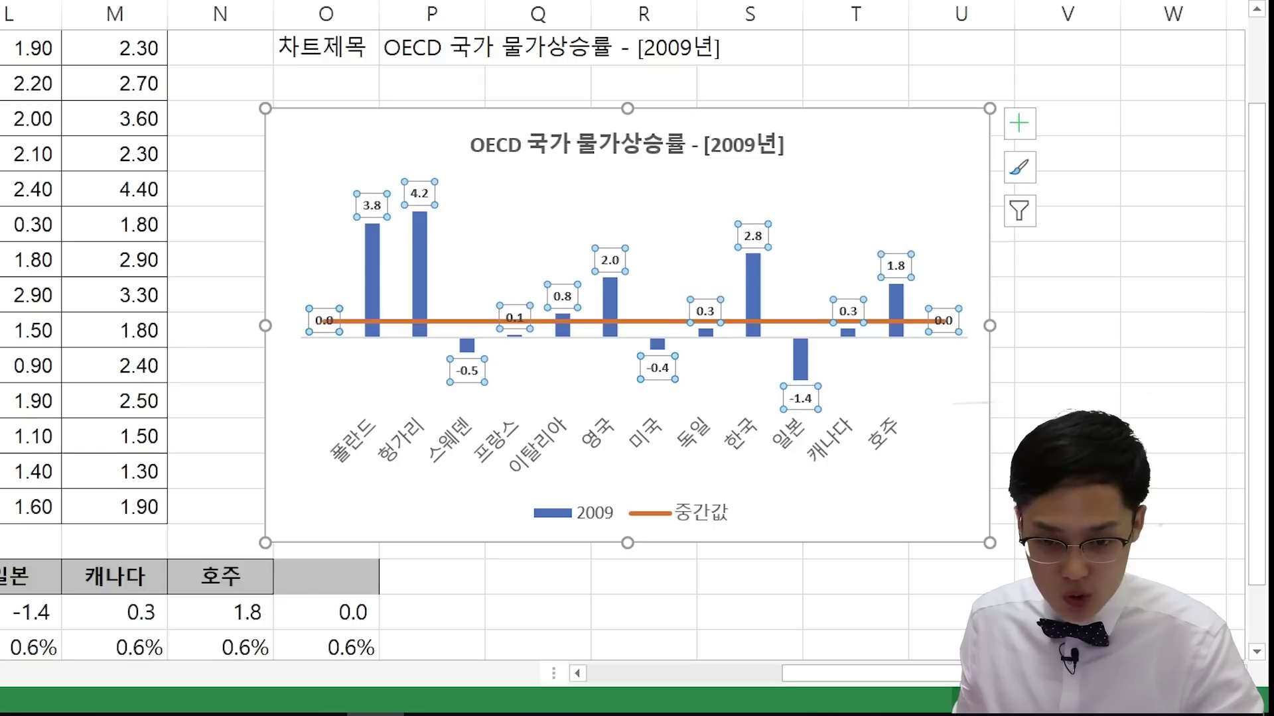
- Delete the 0.0 data labels at the right and left ends of the chart
click(1121, 400)
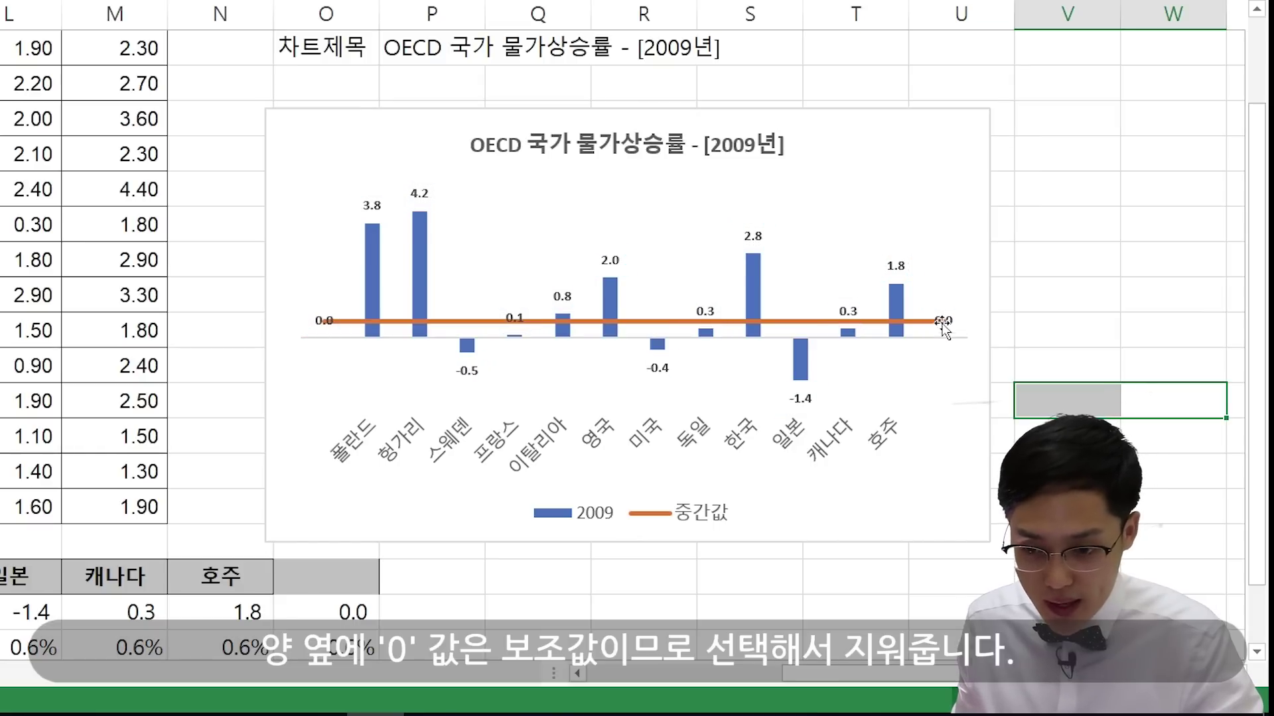
click(944, 323)
click(944, 323)
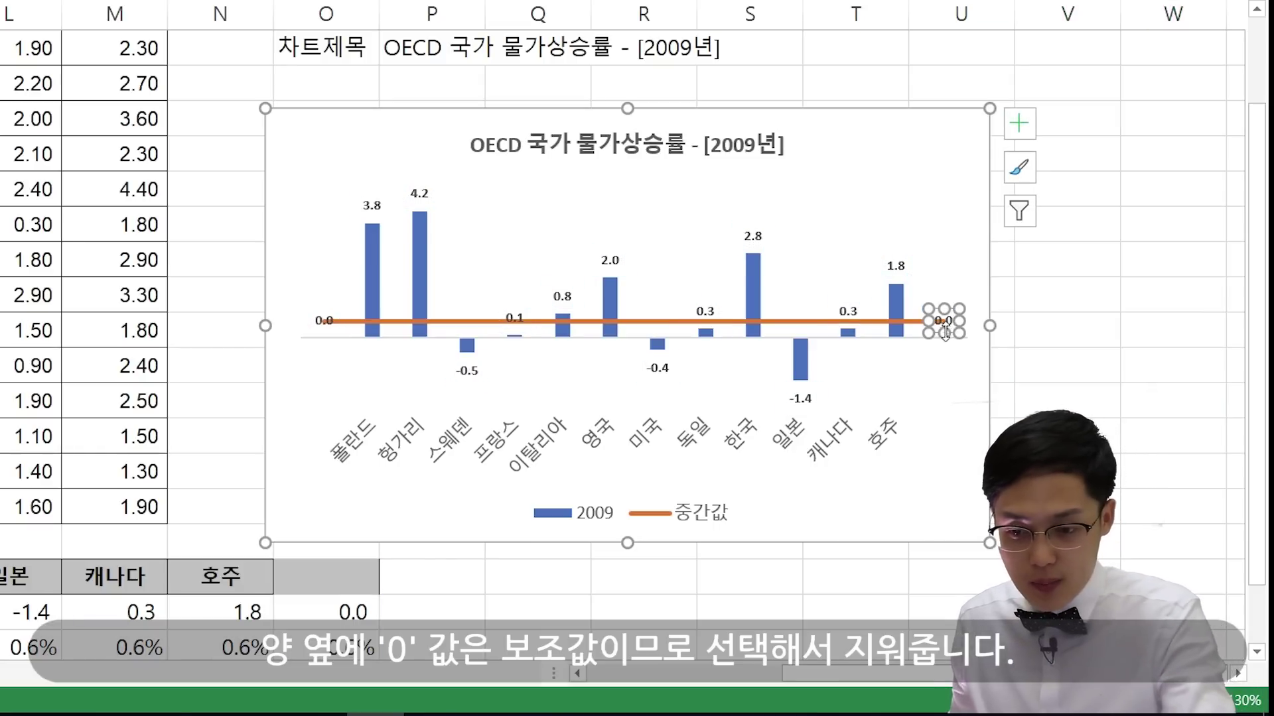
key(Delete)
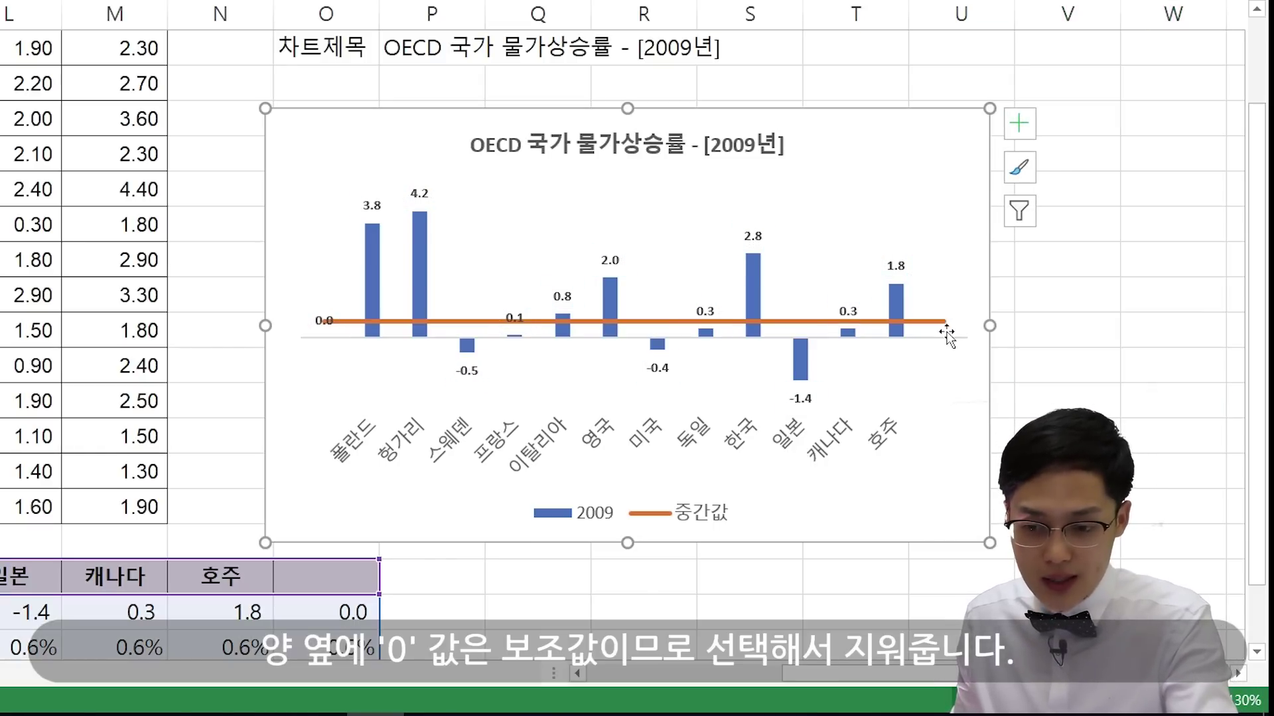
double_click(320, 318)
click(320, 318)
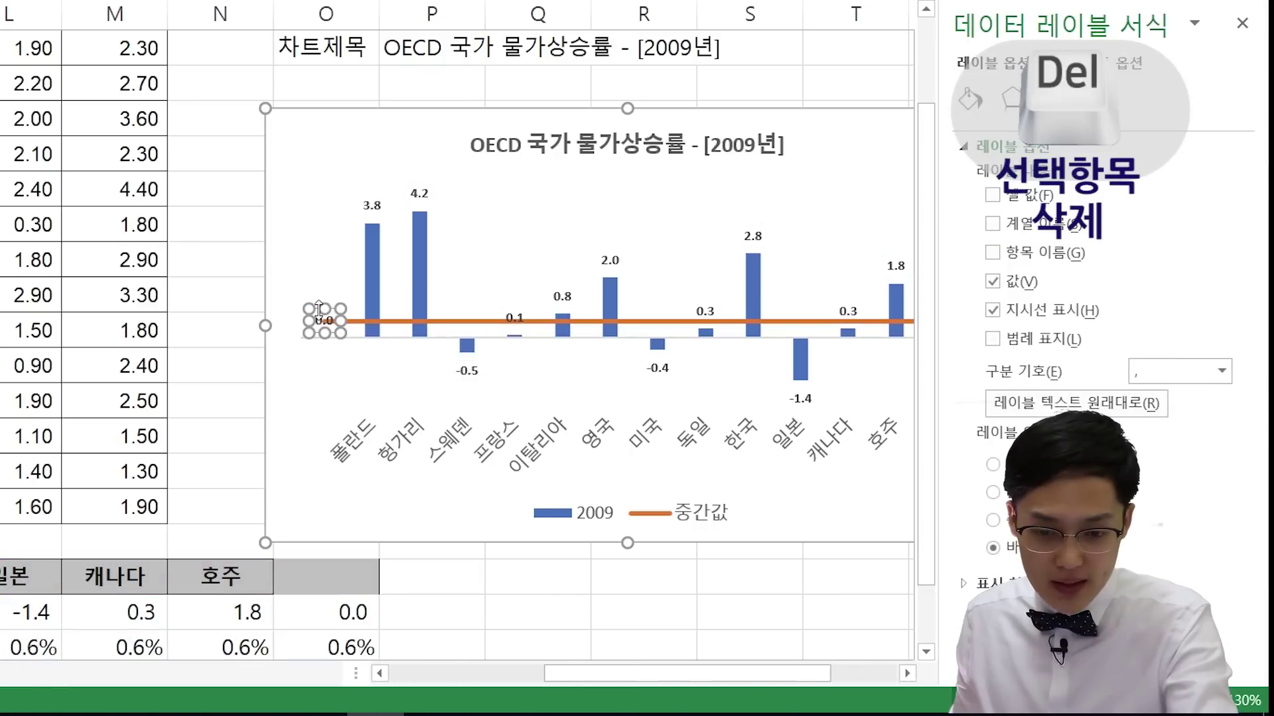
key(Delete)
click(1238, 30)
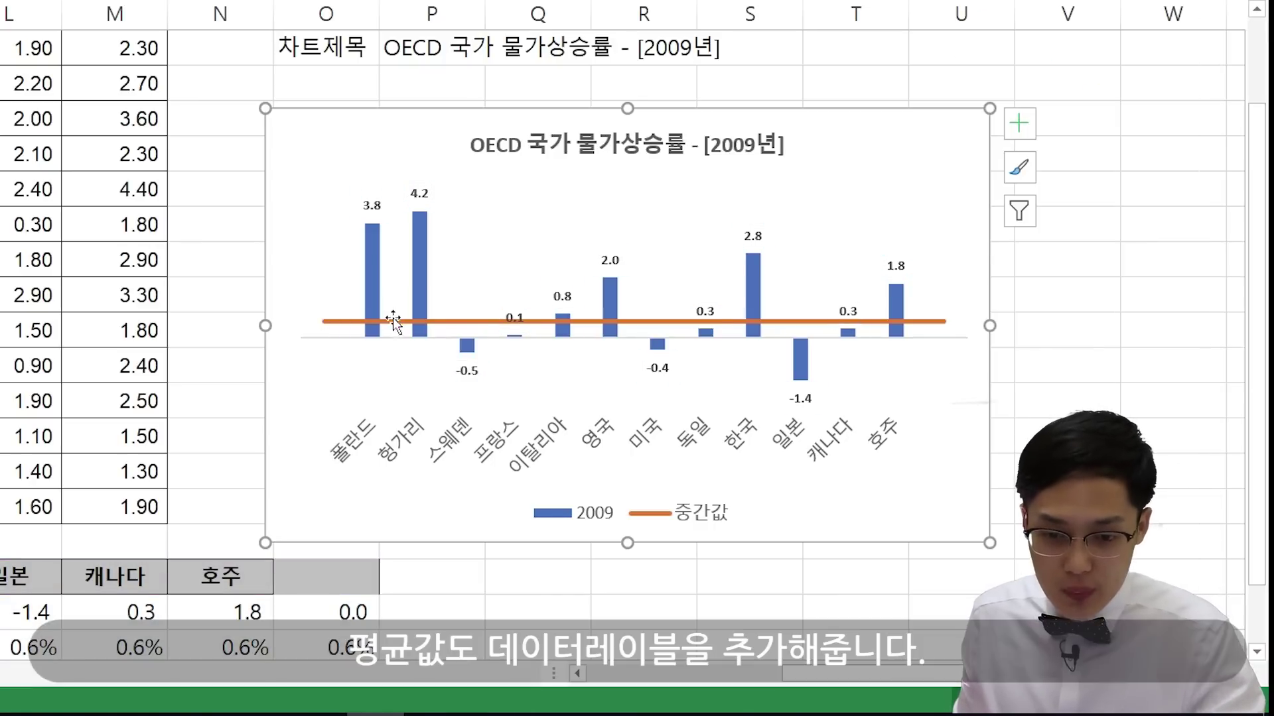
- Add a value label to the orange 중간값 median line
click(324, 323)
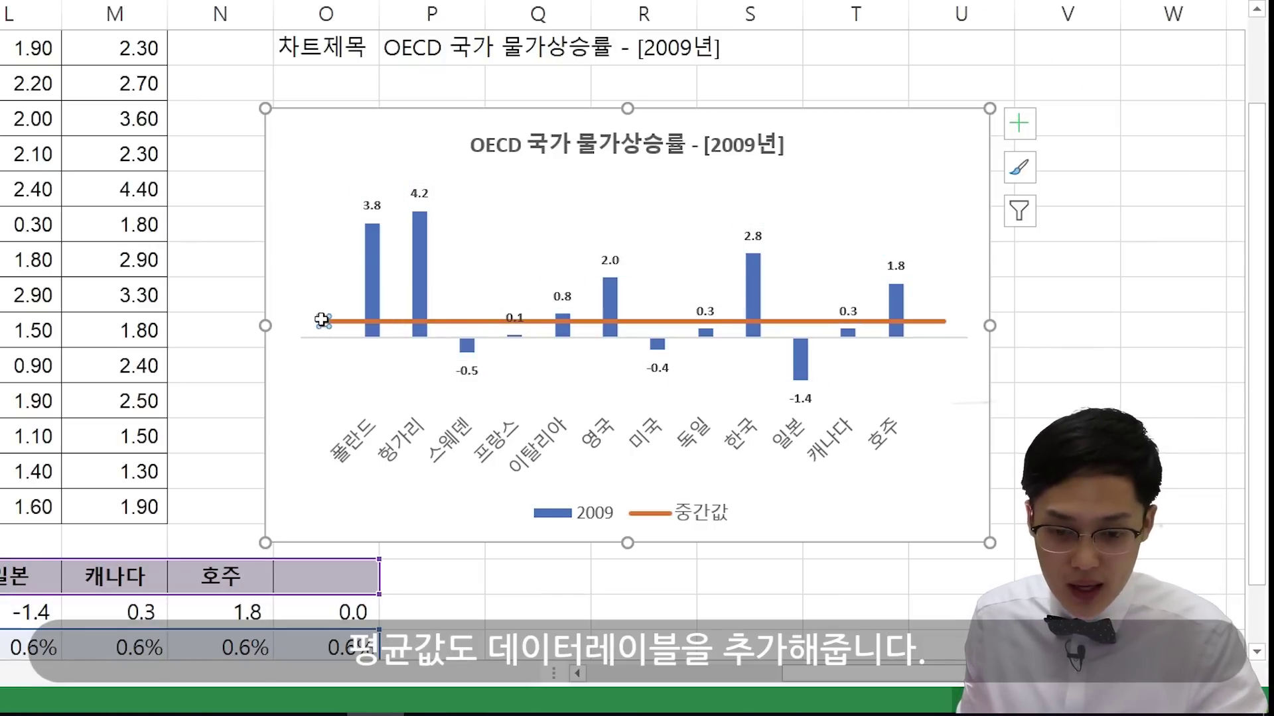
right_click(324, 321)
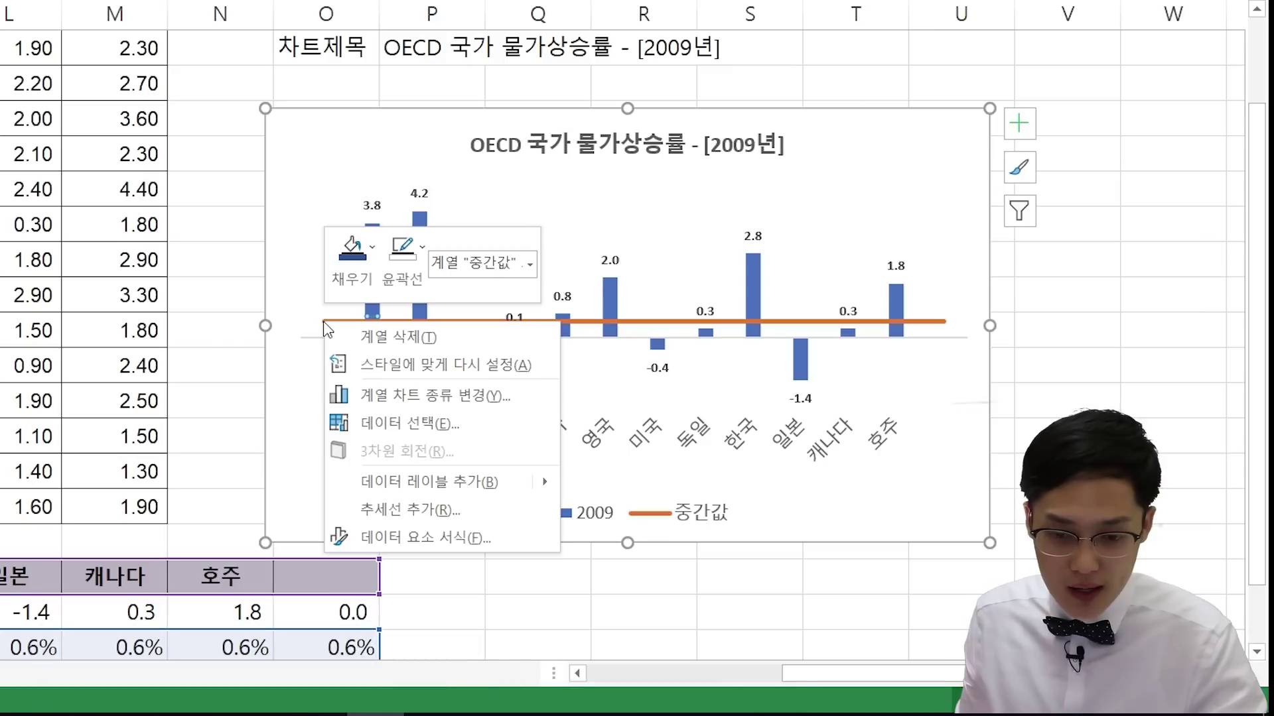
right_click(327, 325)
right_click(330, 325)
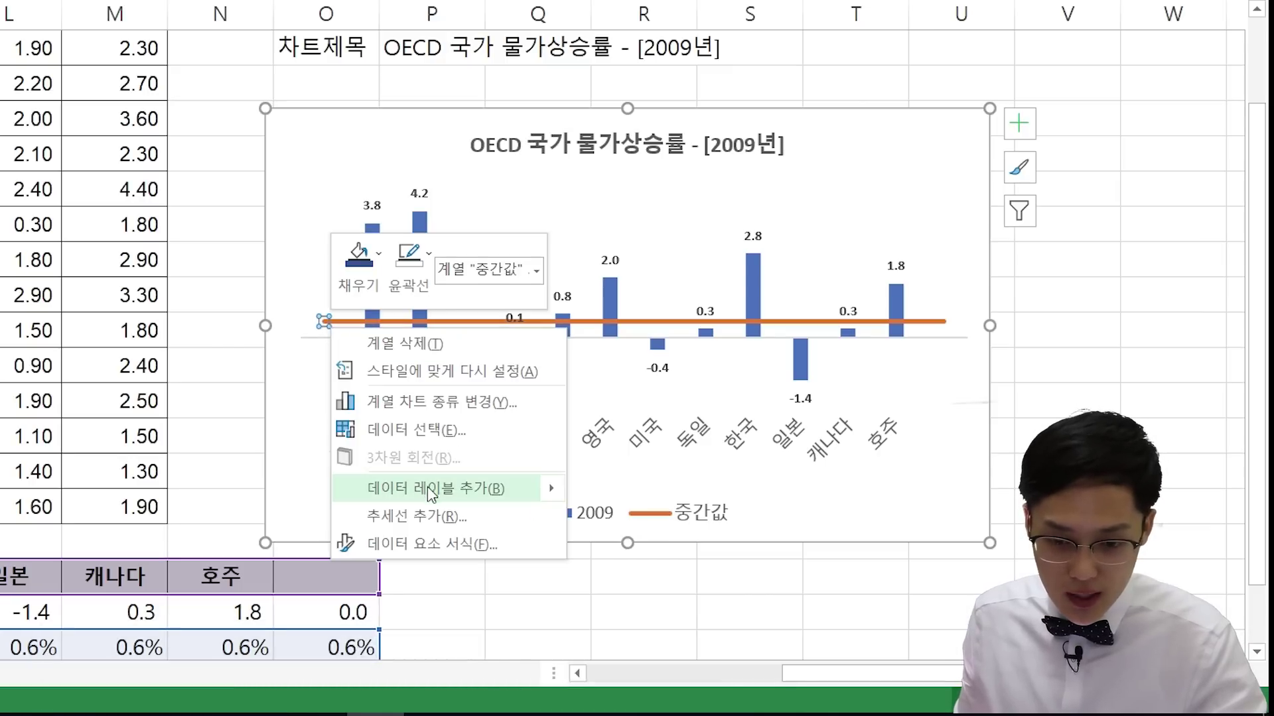
click(427, 486)
- Move the 0.6% label above the median line's left end and make it bold
click(346, 322)
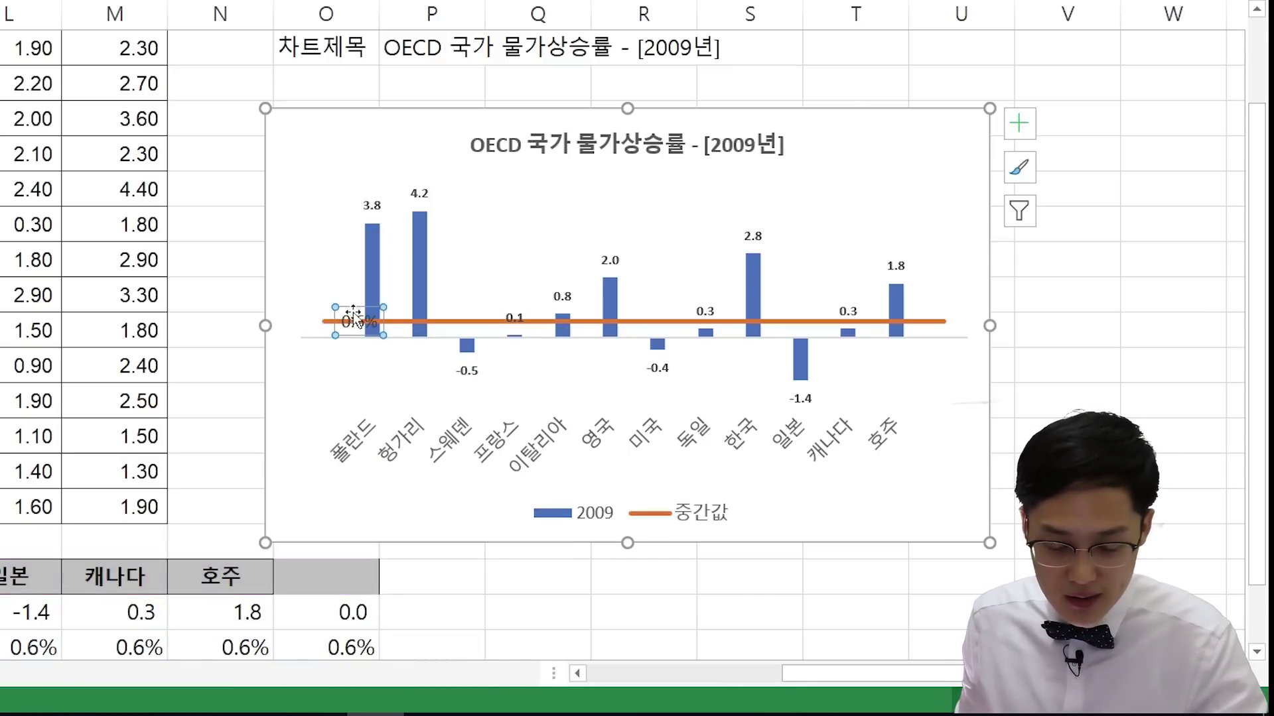
drag(355, 312, 316, 290)
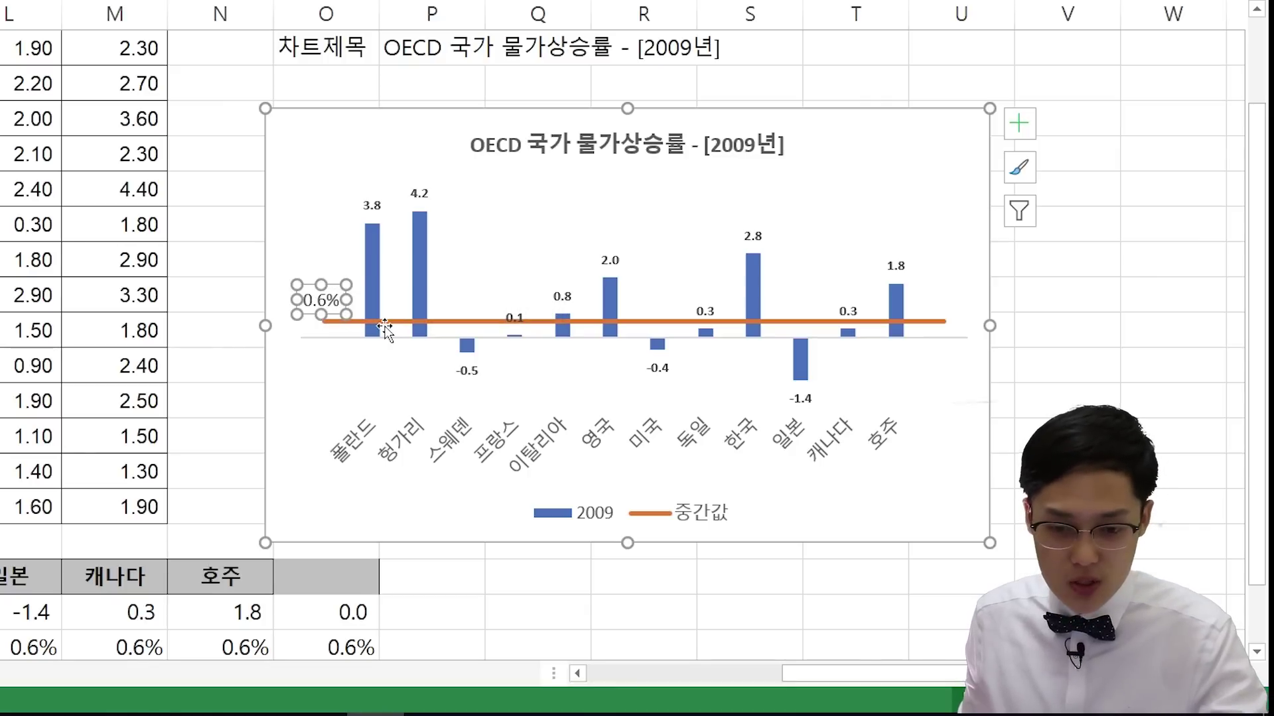
key(ctrl+b)
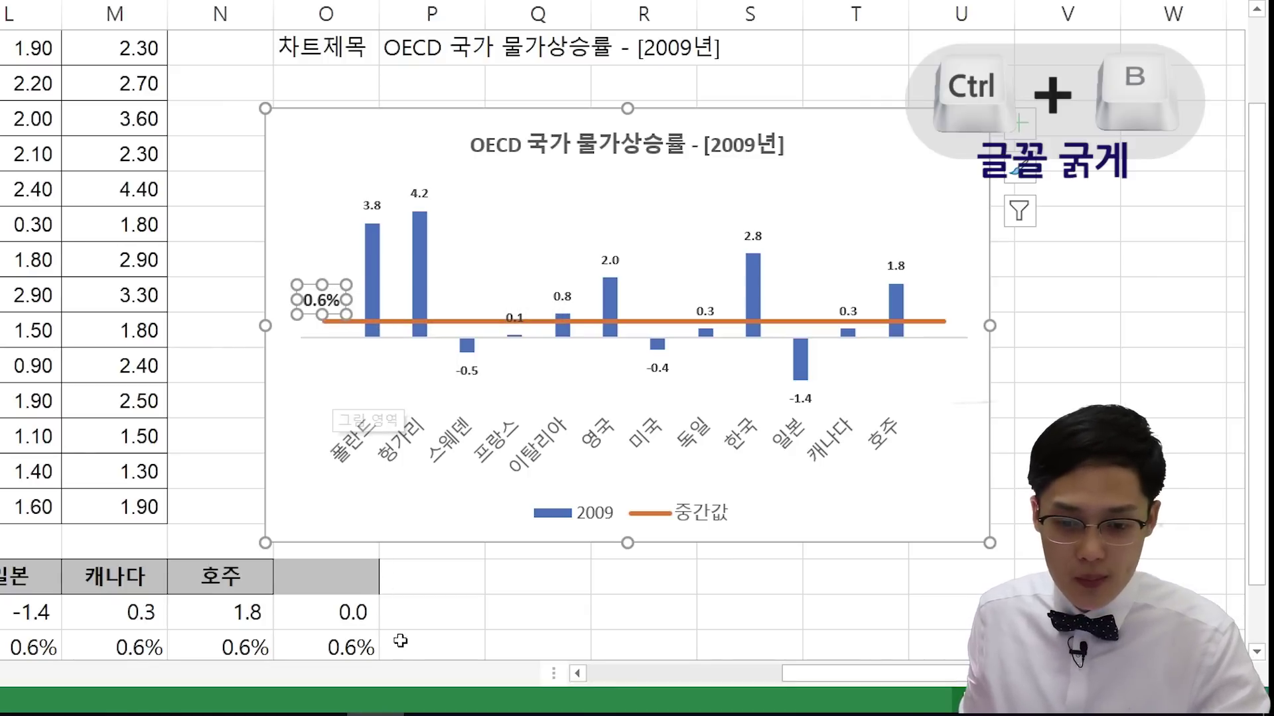
click(530, 464)
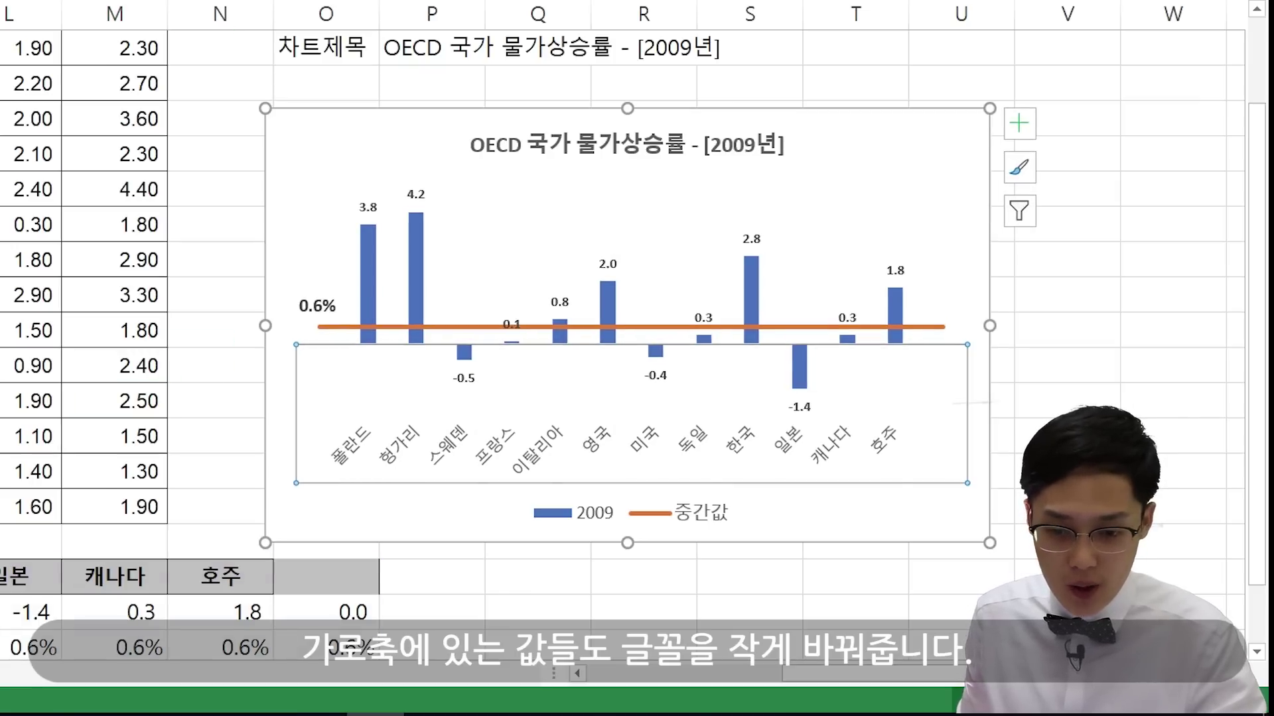
- Shrink the country axis label font and fill the 2009 bars light green
key(ctrl+shift+less)
click(404, 331)
right_click(404, 316)
click(435, 258)
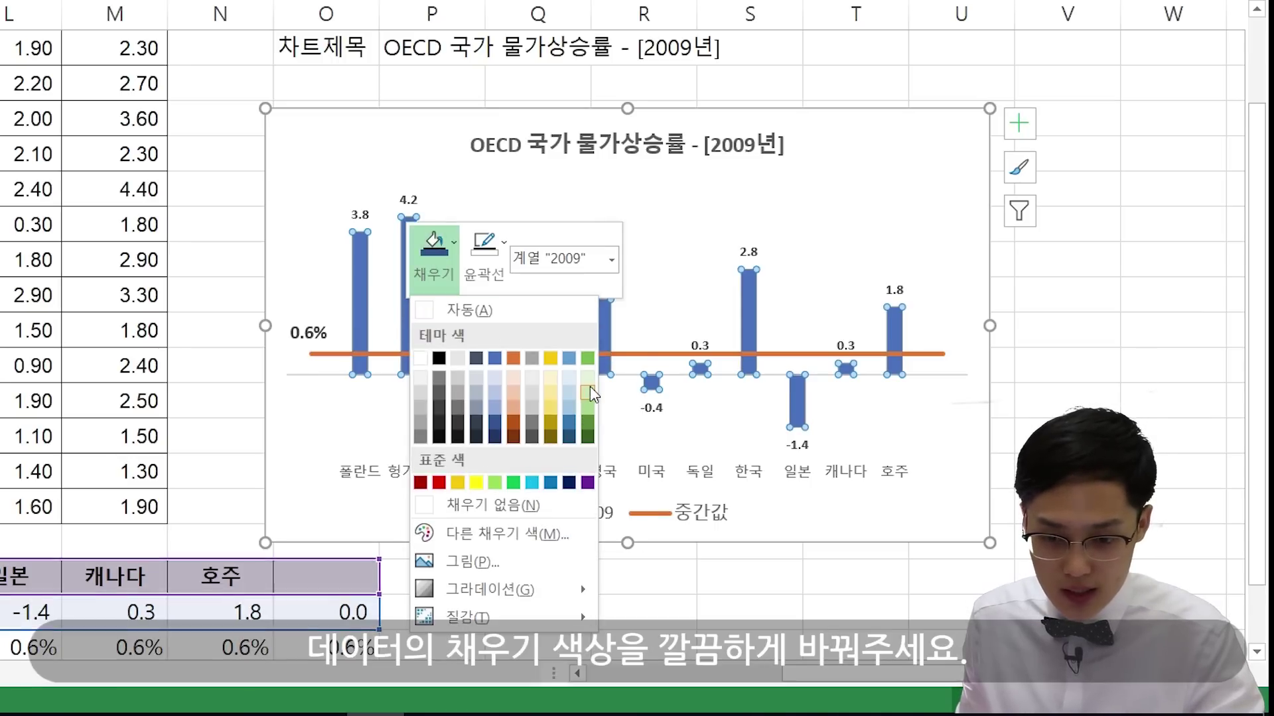
click(587, 391)
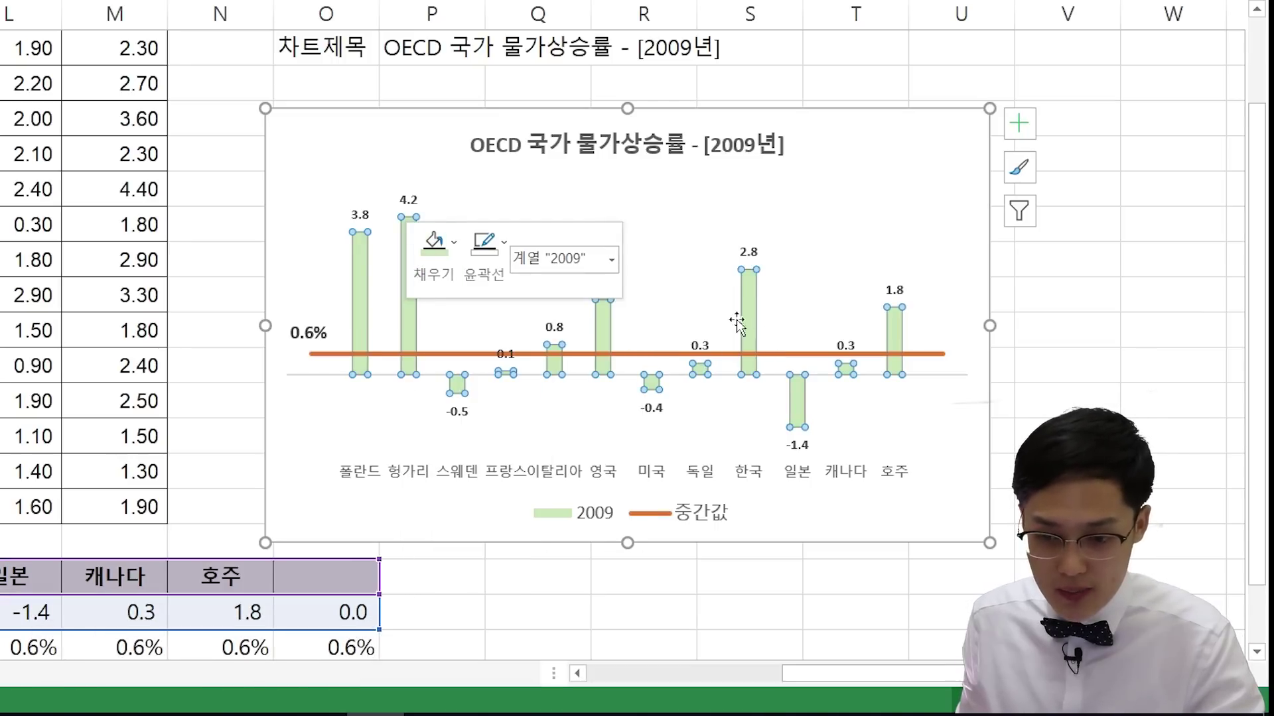
click(705, 281)
- Fill only the 한국 bar dark green to highlight Korea
click(746, 318)
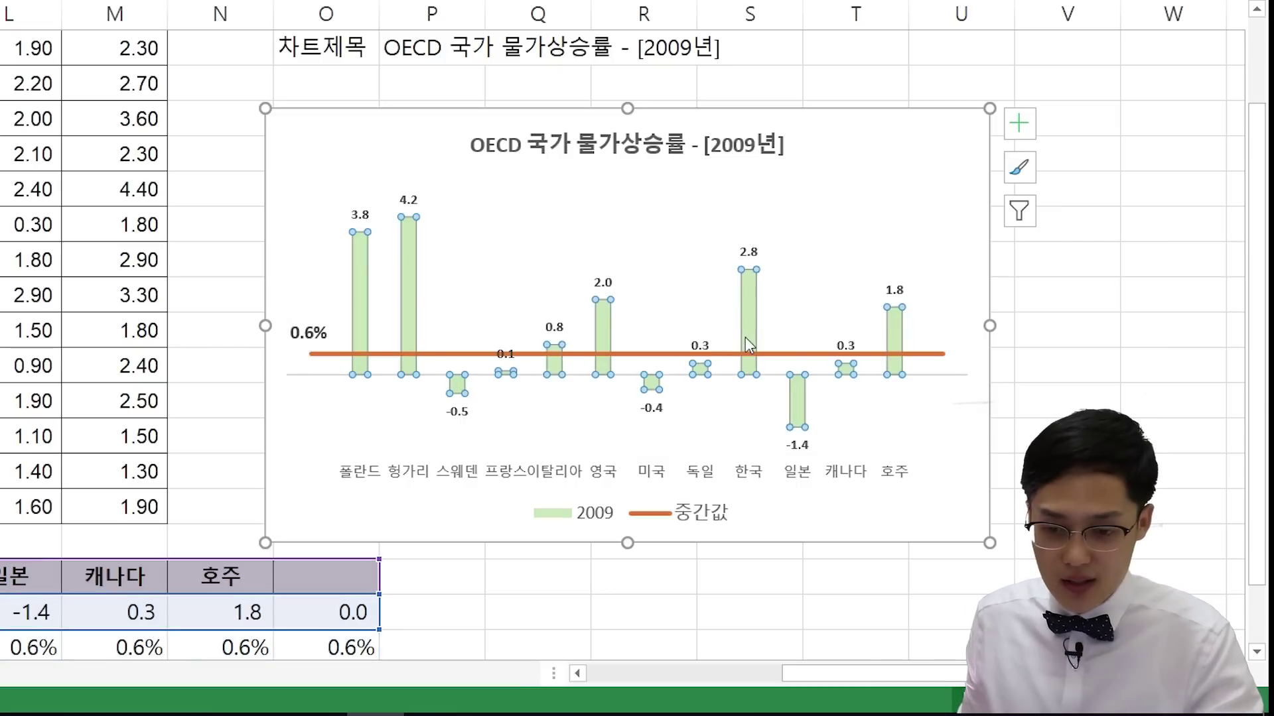
click(747, 316)
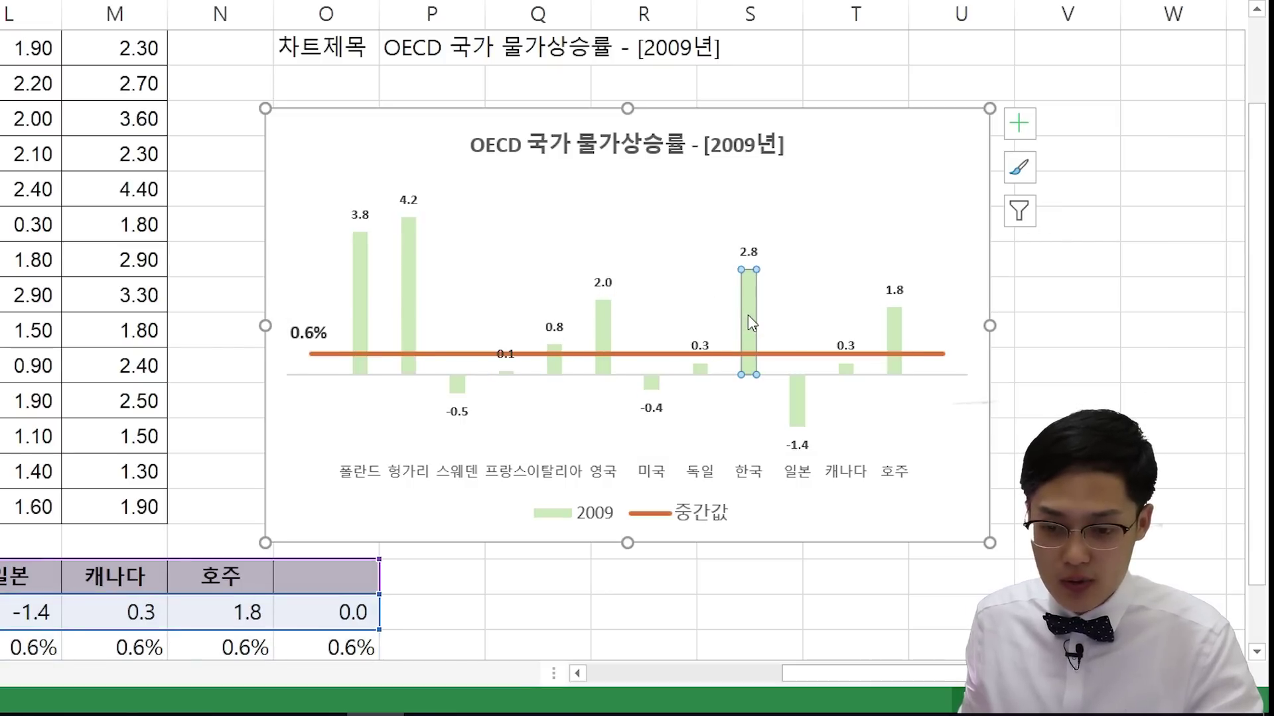
right_click(749, 322)
click(768, 257)
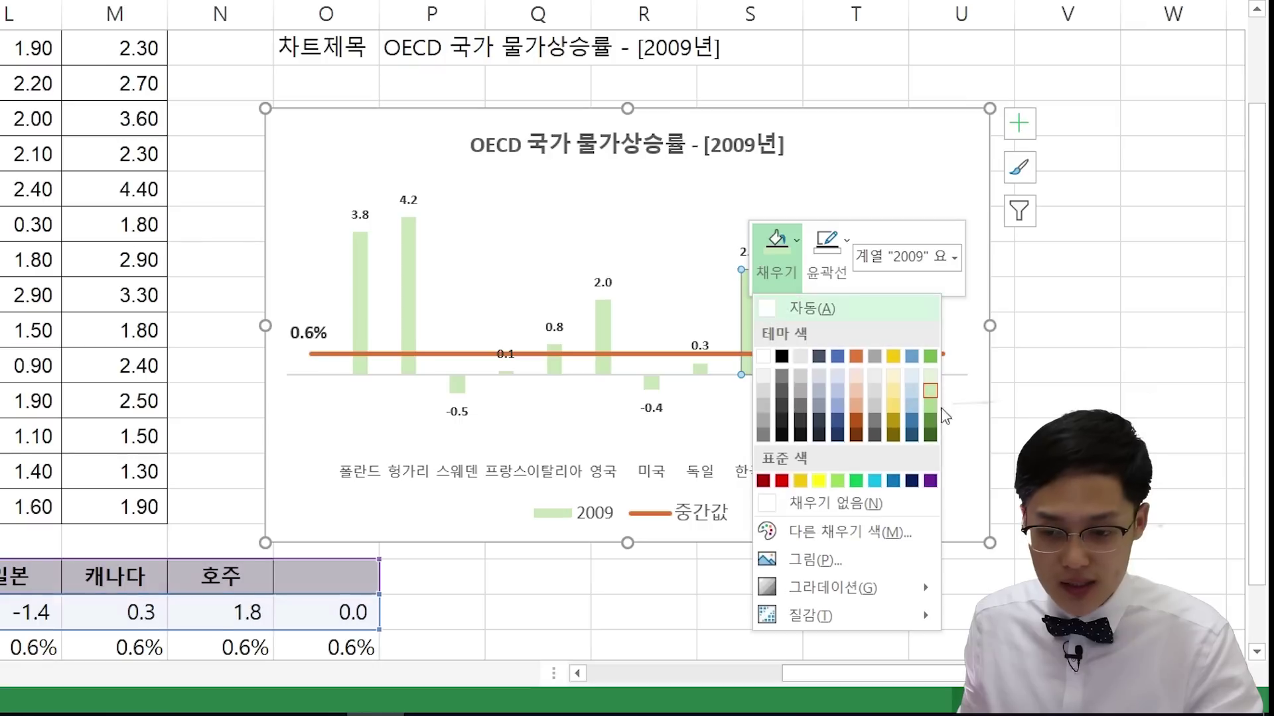
click(930, 424)
click(741, 332)
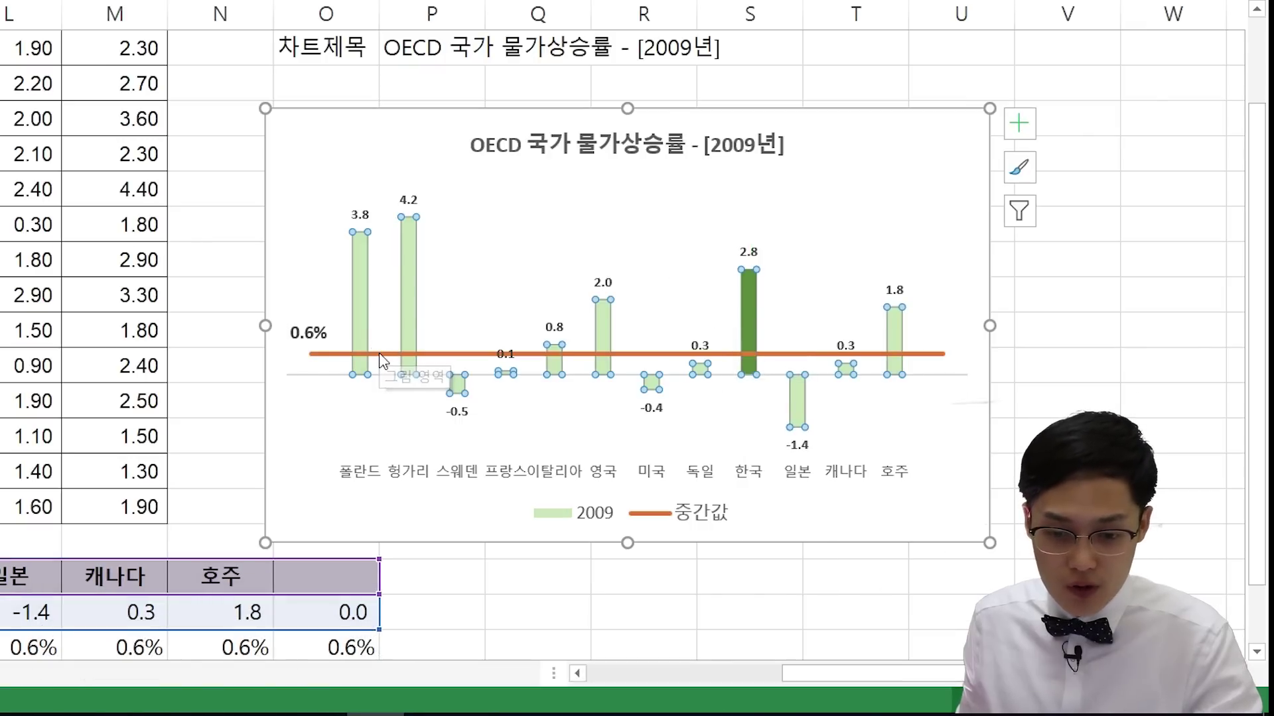
click(380, 354)
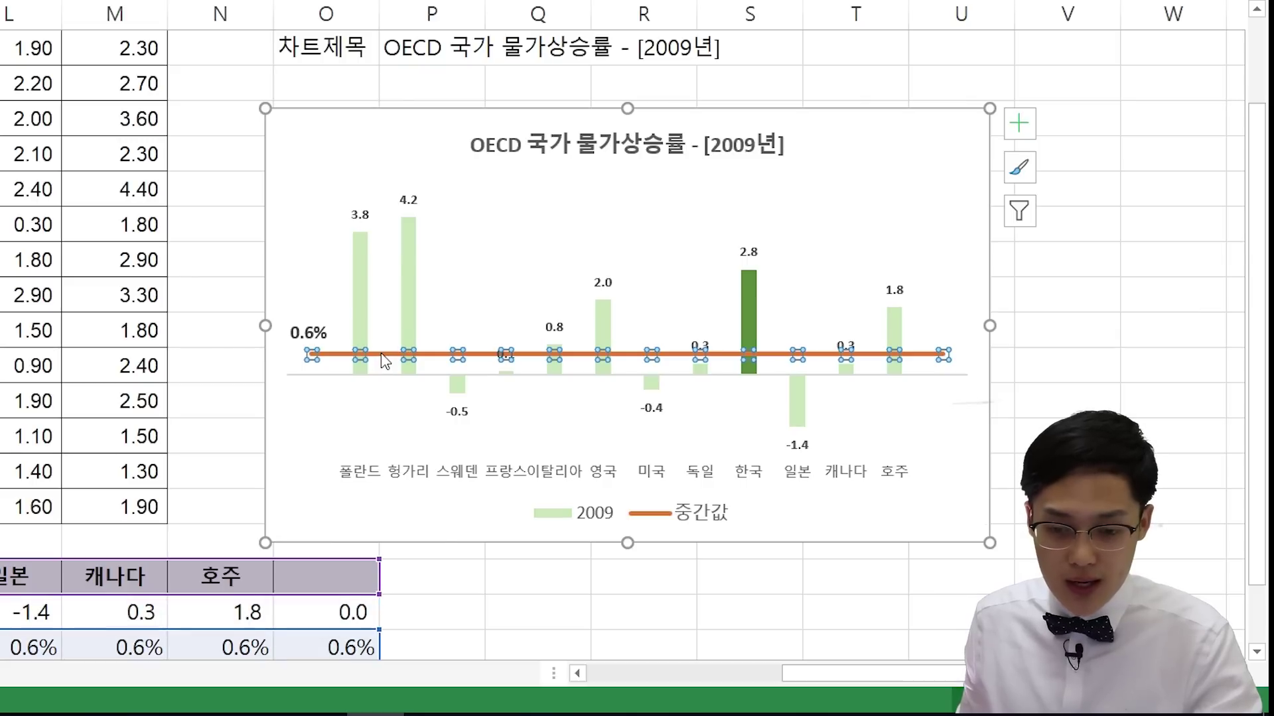
- Format the 중간값 line as a solid dark-blue dashed line, thinned to 1.5 pt
right_click(383, 360)
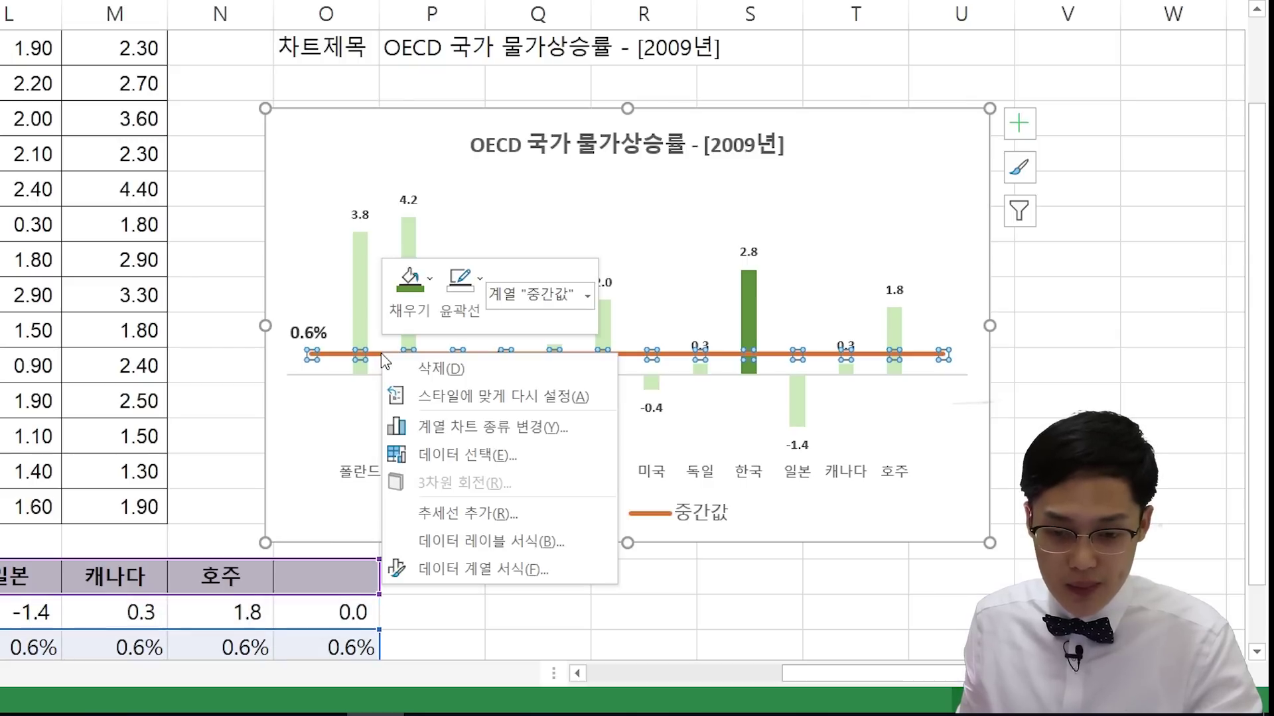
click(483, 570)
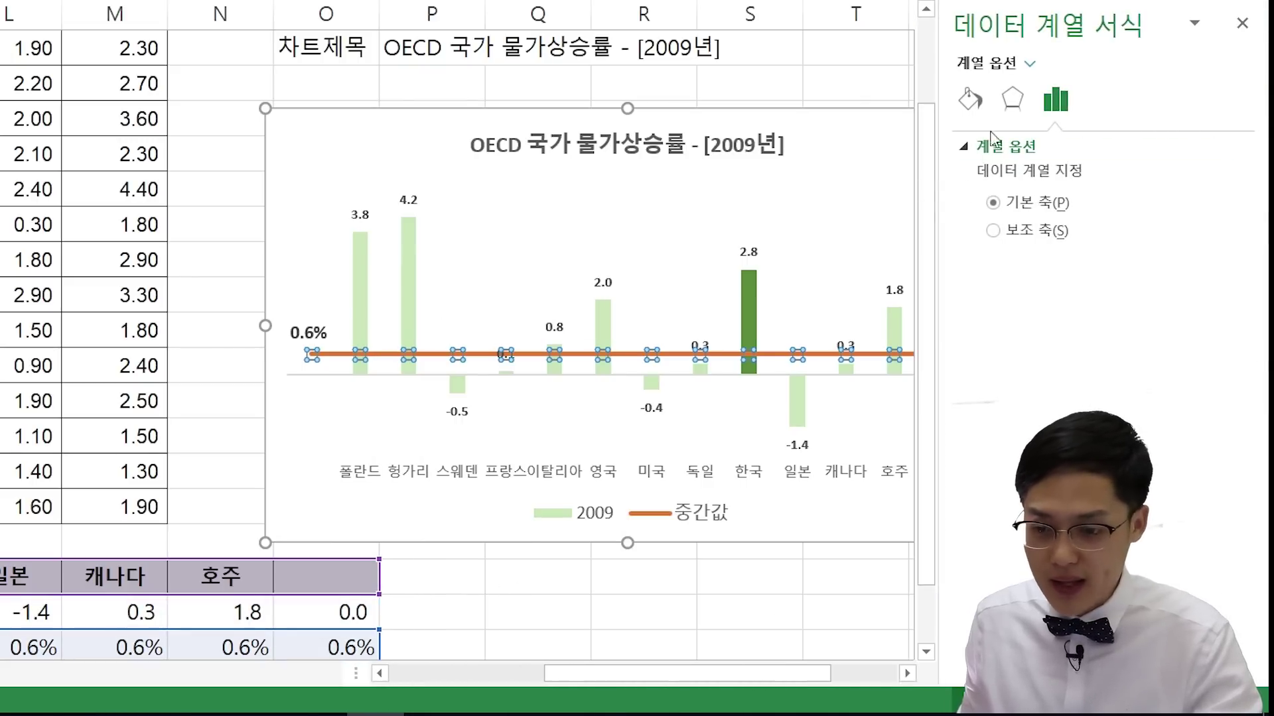
click(970, 100)
click(1222, 335)
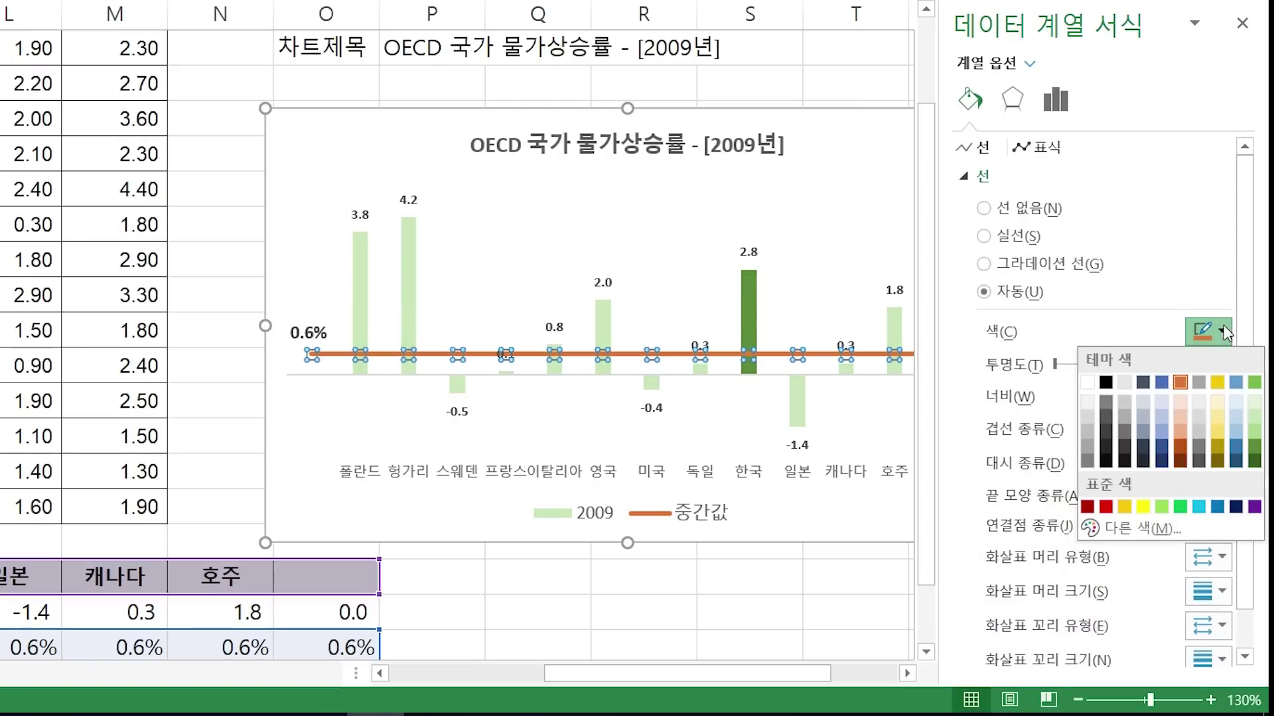
click(1162, 448)
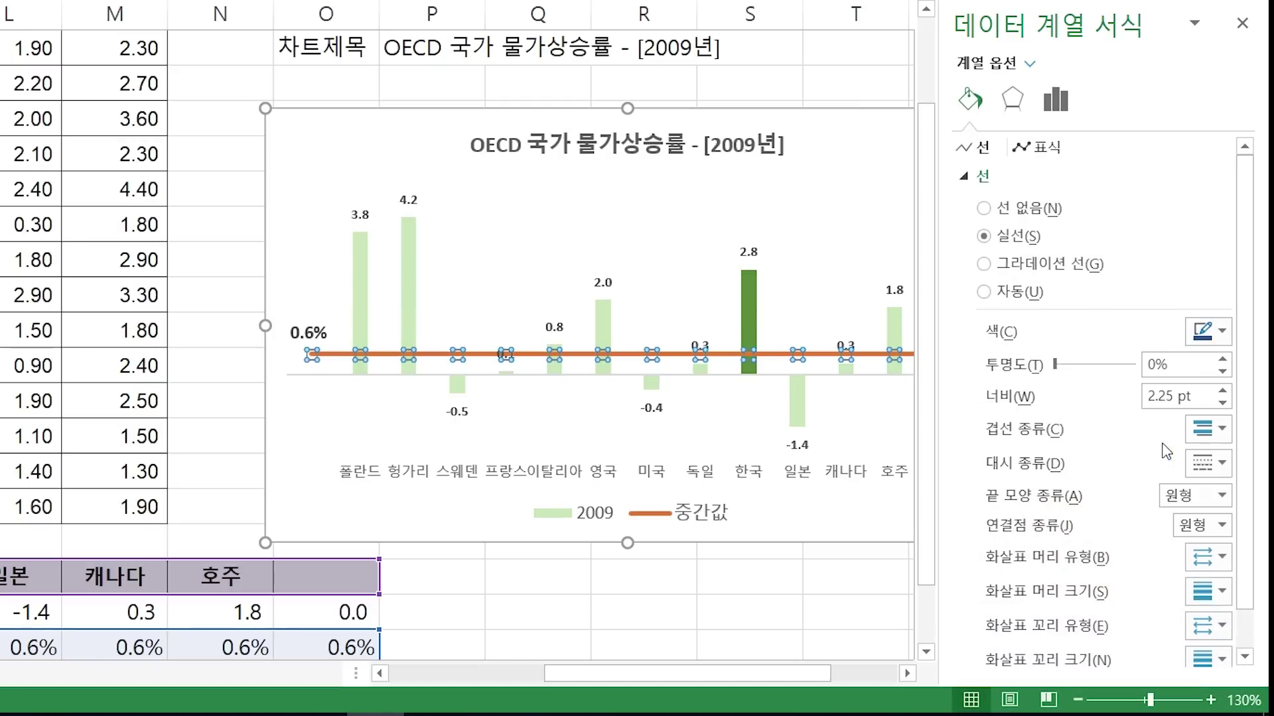
click(1207, 462)
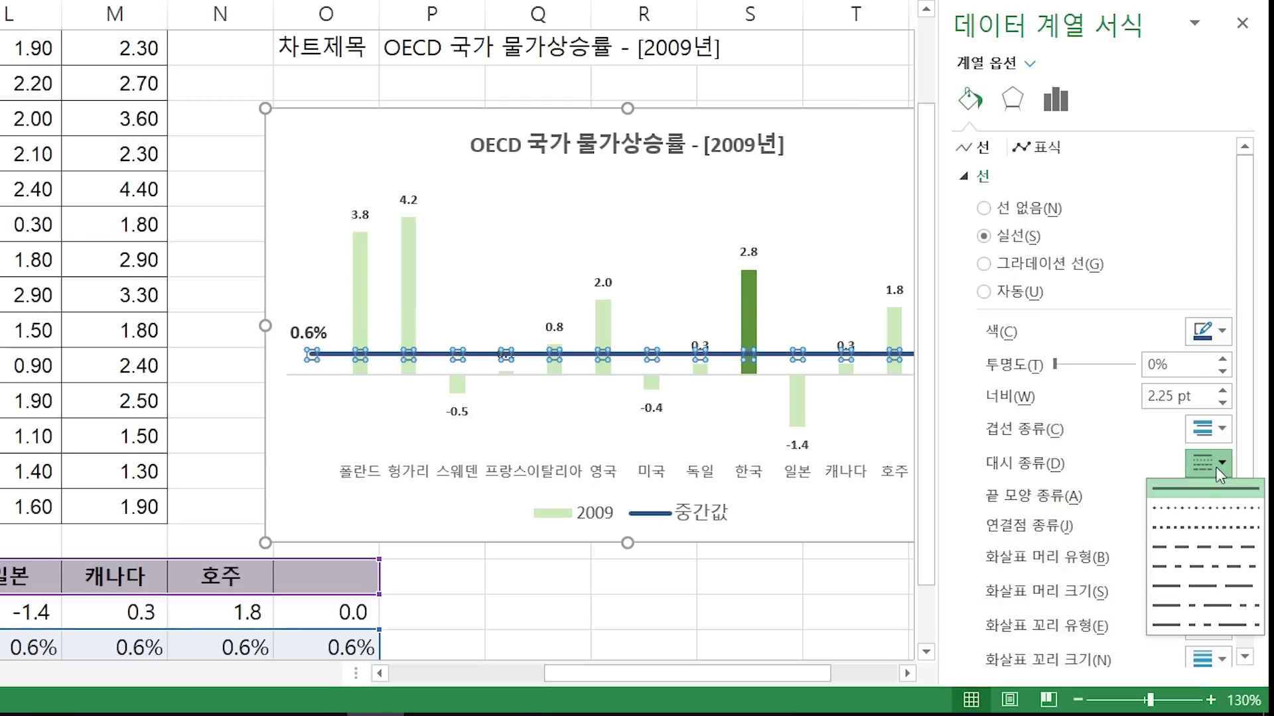
click(1180, 529)
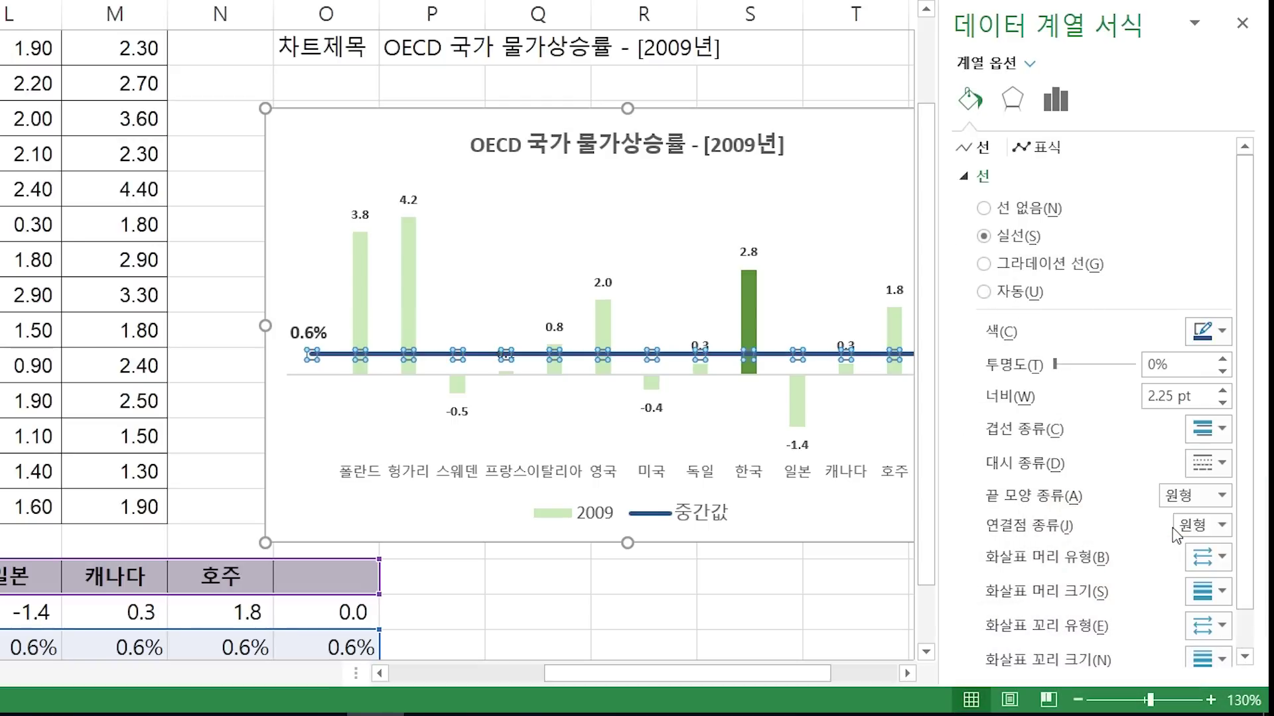
click(1222, 404)
click(1222, 404)
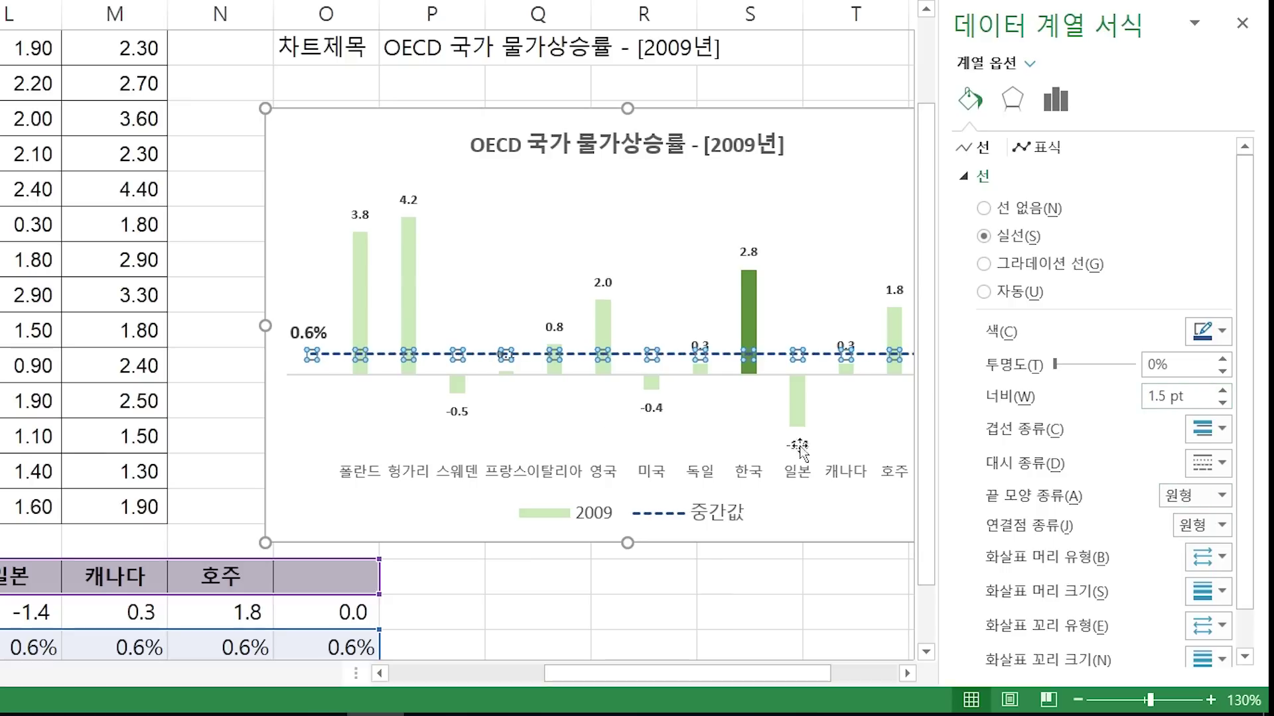
click(602, 597)
click(703, 47)
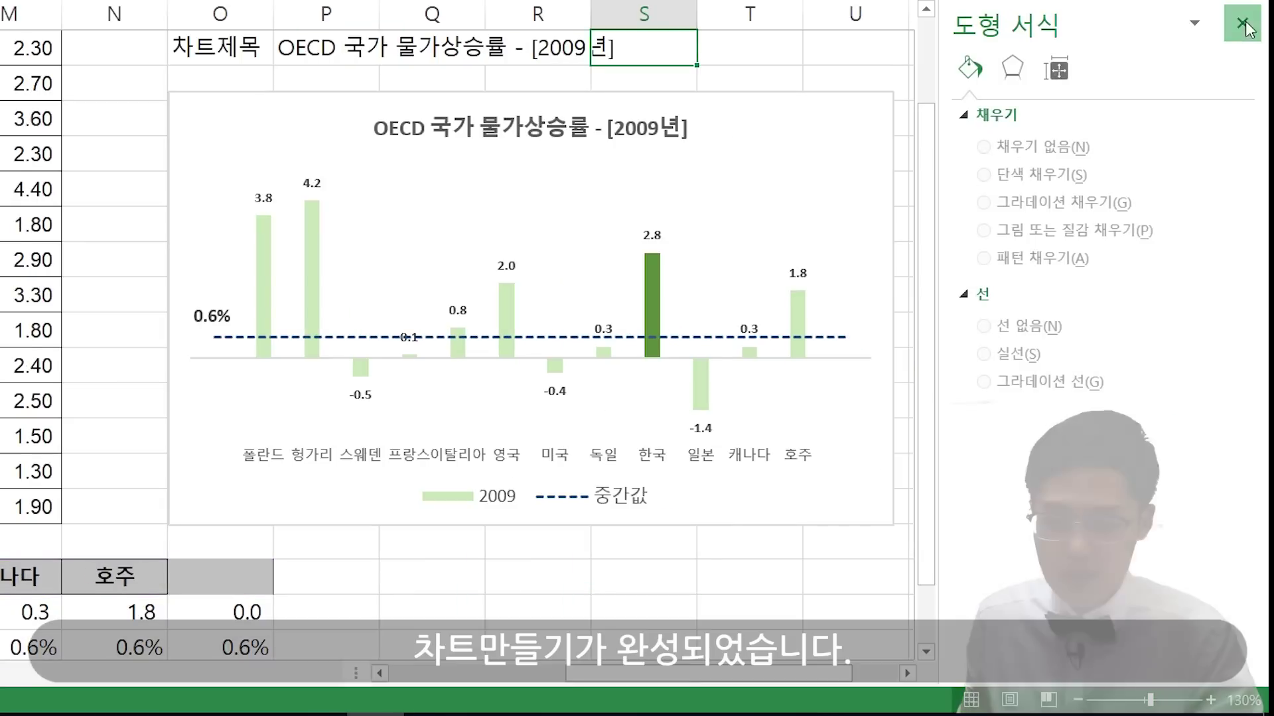
- Switch the P3 display value to 평균값 so the chart shows the average line
scroll(703, 47, up, 1)
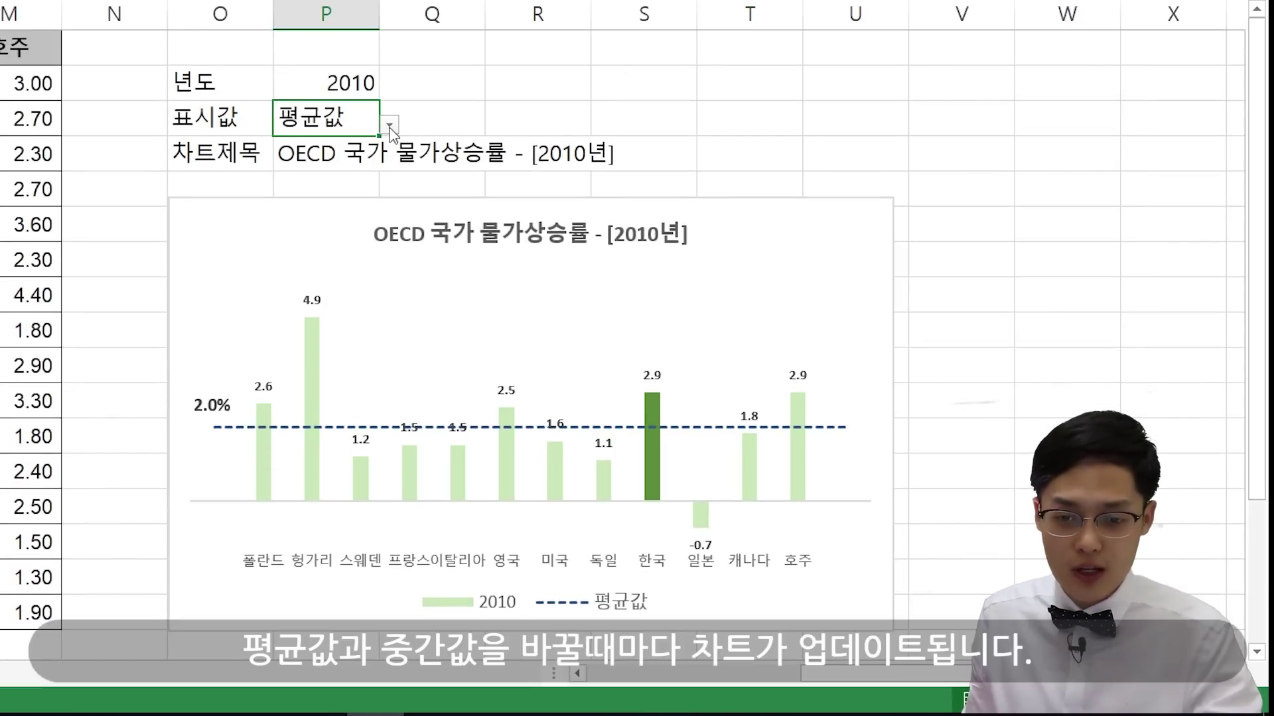
click(389, 124)
click(337, 162)
click(389, 124)
click(362, 142)
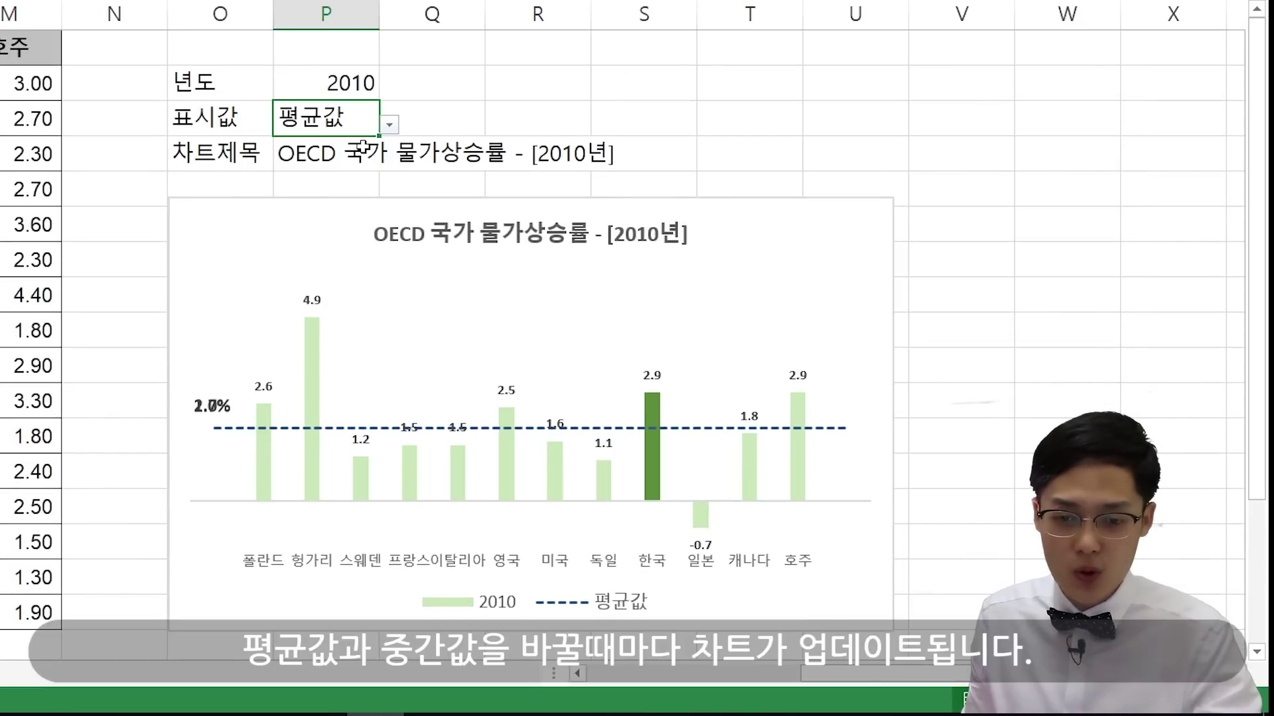
- Change the P2 year to 2011, then 2012, updating the chart and title to 2012
click(355, 80)
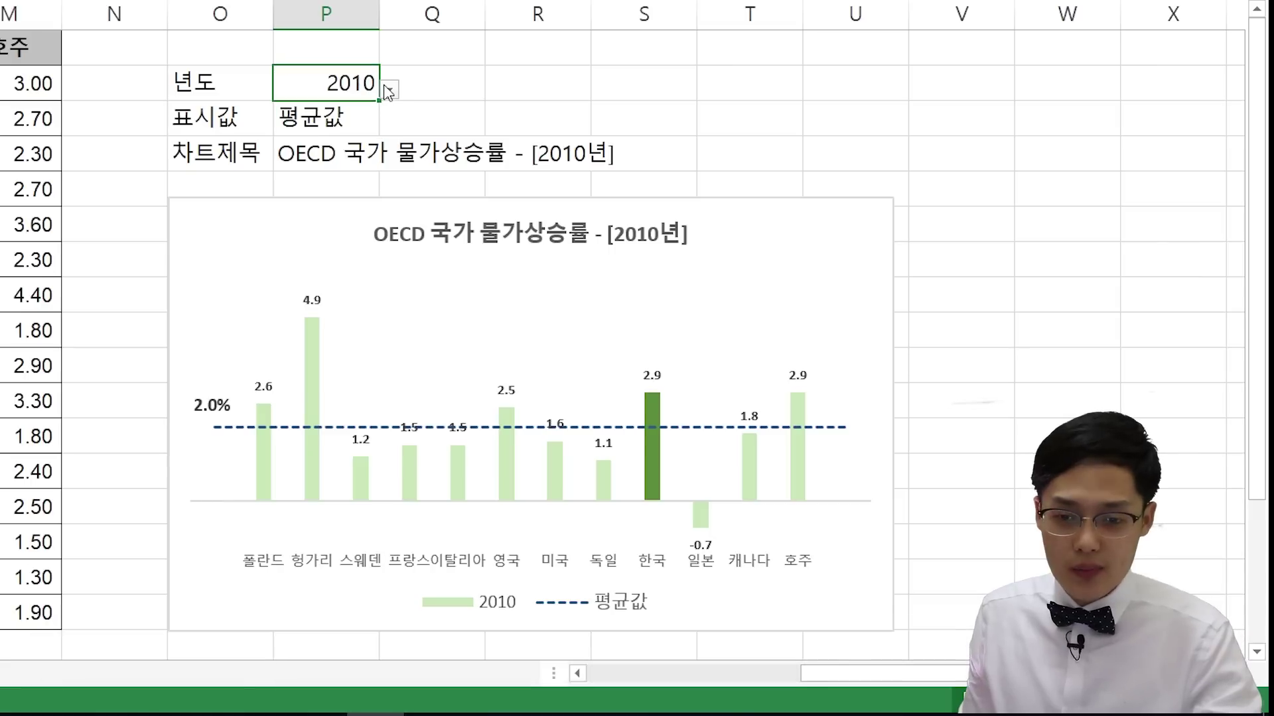
click(389, 88)
click(309, 137)
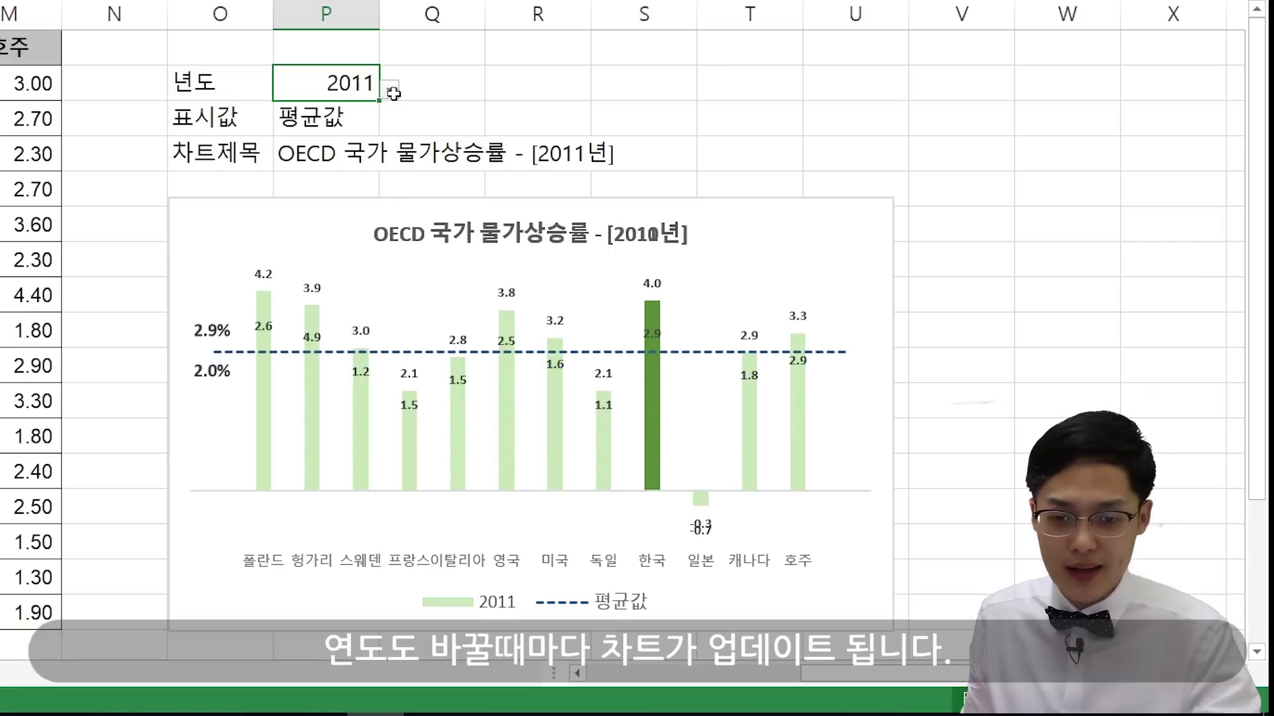
click(389, 90)
click(282, 163)
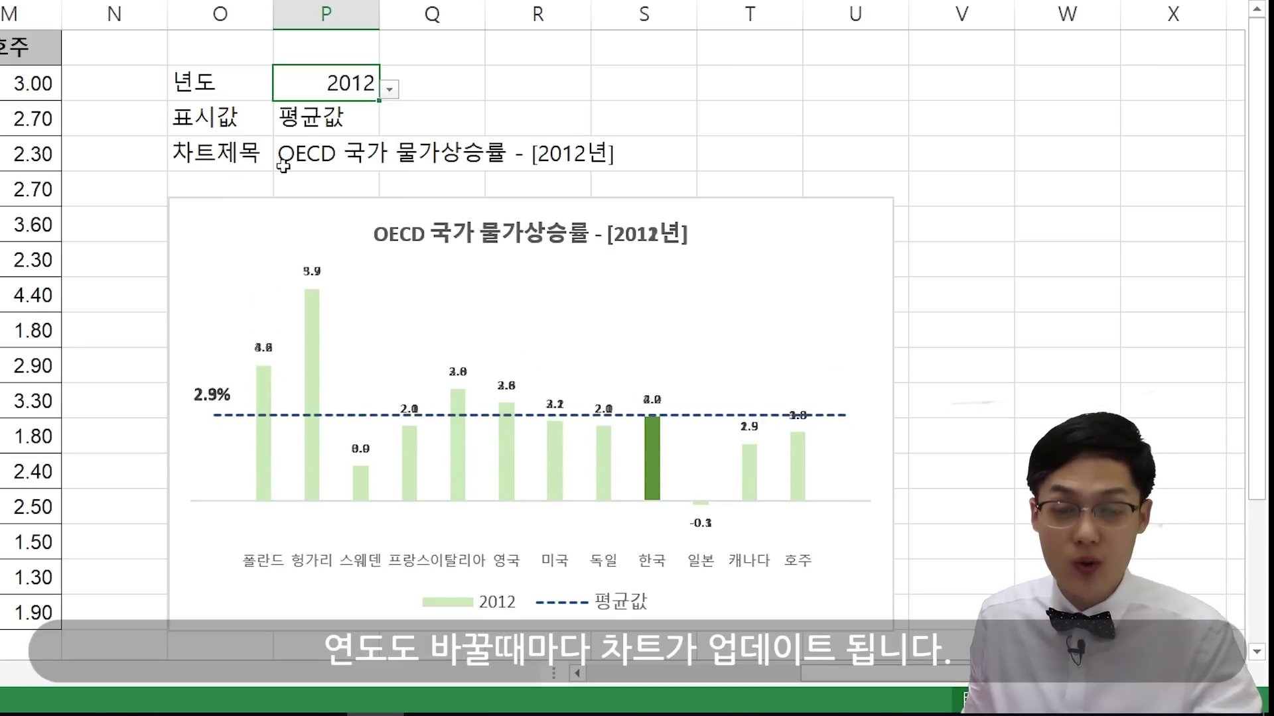